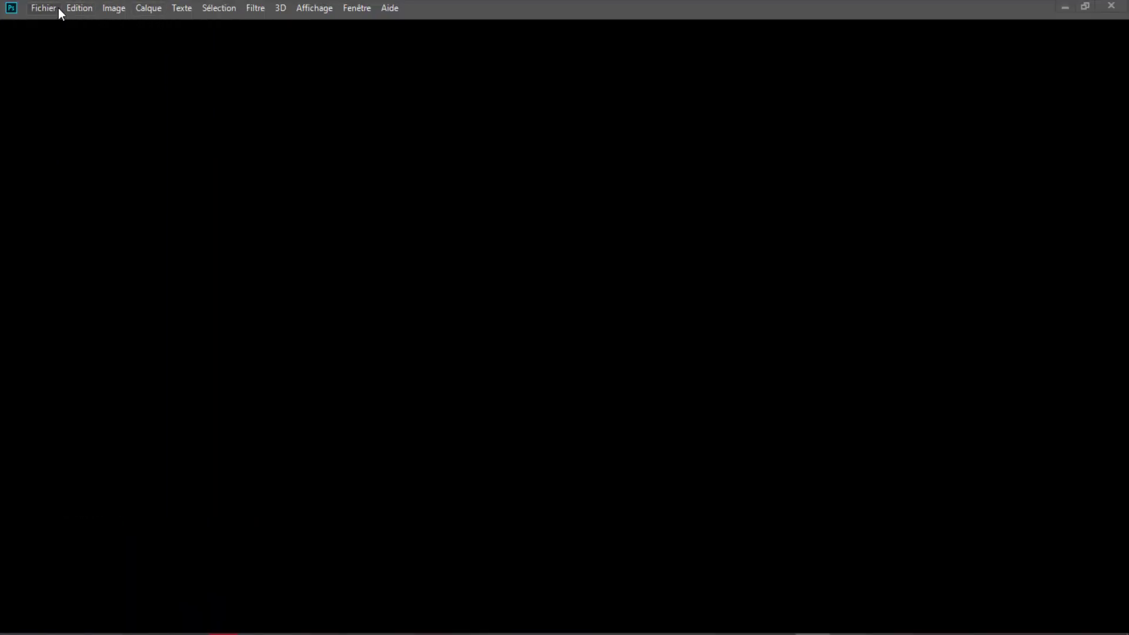
Step: Create a new white document 1080 × 1080 pixels
click(58, 8)
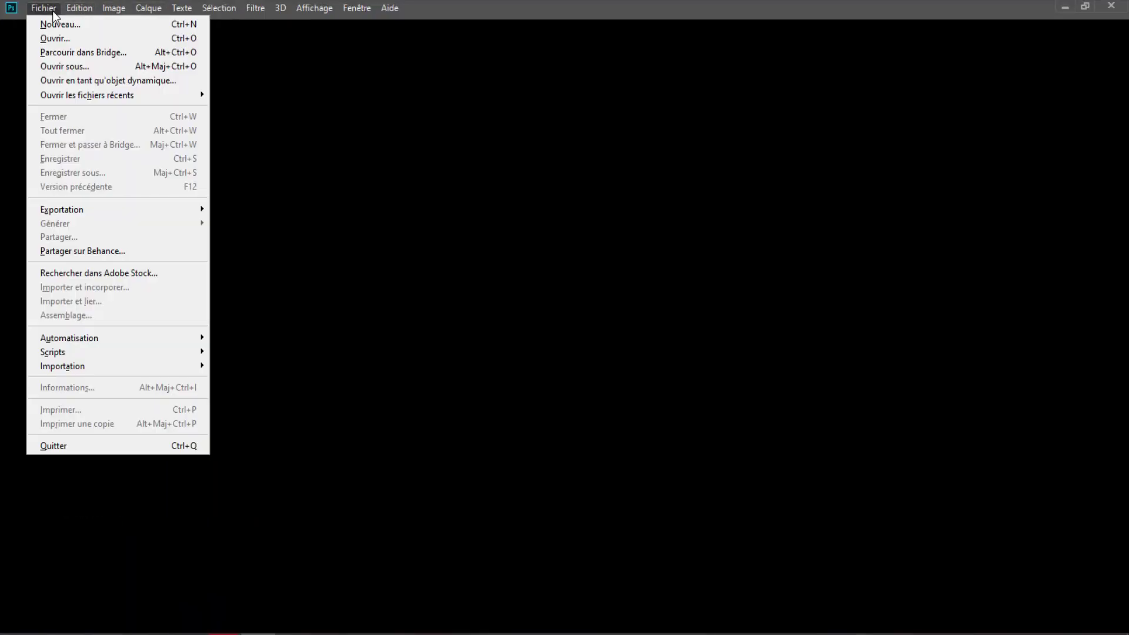
click(62, 21)
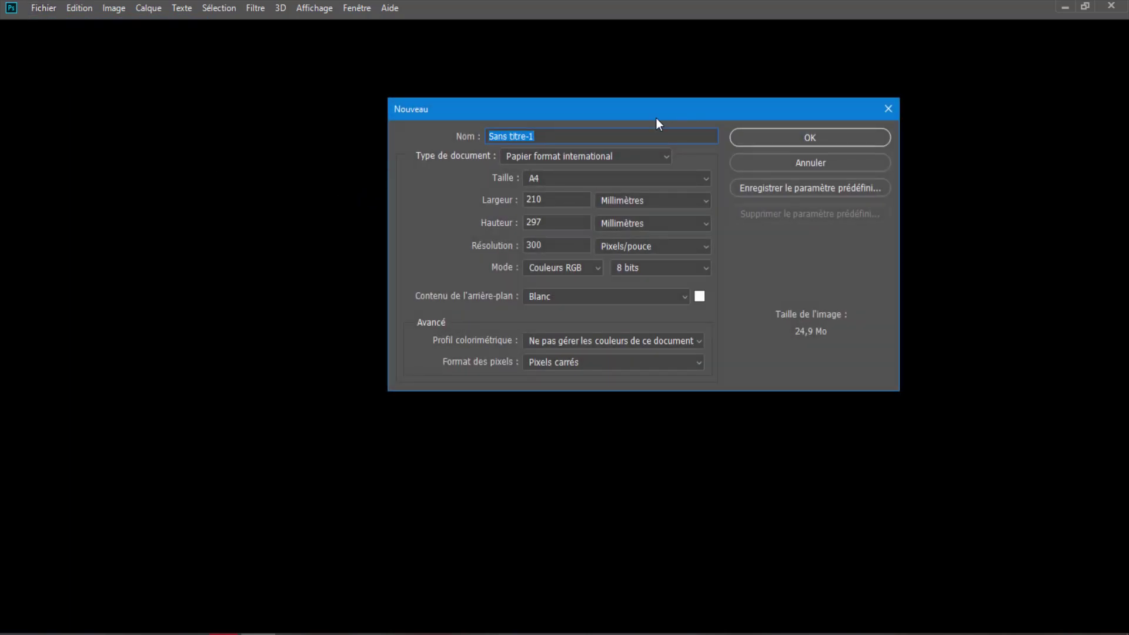
drag(656, 118, 577, 126)
click(558, 210)
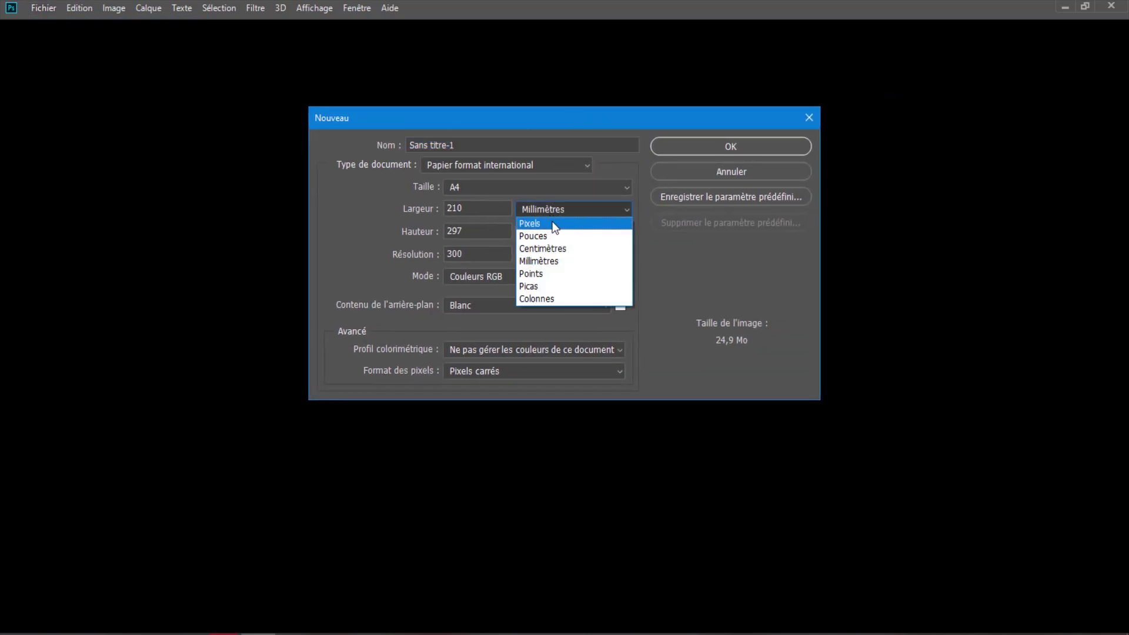
double_click(456, 210)
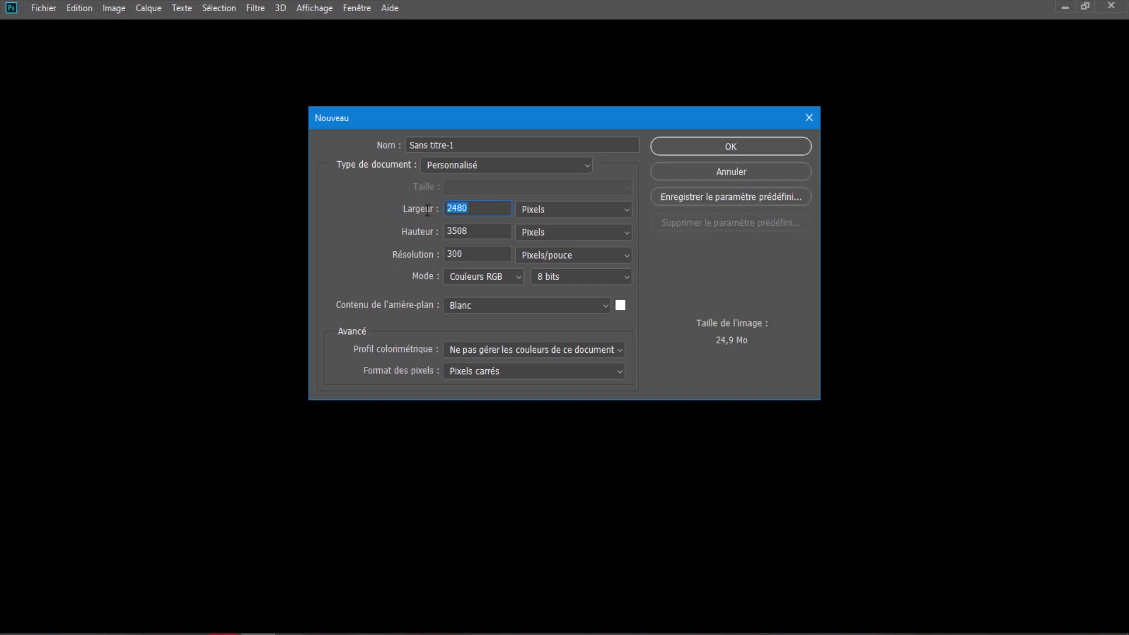
text(1050)
key(BackSpace)
key(BackSpace)
text(8)
double_click(476, 231)
text(1080)
click(702, 141)
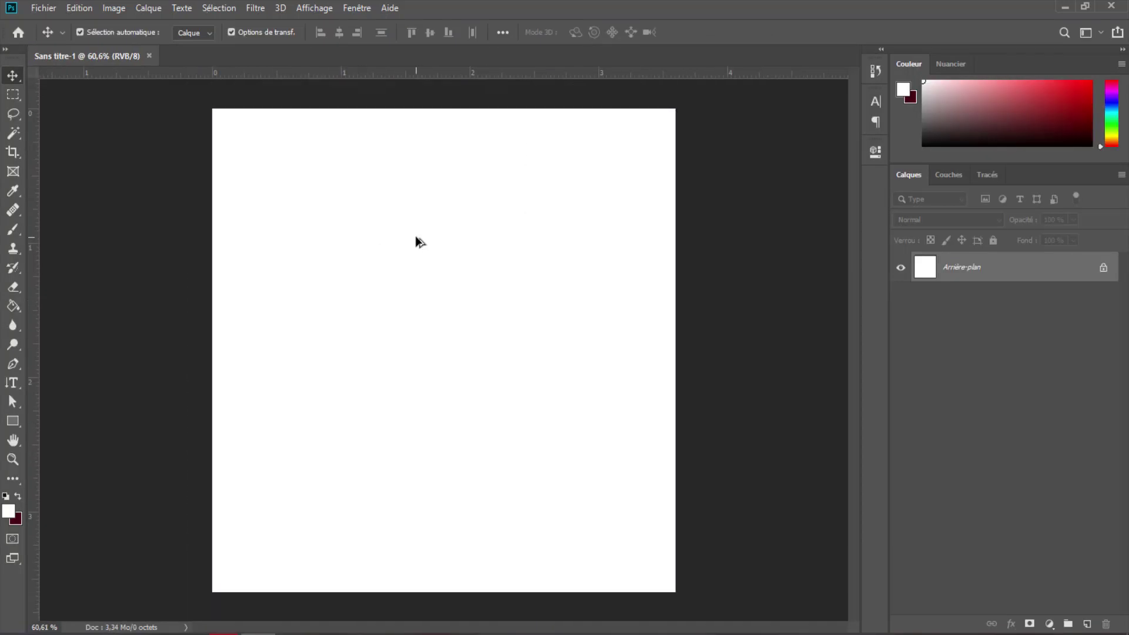
Step: Draw a circle in the upper middle of the canvas with the Ellipse tool
key(ctrl+plus)
key(ctrl+0)
click(12, 421)
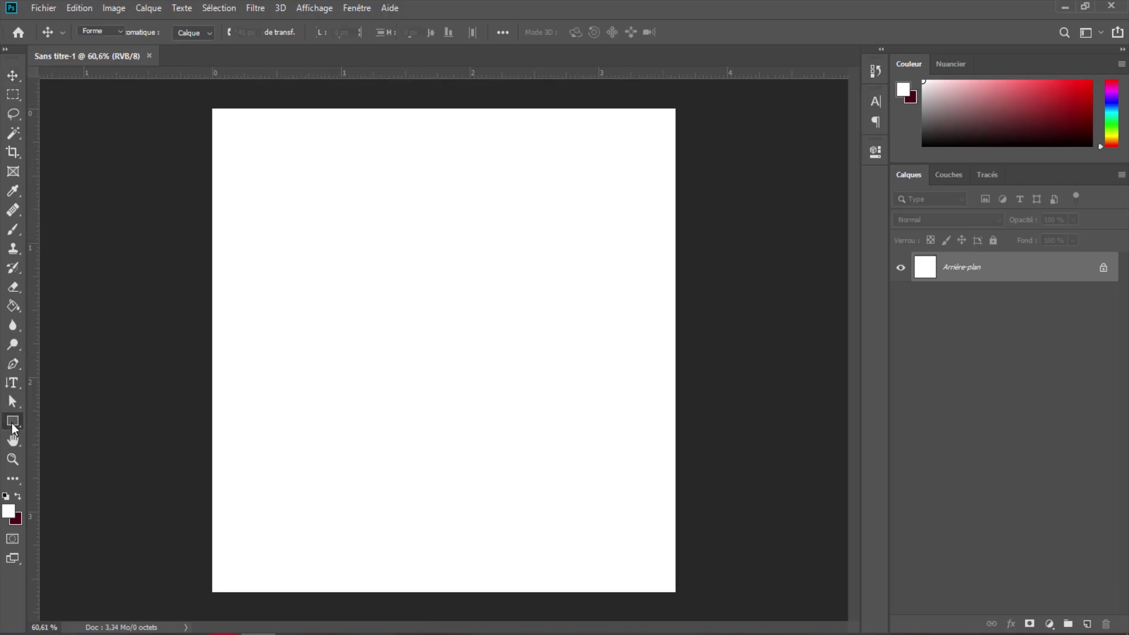
click(65, 448)
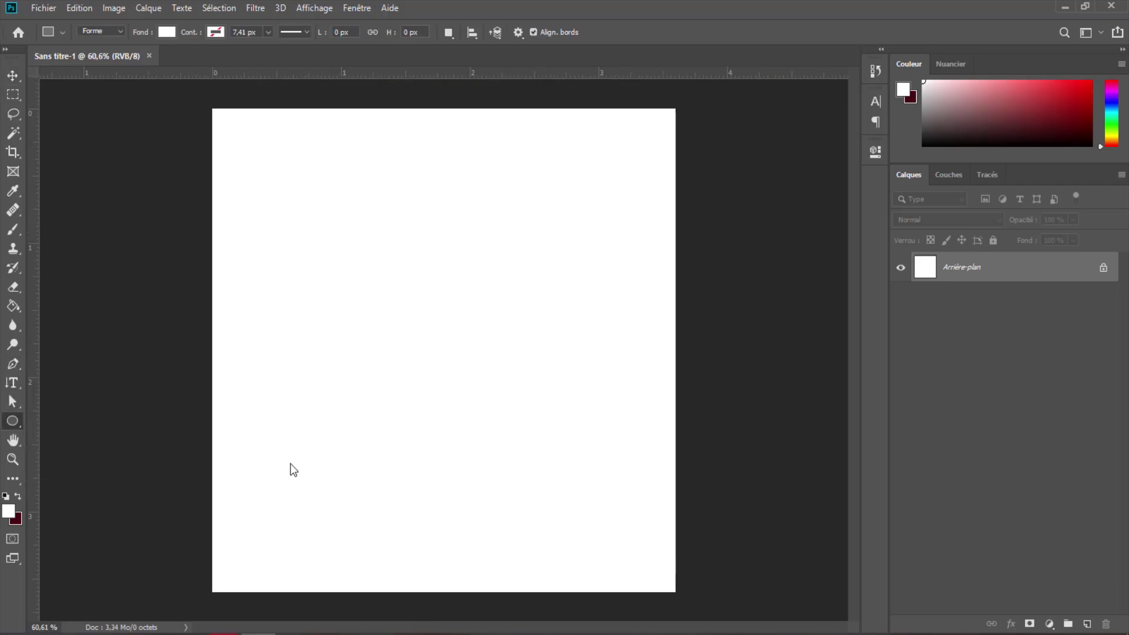
drag(373, 222, 571, 468)
Step: Fill the circle with greyish pink 9f9292
click(835, 147)
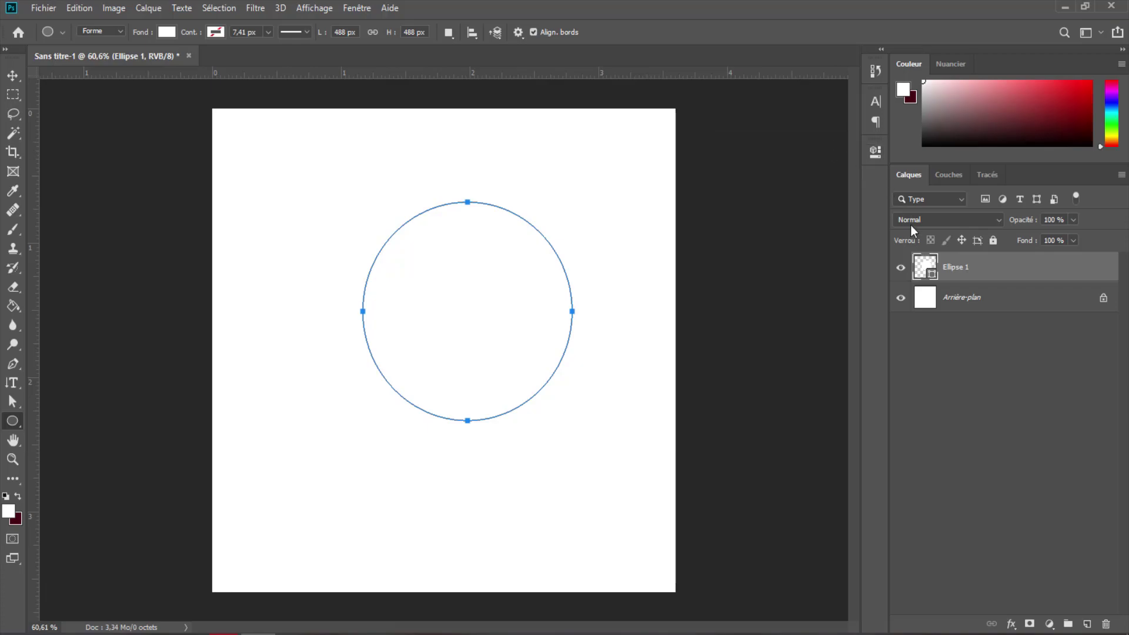
double_click(924, 267)
click(734, 278)
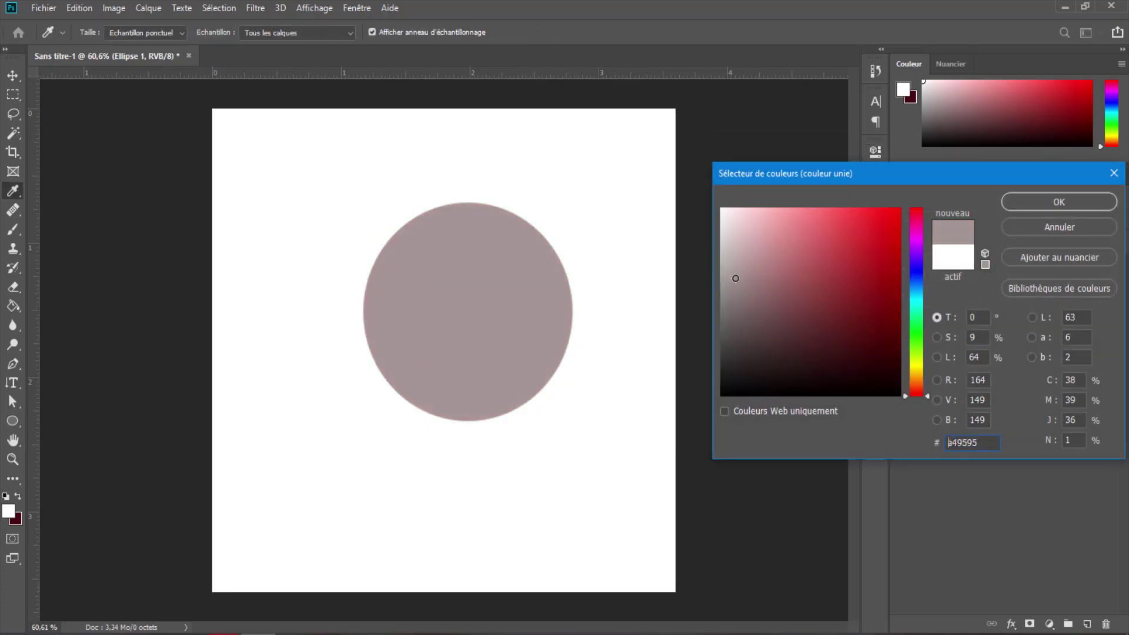
click(1040, 203)
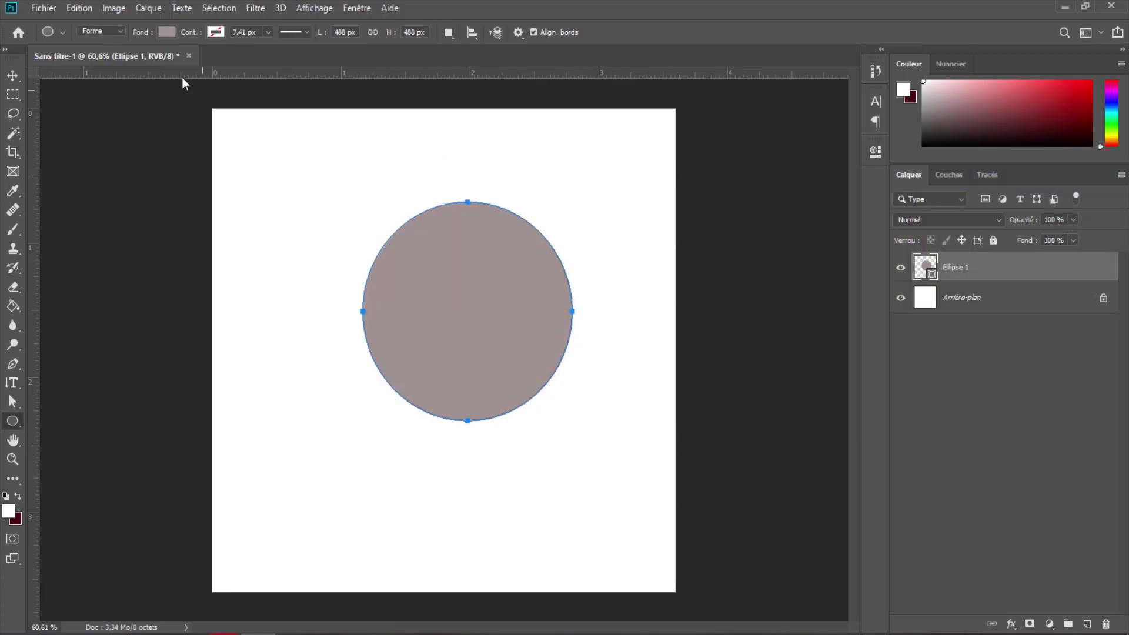
Step: Scale the circle to about 121% × 116% and centre it at X 540 px, Y 422 px
key(v)
drag(464, 304, 441, 305)
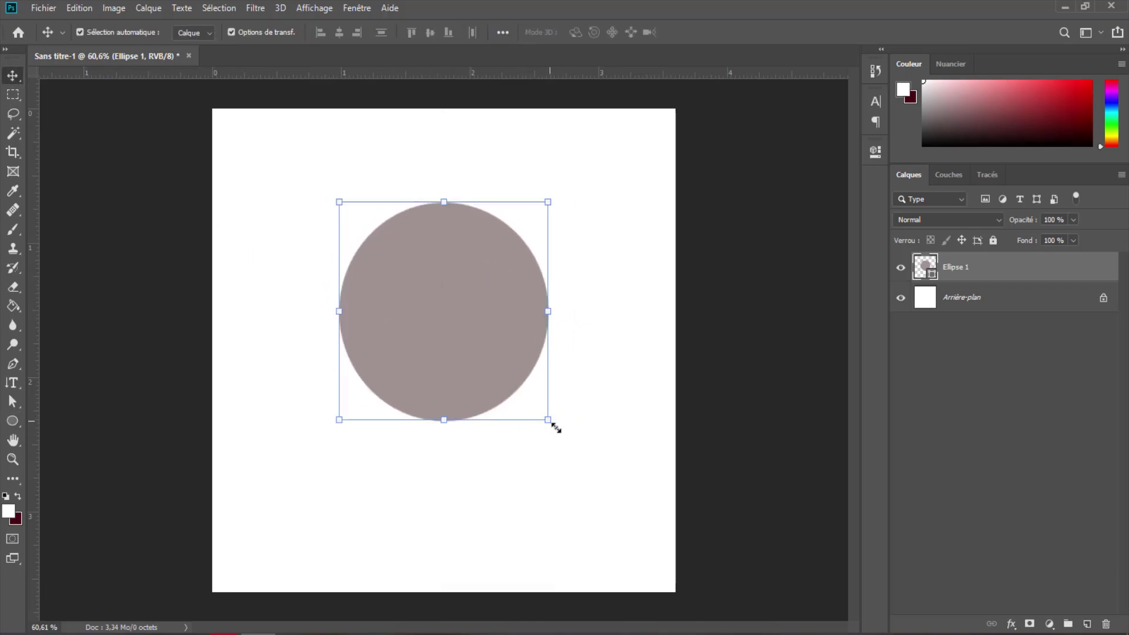
drag(555, 427, 600, 468)
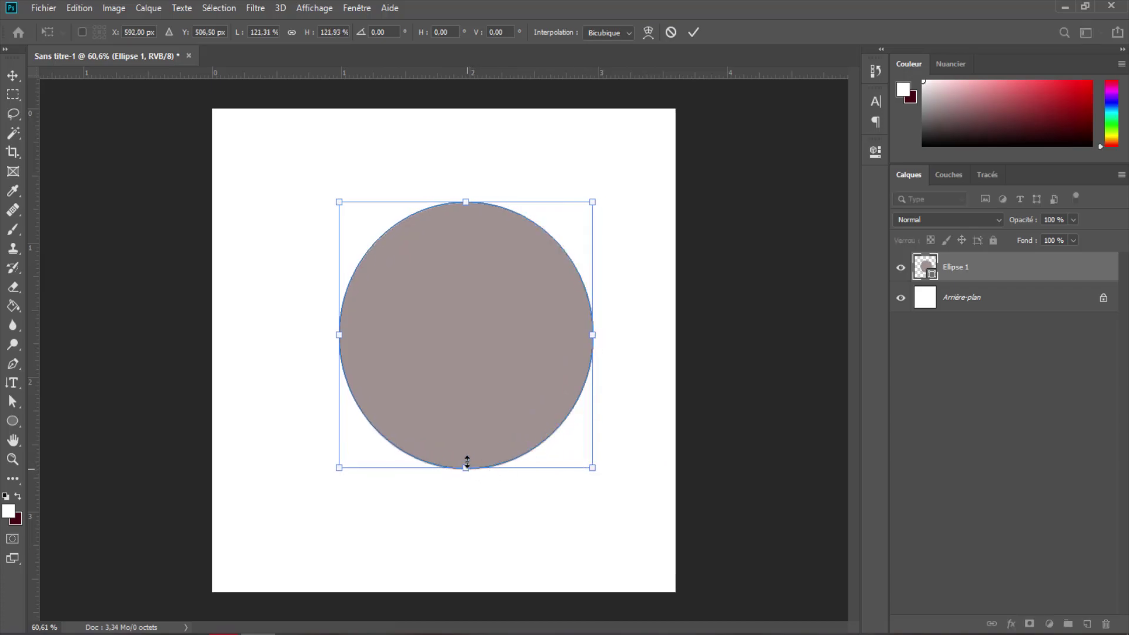
drag(466, 462, 469, 455)
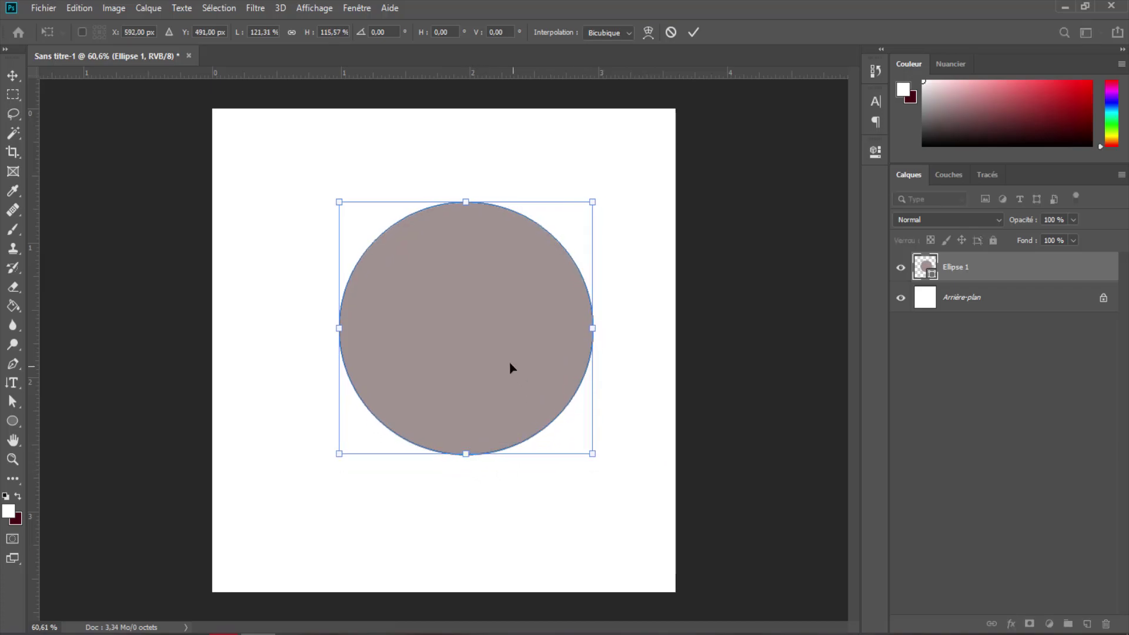
mouse_move(512, 368)
mouse_down()
mouse_move(487, 369)
mouse_move(492, 340)
mouse_up()
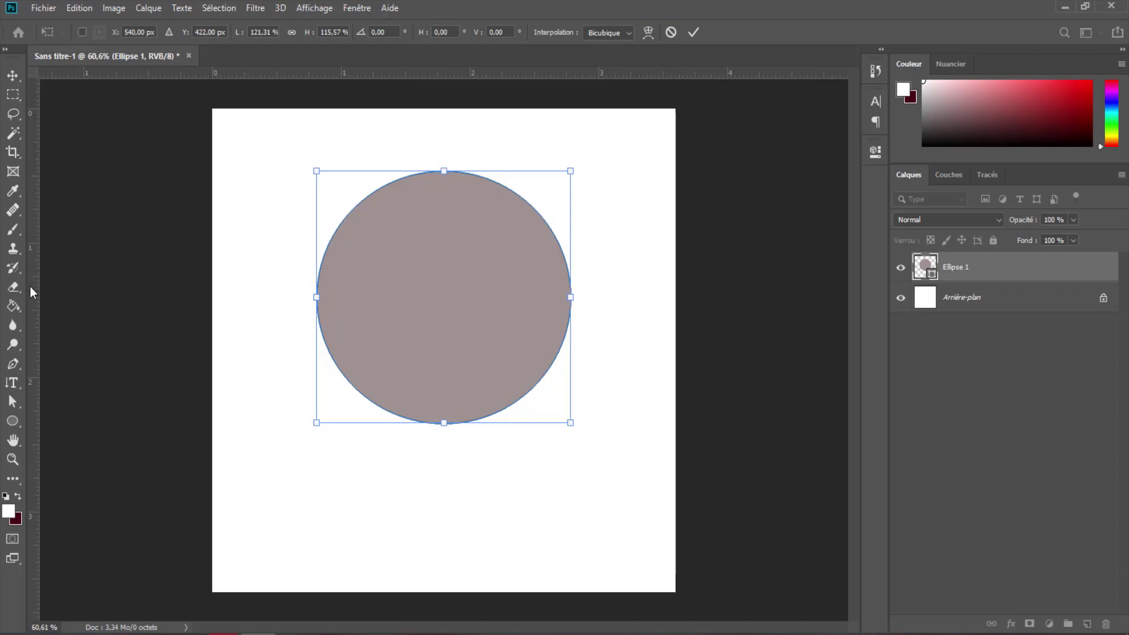
key(Return)
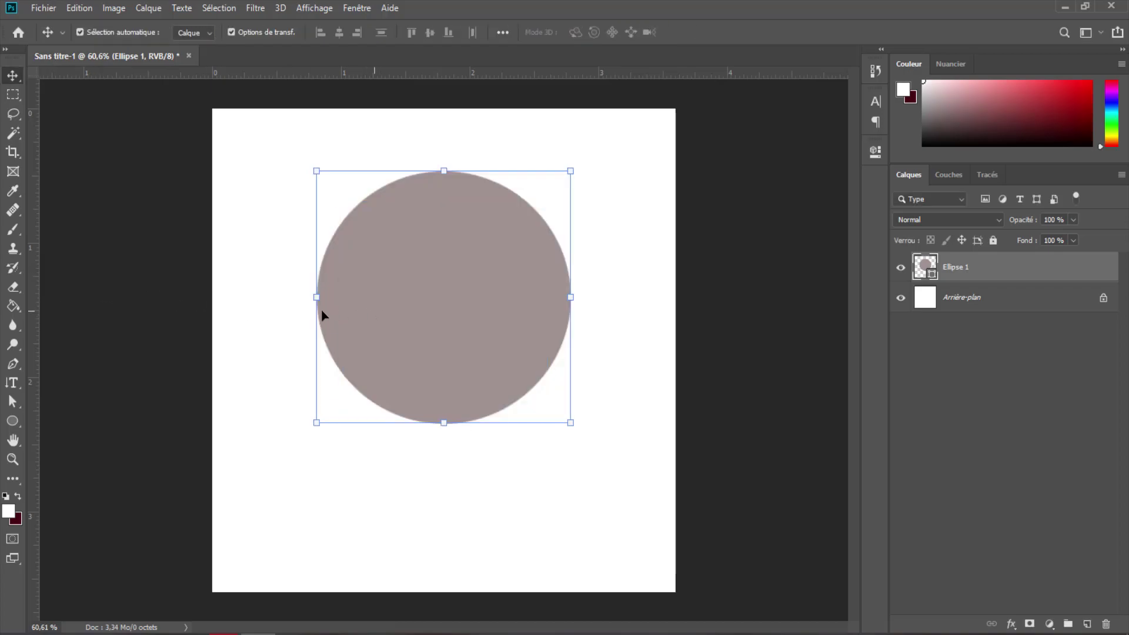
Step: Add guides through the circle's centre, its right edge and its middle
click(12, 286)
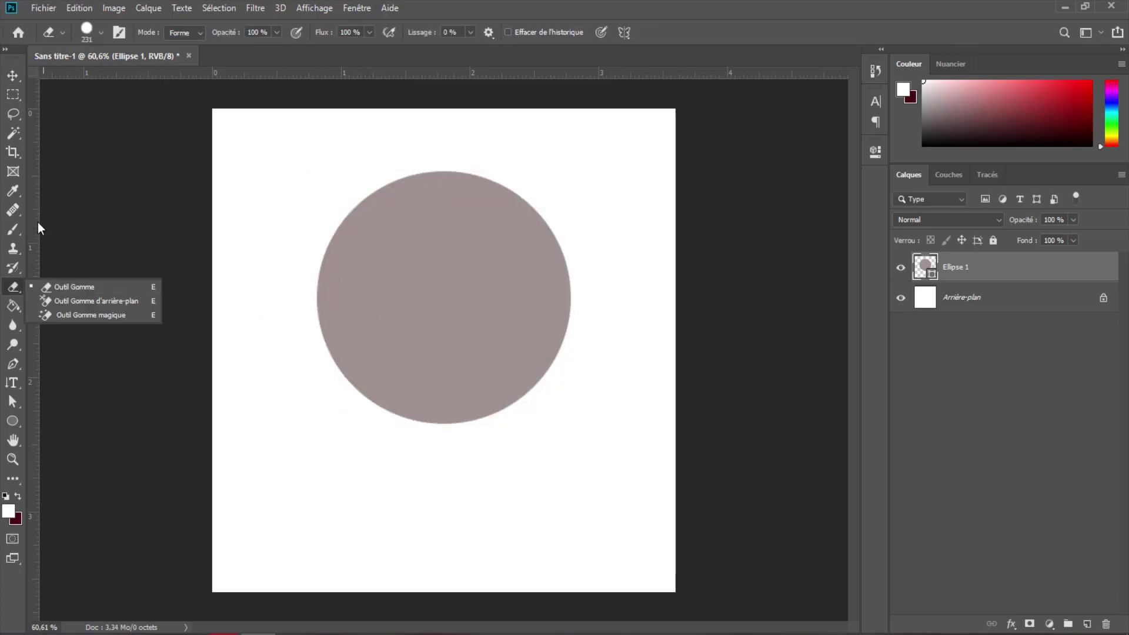
drag(34, 227, 445, 258)
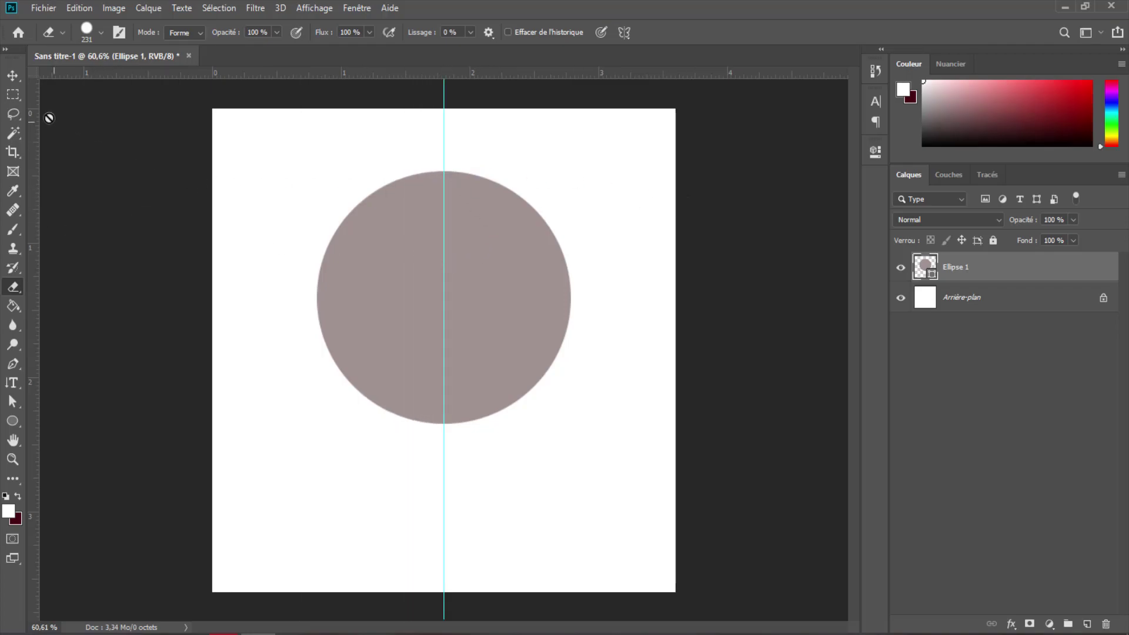
click(13, 75)
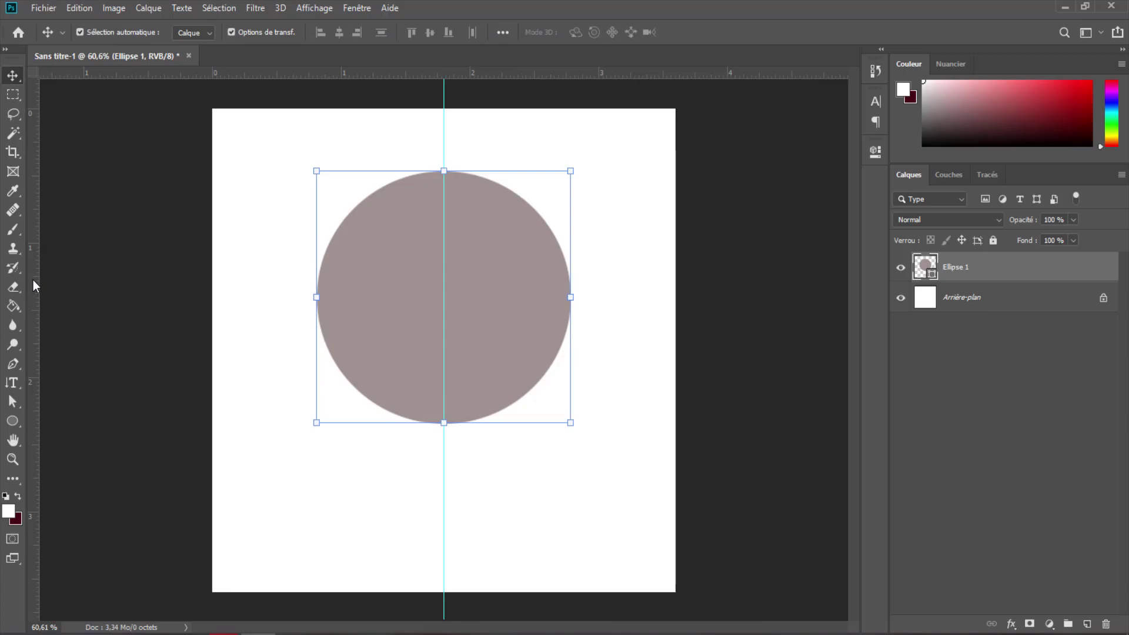
drag(37, 285, 571, 322)
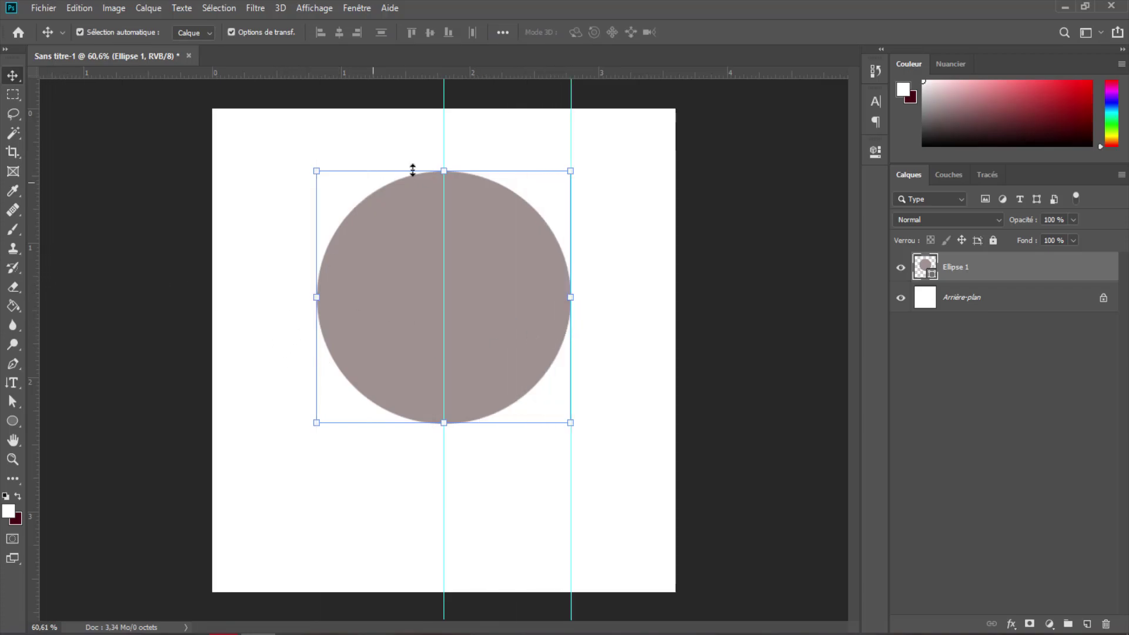
drag(485, 74, 487, 299)
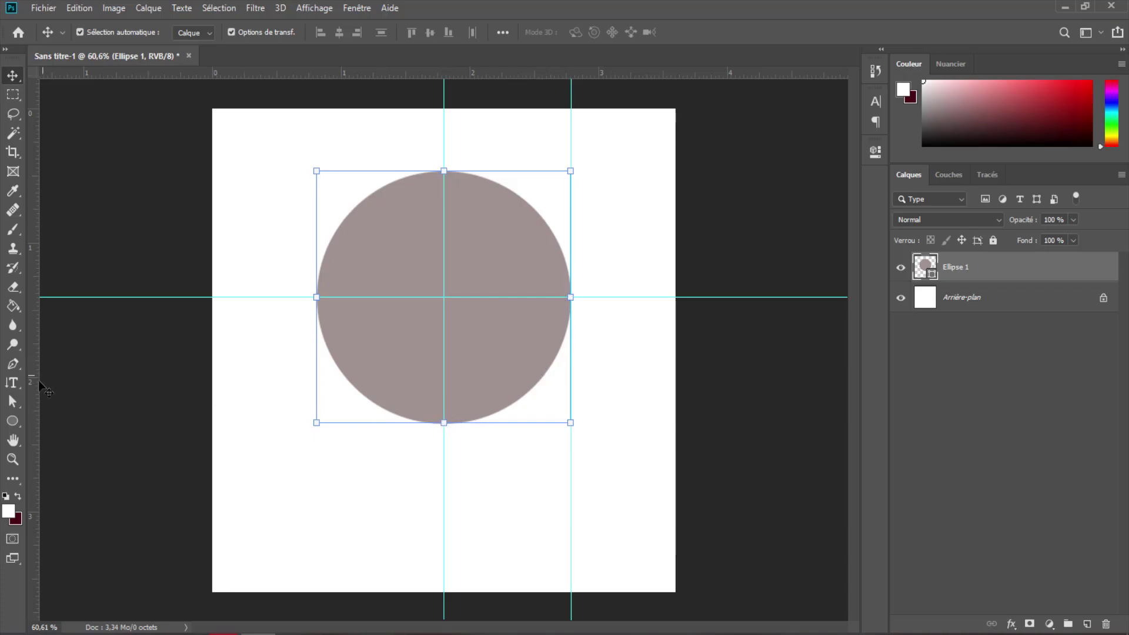
Step: Add a new empty layer Calque 1 above the circle, with the Pen tool selected
drag(12, 368, 35, 362)
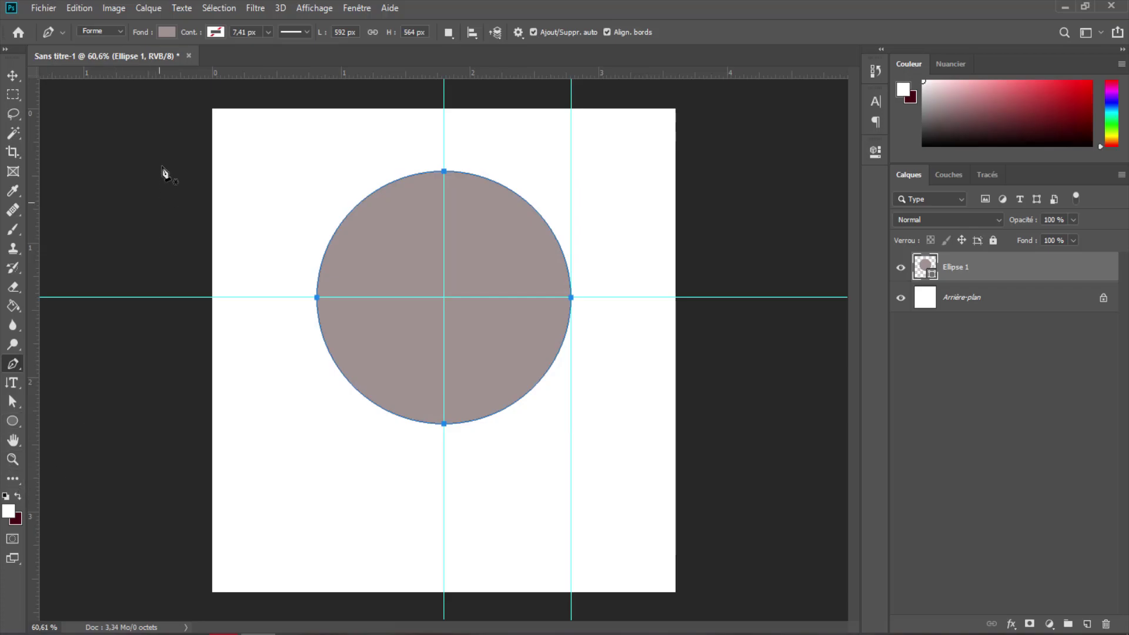
click(168, 32)
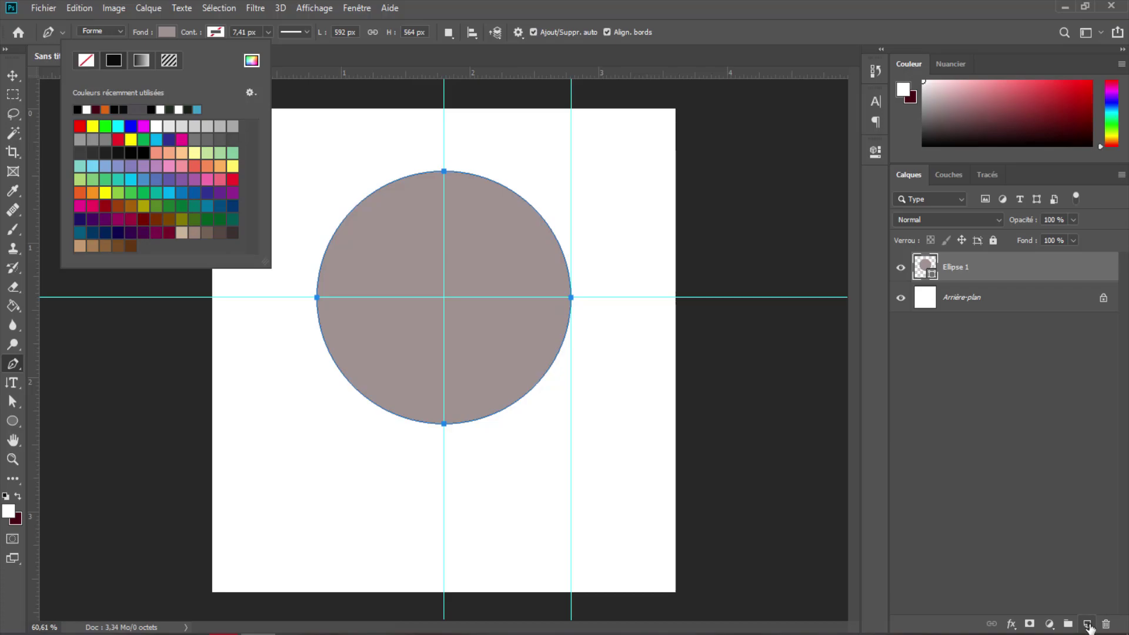
click(1087, 624)
click(167, 32)
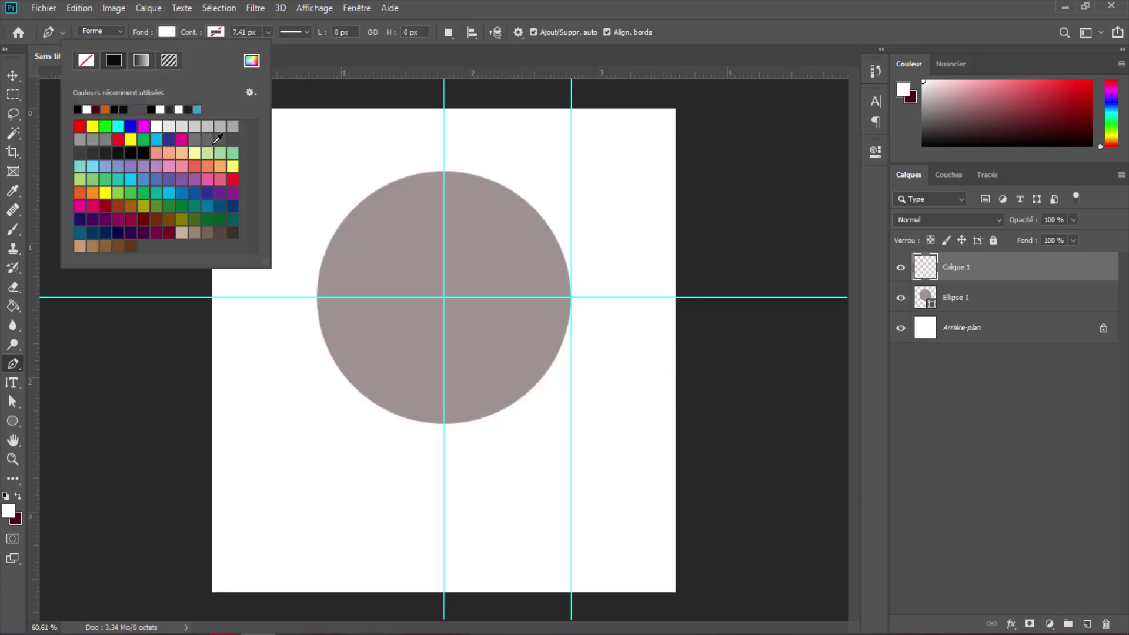
click(595, 18)
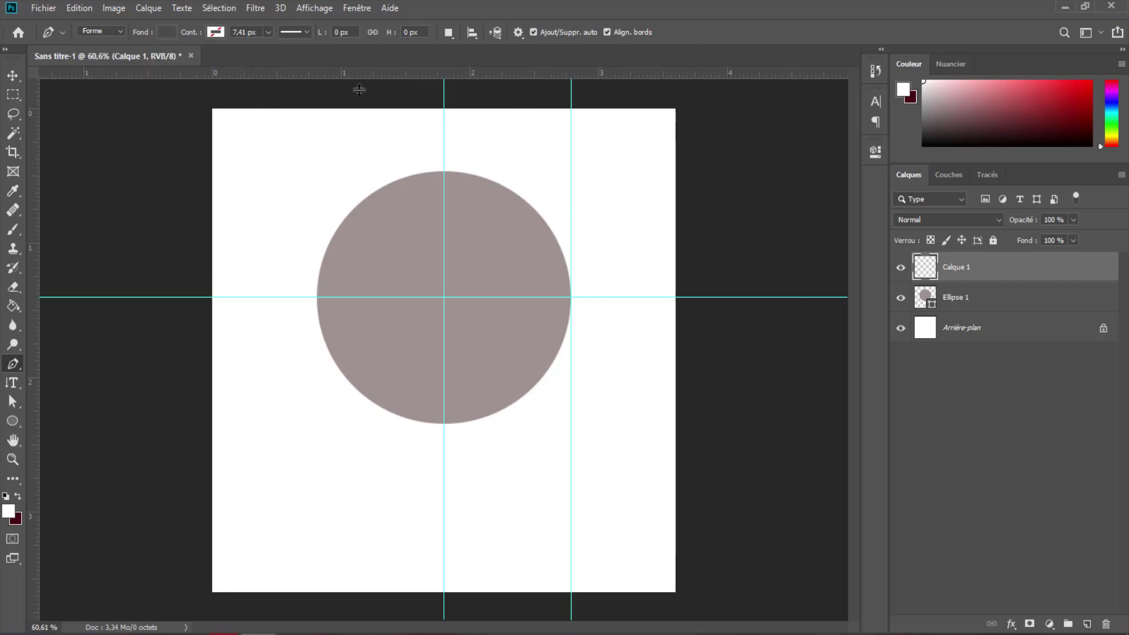
Step: Place a horizontal guide along the circle's bottom edge
drag(359, 89, 377, 426)
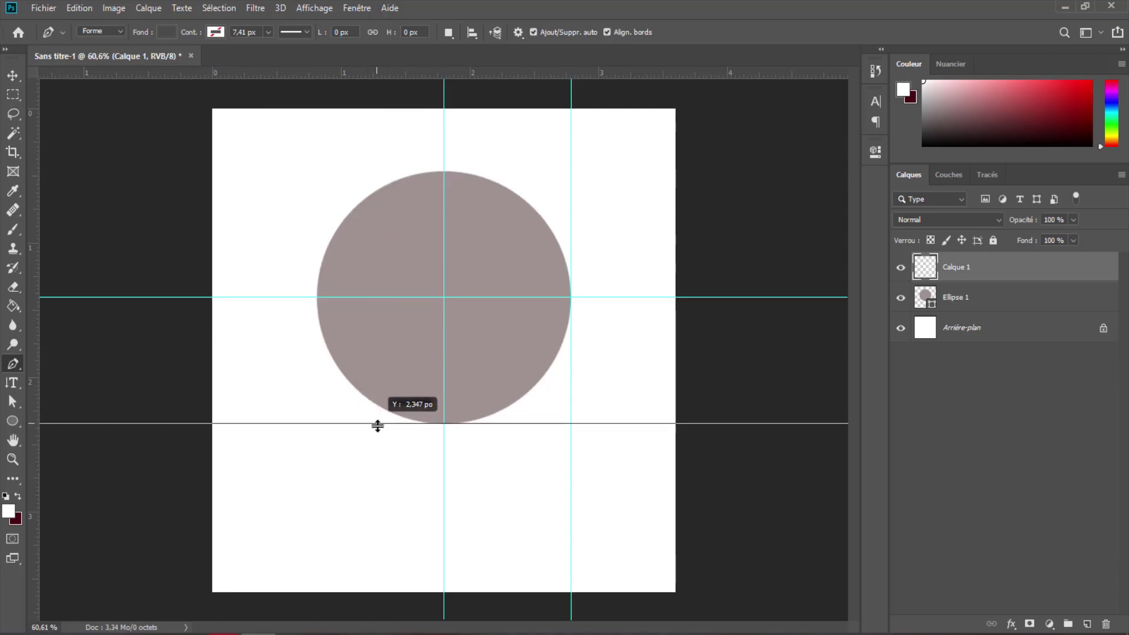
drag(378, 425, 379, 425)
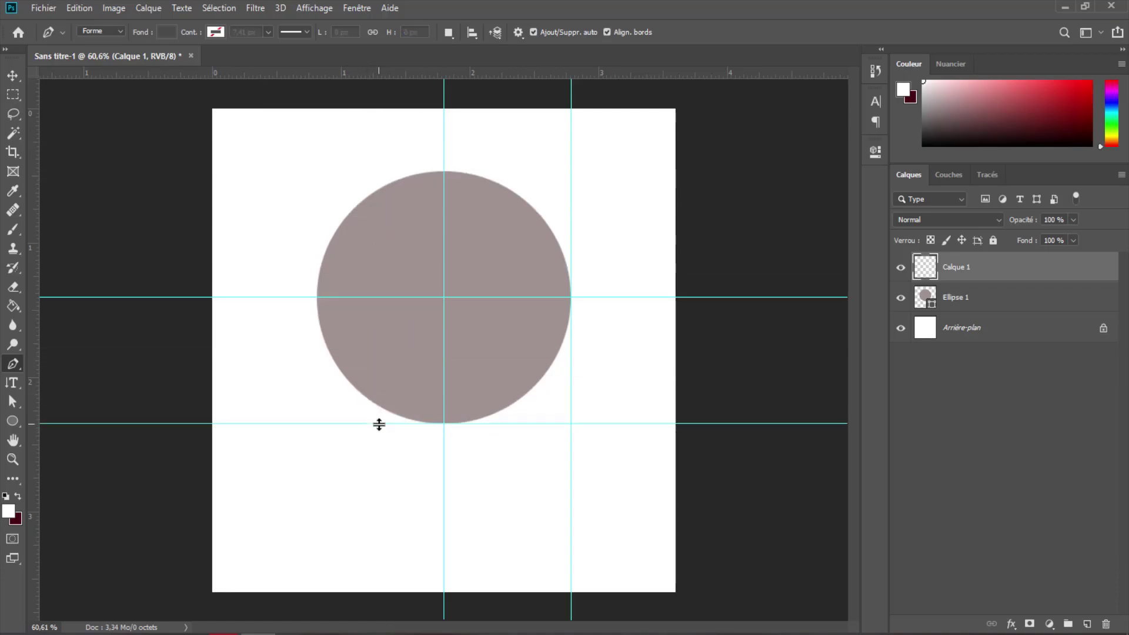
click(21, 78)
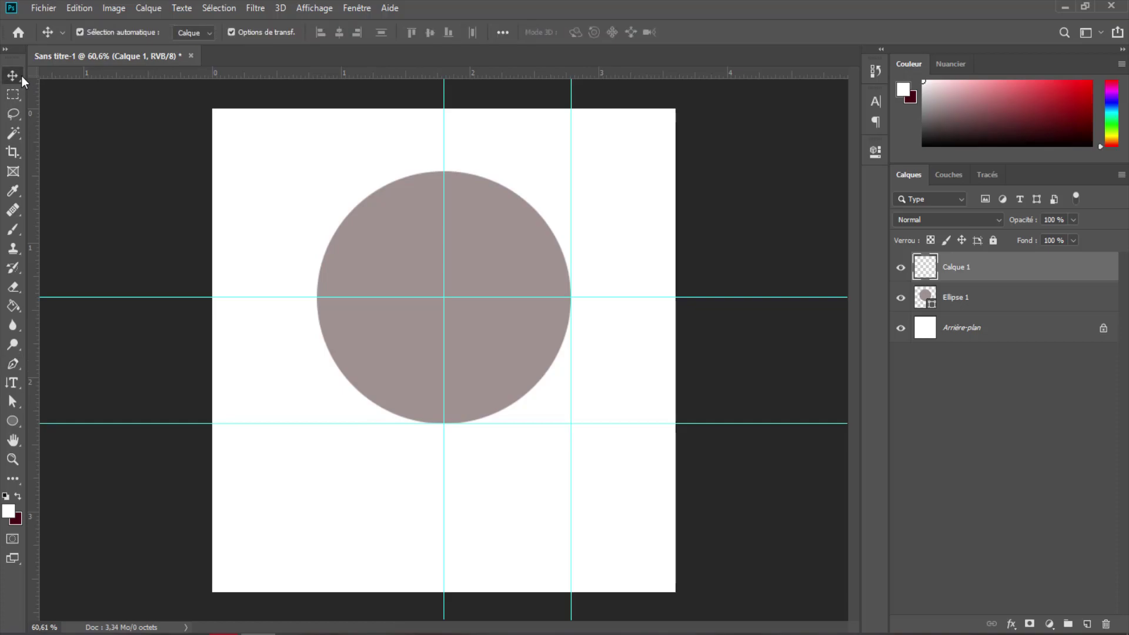
Step: Zoom in and select the empty Calque 1 layer with the Pen tool in Shape mode
click(424, 237)
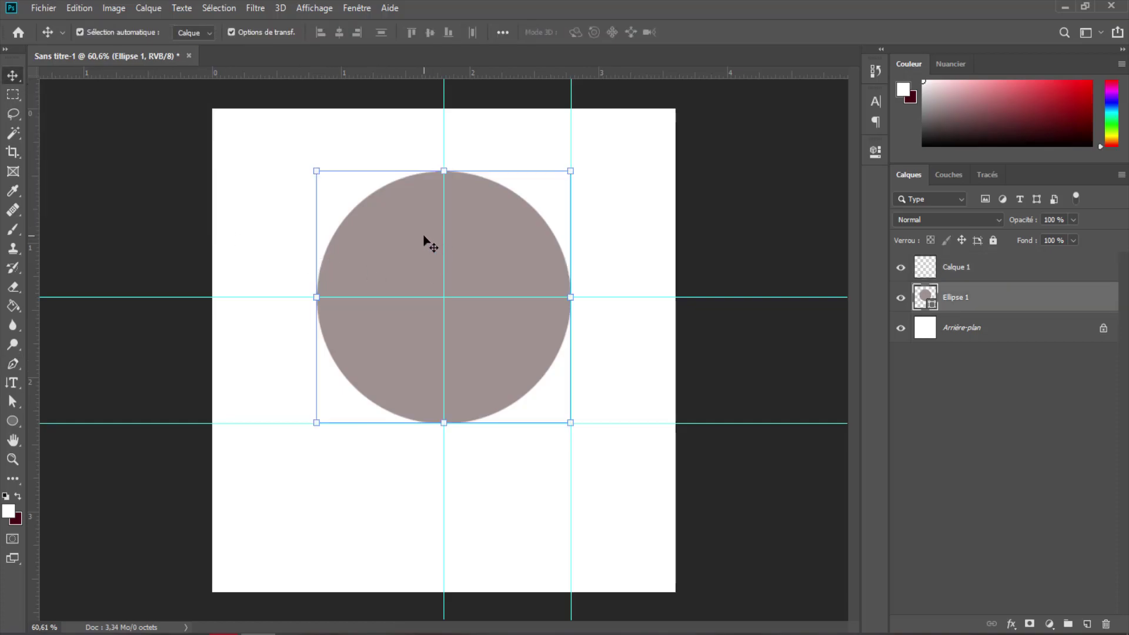
scroll(583, 375, up, 2)
scroll(585, 369, up, 2)
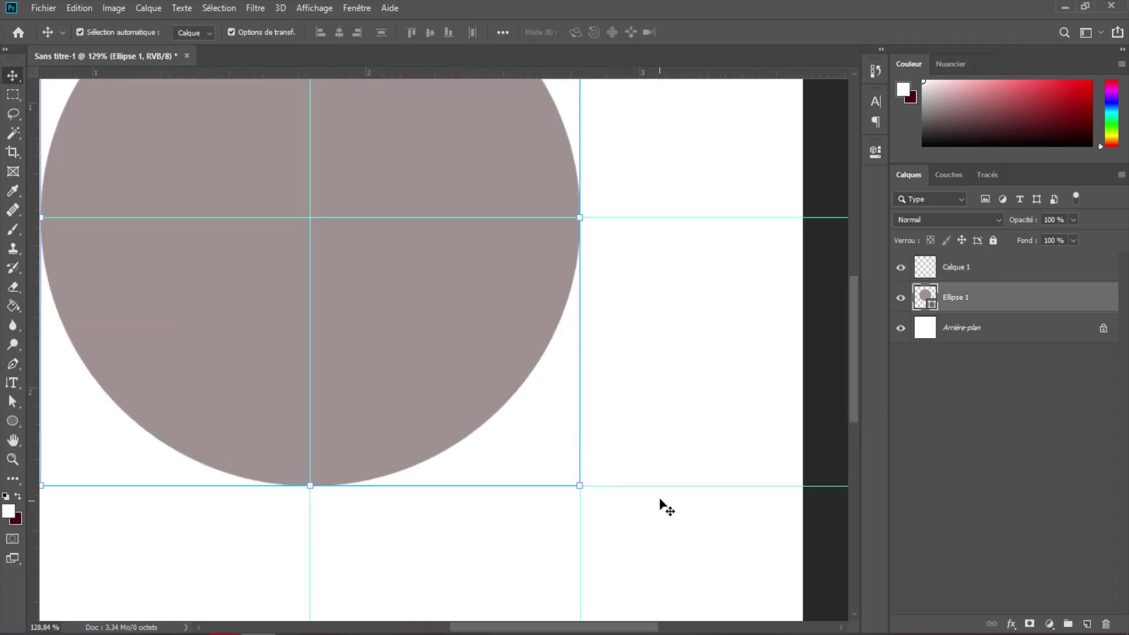
click(665, 486)
scroll(246, 242, down, 1)
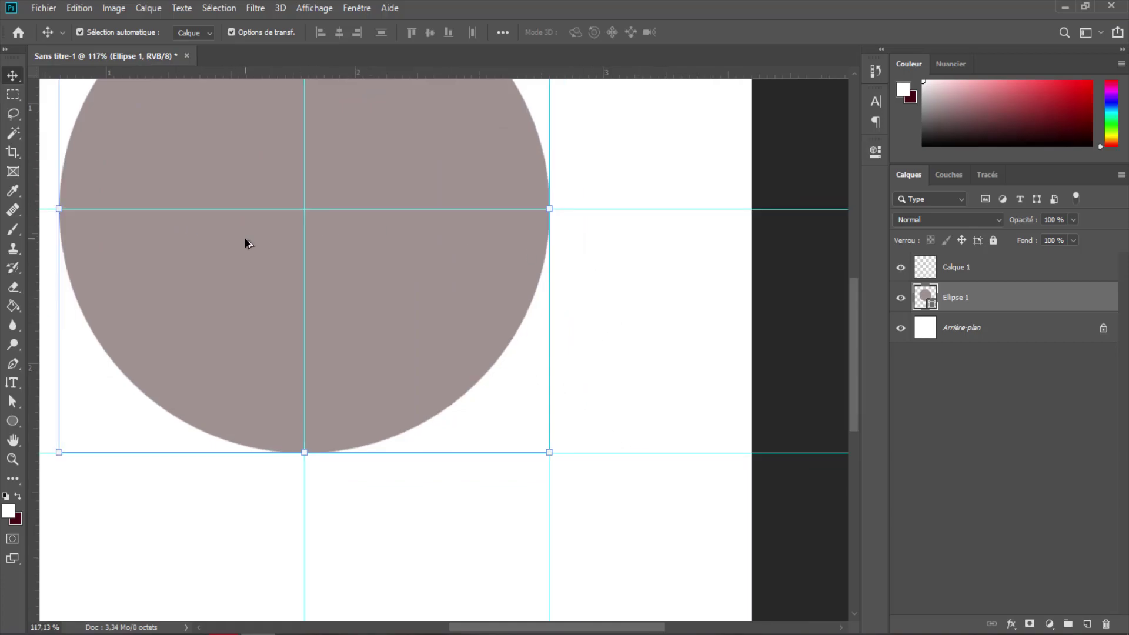
scroll(245, 242, down, 2)
click(13, 364)
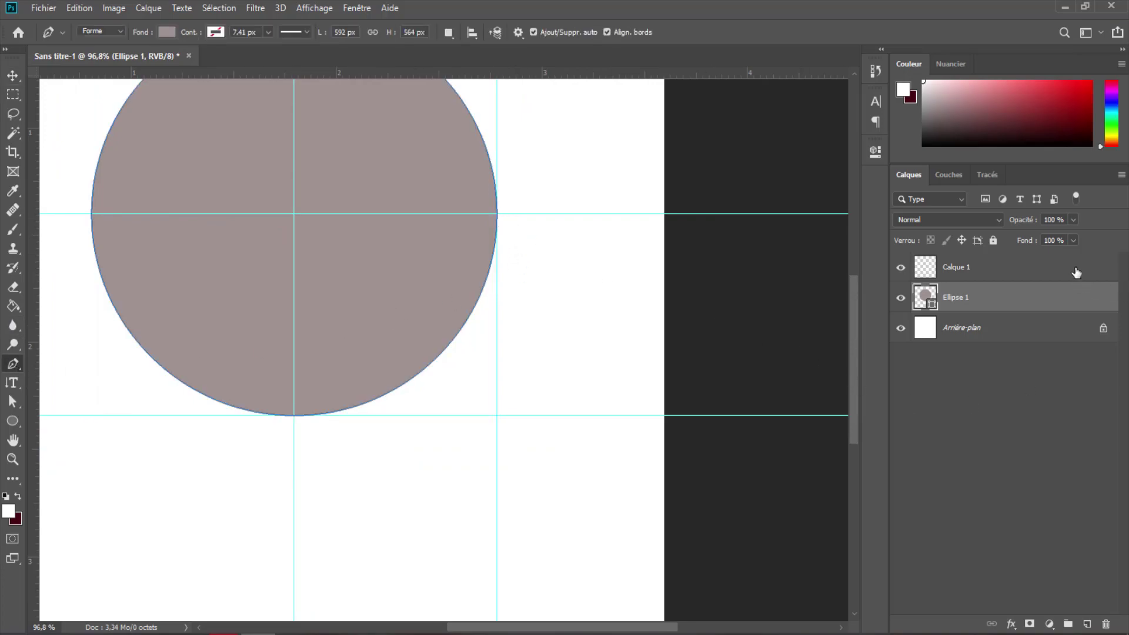
click(1076, 272)
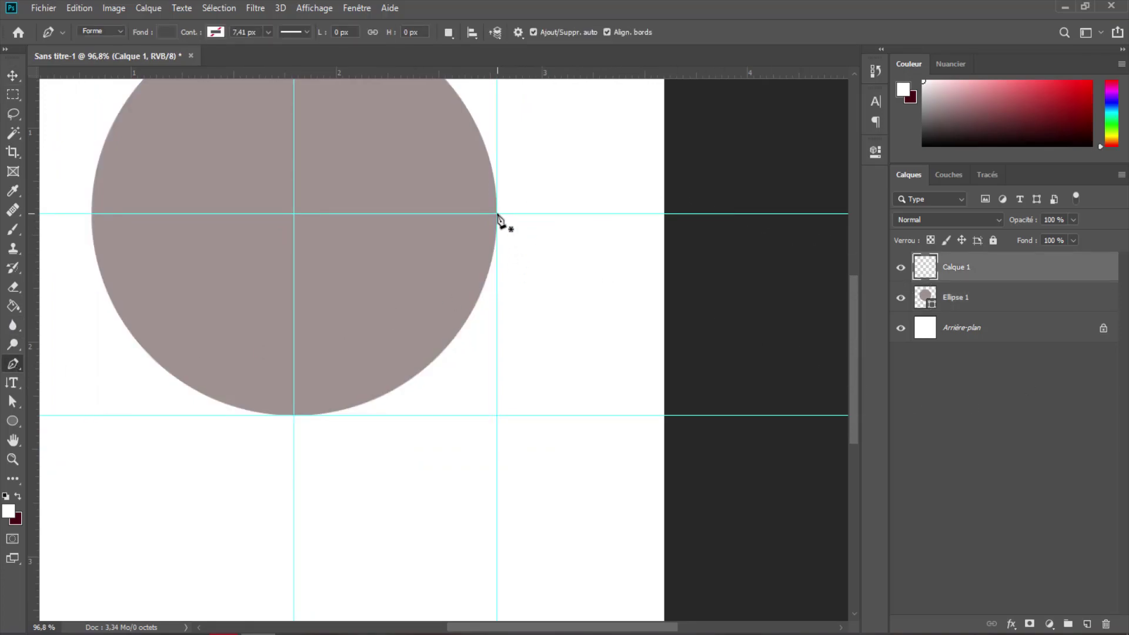
Step: Draw a curved tail from the circle's right edge down to the bottom guide and back
click(497, 213)
click(497, 415)
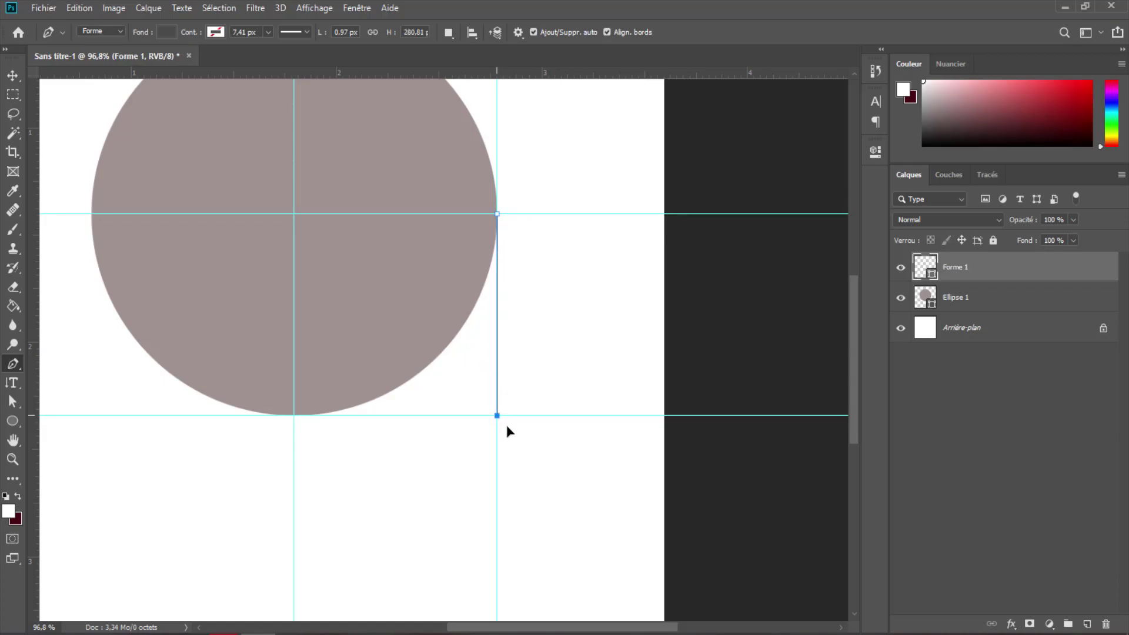
drag(507, 432, 522, 450)
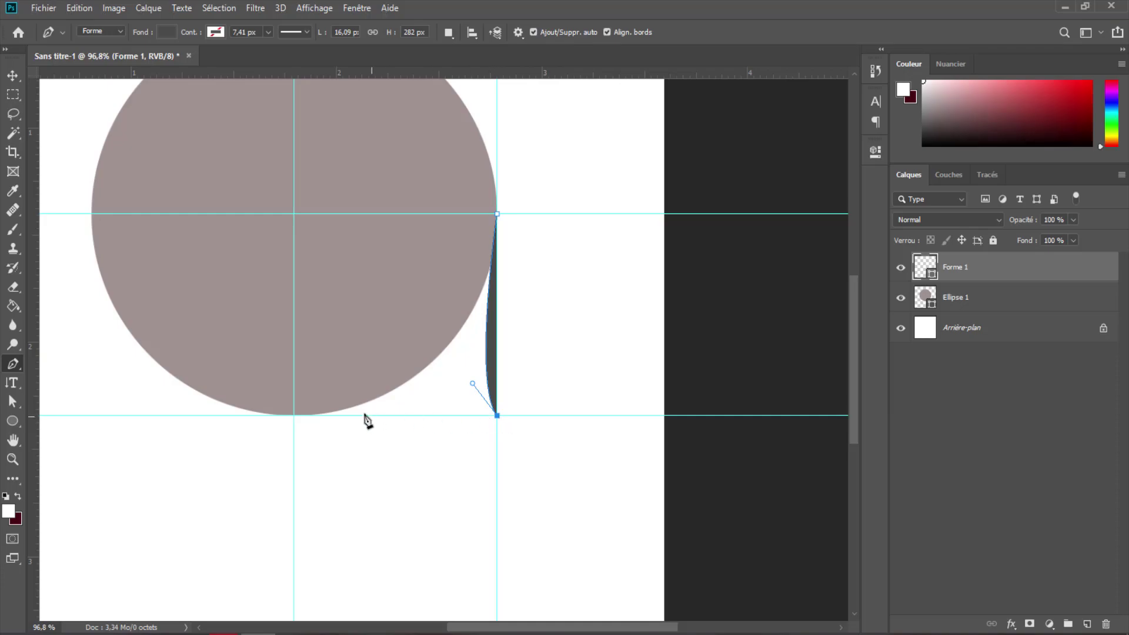
drag(293, 415, 233, 371)
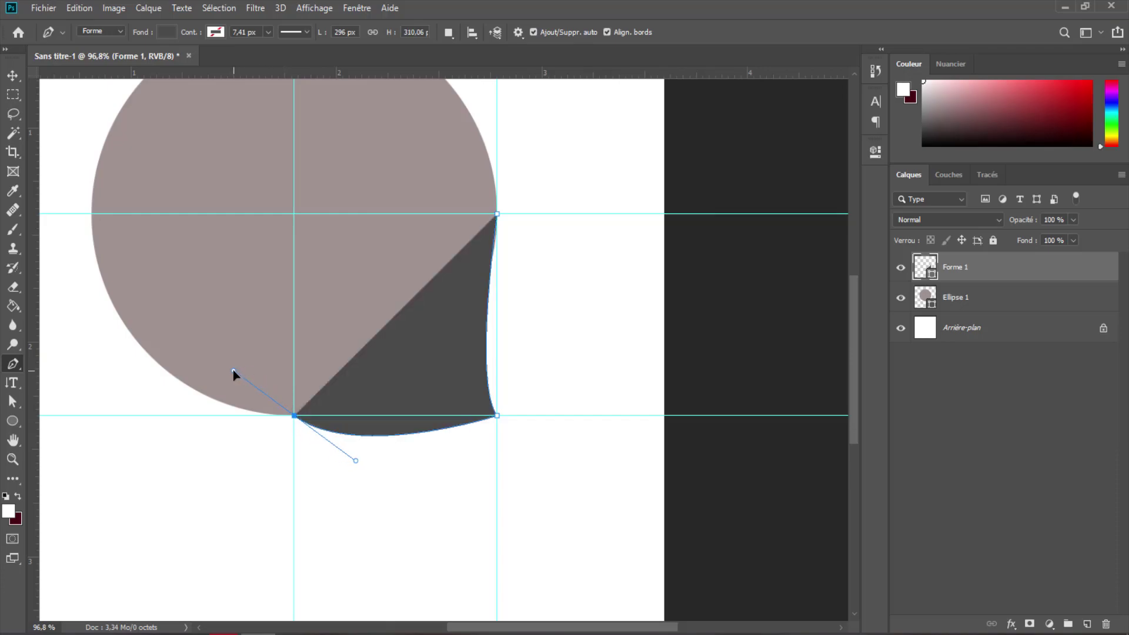
alt+click(294, 415)
Step: Reshape the tail's tip, right side, bottom curve and base point with Direct Selection
key(v)
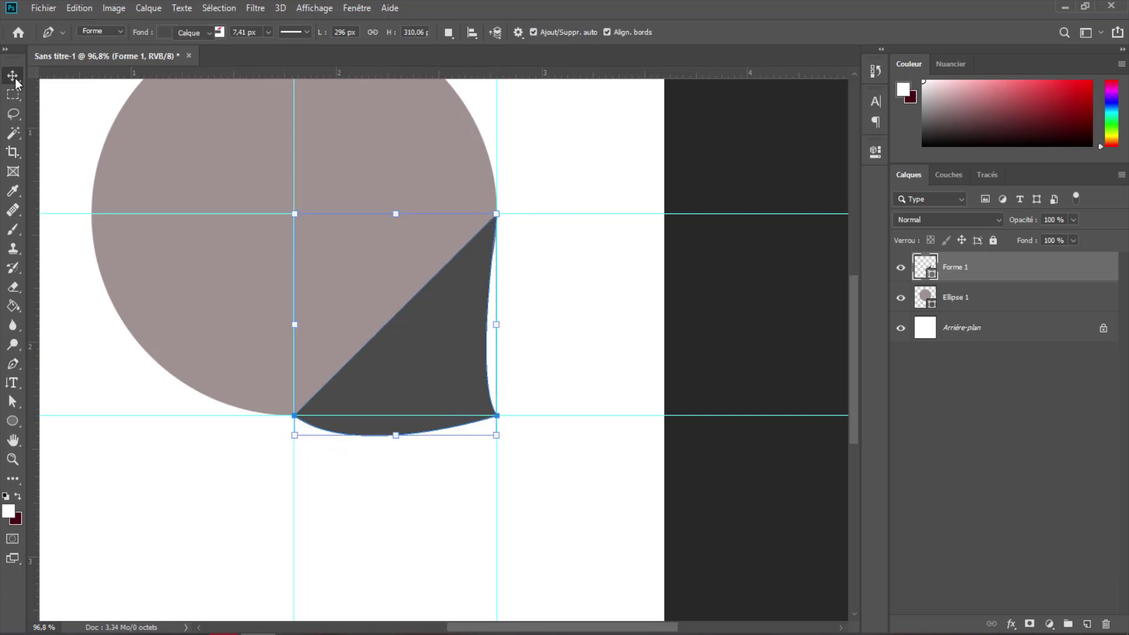
click(13, 403)
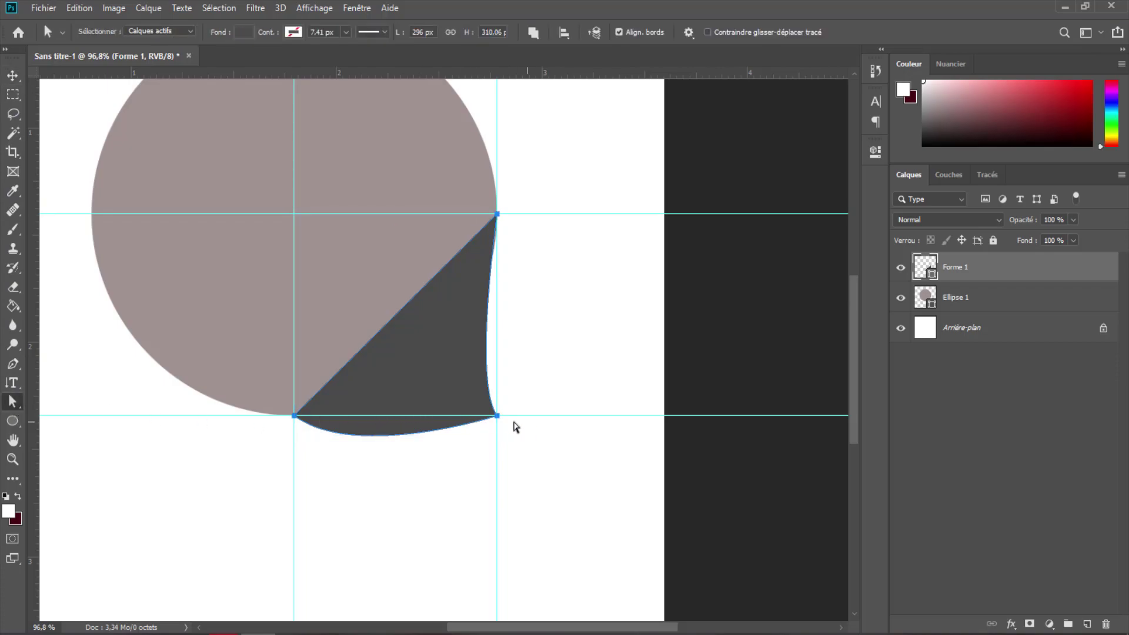
drag(498, 422, 511, 426)
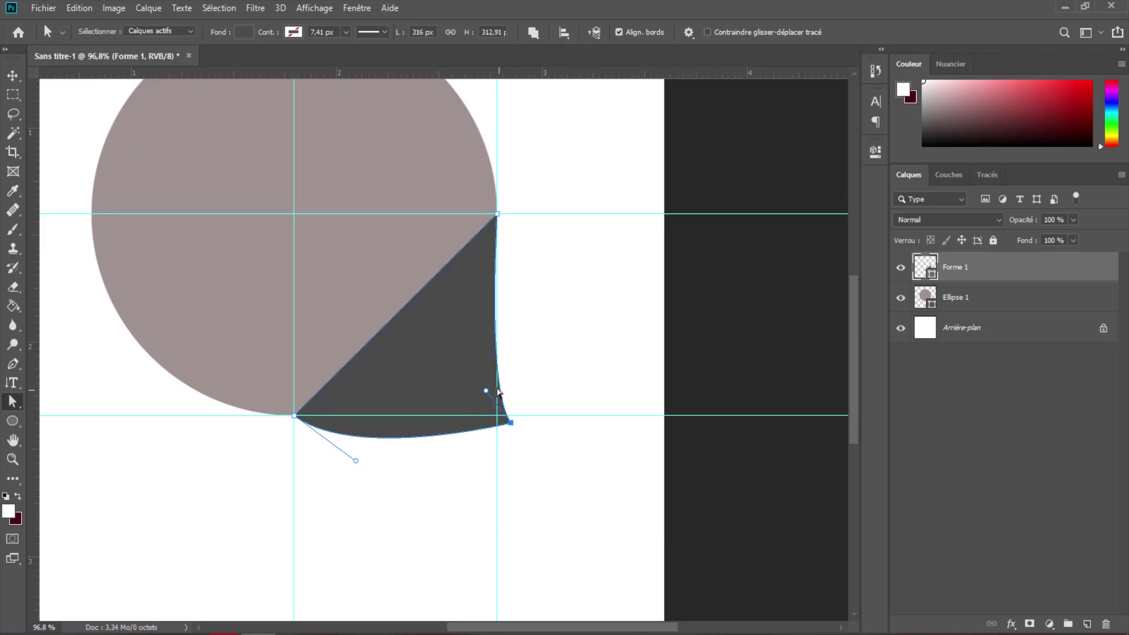
drag(486, 395, 464, 391)
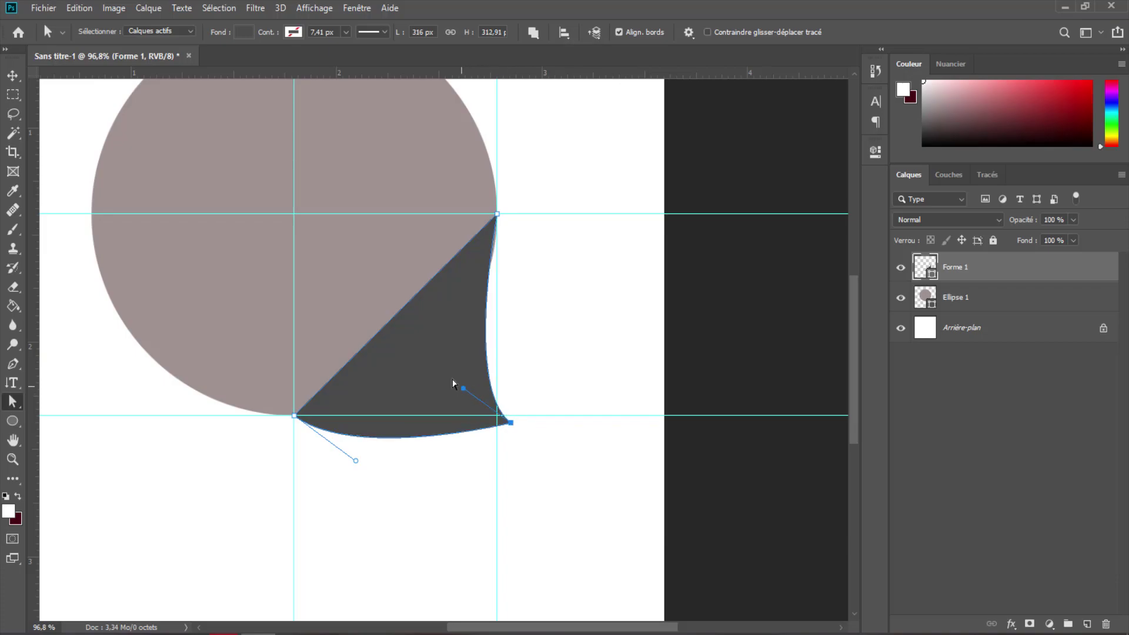
drag(356, 461, 356, 434)
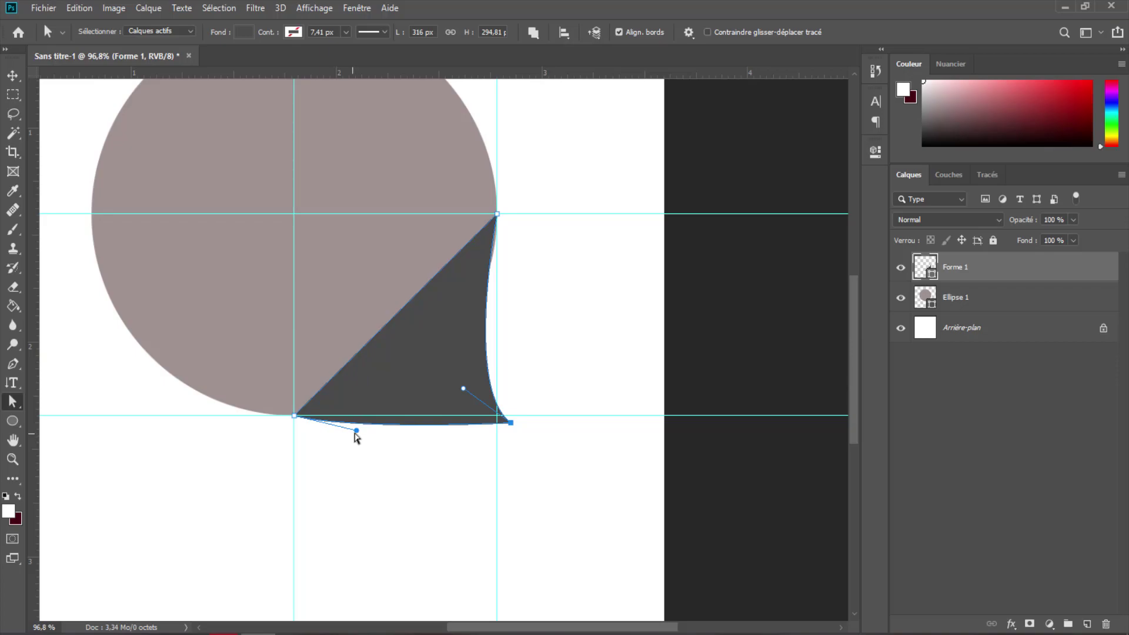
drag(356, 433, 355, 438)
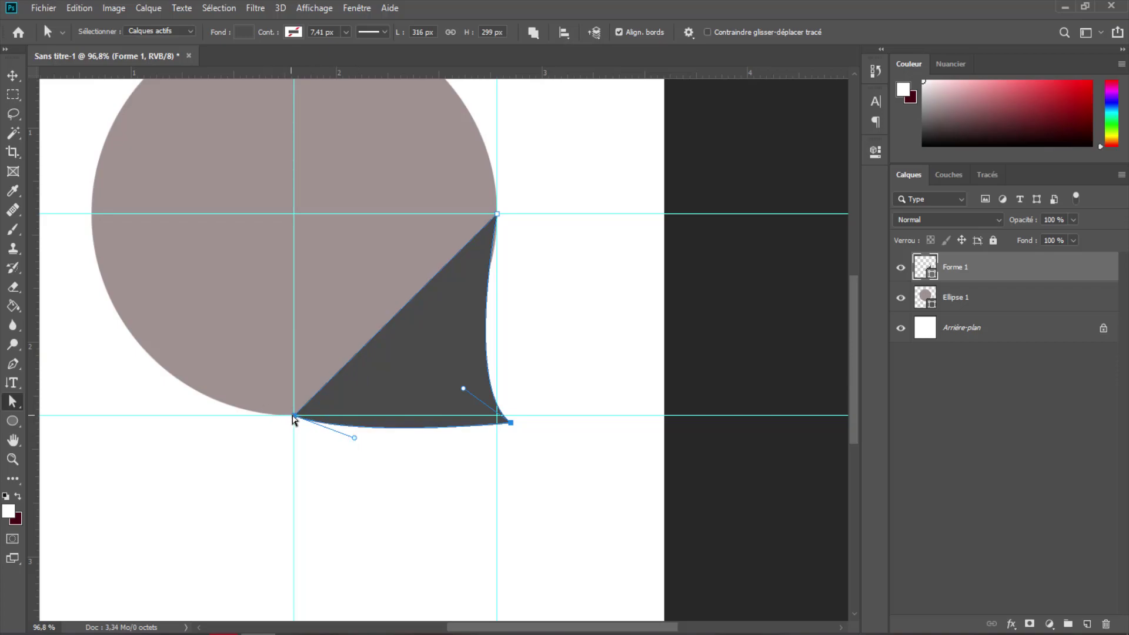
drag(294, 417, 244, 409)
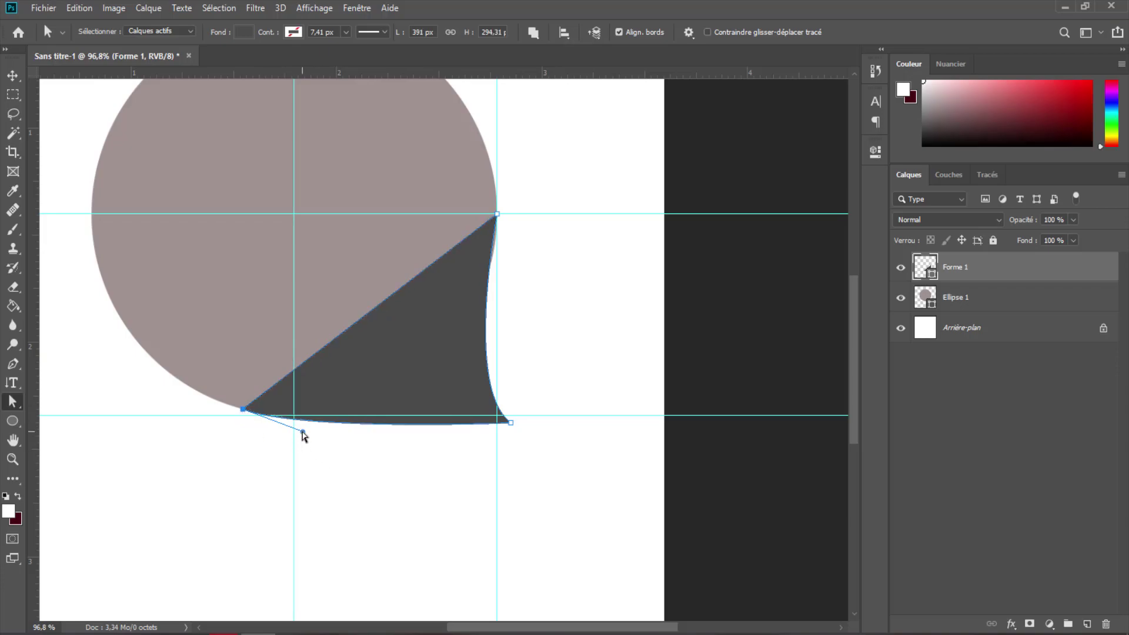
drag(302, 433, 305, 441)
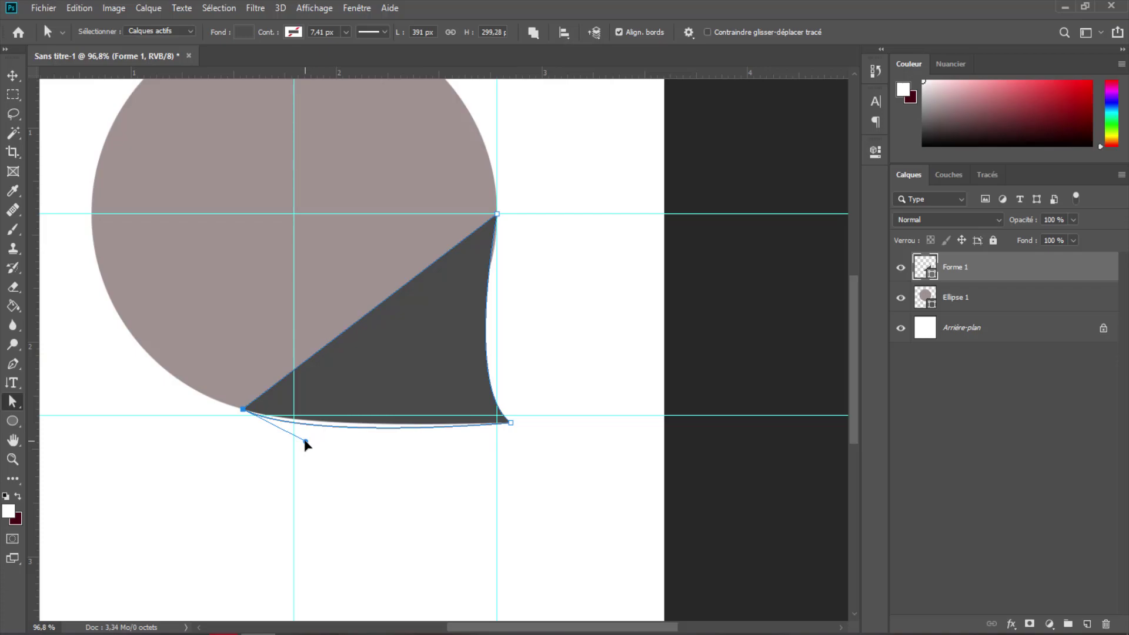
Step: Refine the tail's top point onto the circle edge and deepen its right-side curve
click(497, 262)
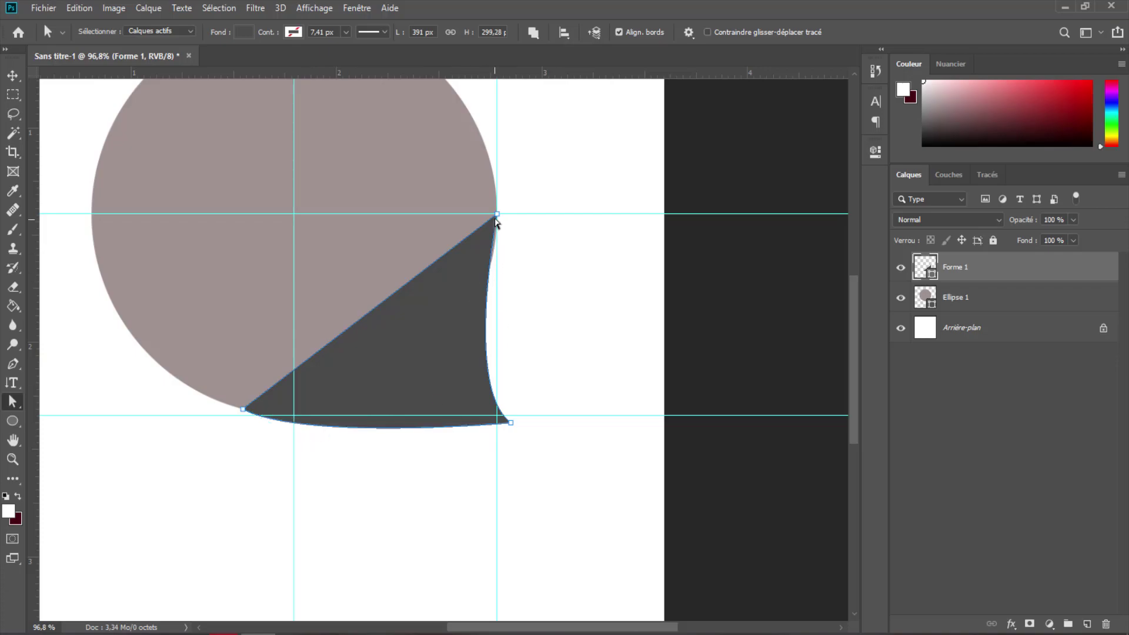
drag(498, 216, 497, 231)
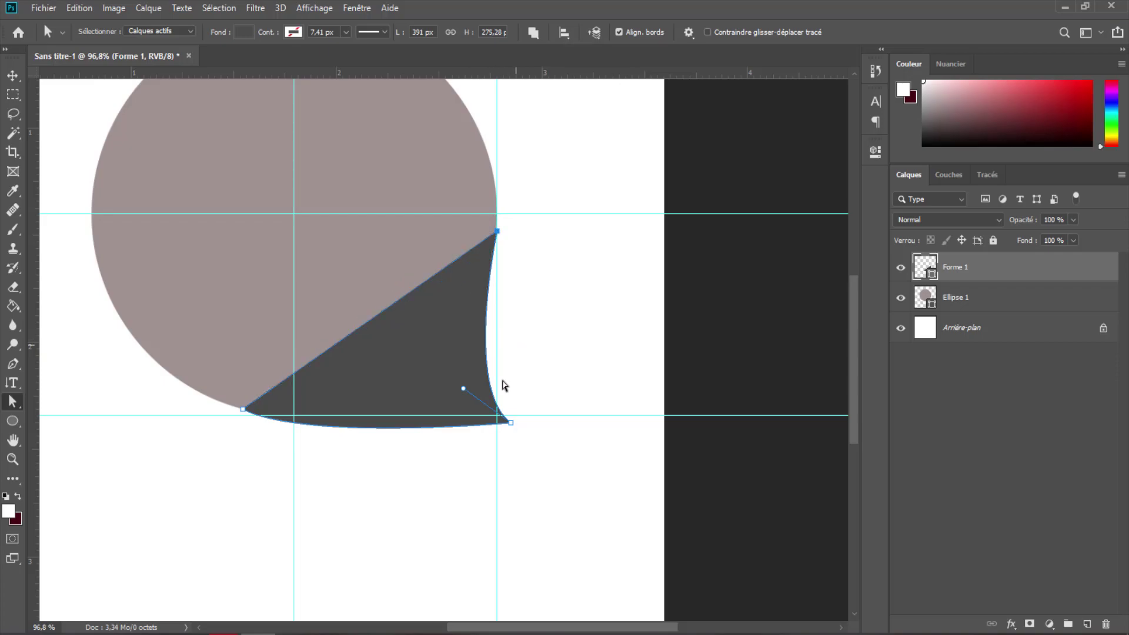
drag(464, 389, 452, 377)
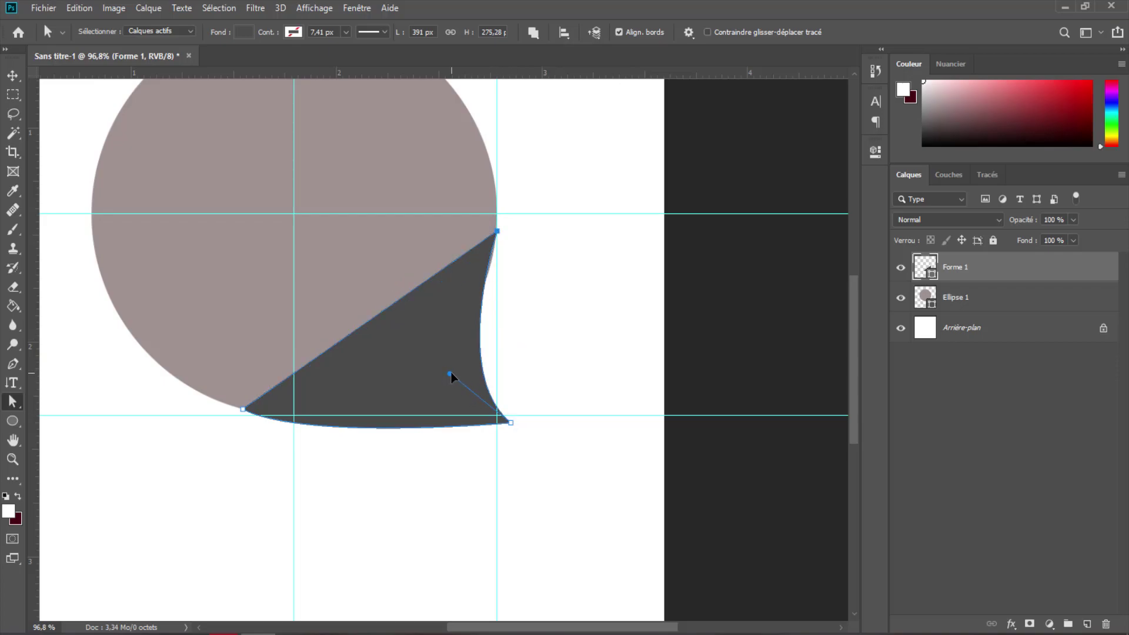
scroll(509, 235, up, 5)
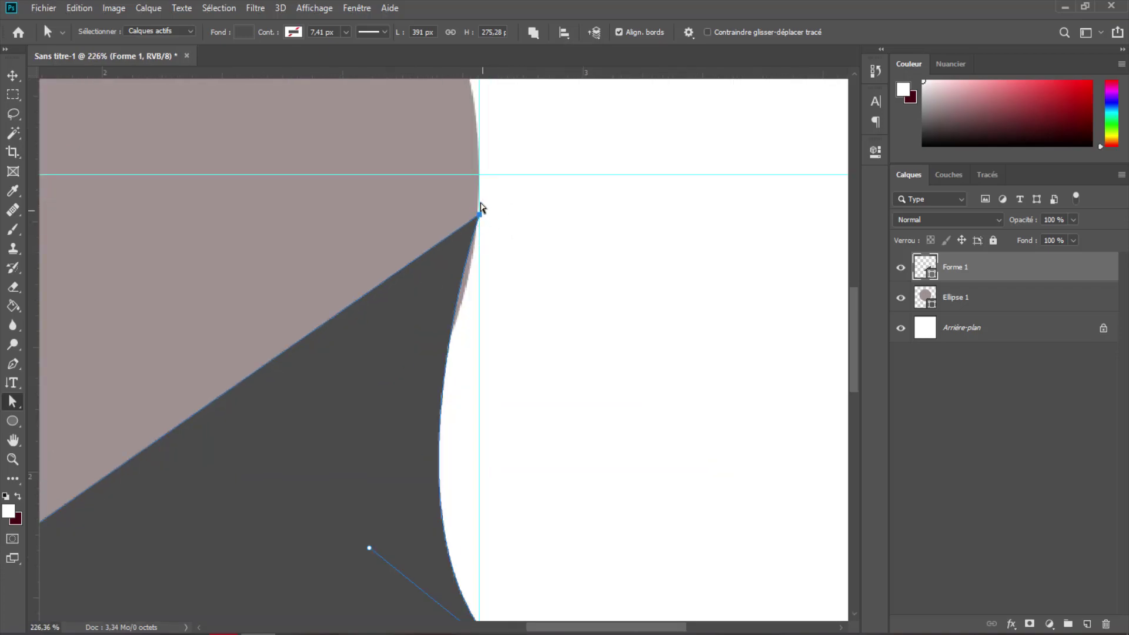
drag(480, 218, 472, 267)
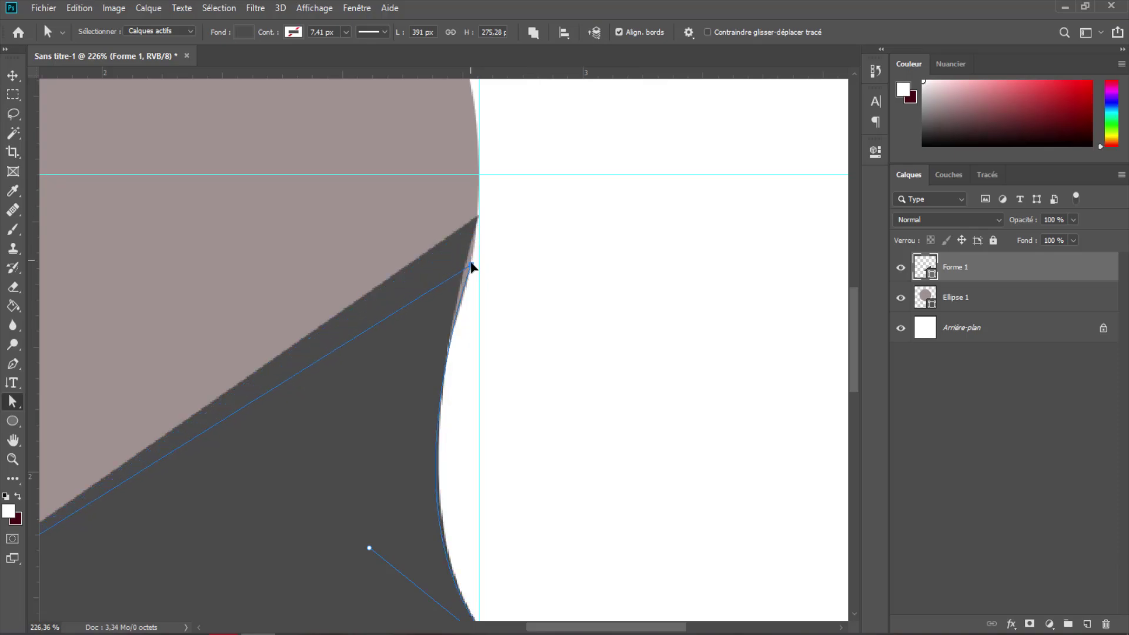
drag(472, 268, 470, 266)
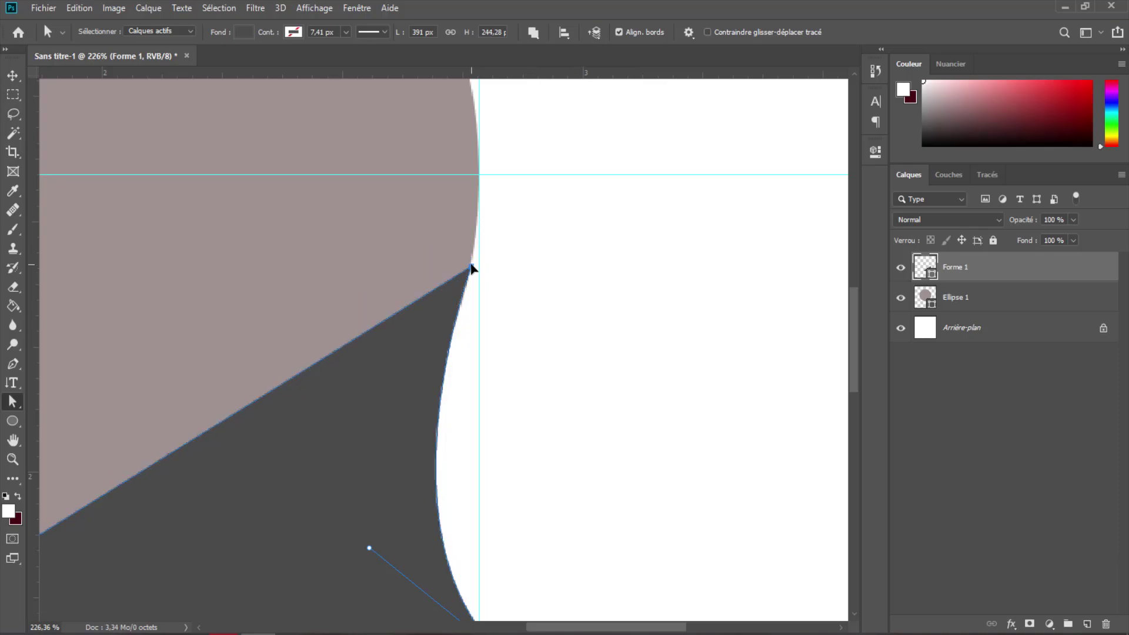
scroll(471, 265, down, 4)
scroll(470, 247, down, 1)
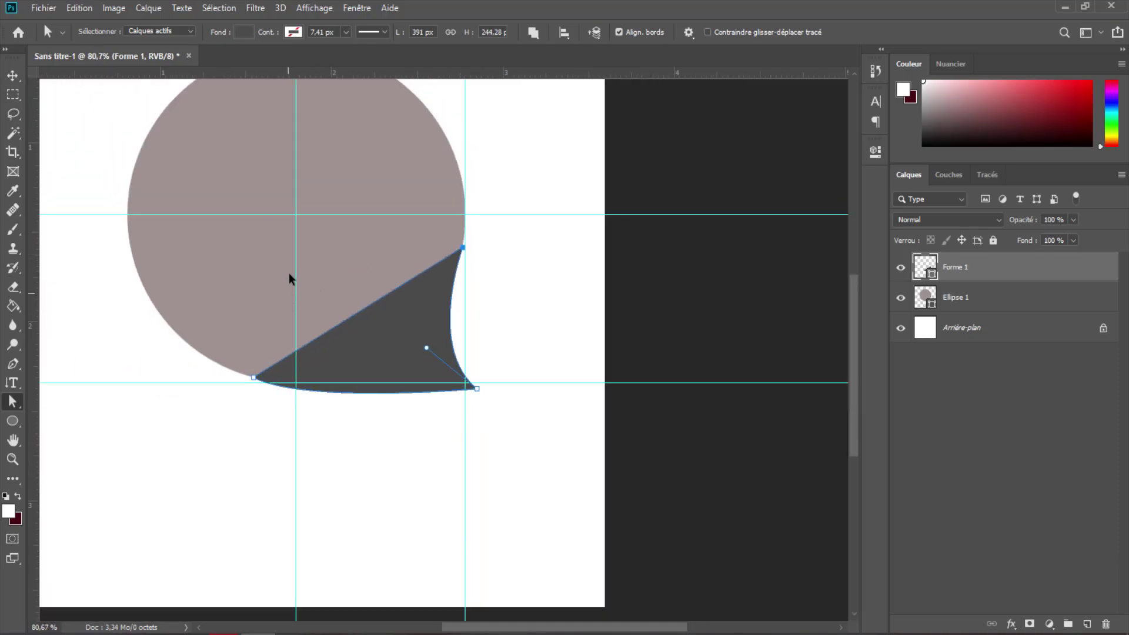
scroll(294, 276, down, 2)
scroll(546, 347, up, 2)
scroll(545, 344, up, 1)
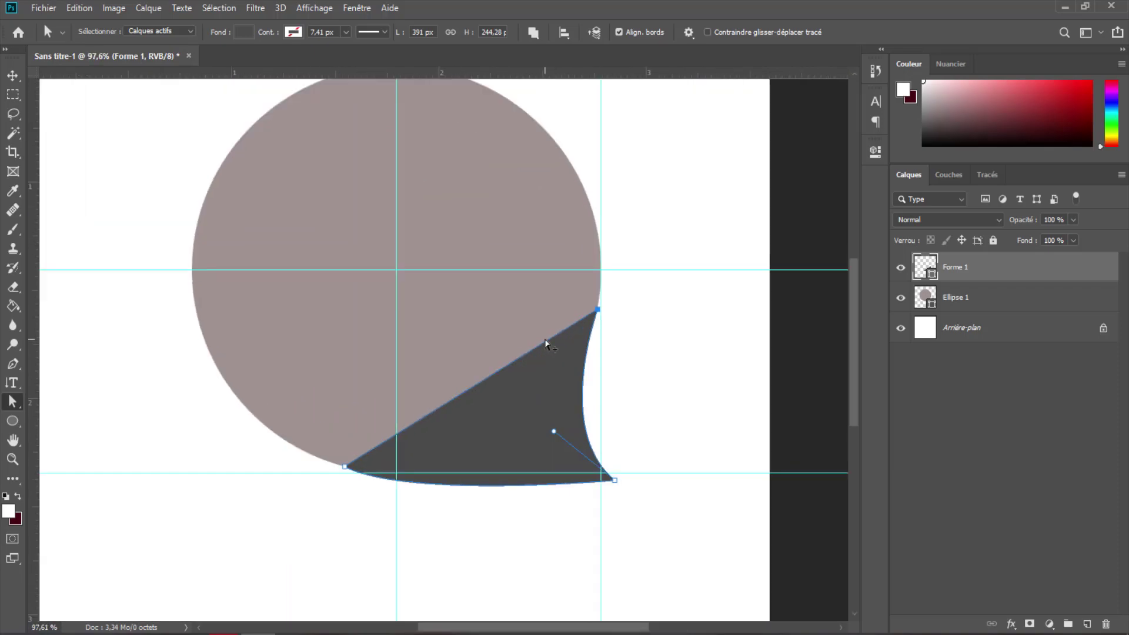
click(12, 73)
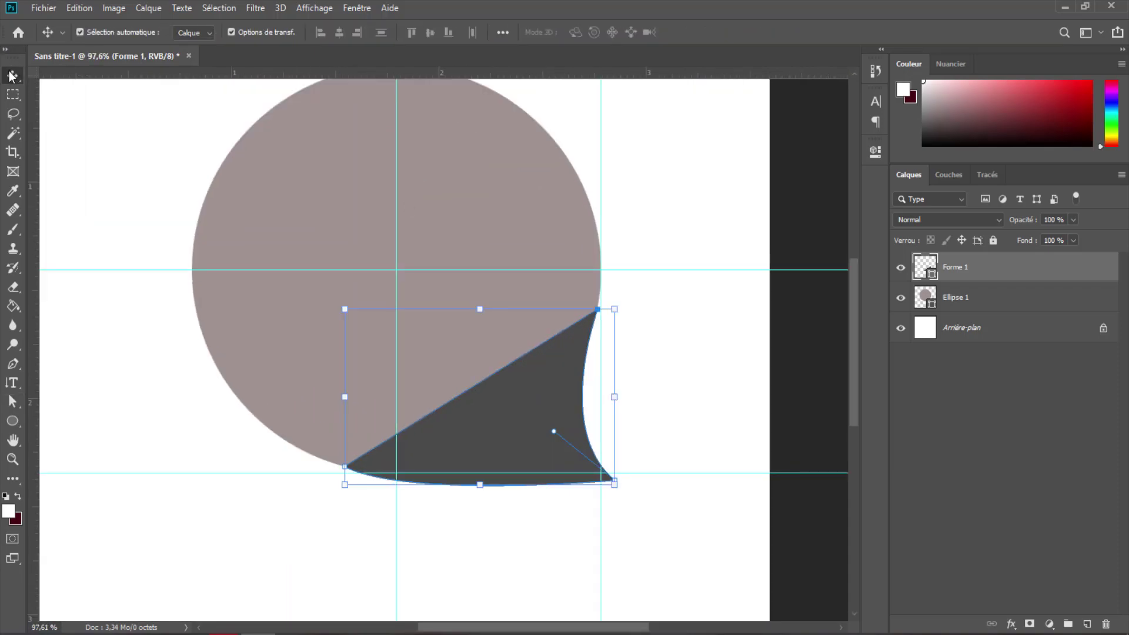
Step: Hide the guides and merge the circle and tail into one Forme 1 shape
click(314, 7)
mouse_move(320, 273)
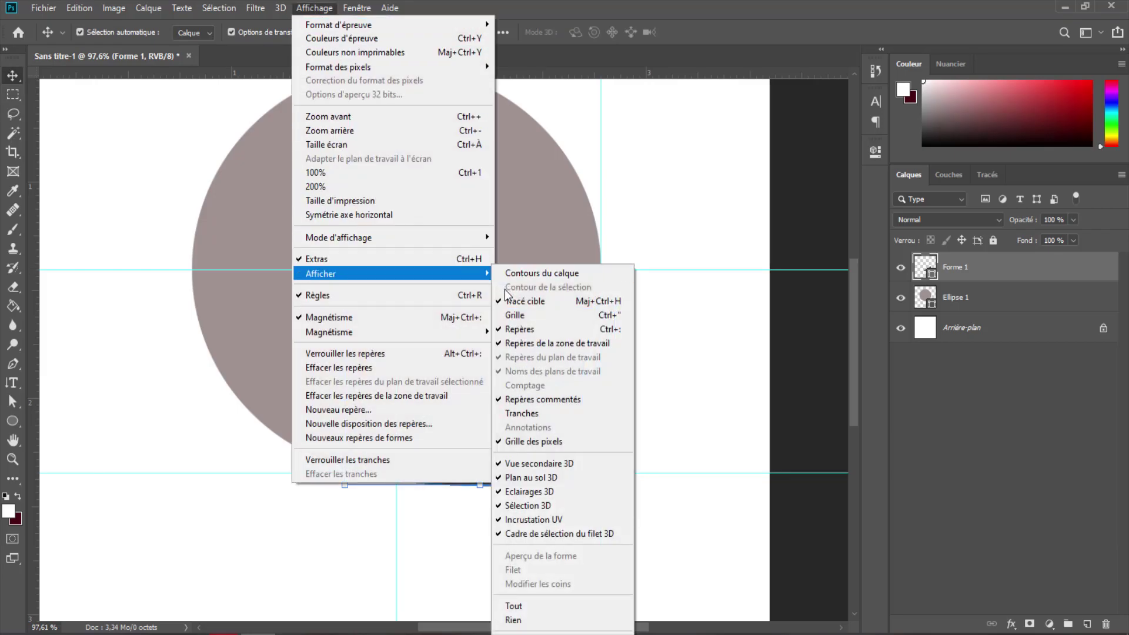
click(529, 329)
scroll(587, 190, down, 1)
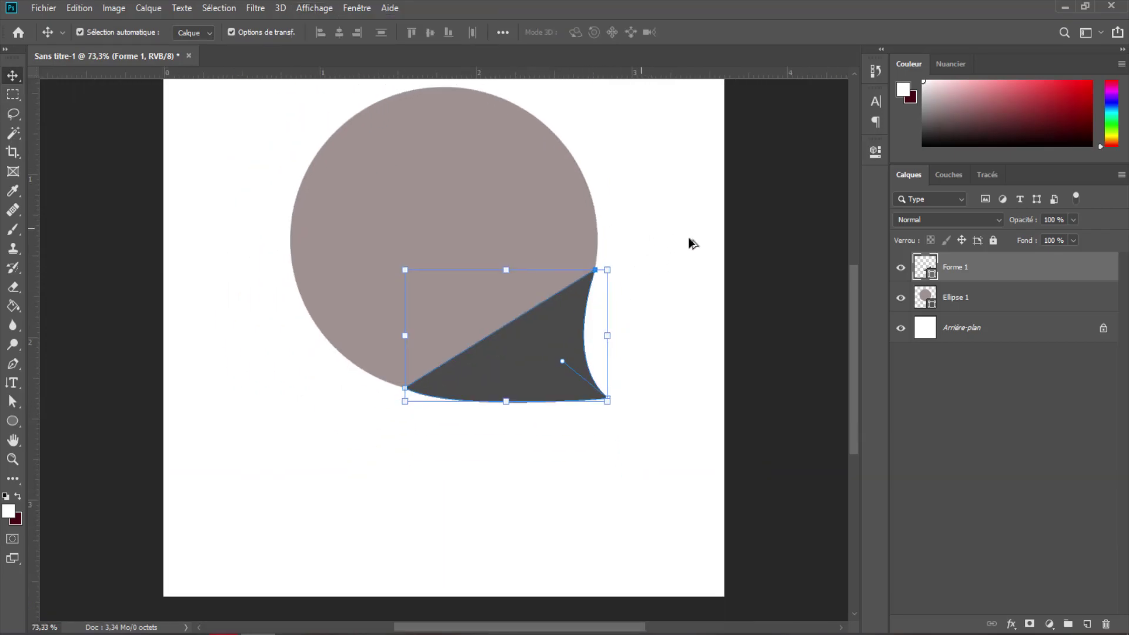
click(765, 223)
click(520, 224)
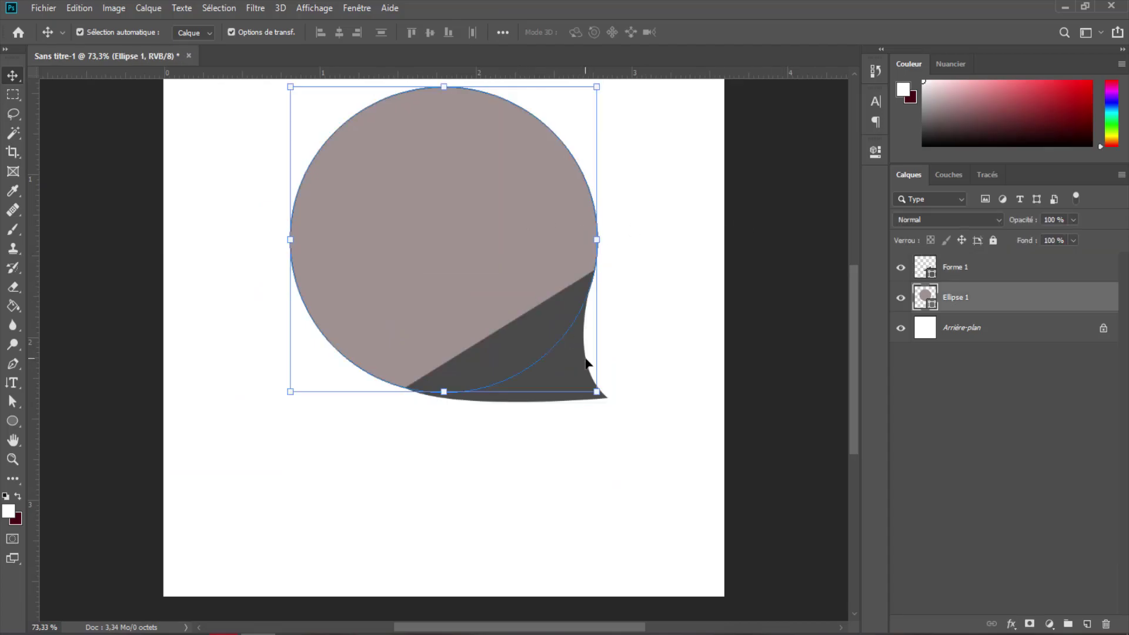
shift+click(579, 365)
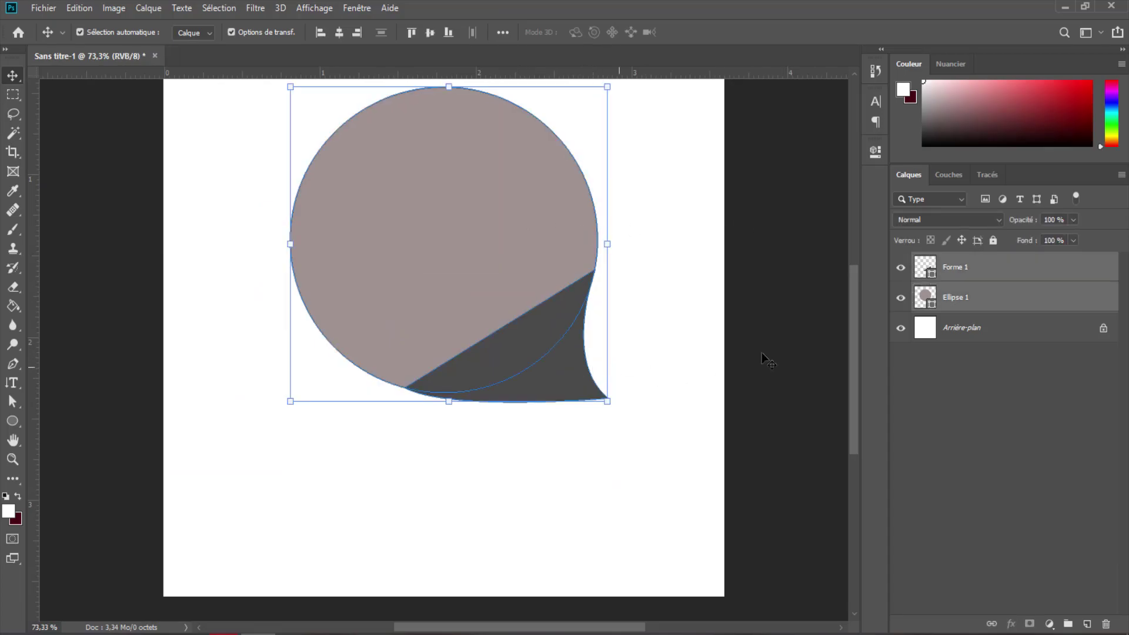
right_click(993, 276)
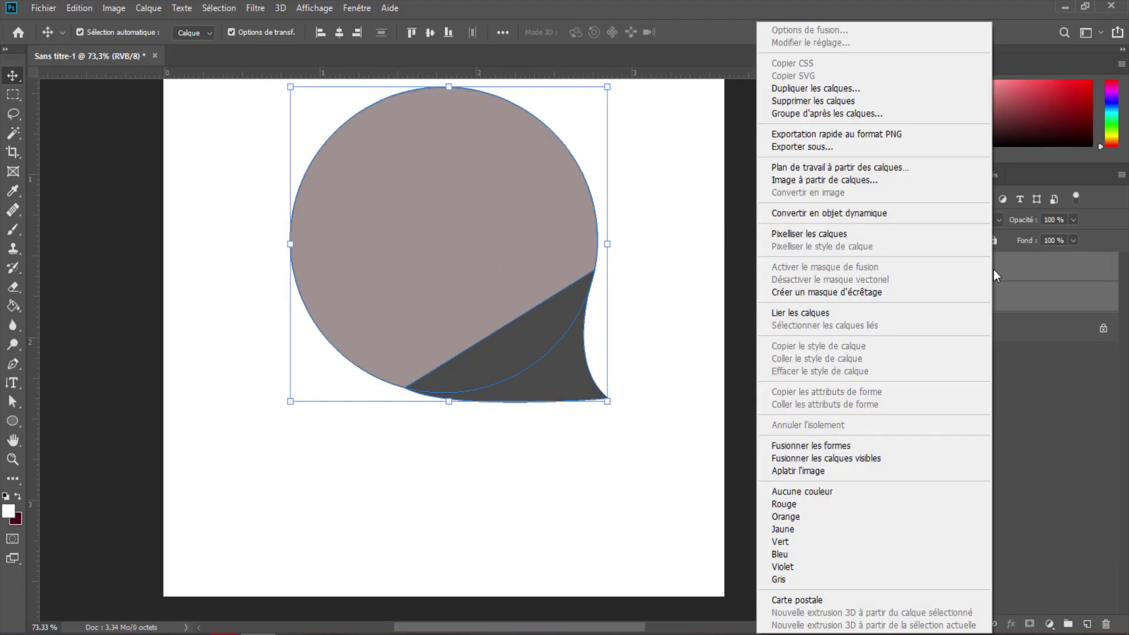
click(839, 445)
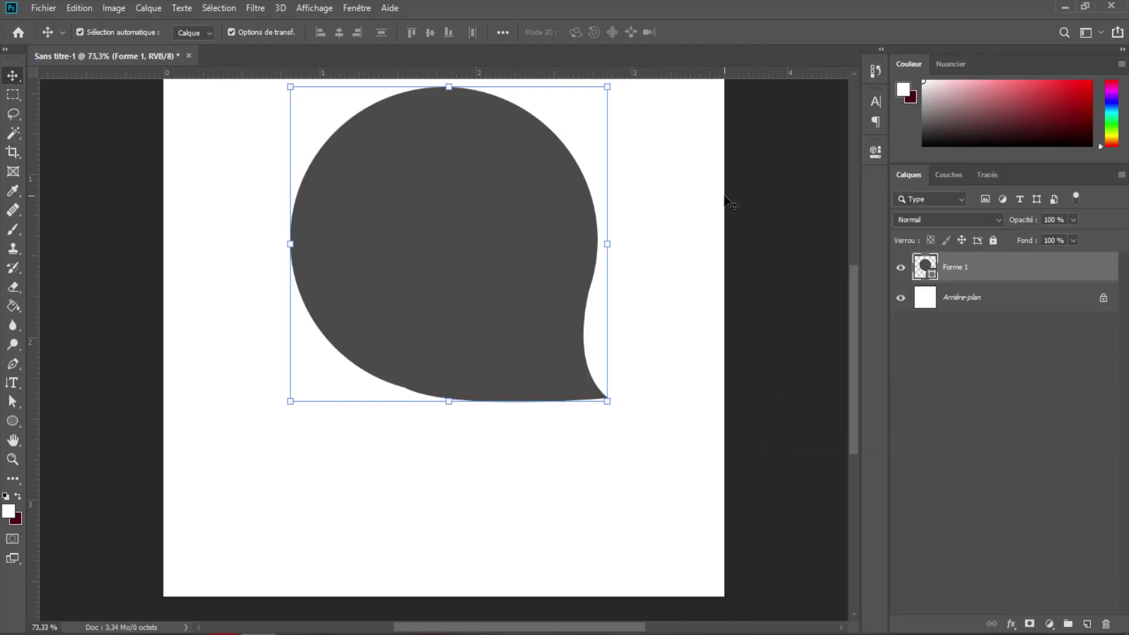
Step: Scale the speech bubble to about 93.5% and centre it at X 540 px
scroll(459, 176, down, 3)
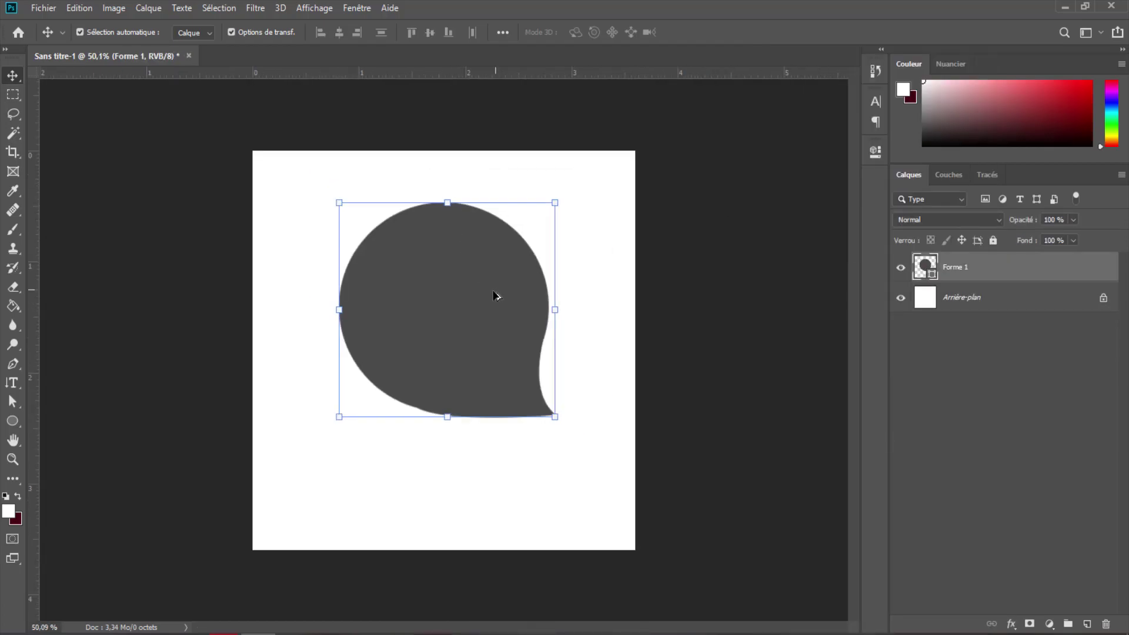
scroll(471, 290, up, 1)
scroll(471, 290, up, 1)
scroll(471, 289, up, 1)
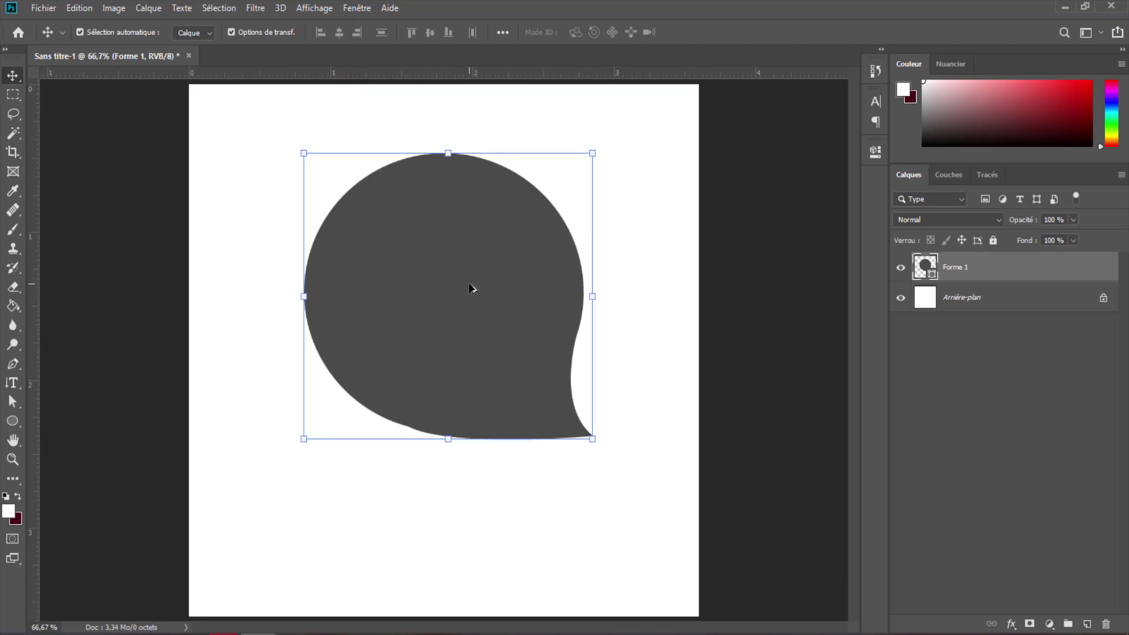
drag(465, 272, 466, 302)
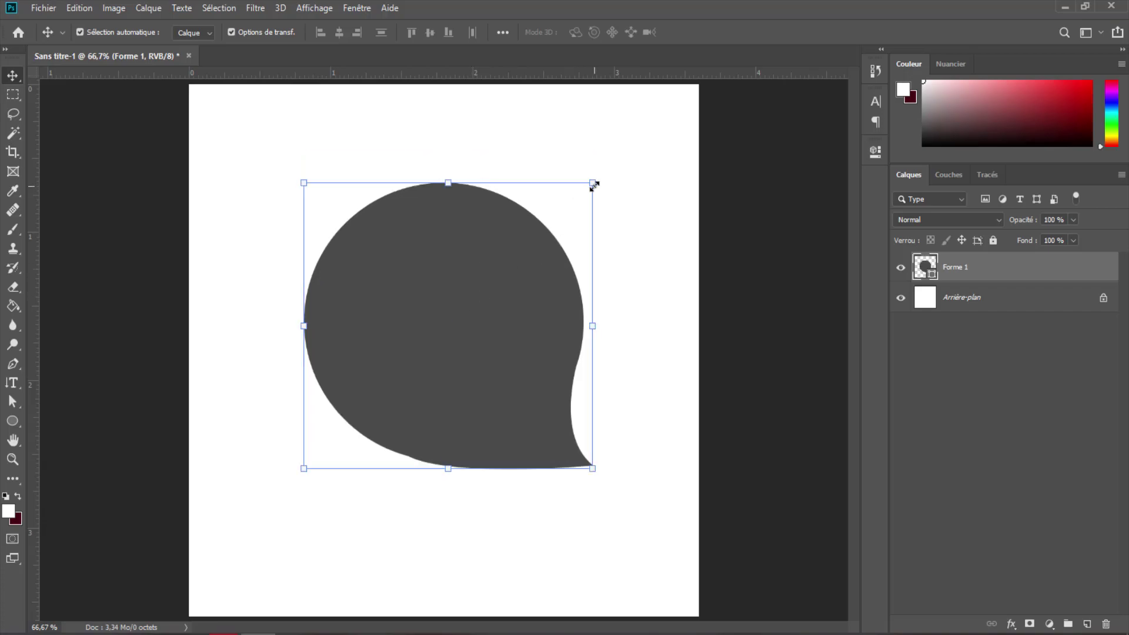
drag(592, 183, 578, 202)
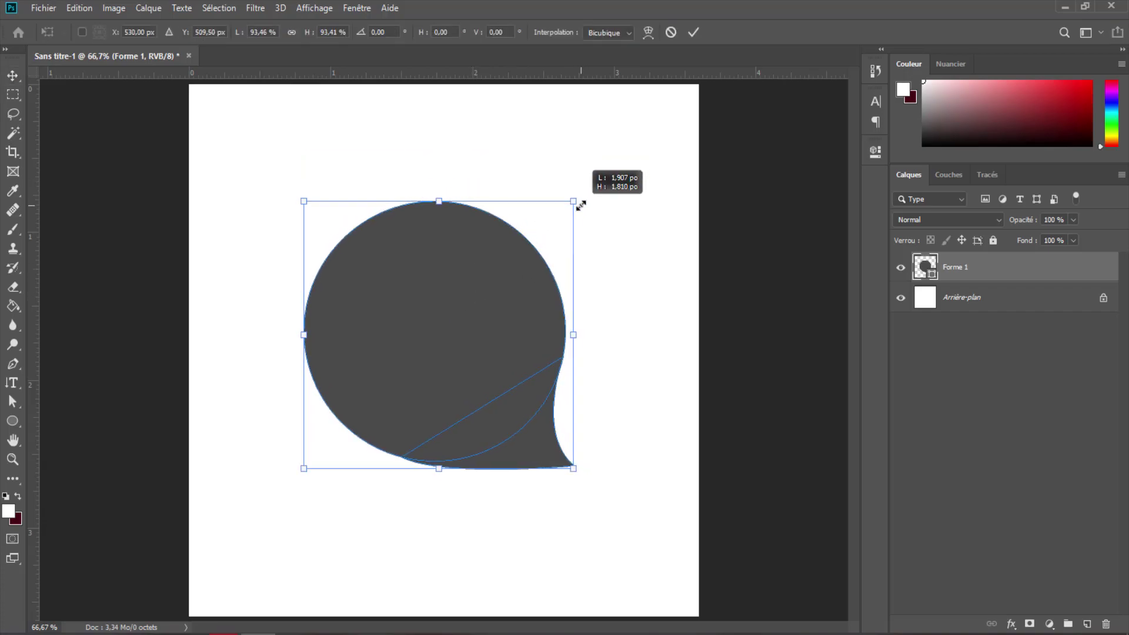
drag(482, 277, 488, 267)
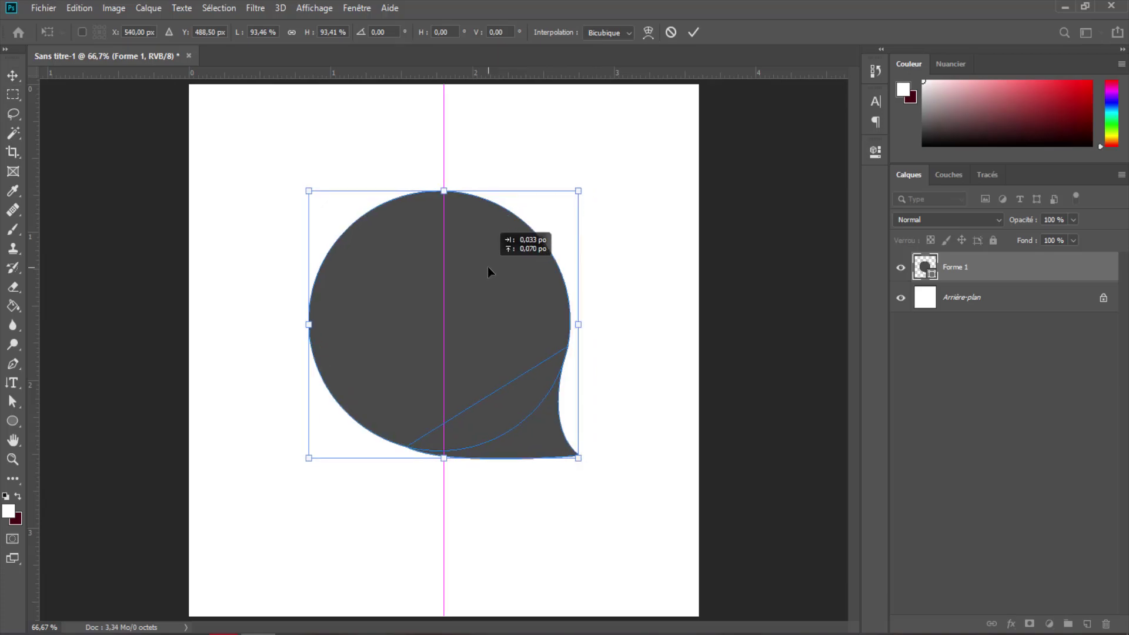
click(692, 33)
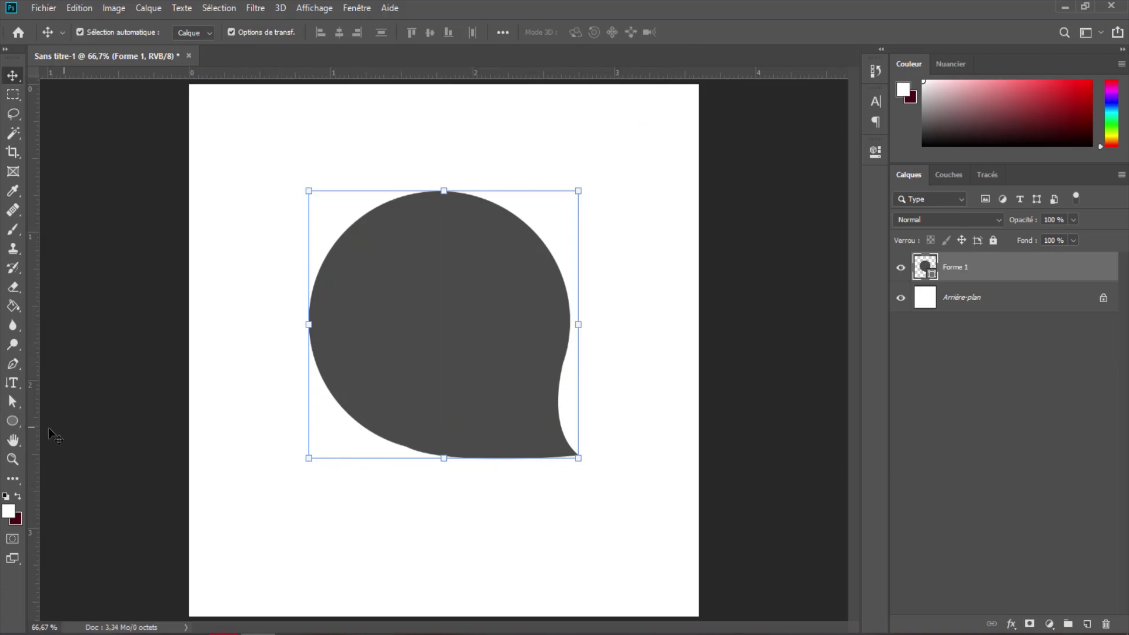
Step: Draw a light-grey circle and move its layer below the speech bubble
click(11, 423)
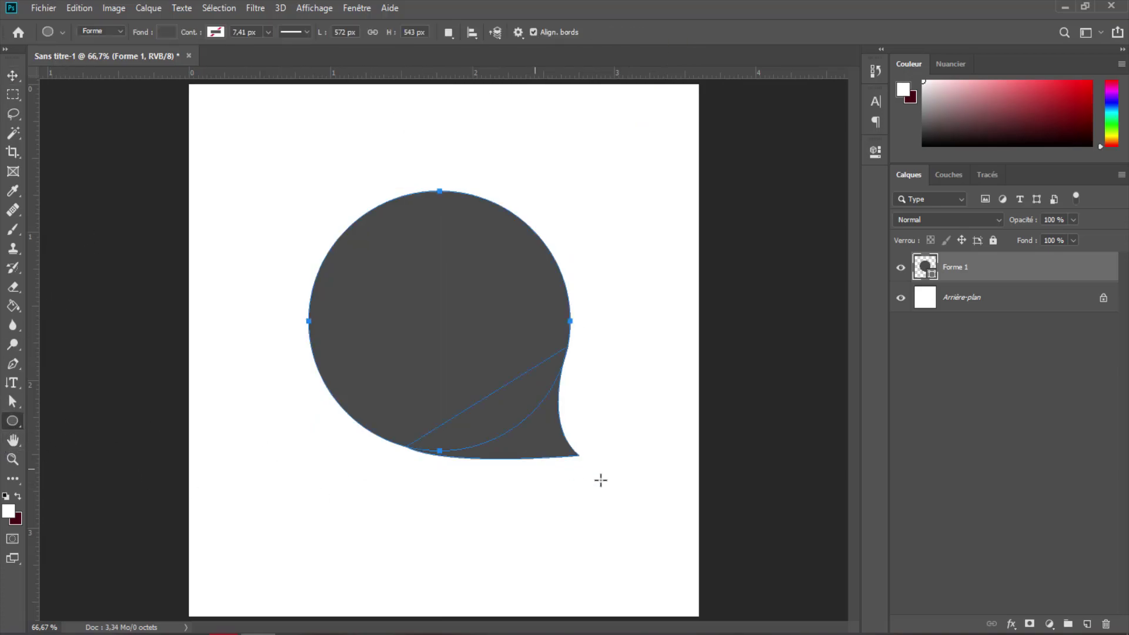
click(1087, 623)
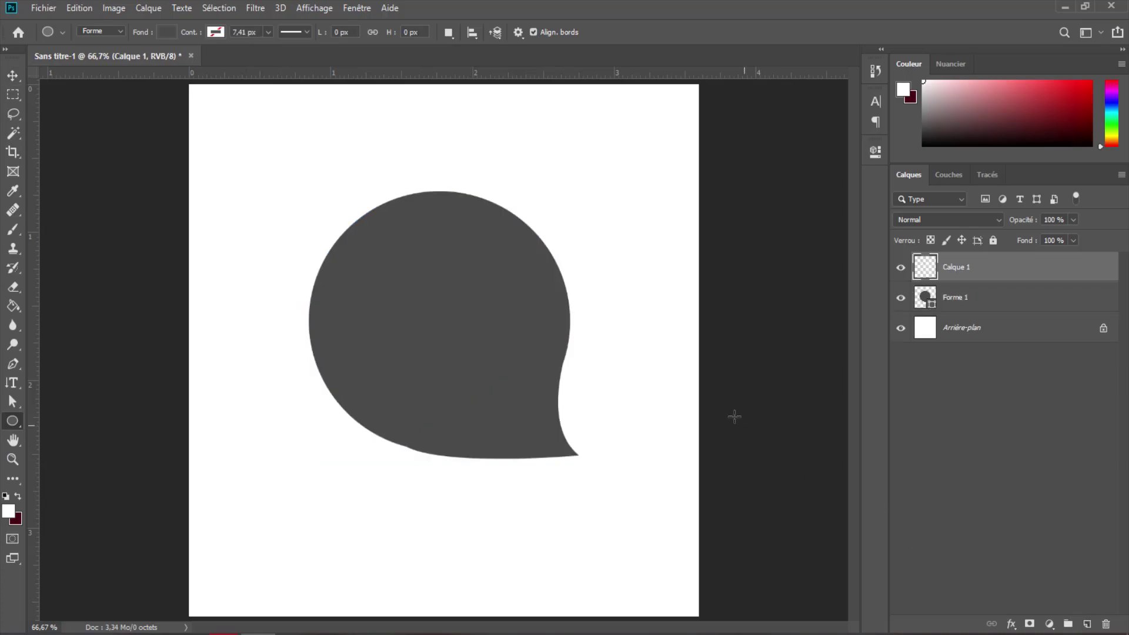
click(167, 31)
click(207, 126)
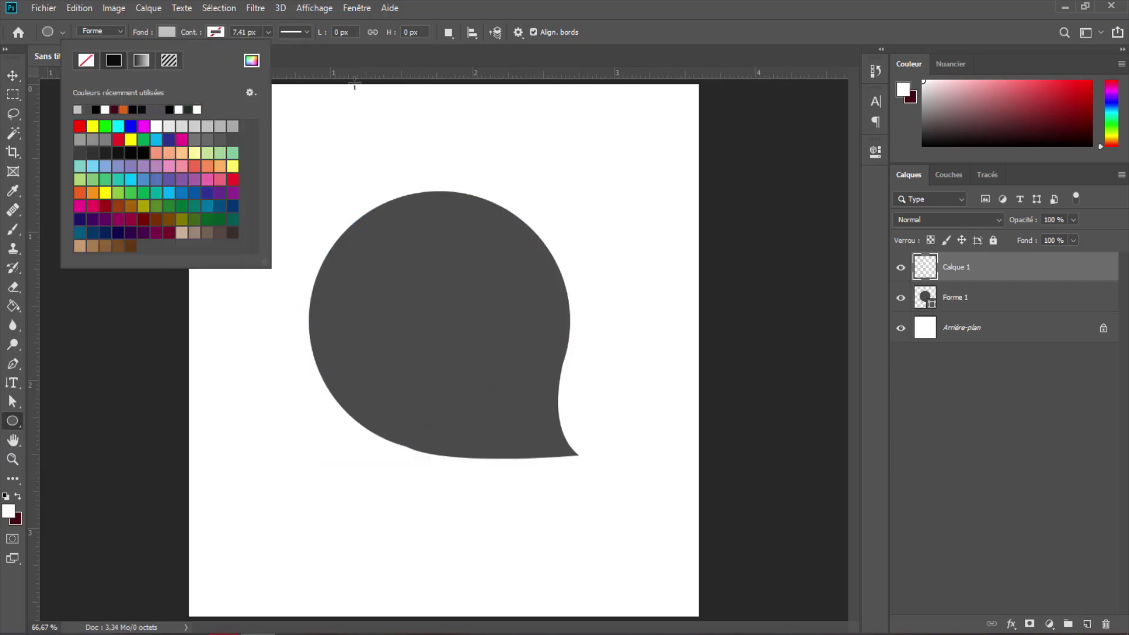
click(482, 10)
drag(469, 143, 623, 292)
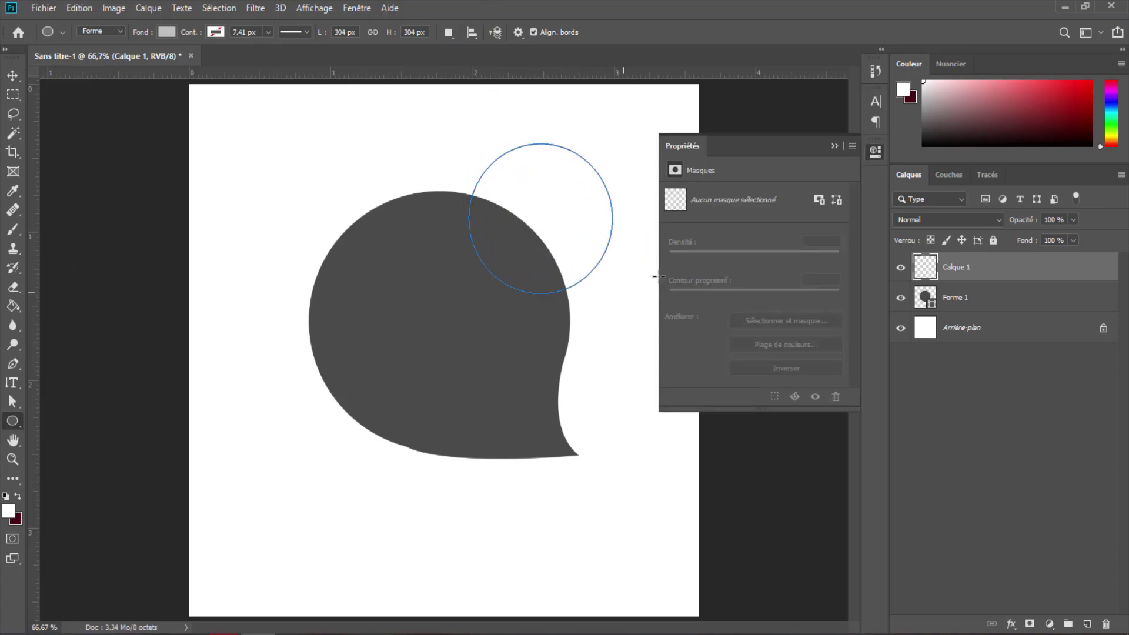
click(837, 148)
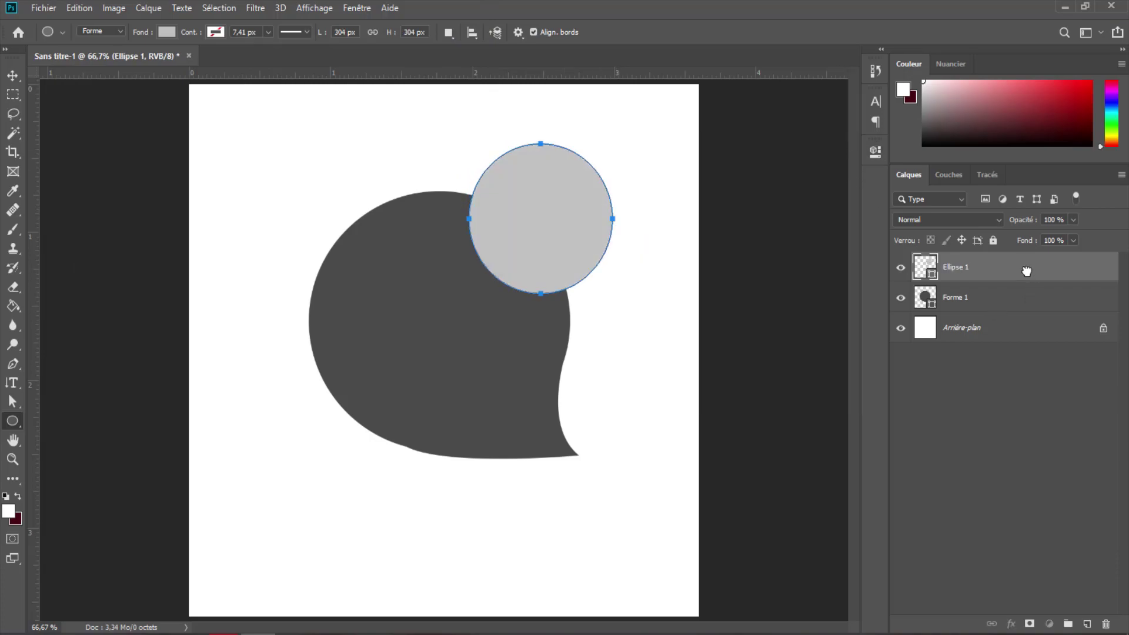
drag(1030, 272, 1031, 306)
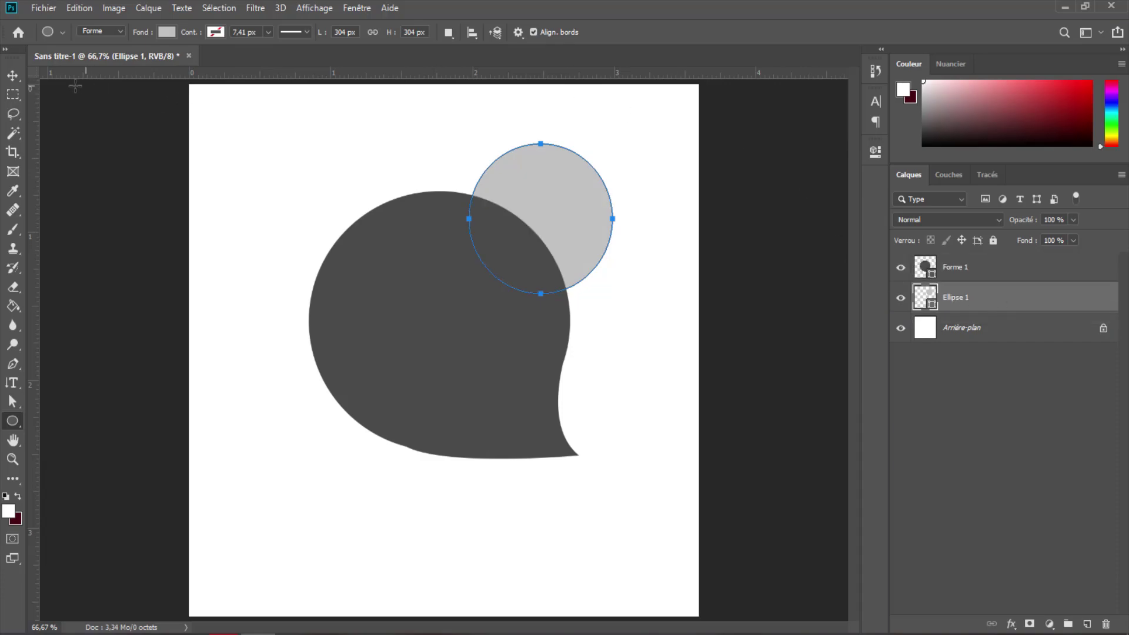
Step: Position the grey circle behind the bubble and Alt-drag a copy to the upper left
click(12, 76)
mouse_move(532, 188)
mouse_down()
mouse_move(514, 186)
mouse_move(406, 412)
mouse_up()
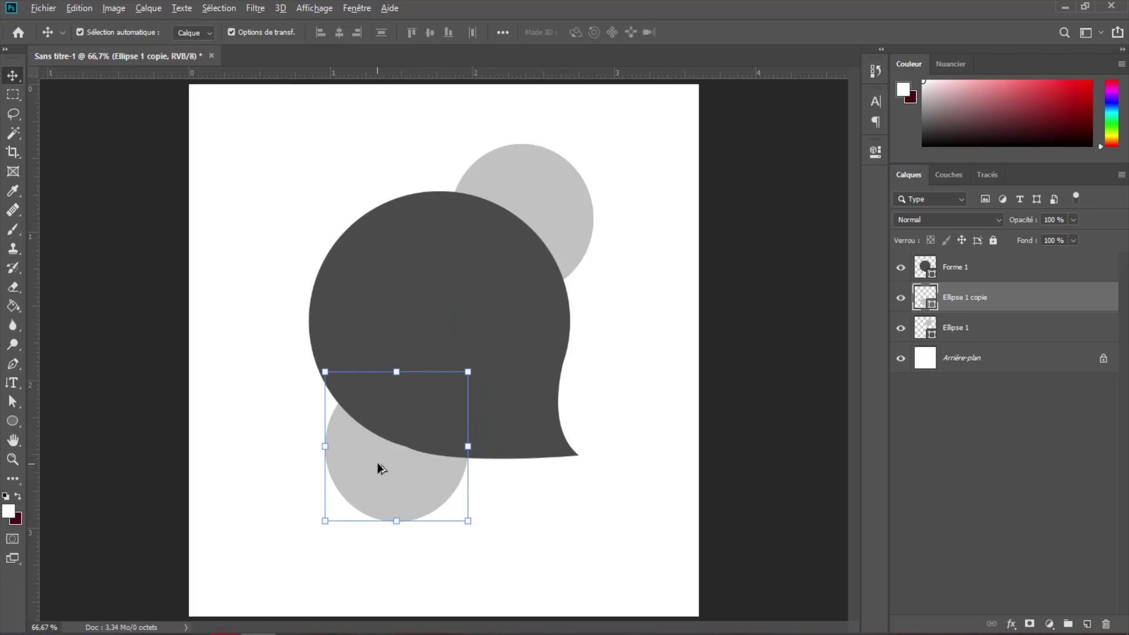
drag(379, 468, 348, 254)
click(739, 224)
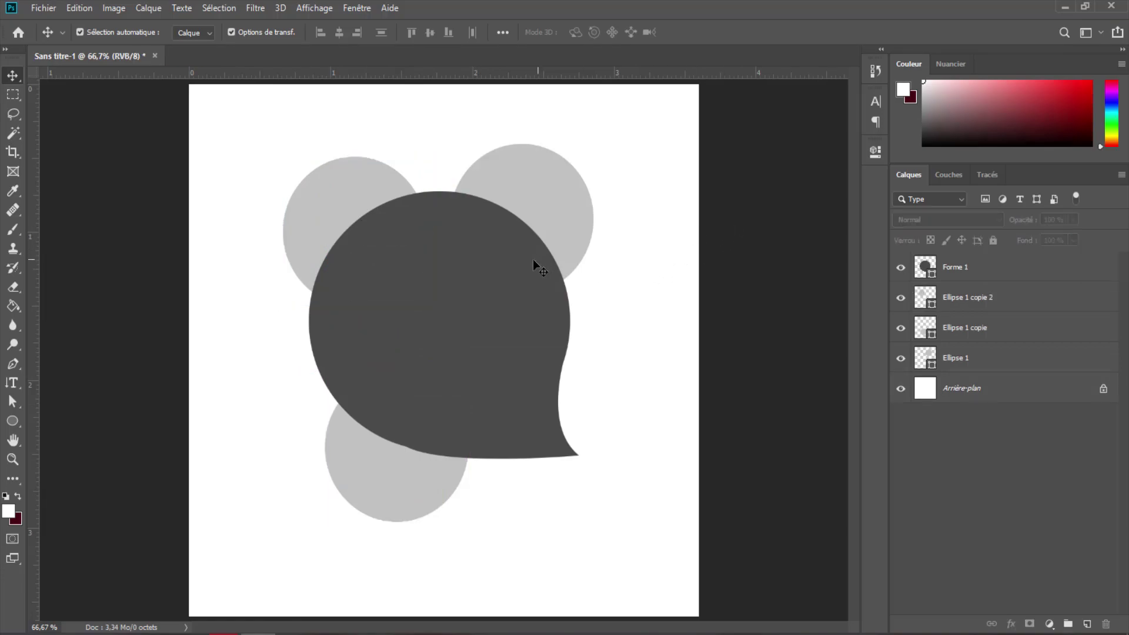
click(485, 242)
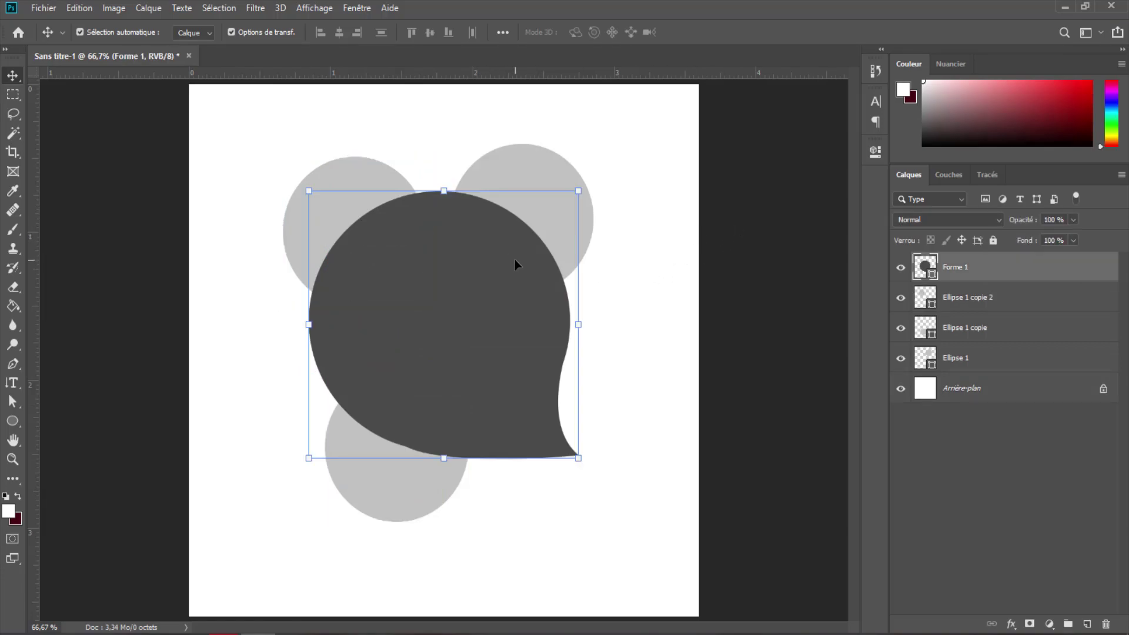
Step: Import and embed the heather-ford clothing flat-lay photo
click(44, 7)
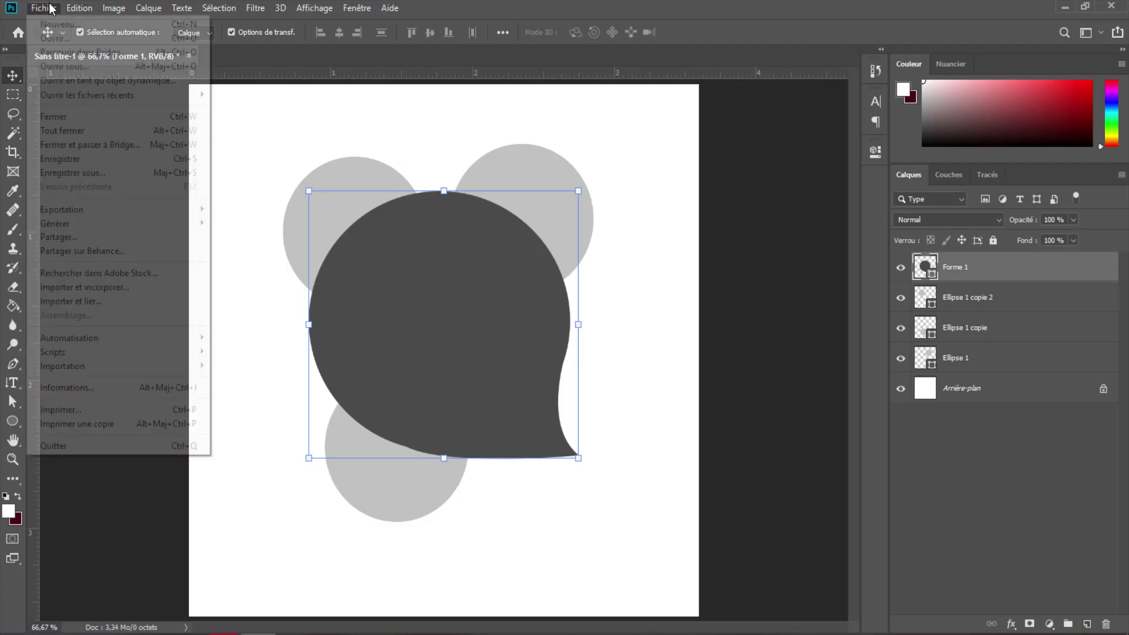
click(93, 287)
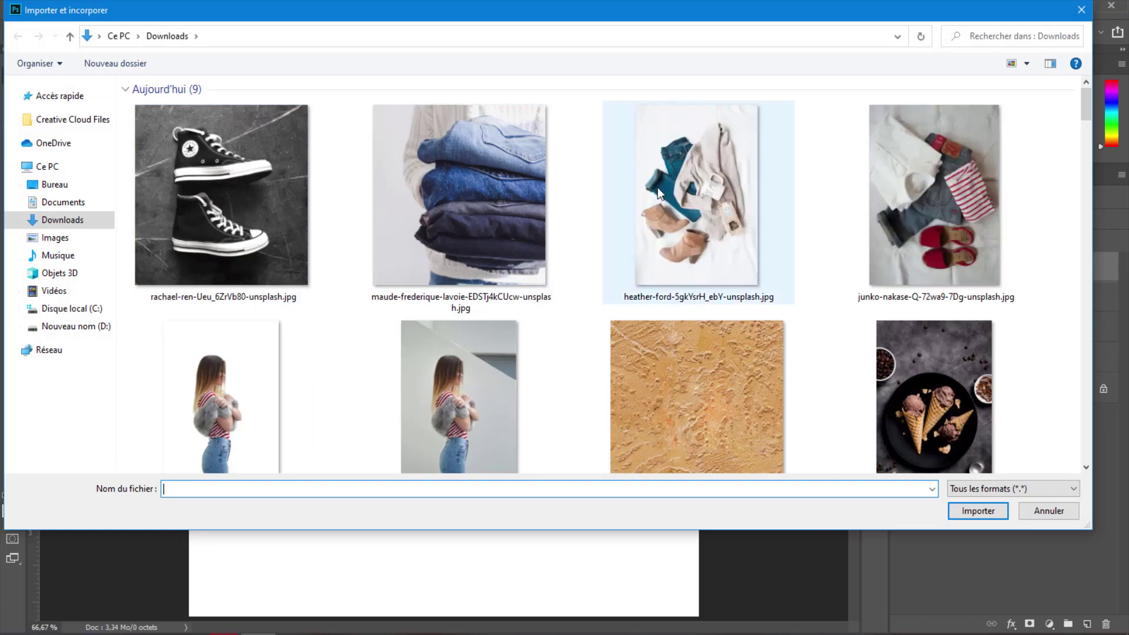
double_click(695, 181)
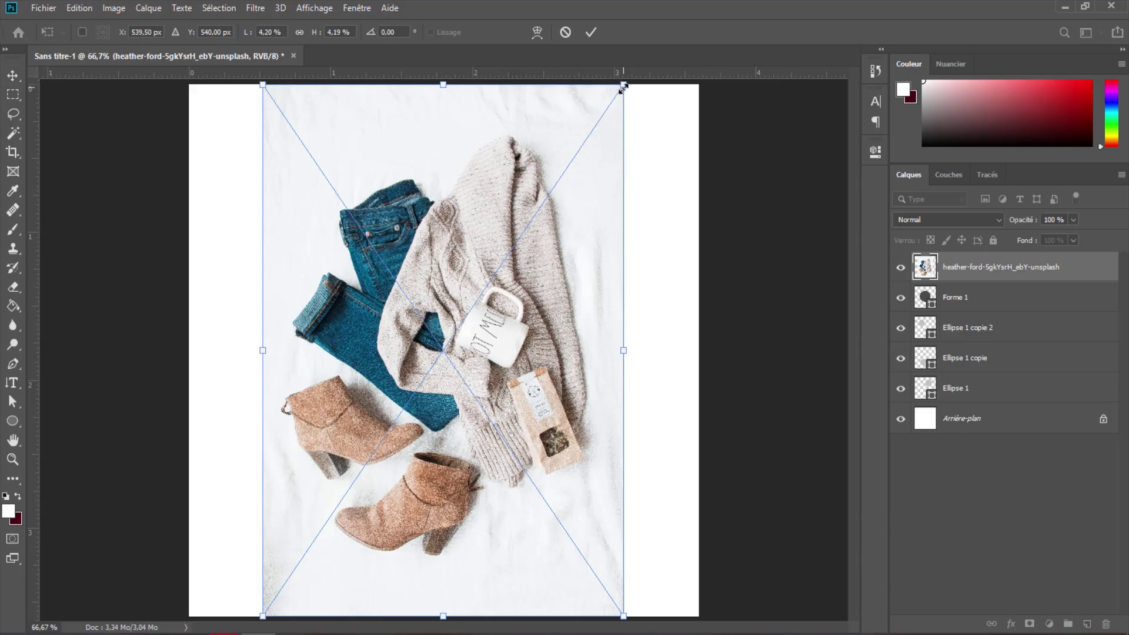
Step: Scale the photo down and centre it over the speech bubble
drag(623, 86, 535, 214)
drag(501, 275, 535, 234)
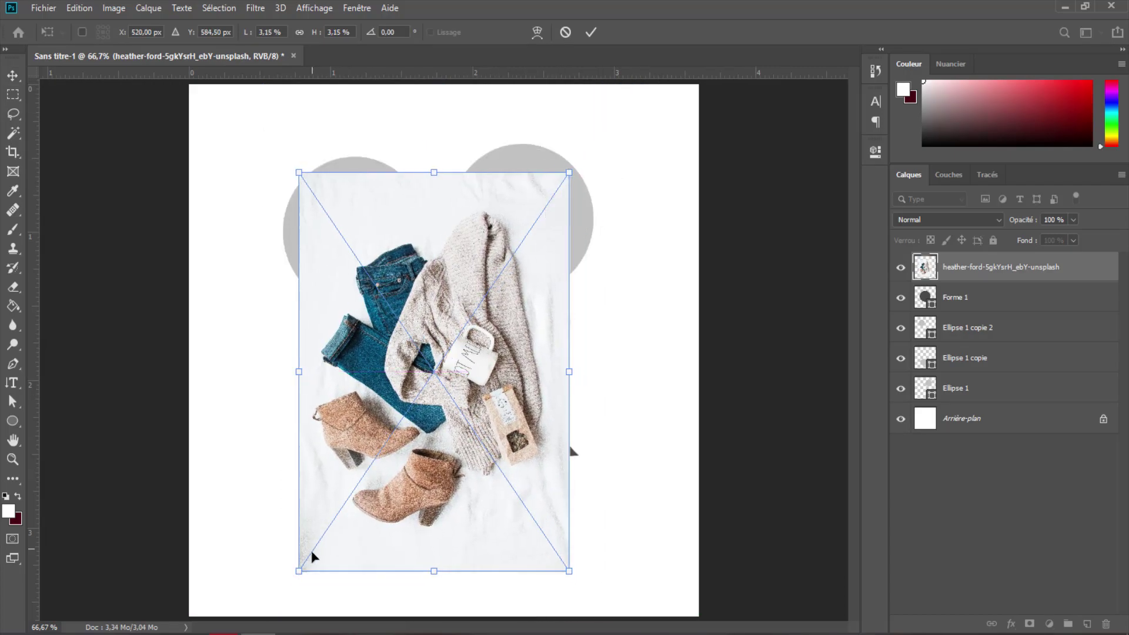
mouse_move(295, 570)
mouse_down()
mouse_move(310, 534)
mouse_move(285, 548)
mouse_up()
drag(426, 513, 428, 474)
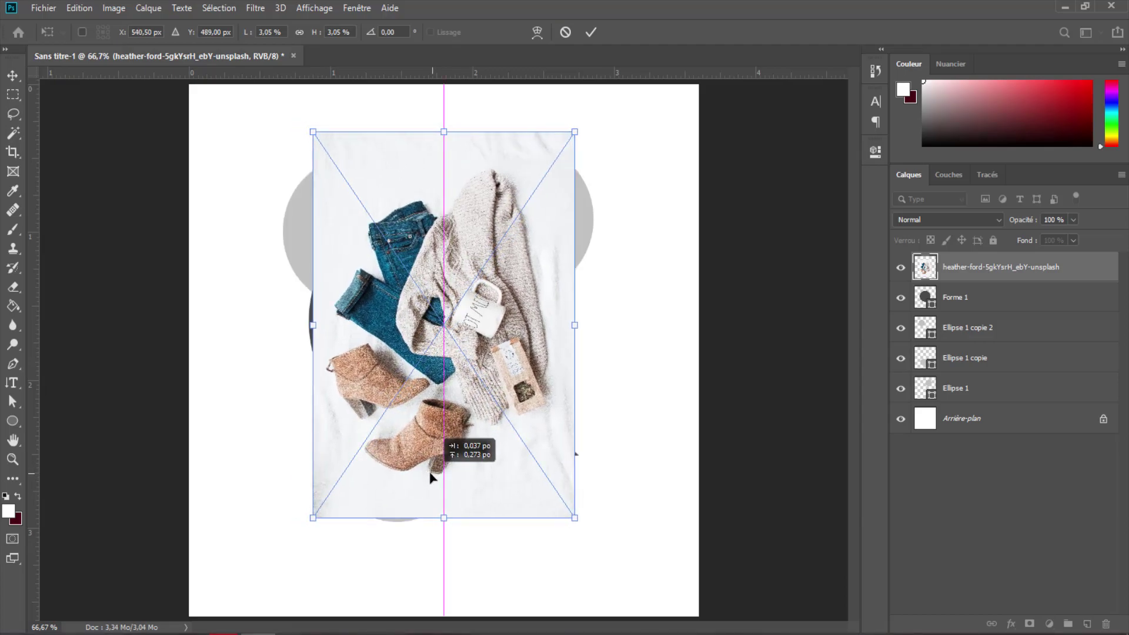
drag(427, 474, 429, 474)
click(590, 34)
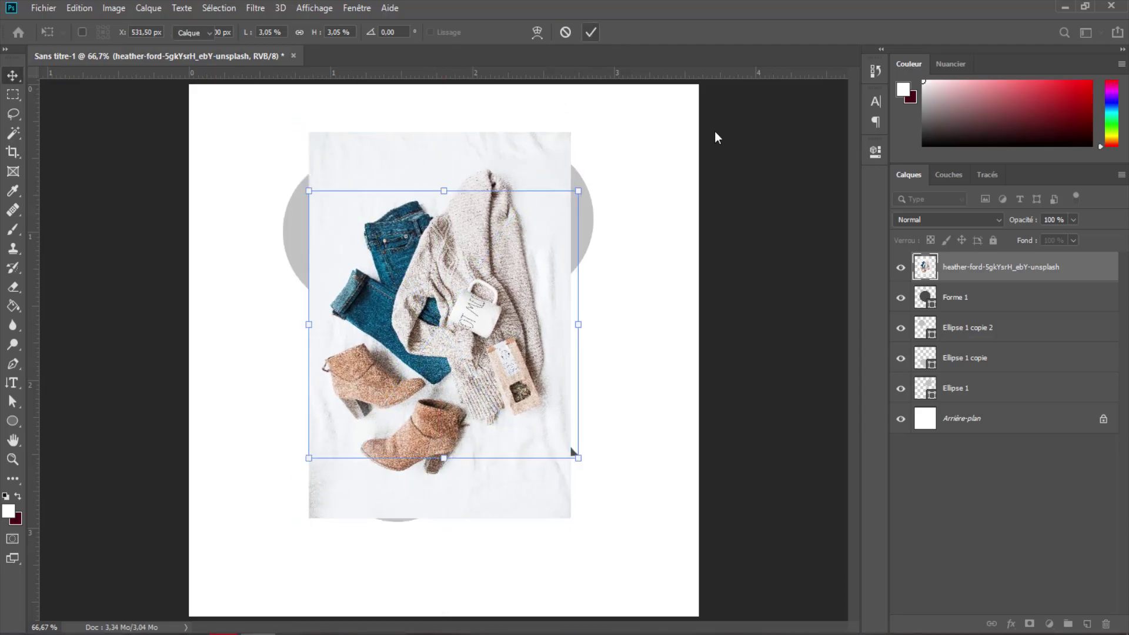
Step: Clip the photo into the speech bubble and resize it to fill the shape
right_click(1014, 274)
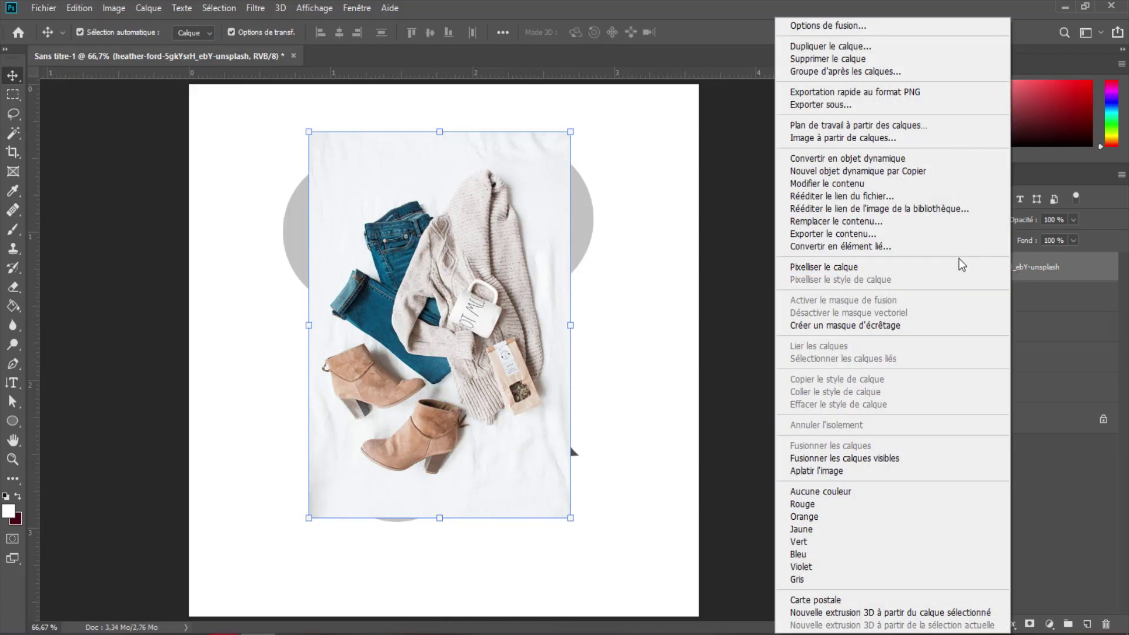
click(898, 328)
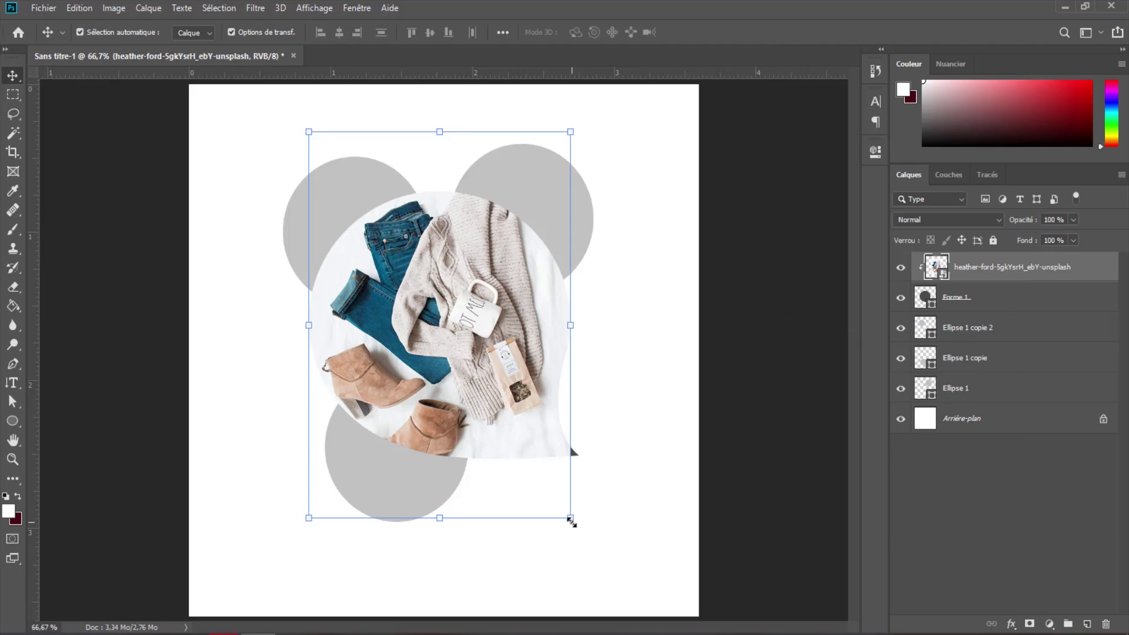
mouse_move(571, 521)
mouse_down()
mouse_move(587, 530)
mouse_move(543, 472)
mouse_up()
drag(526, 395, 548, 417)
drag(328, 327, 308, 329)
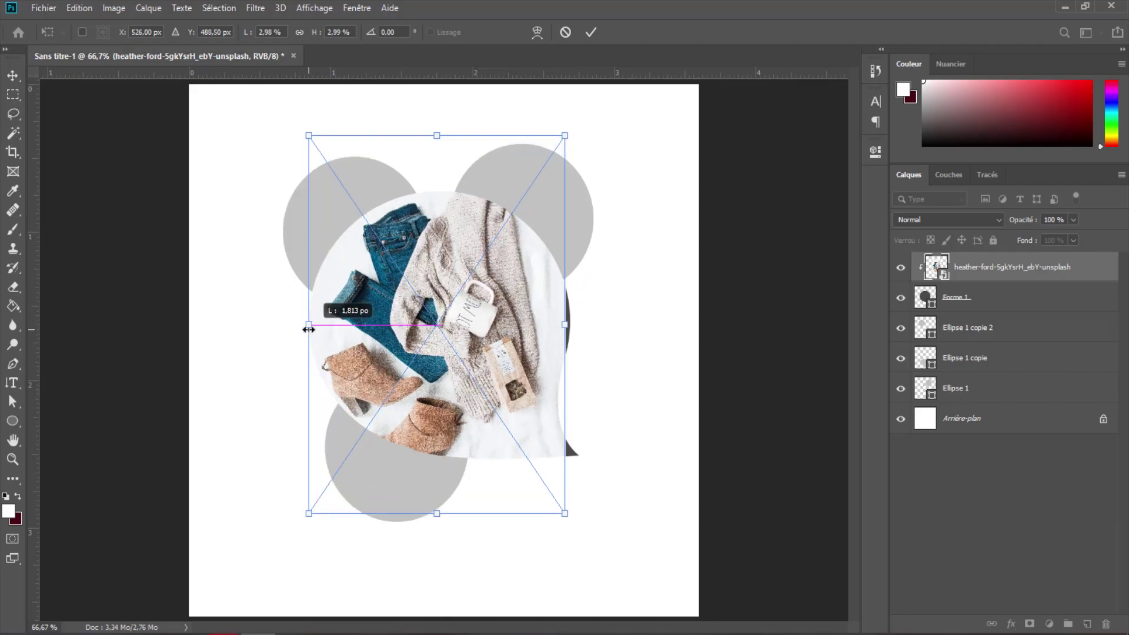
drag(564, 323, 575, 326)
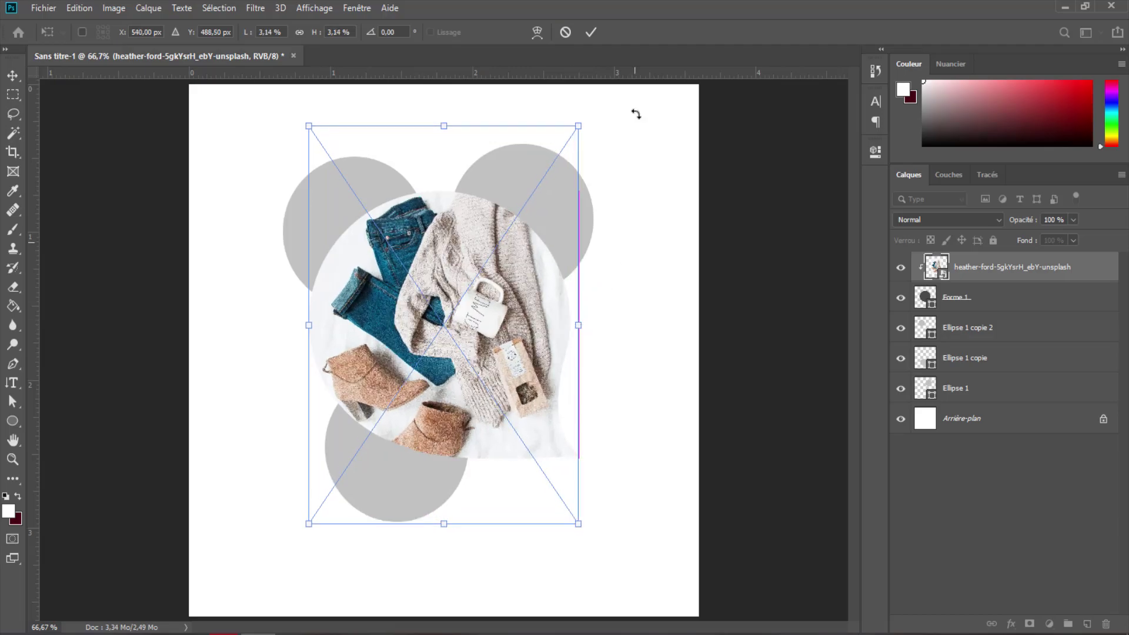
click(593, 33)
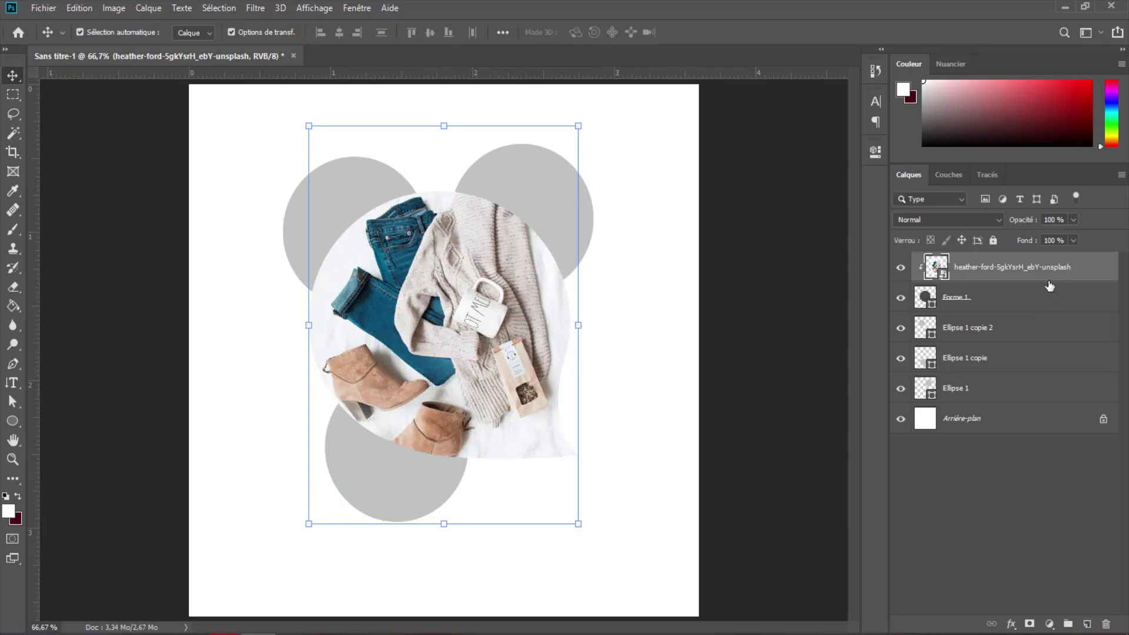
Step: Give the Forme 1 bubble a 10 px white inside stroke
click(999, 295)
right_click(1011, 299)
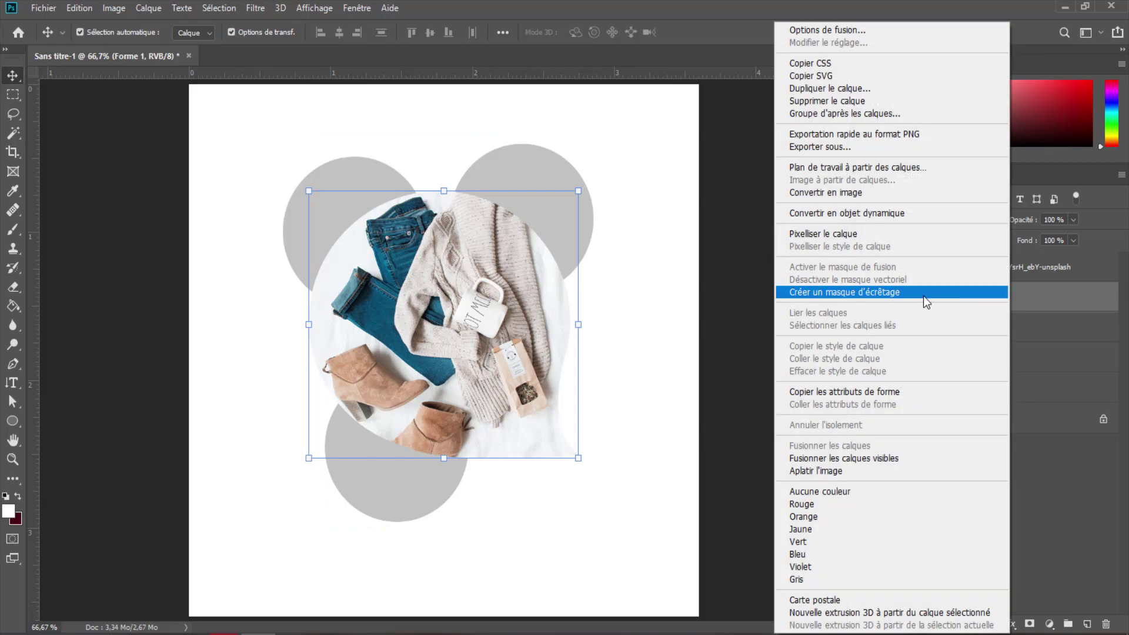
click(834, 30)
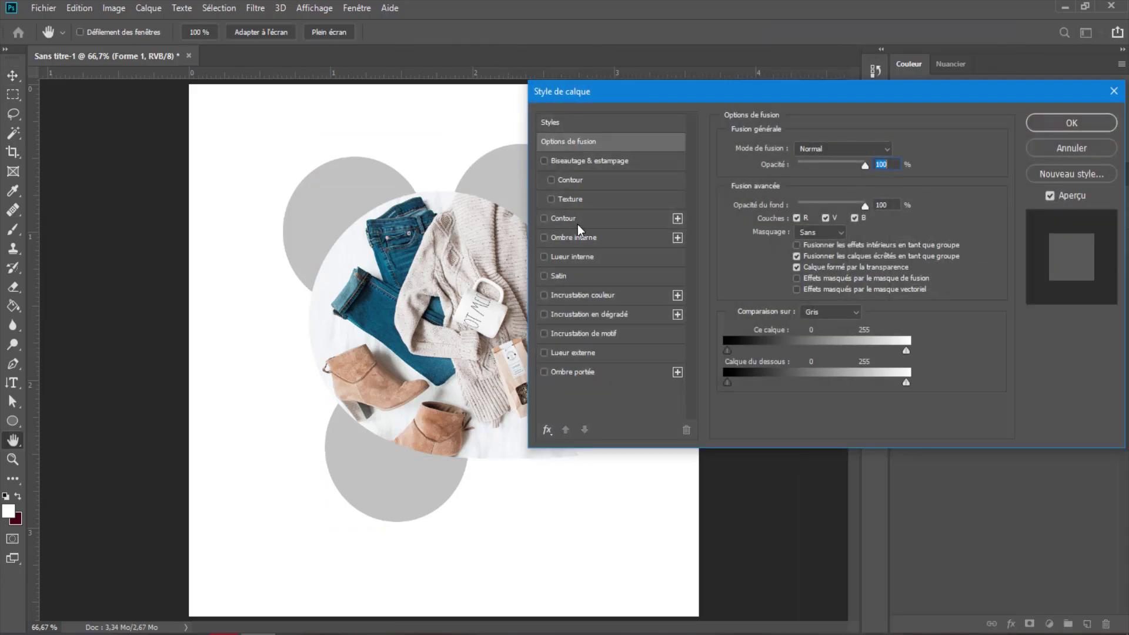
click(561, 221)
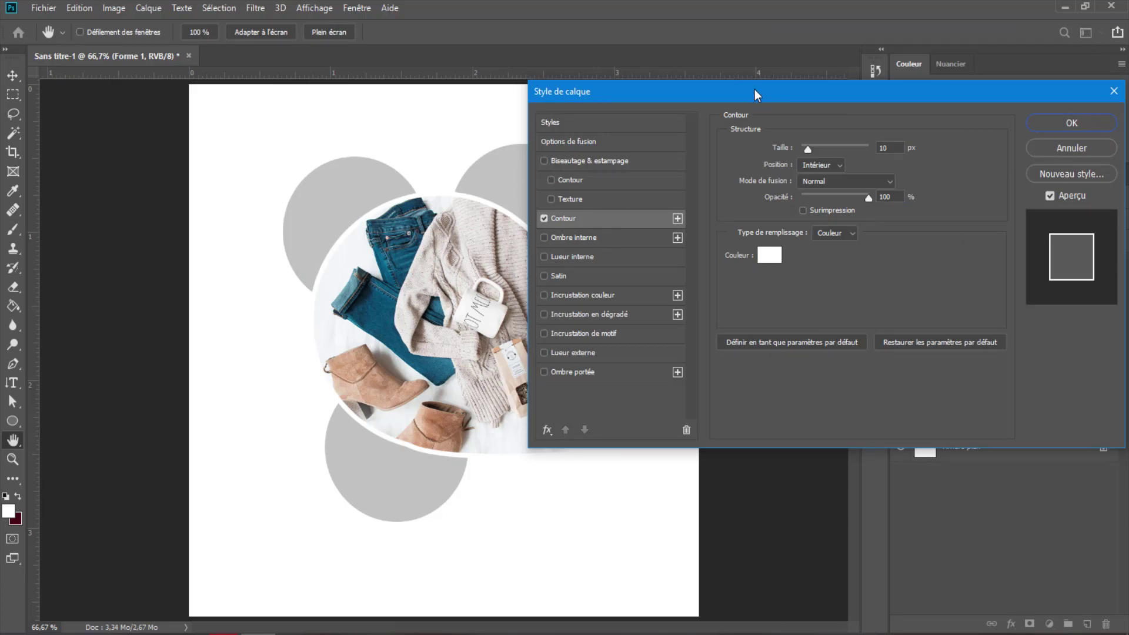
drag(756, 96, 768, 92)
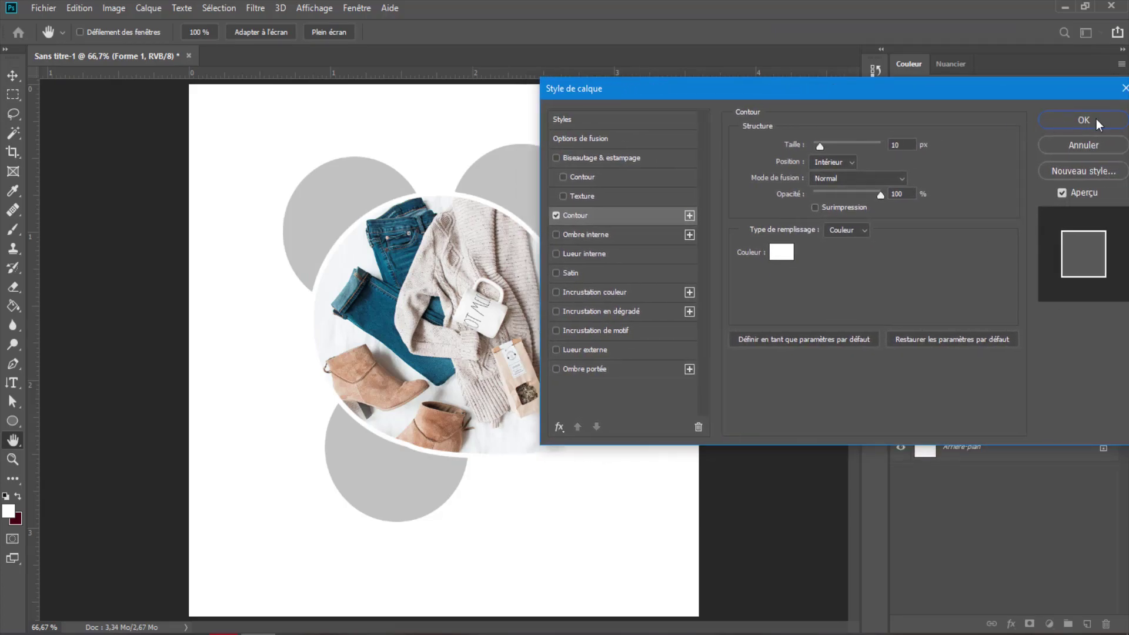
click(1096, 118)
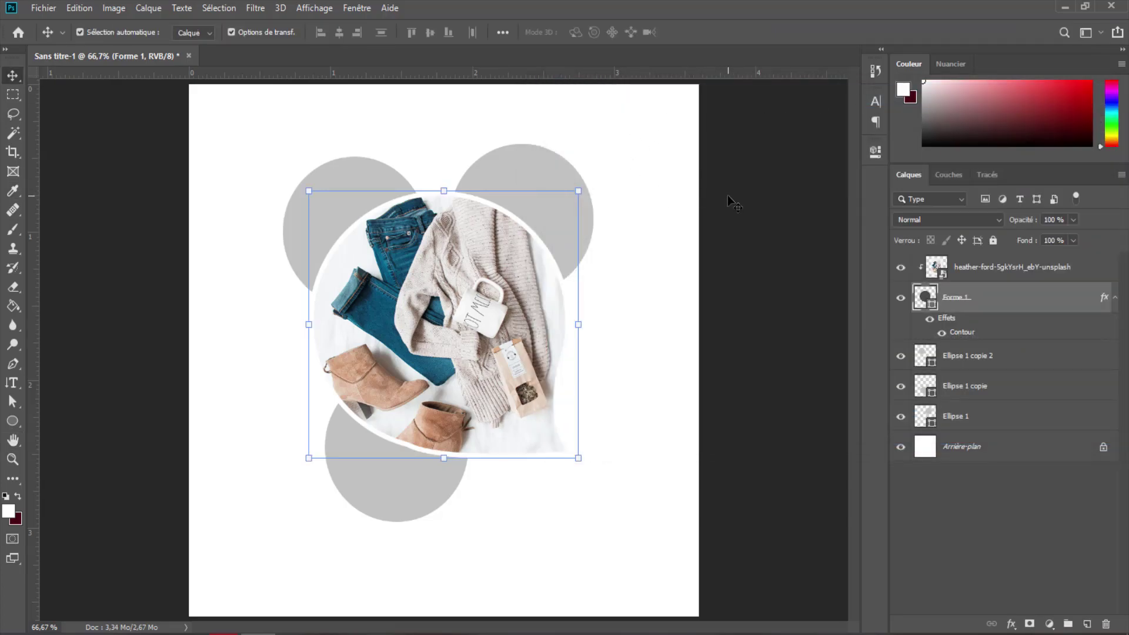
click(728, 195)
click(576, 190)
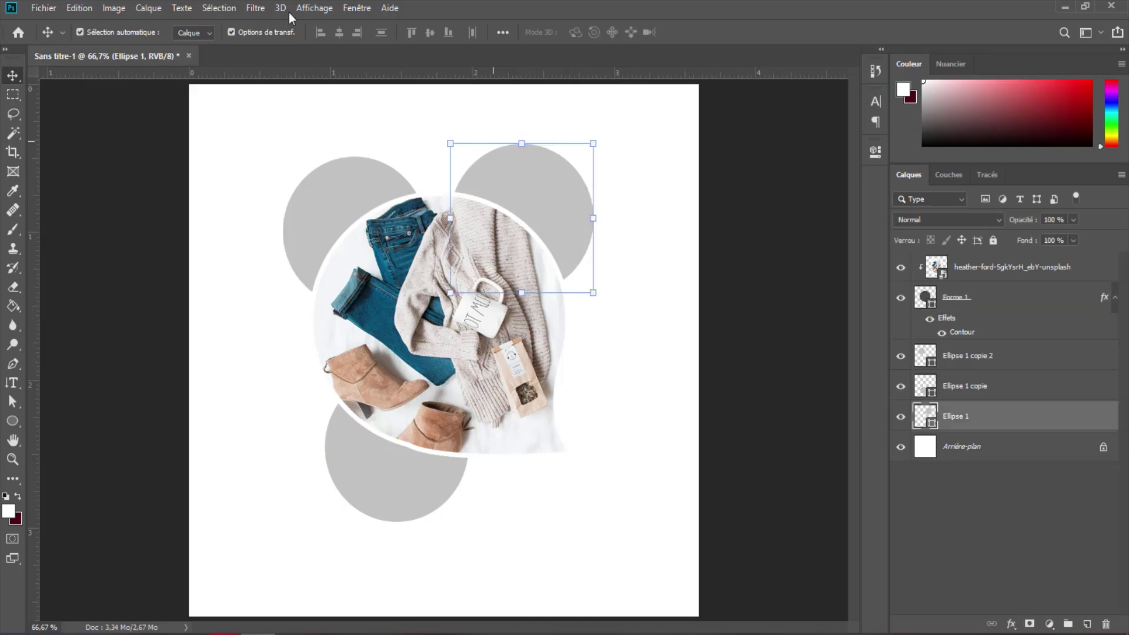
Step: Place the black sneaker photo over the top-right circle, scaled down and tilted about 20° clockwise
click(44, 9)
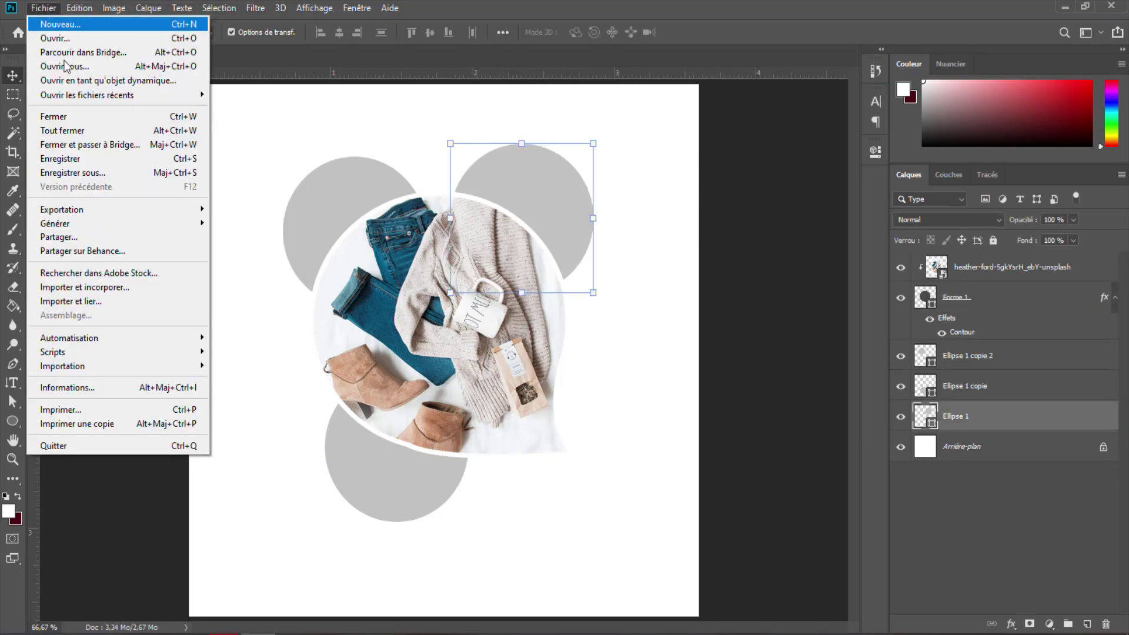
click(119, 288)
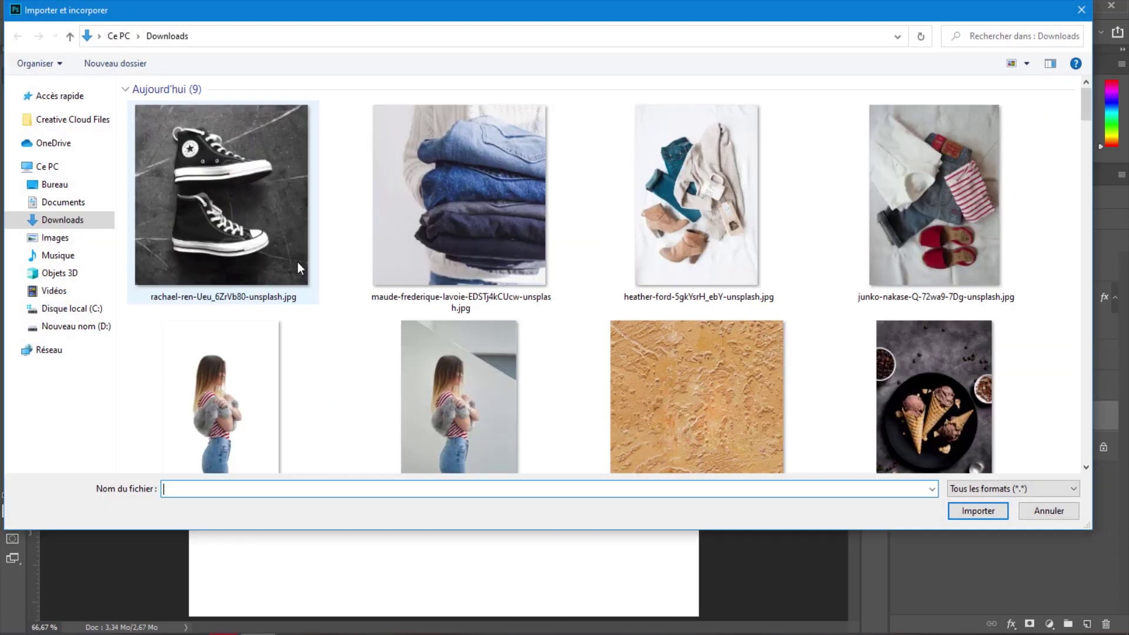
double_click(242, 176)
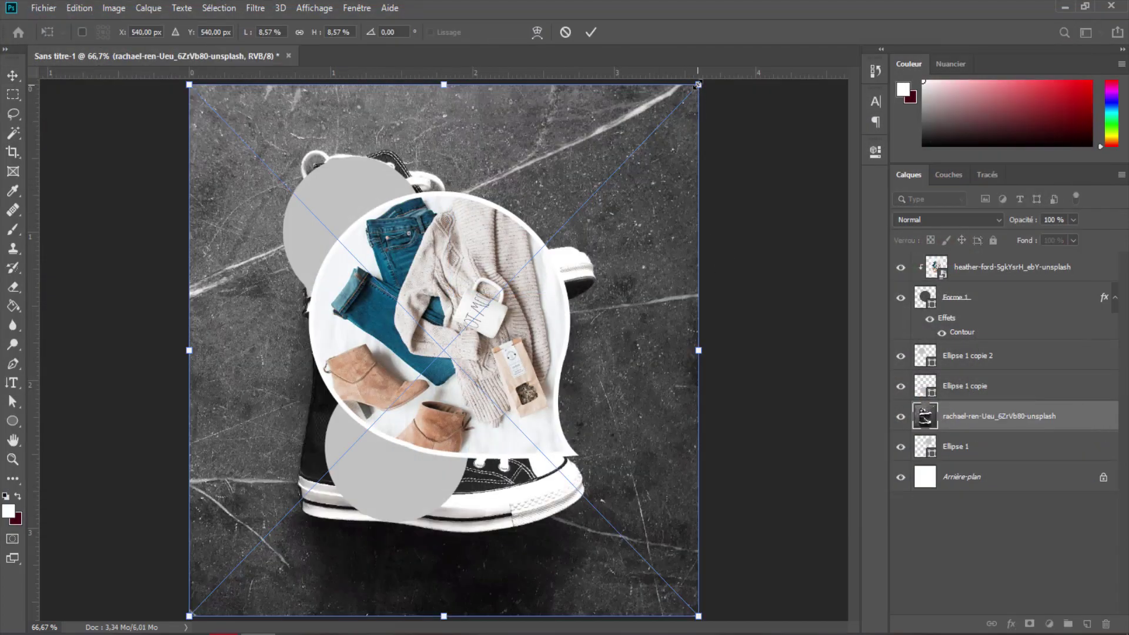
mouse_move(697, 85)
mouse_down()
mouse_move(358, 532)
mouse_move(340, 516)
mouse_up()
mouse_move(289, 544)
mouse_down()
mouse_move(592, 203)
mouse_move(558, 169)
mouse_up()
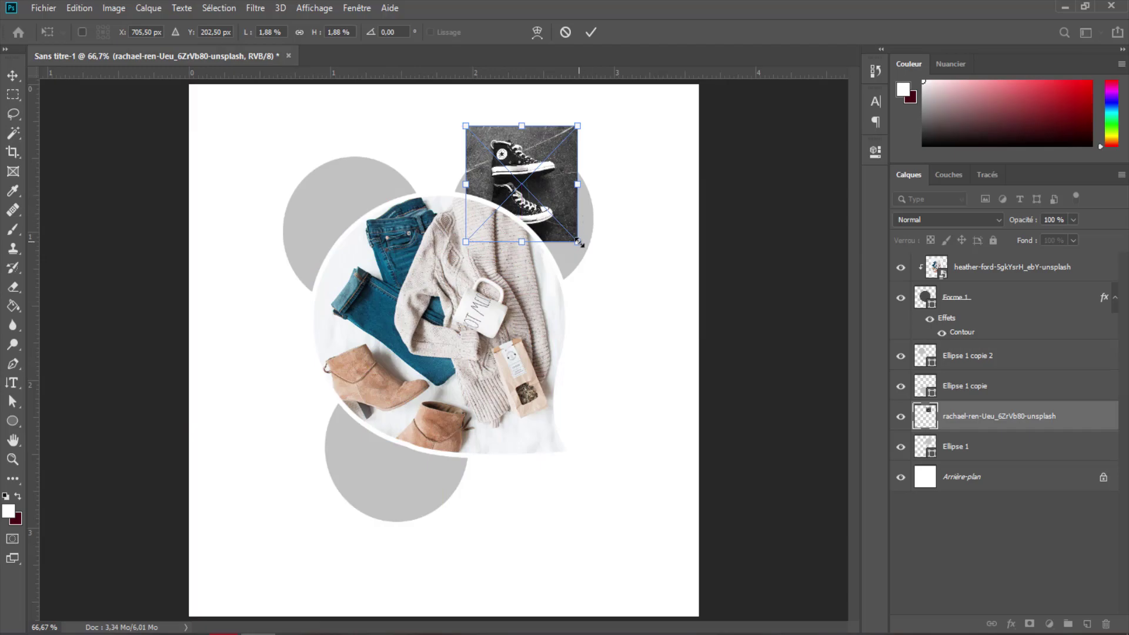
mouse_move(578, 242)
mouse_down()
mouse_move(611, 270)
mouse_move(582, 271)
mouse_move(581, 258)
mouse_up()
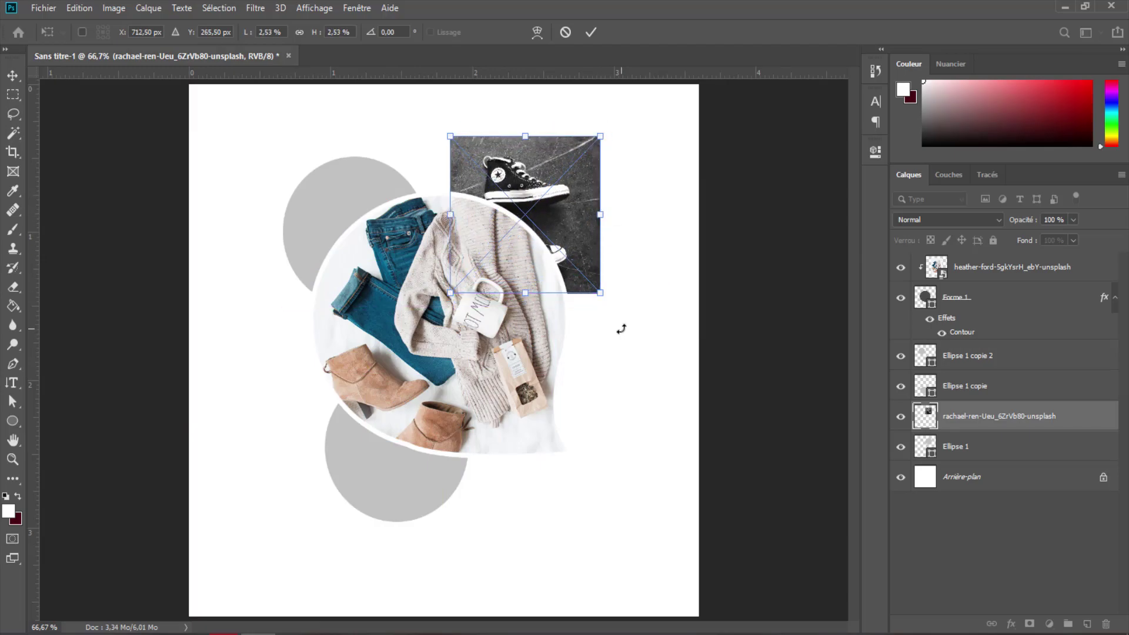
drag(620, 329, 580, 358)
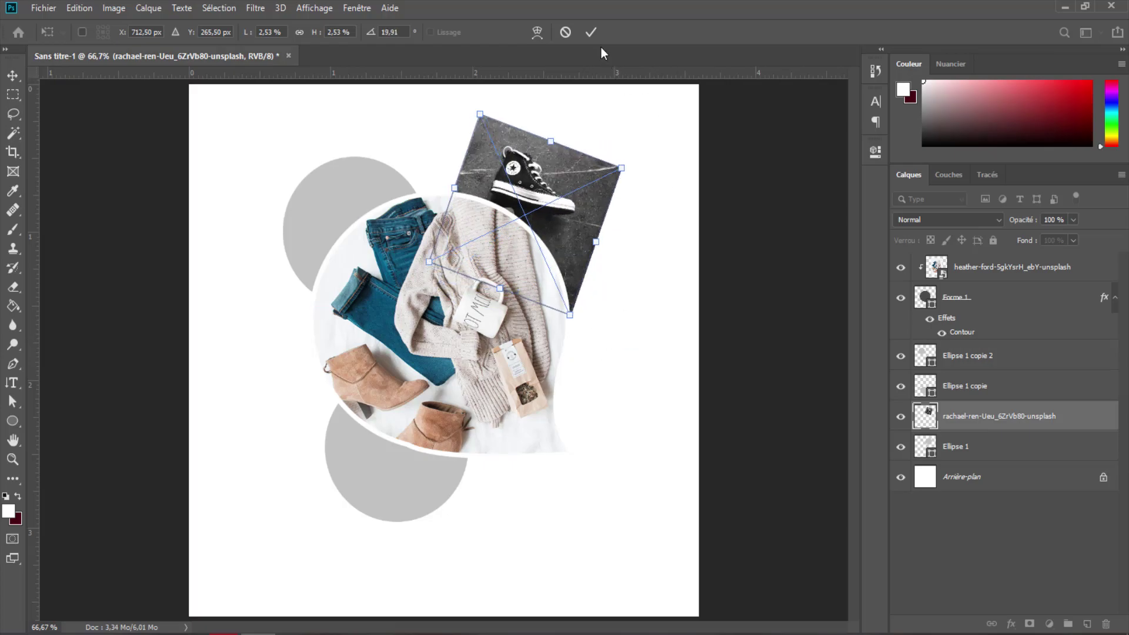
key(Return)
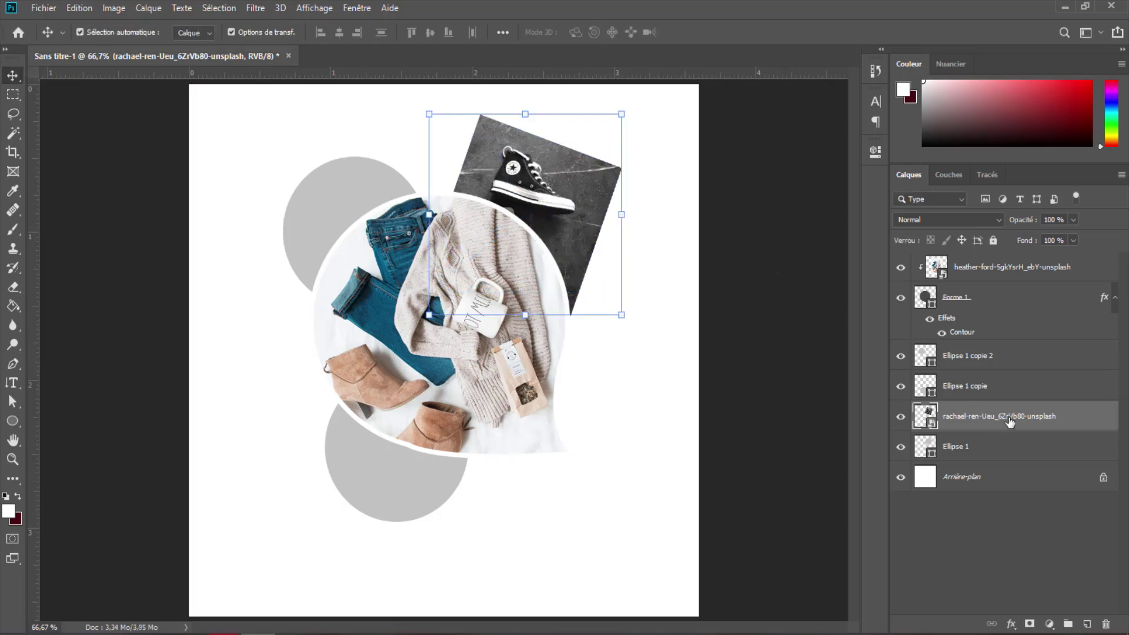
Step: Clip the sneaker photo layer to the top-right grey circle with a clipping mask
right_click(1014, 418)
key(Escape)
click(900, 356)
click(899, 389)
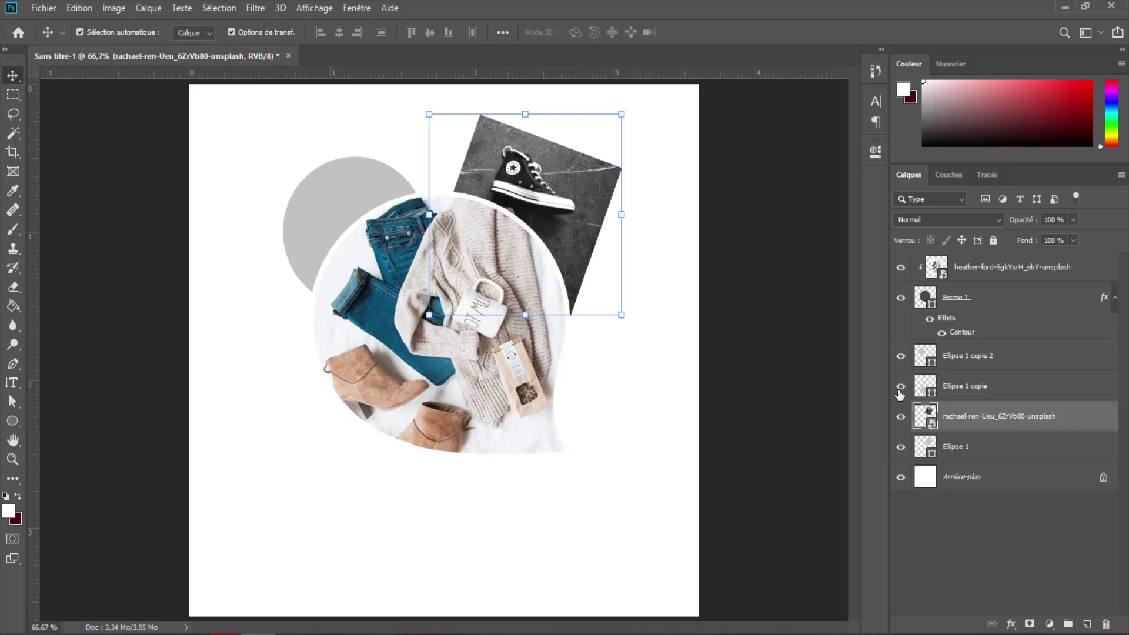
right_click(1004, 428)
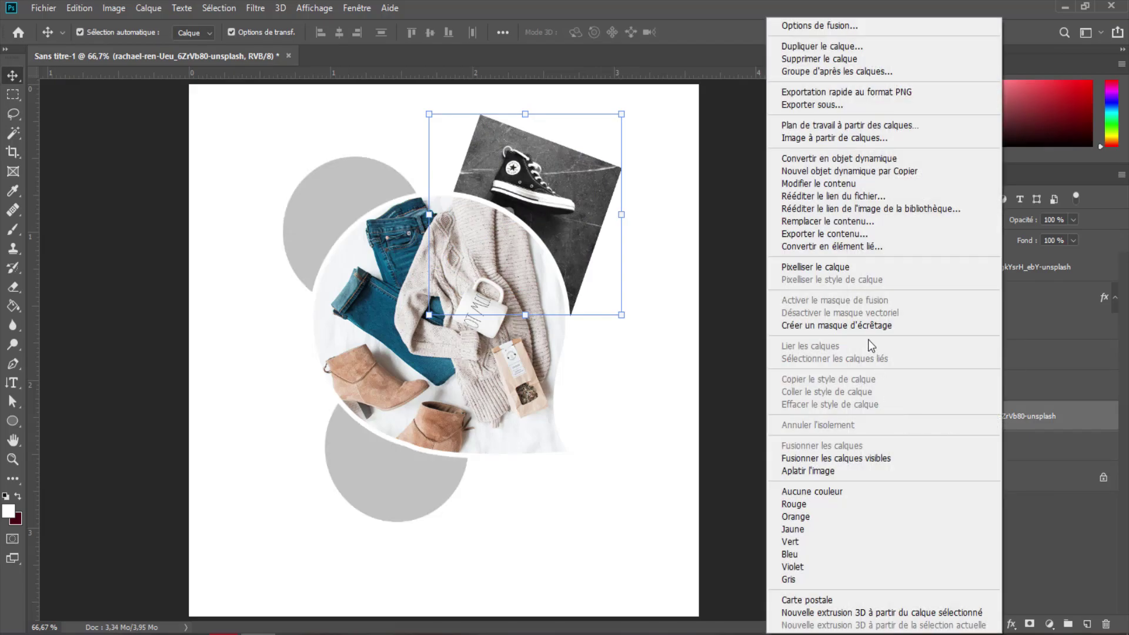
click(869, 390)
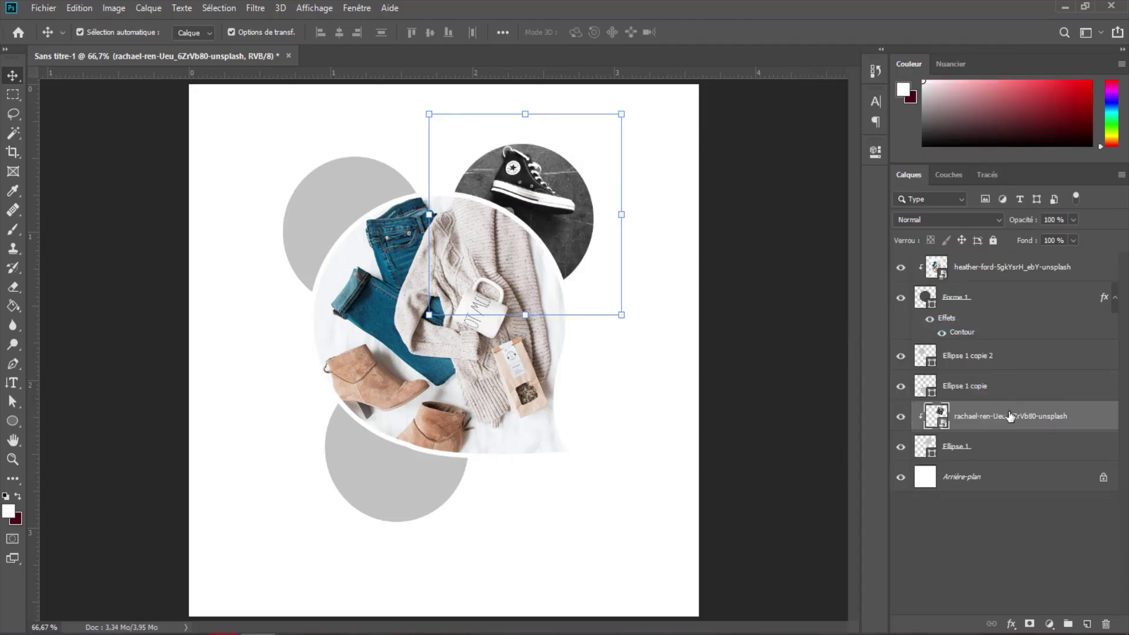
Step: Give Ellipse 1 a 10 px white inside stroke through its blending options
click(980, 452)
right_click(998, 456)
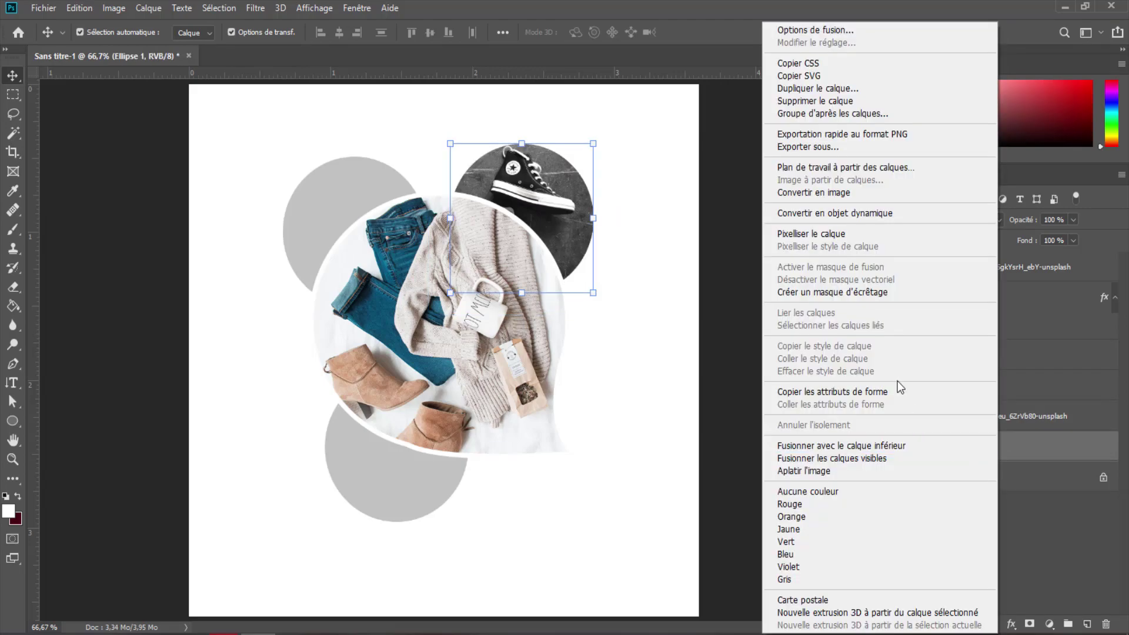
click(820, 33)
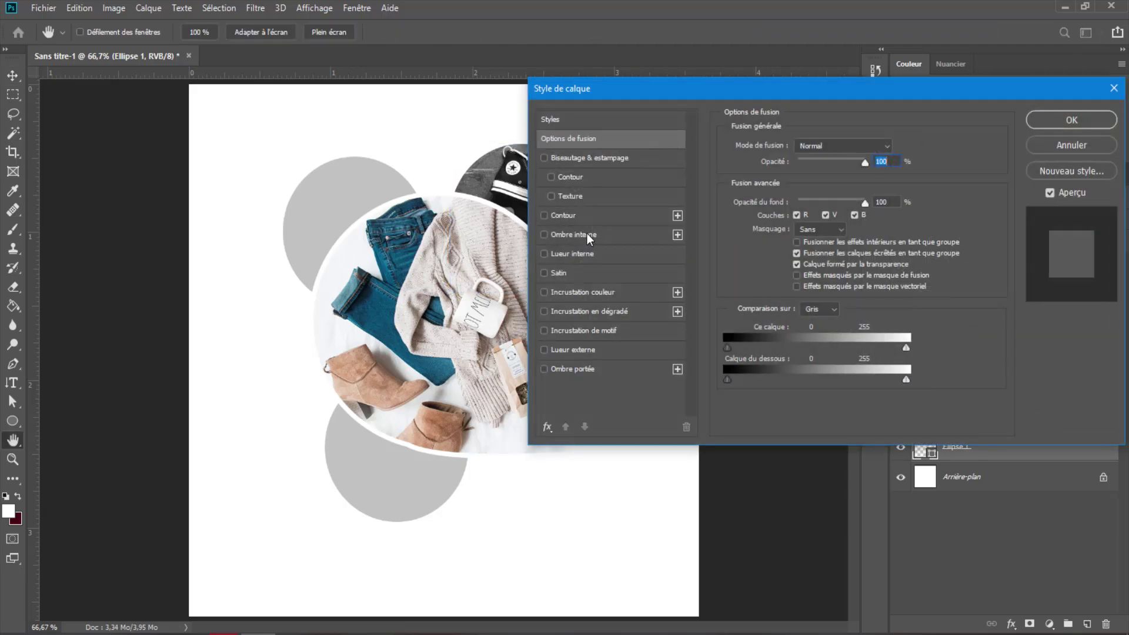
click(587, 234)
click(546, 233)
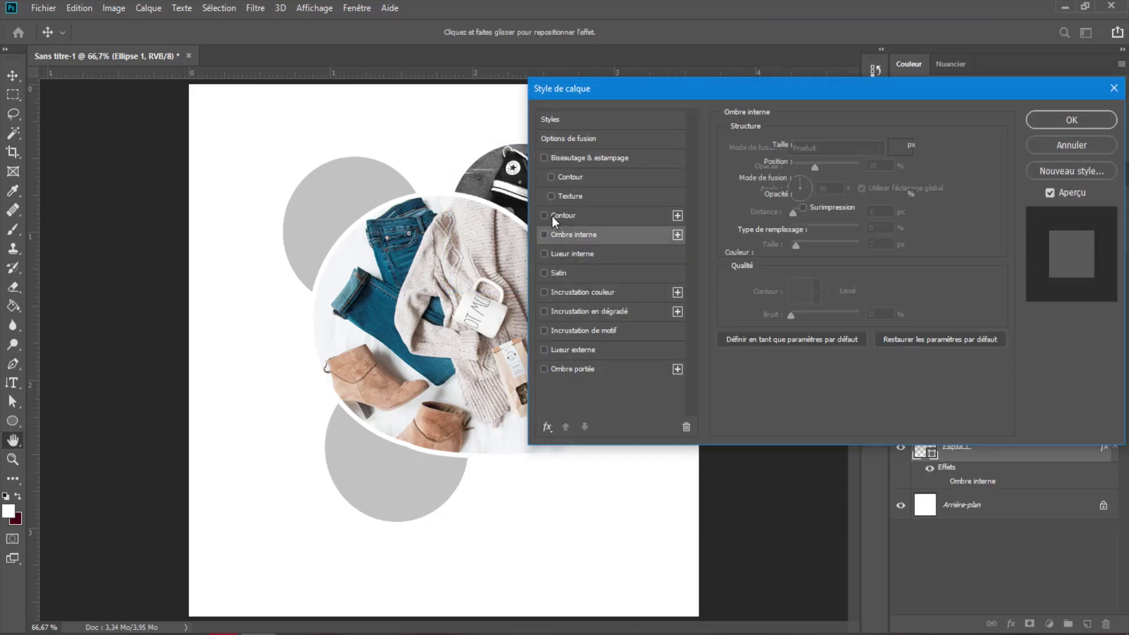
click(552, 216)
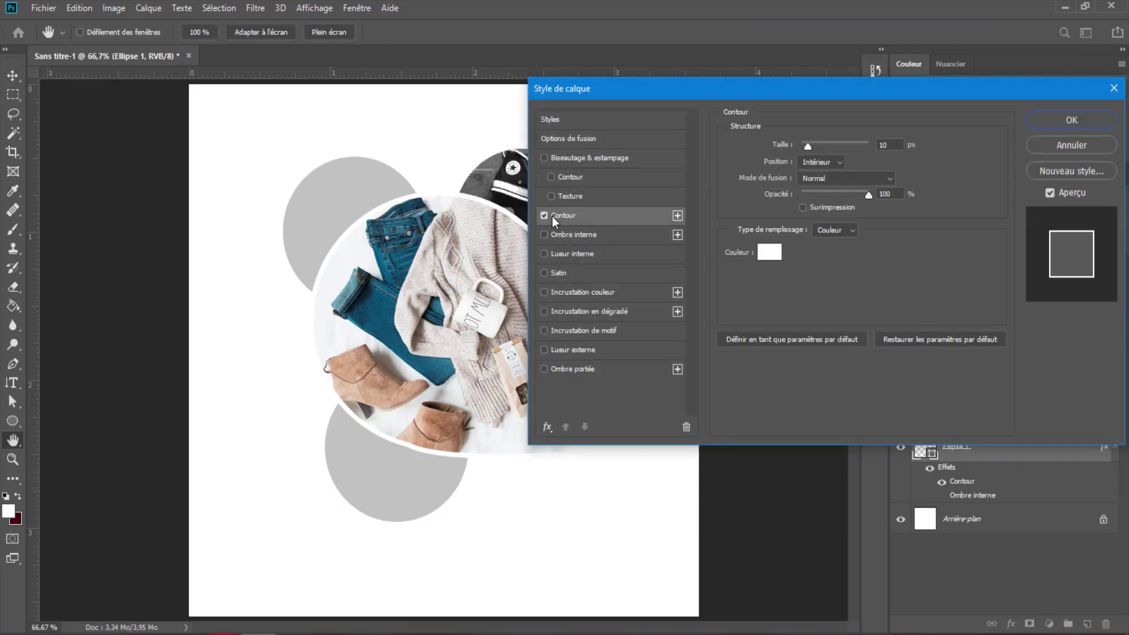
click(1051, 120)
click(407, 470)
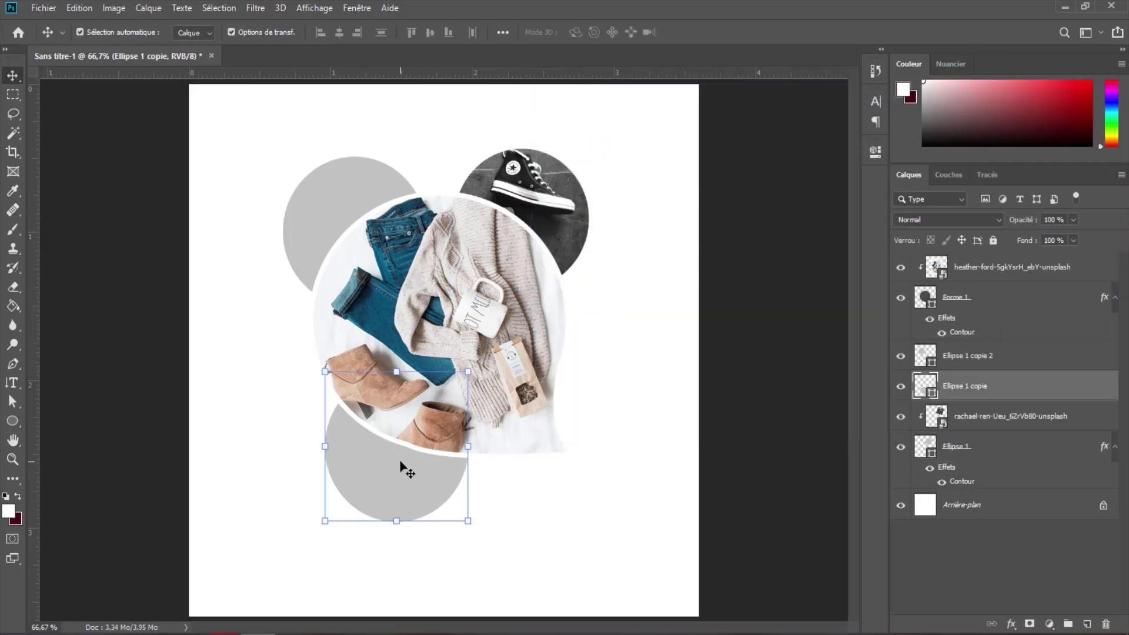
Step: Place the red-sandals photo by the bottom circle, scaled down and rotated 90° sideways
click(43, 8)
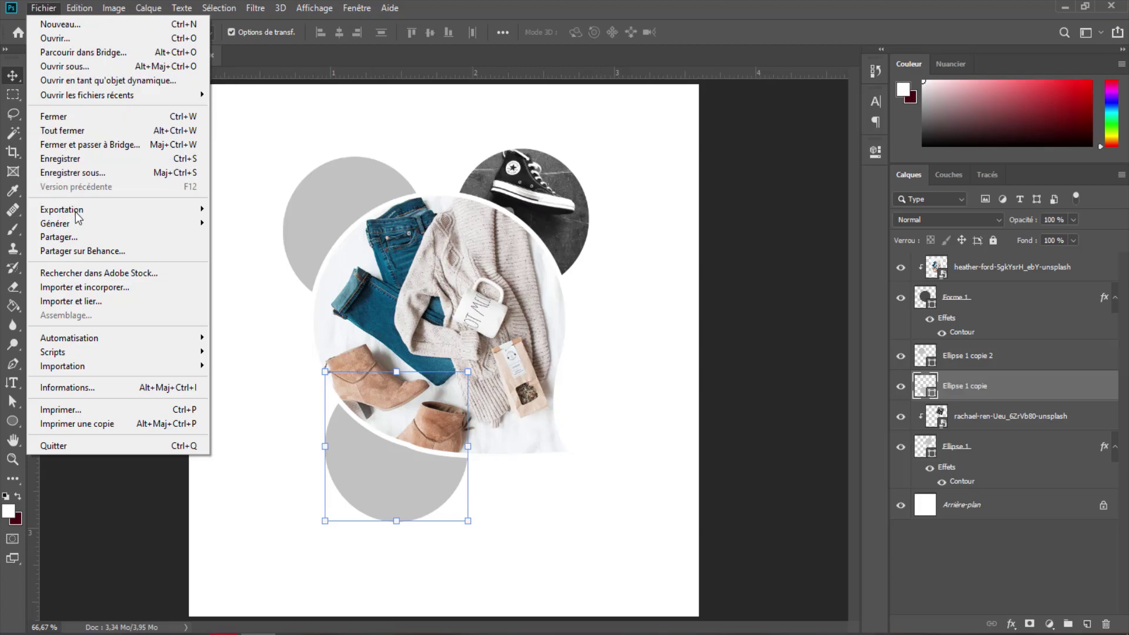
click(94, 287)
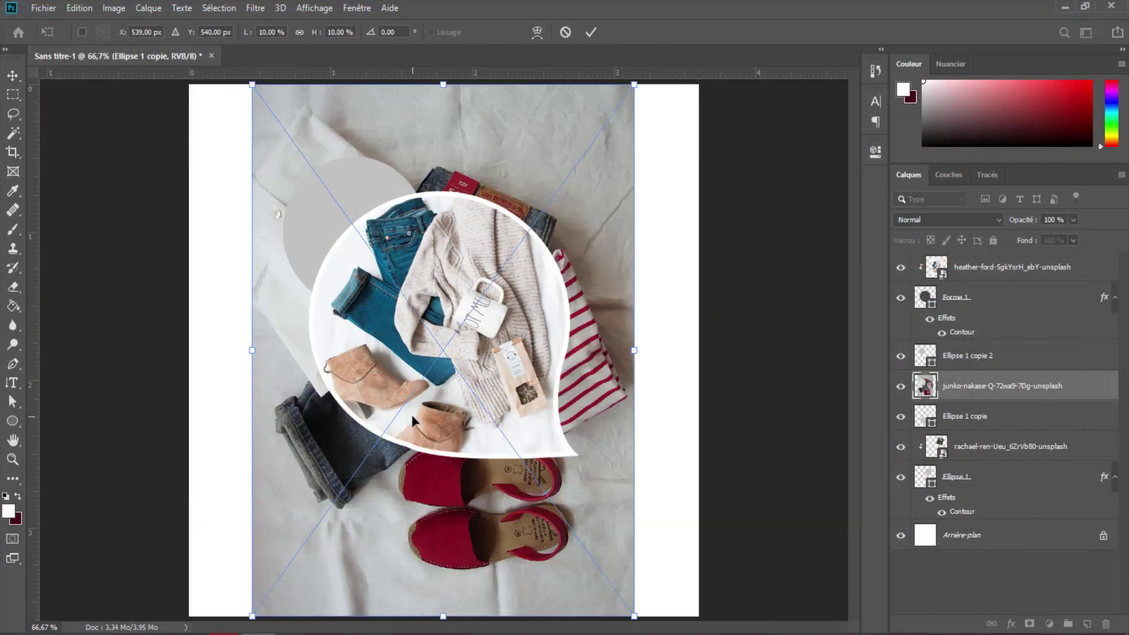
drag(633, 84, 436, 432)
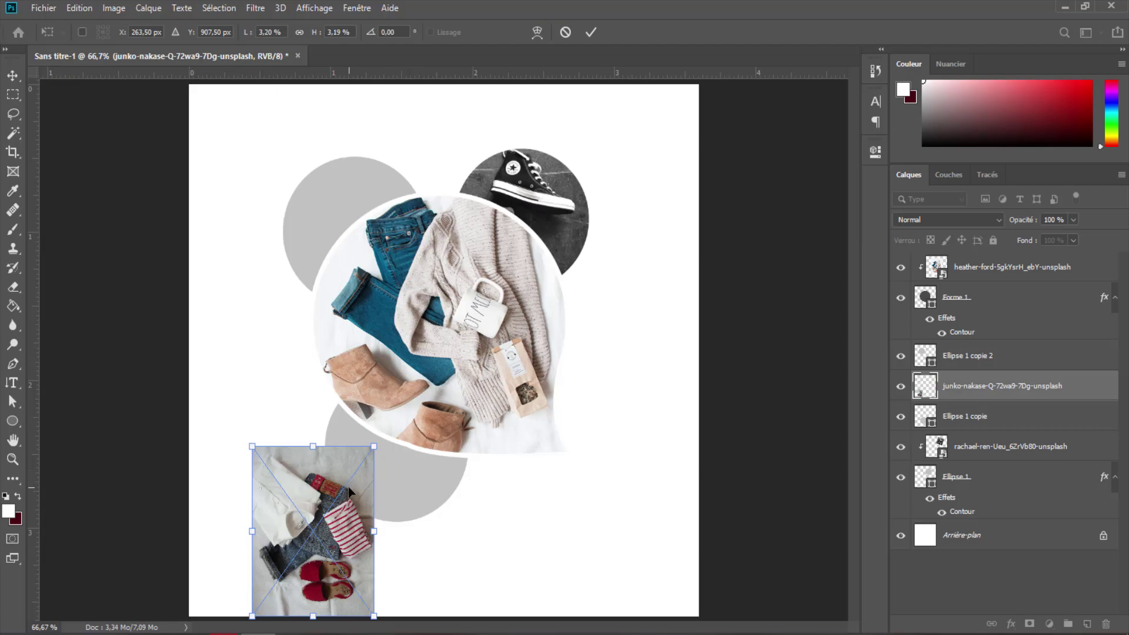
drag(361, 560, 430, 507)
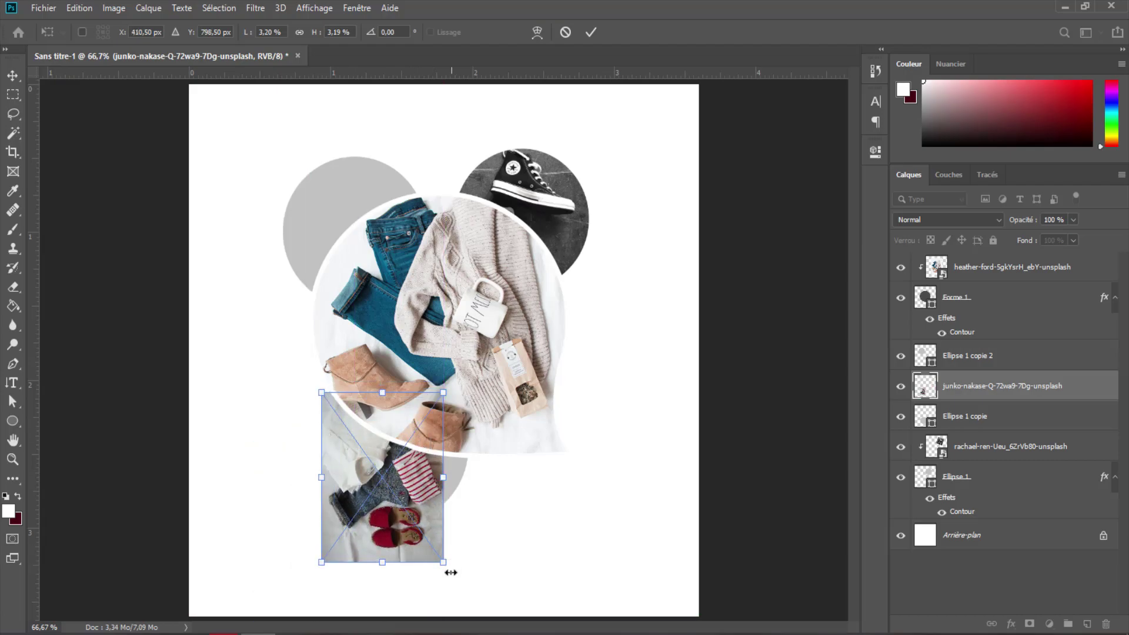
mouse_move(447, 573)
mouse_down()
mouse_move(328, 493)
mouse_move(405, 482)
mouse_move(404, 473)
mouse_up()
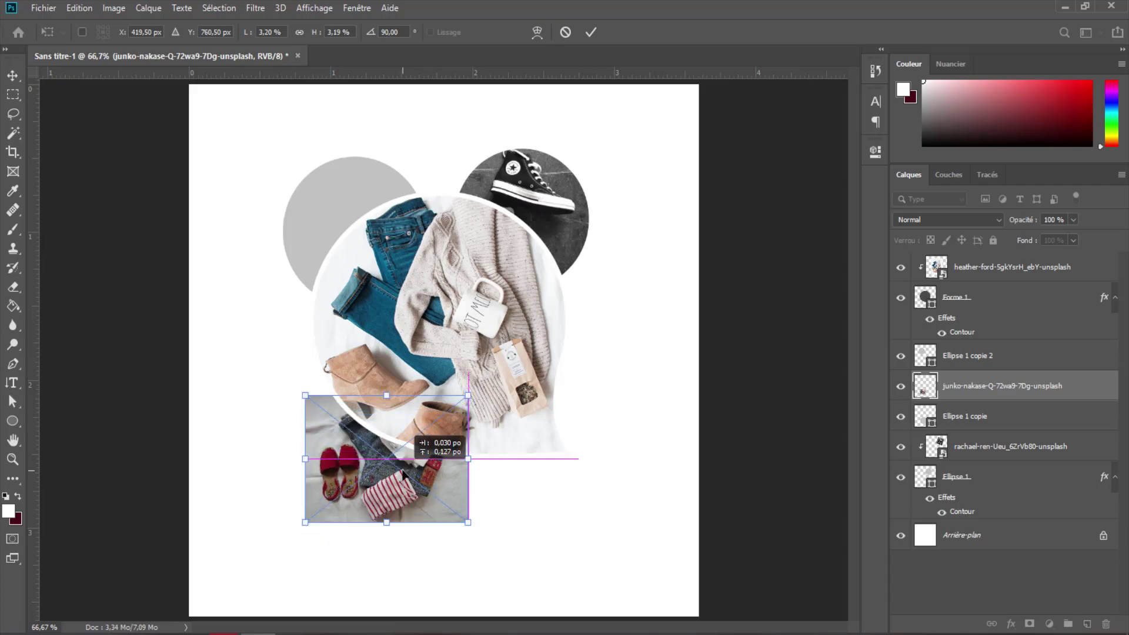
click(591, 32)
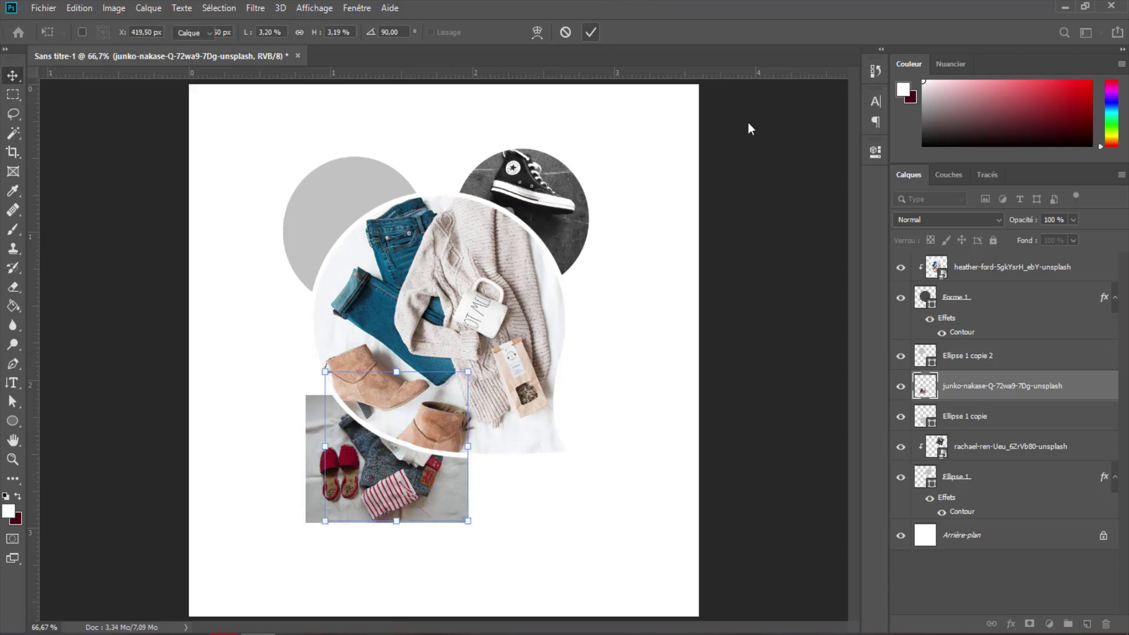
Step: Clip the sandals photo to the bottom circle and resize it to fill the circle
right_click(1072, 386)
click(955, 326)
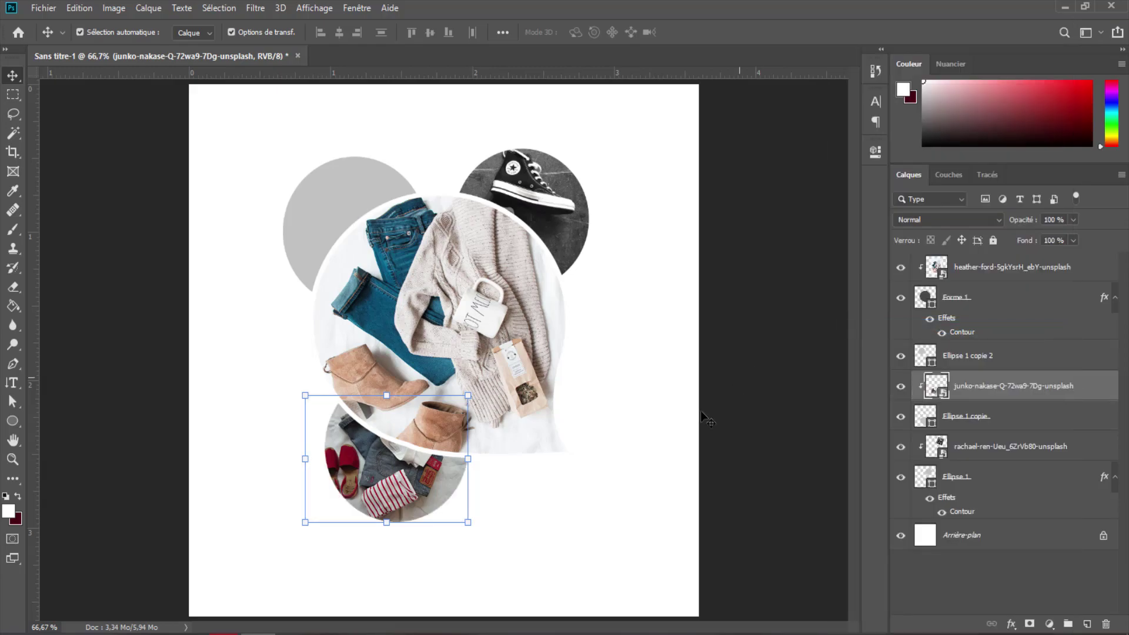
drag(305, 522, 315, 515)
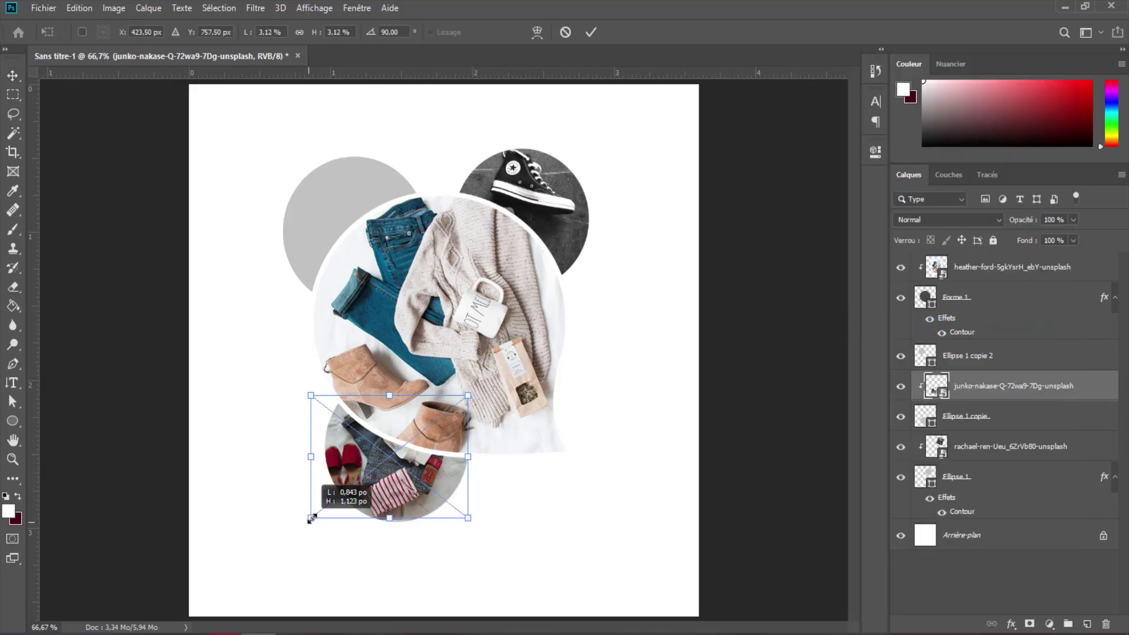
drag(390, 514, 417, 503)
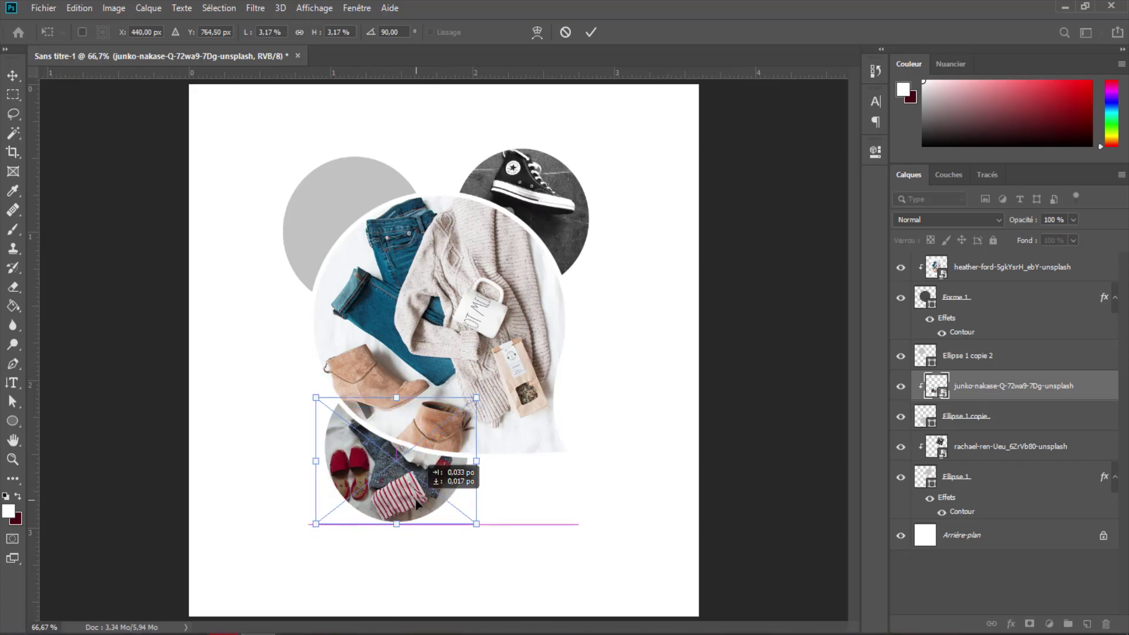
click(590, 32)
Step: Add a 10 px white inside stroke to the bottom circle layer Ellipse 1 copie
click(978, 418)
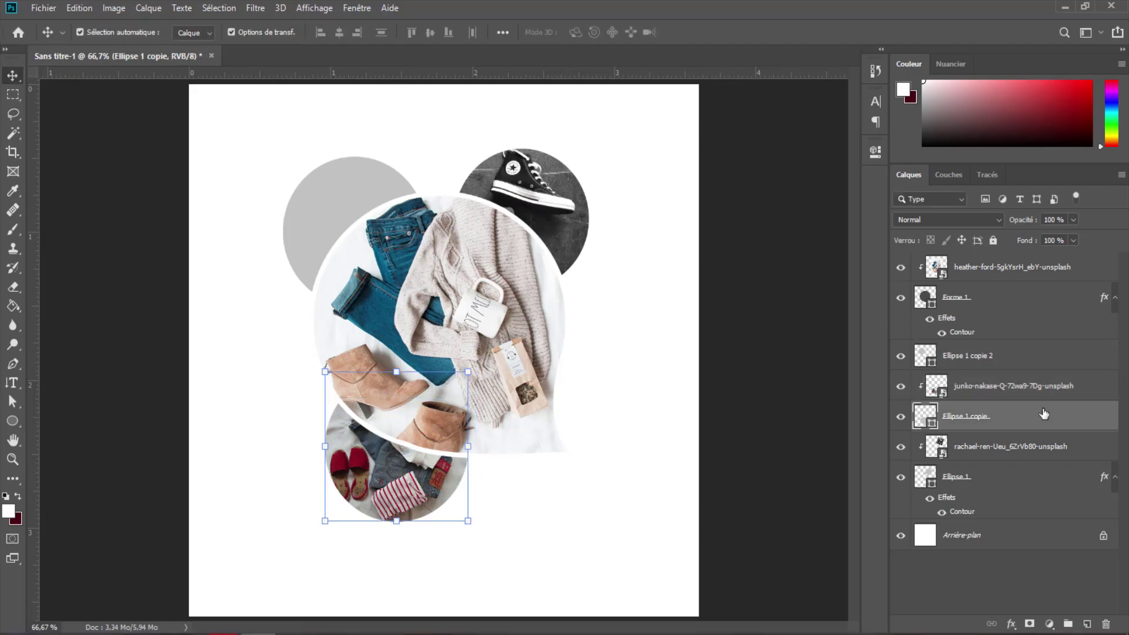
right_click(1038, 416)
click(577, 79)
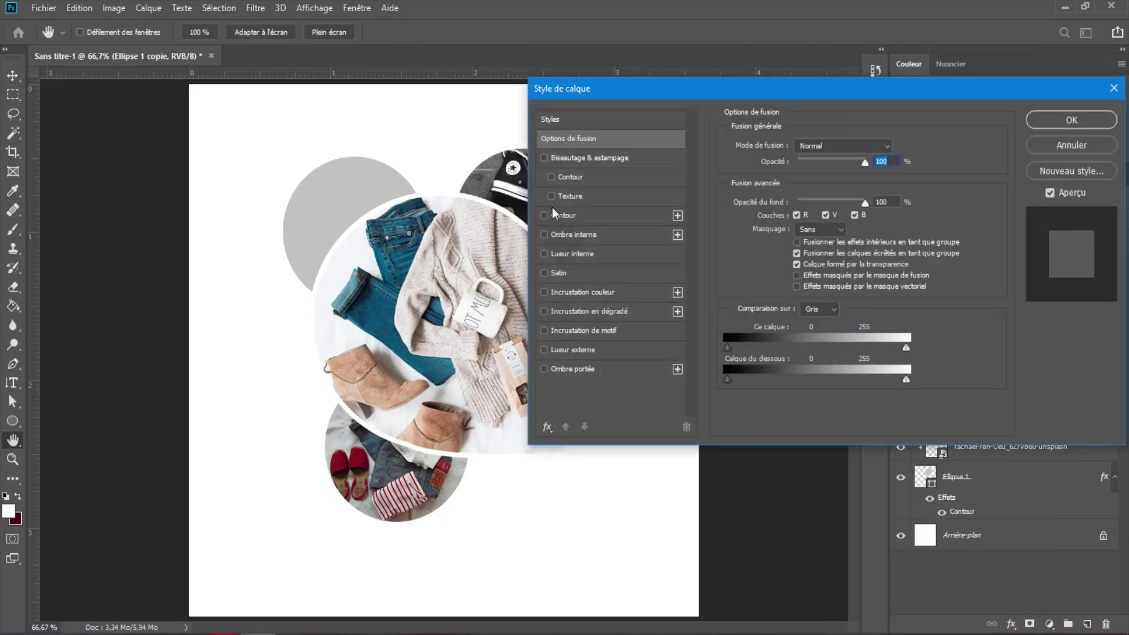
click(561, 215)
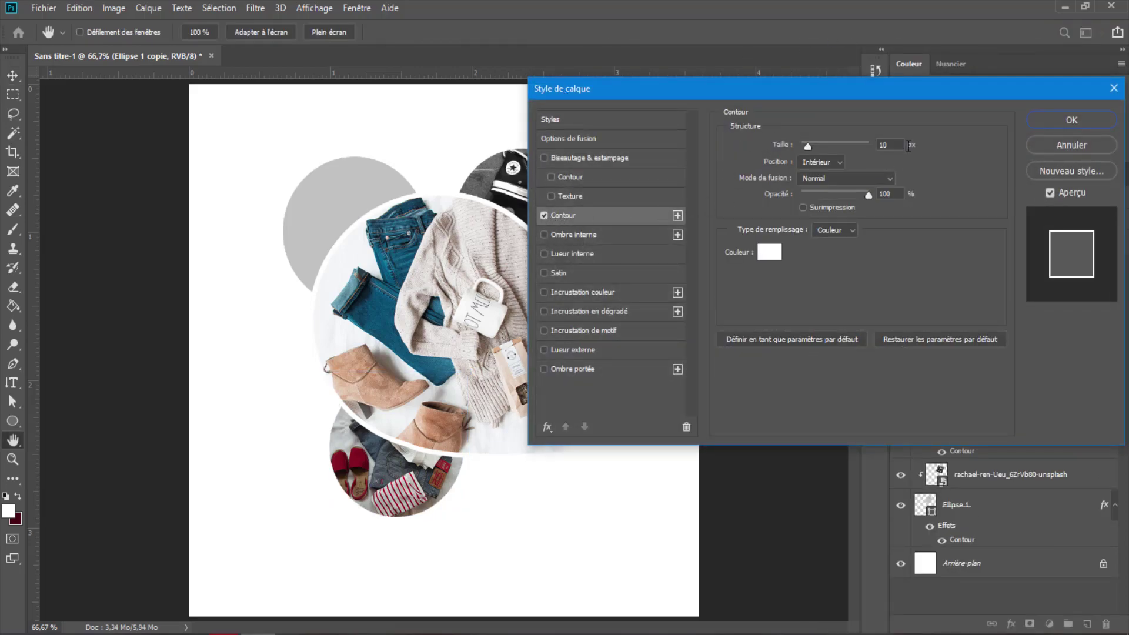
click(1093, 118)
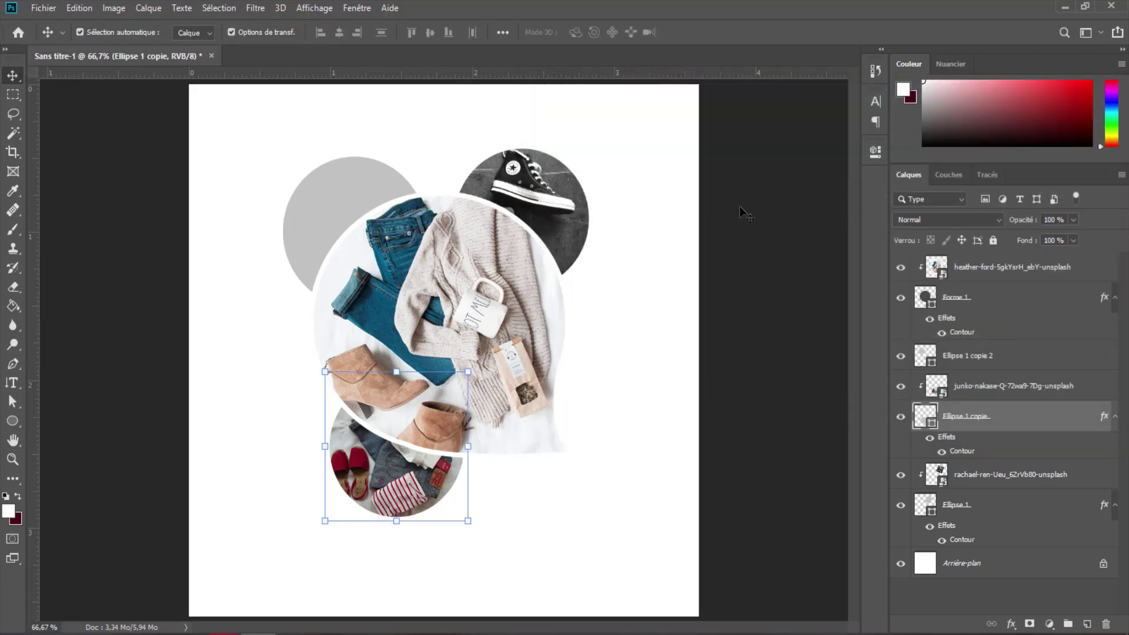
click(553, 287)
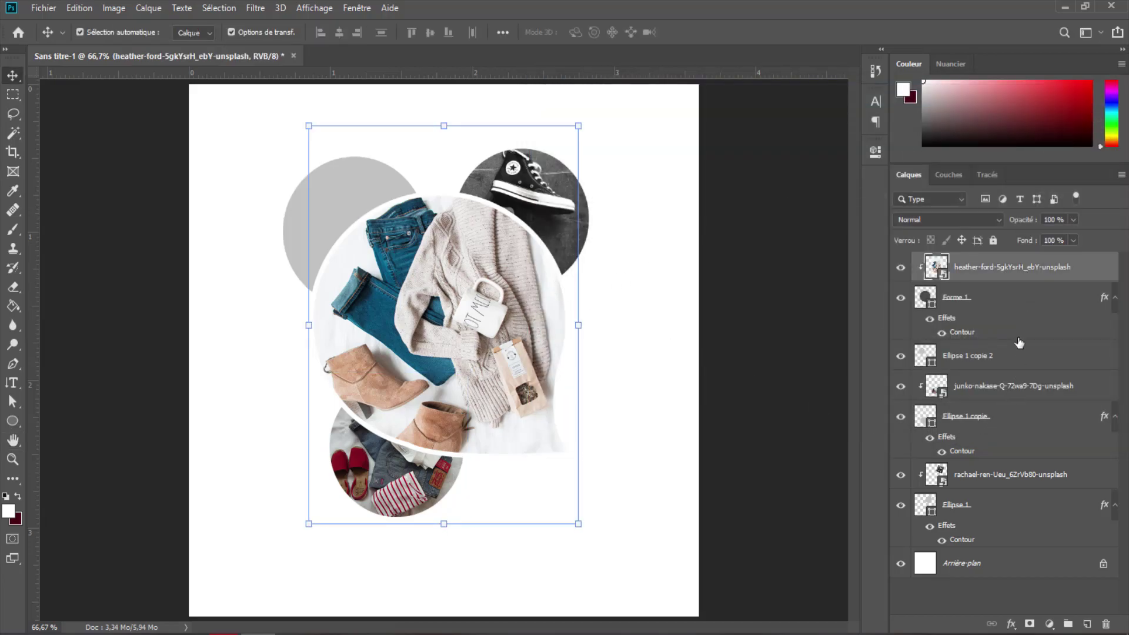
Step: Give the Forme 1 bubble a drop shadow with distance 12, size 35, opacity 49%
click(1007, 301)
right_click(1007, 301)
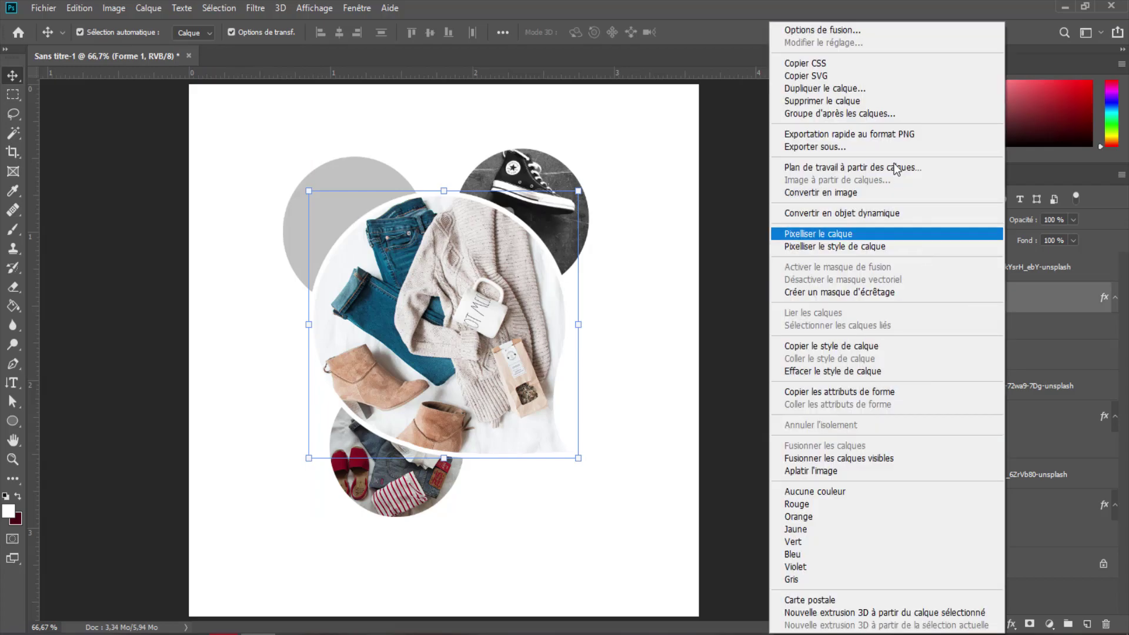
click(838, 35)
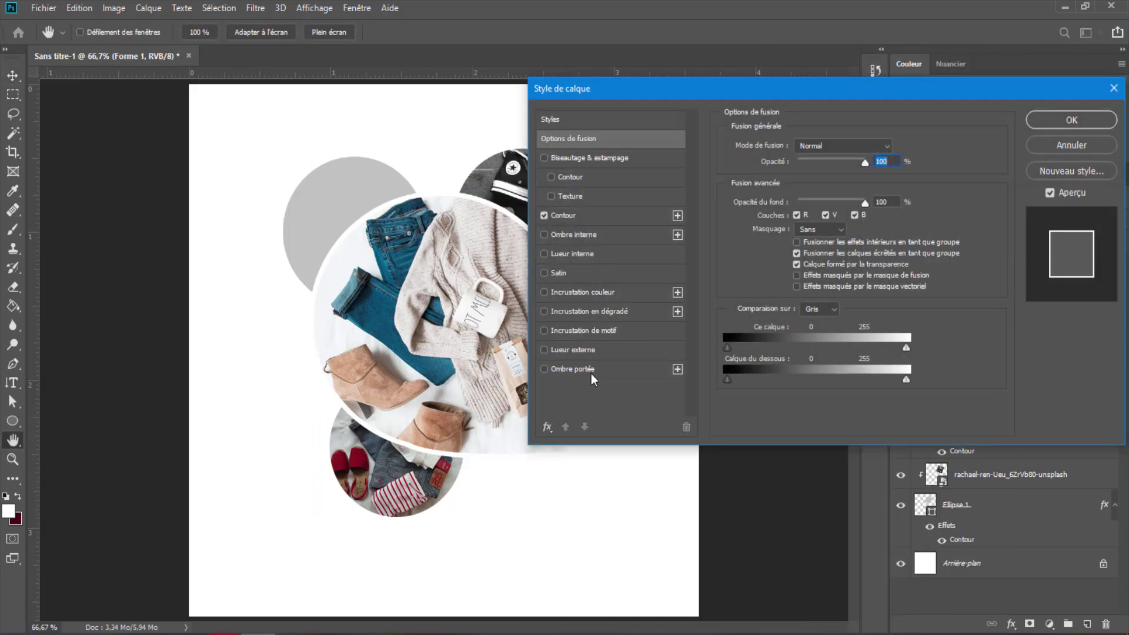
click(555, 368)
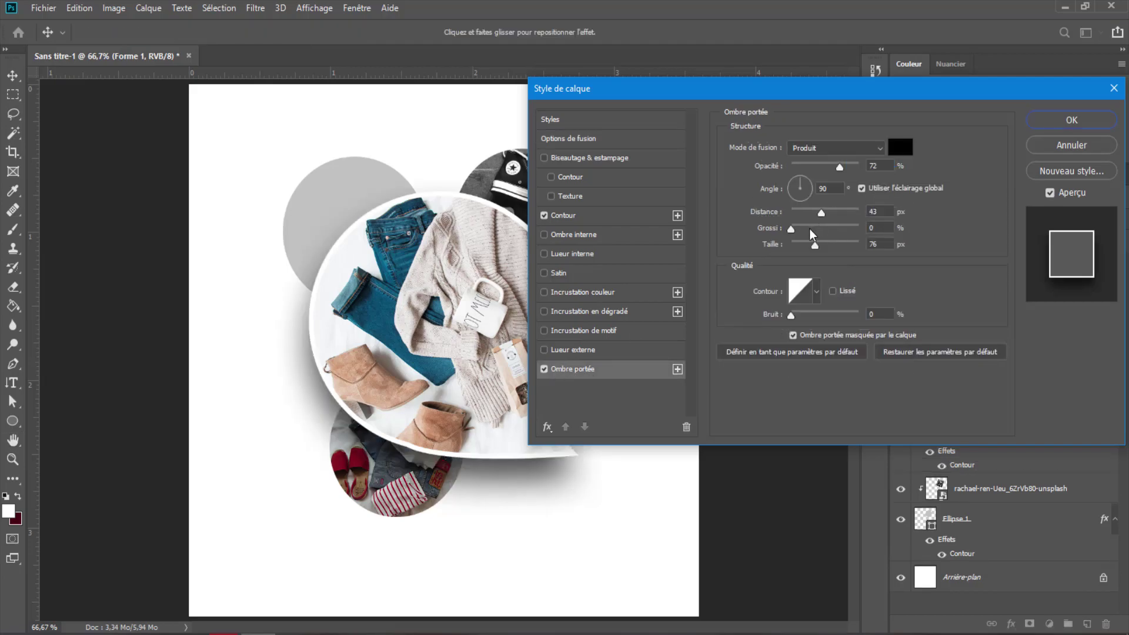
mouse_move(815, 245)
mouse_down()
mouse_move(799, 245)
mouse_move(802, 218)
mouse_up()
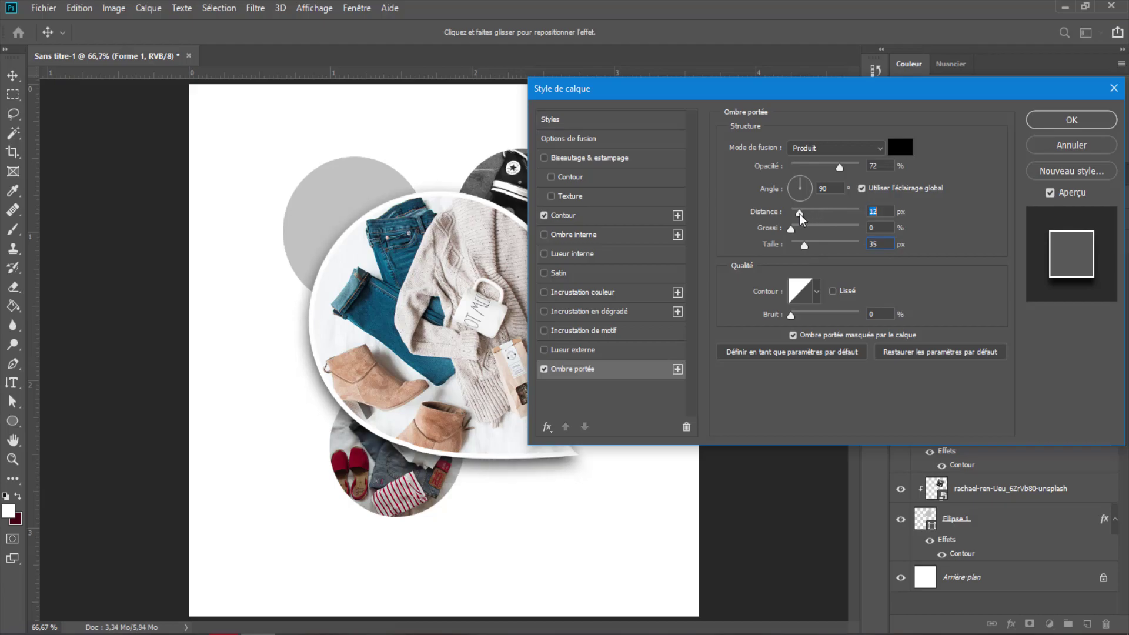
drag(839, 167, 828, 167)
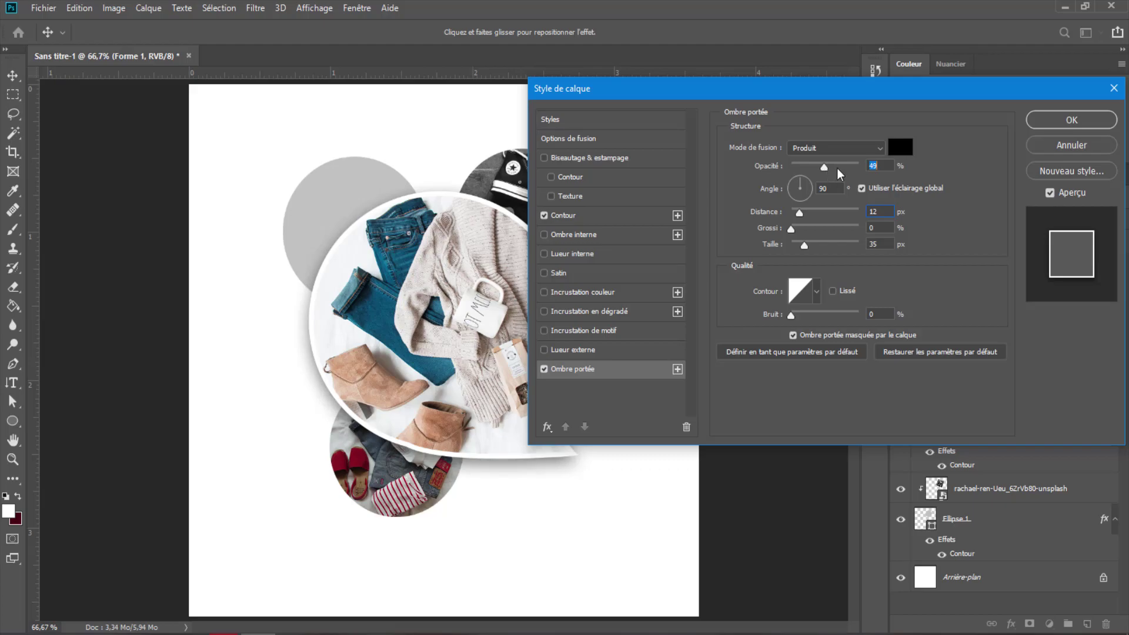
click(1053, 120)
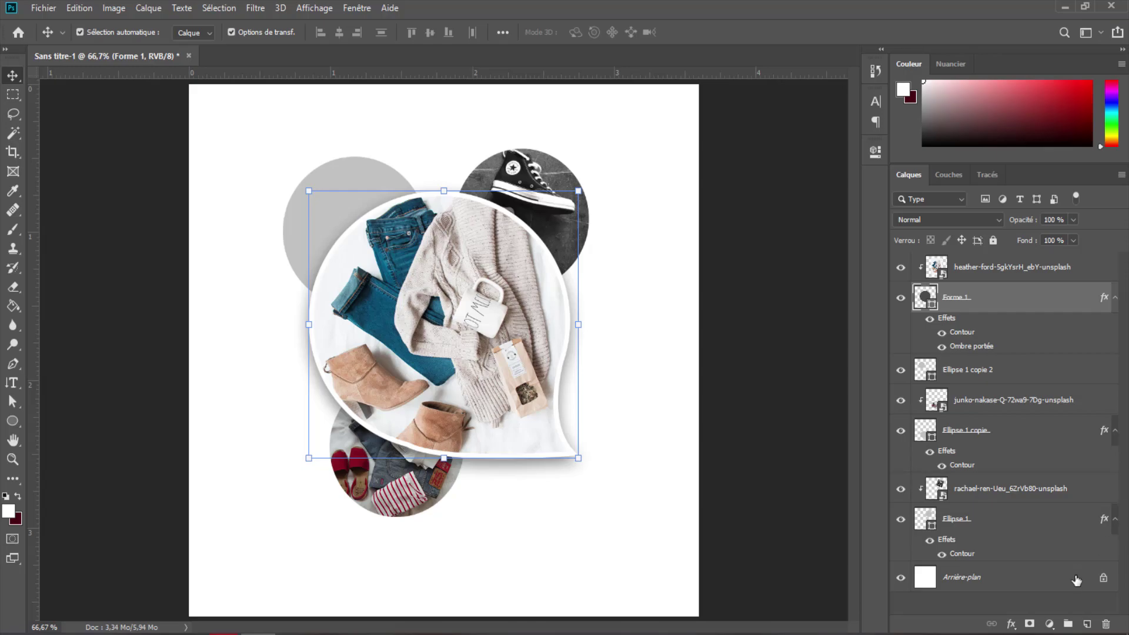
click(1099, 581)
Step: Unlock the background and fill it with jeans blue #145074 sampled from the photo
click(1104, 581)
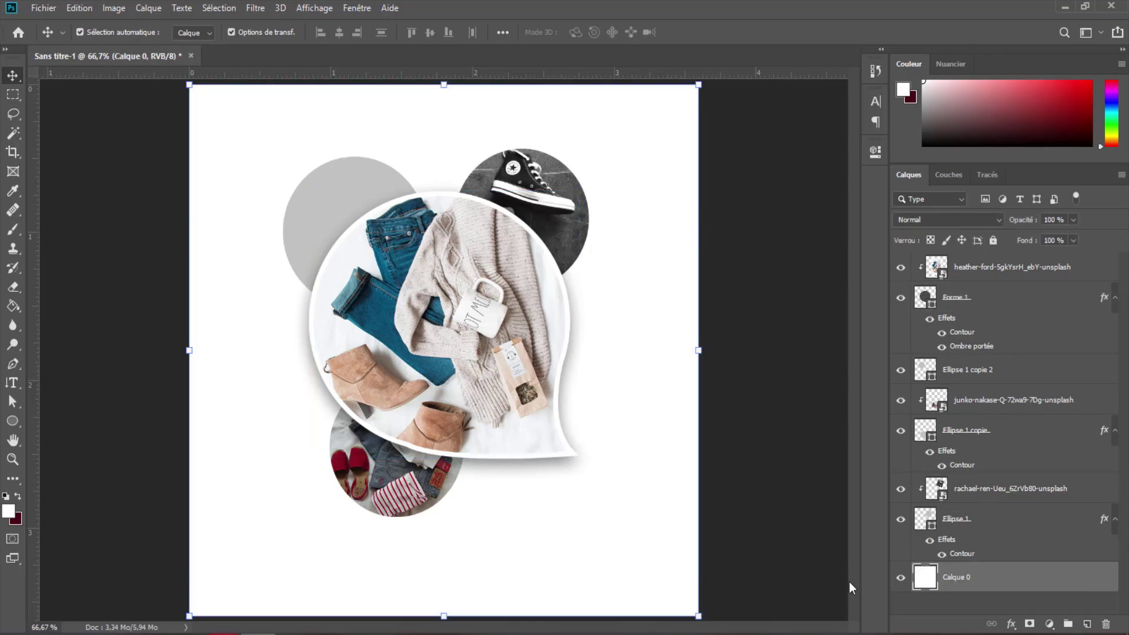
click(10, 512)
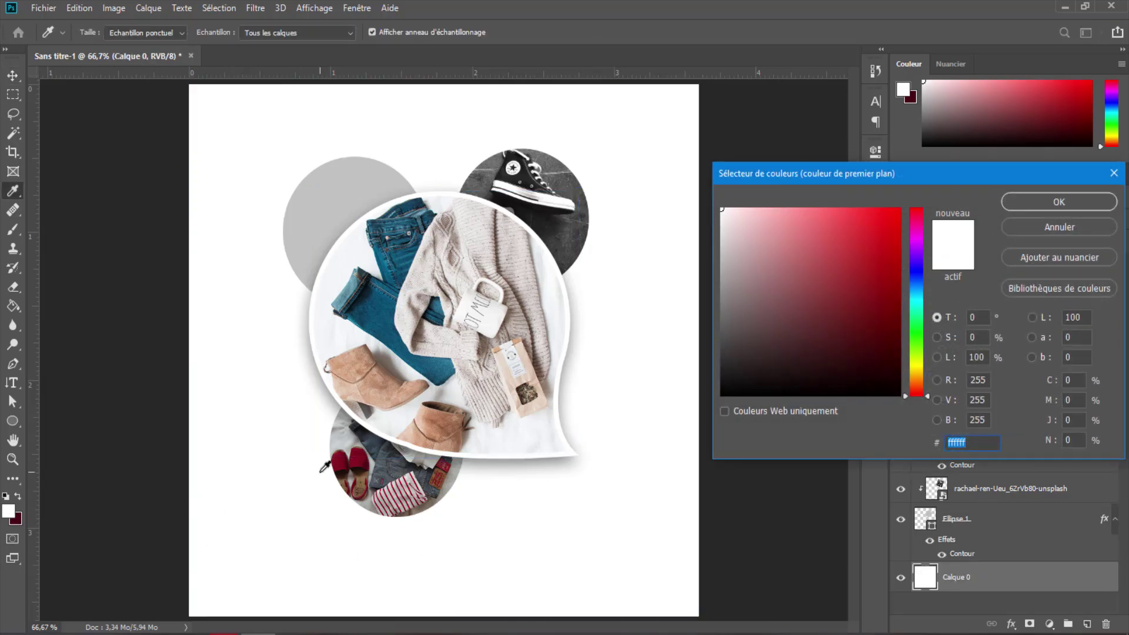
click(389, 324)
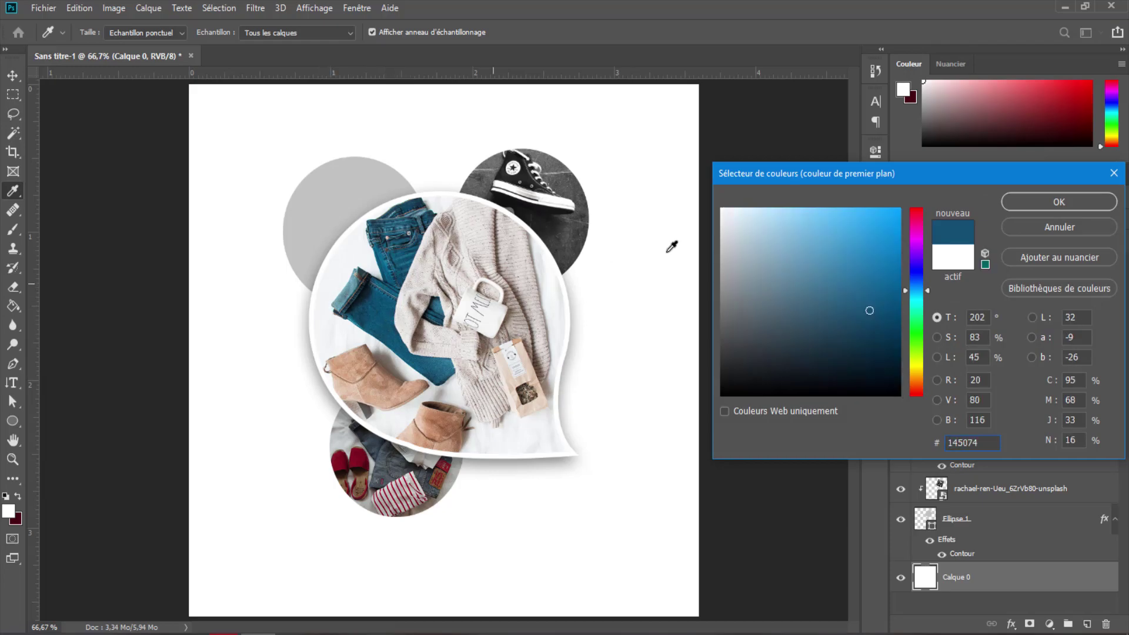
click(1058, 202)
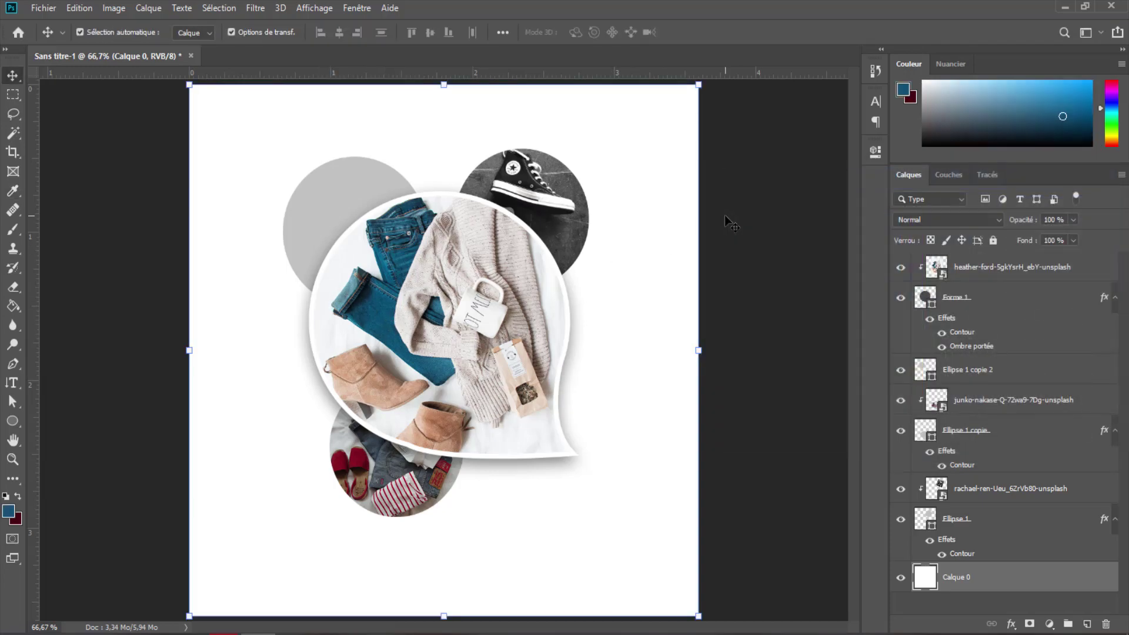
key(alt+BackSpace)
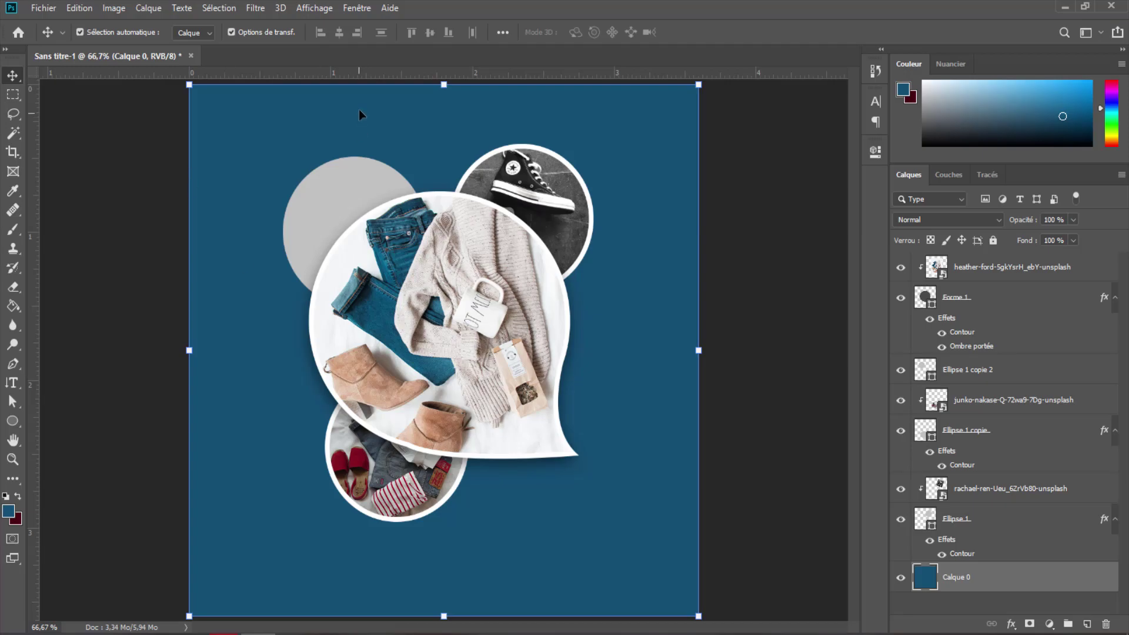
Step: Recolour the upper-left grey circle a lighter shade of the sampled background blue
click(373, 195)
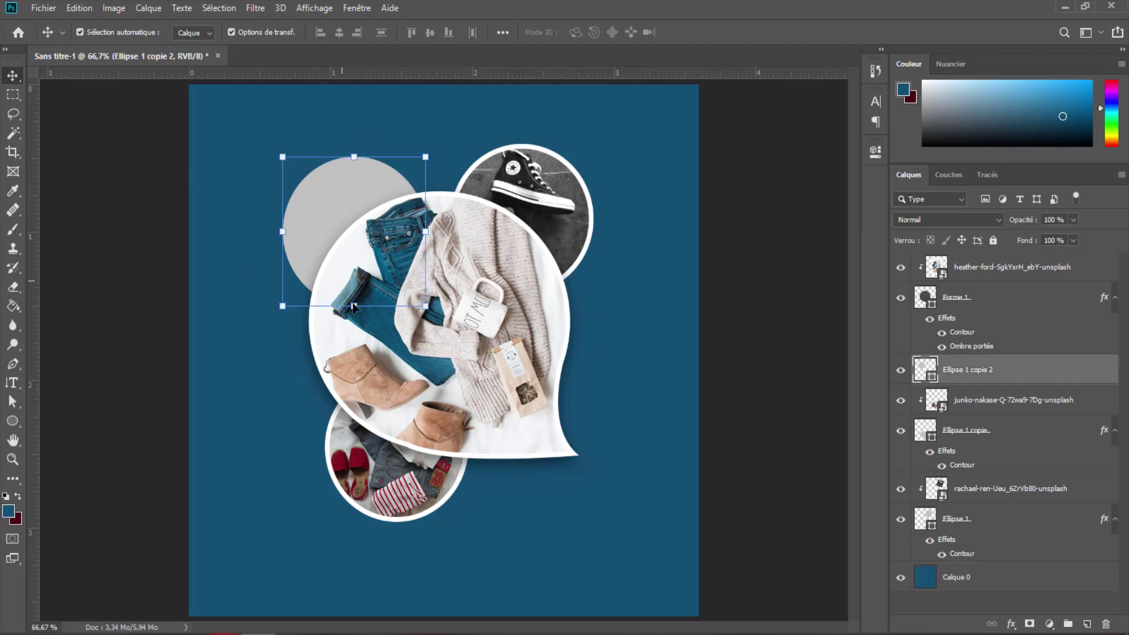
double_click(924, 370)
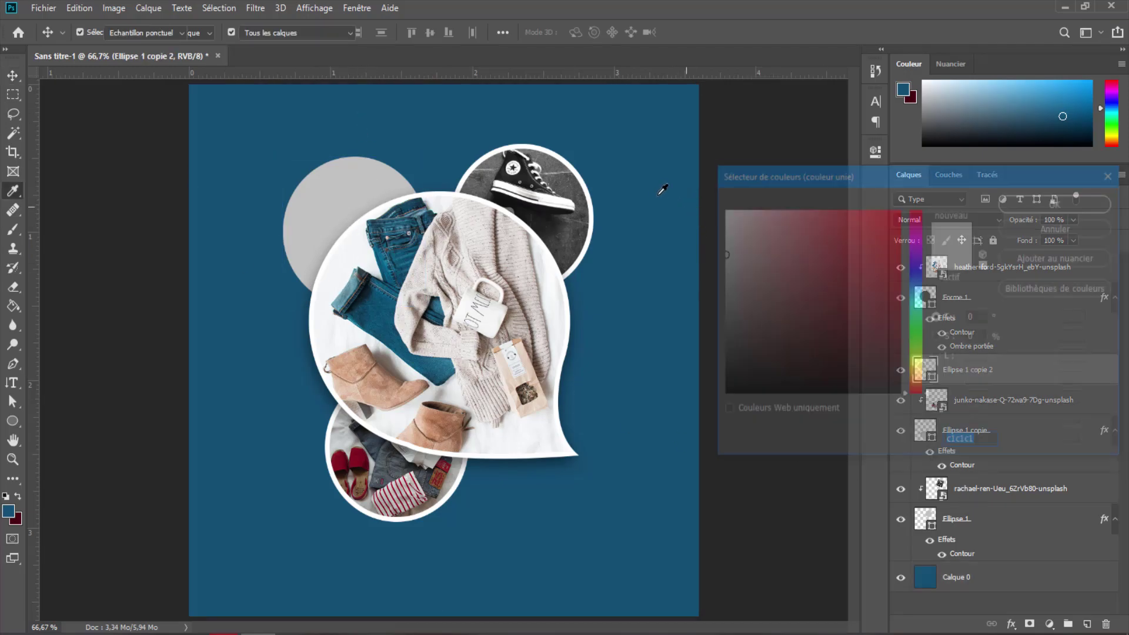
click(276, 331)
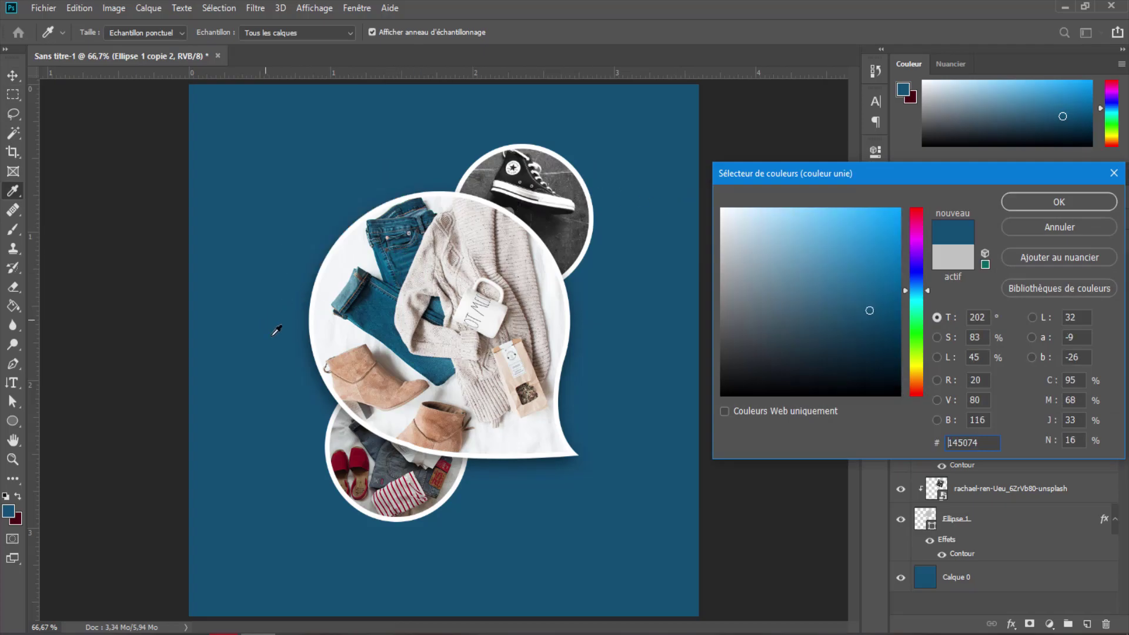
drag(867, 251, 866, 264)
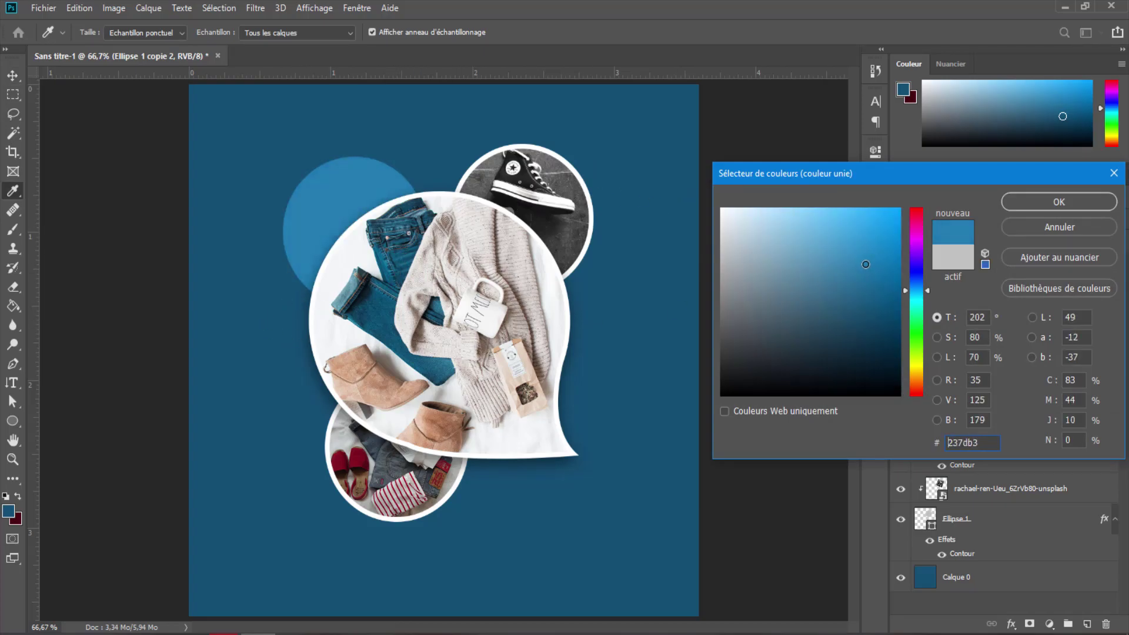
click(1052, 199)
Step: Duplicate the blue circle as a smaller copy behind the bubble's right side, coloured lighter #56b3ea
mouse_move(358, 185)
mouse_down()
mouse_move(602, 307)
mouse_move(587, 329)
mouse_up()
key(ctrl+j)
key(ctrl+t)
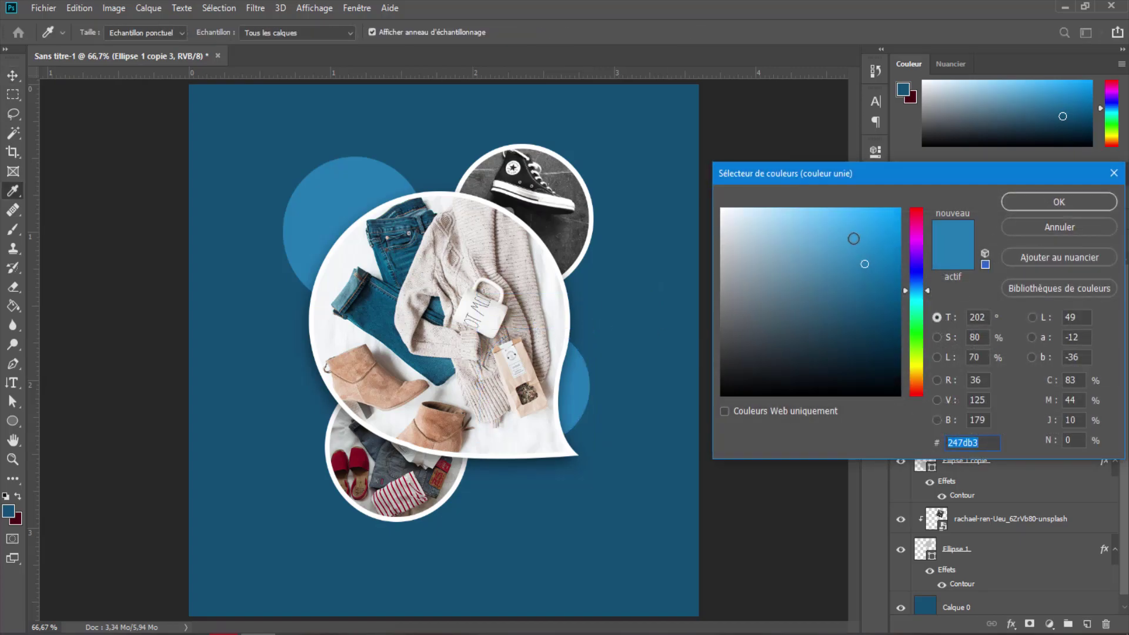
drag(853, 238, 834, 225)
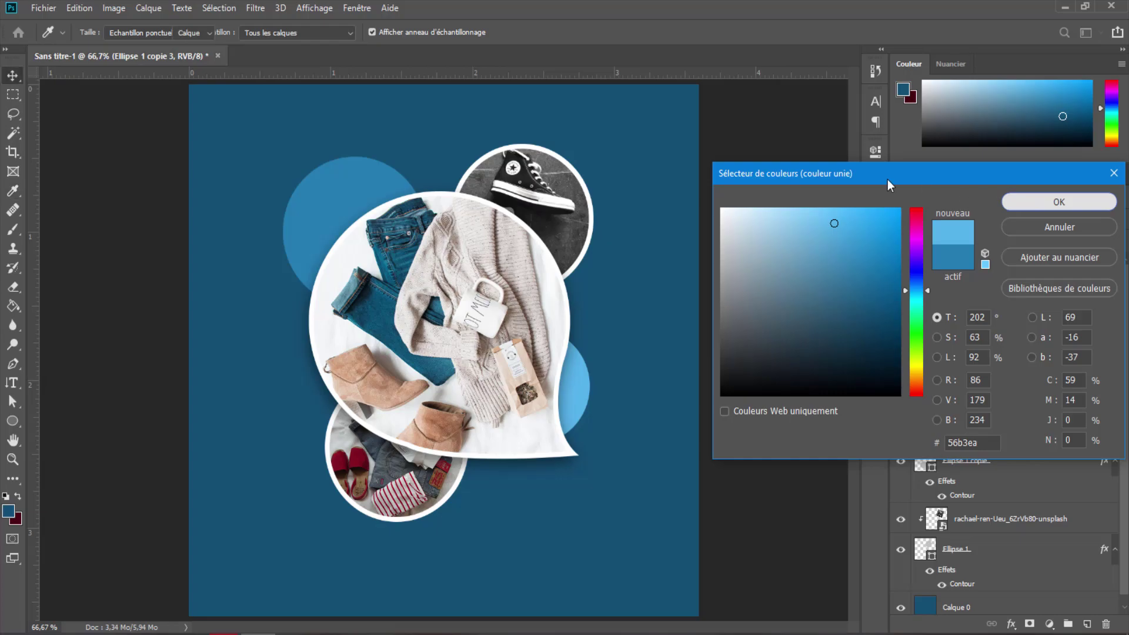
click(1017, 202)
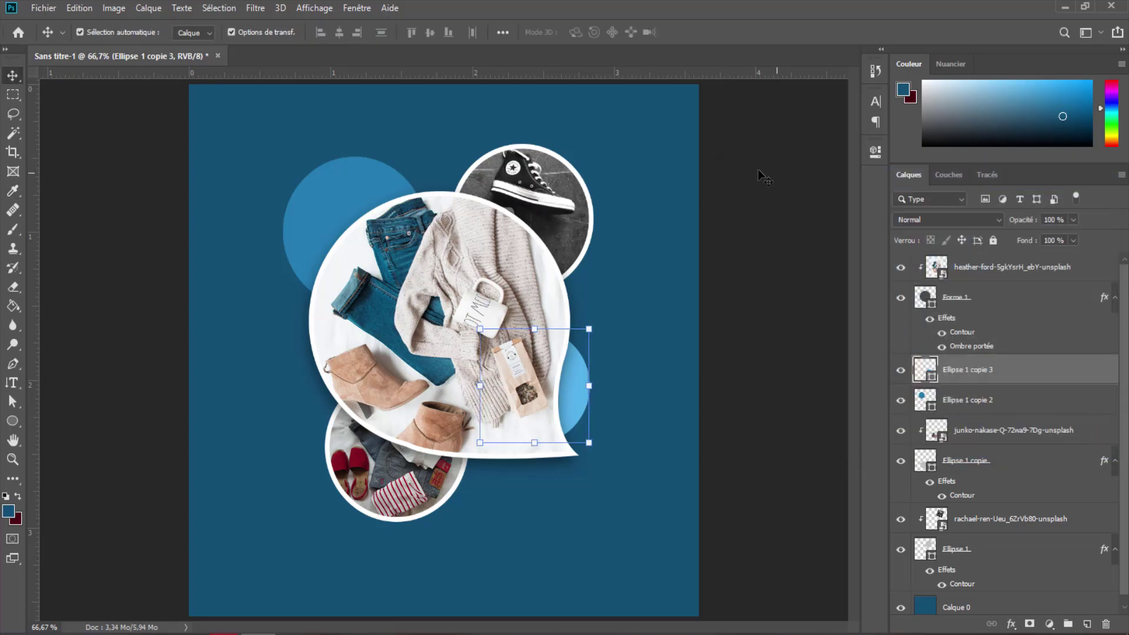
click(365, 251)
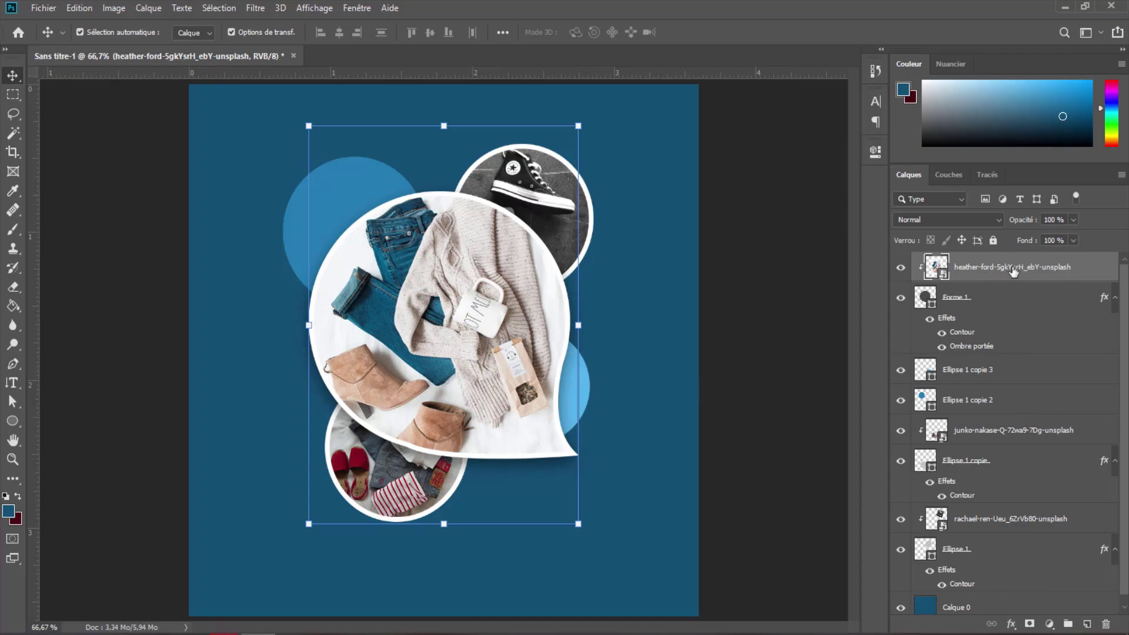
Step: Add a clipped Teinte/Saturation adjustment to the bubble photo with saturation +38
click(1049, 624)
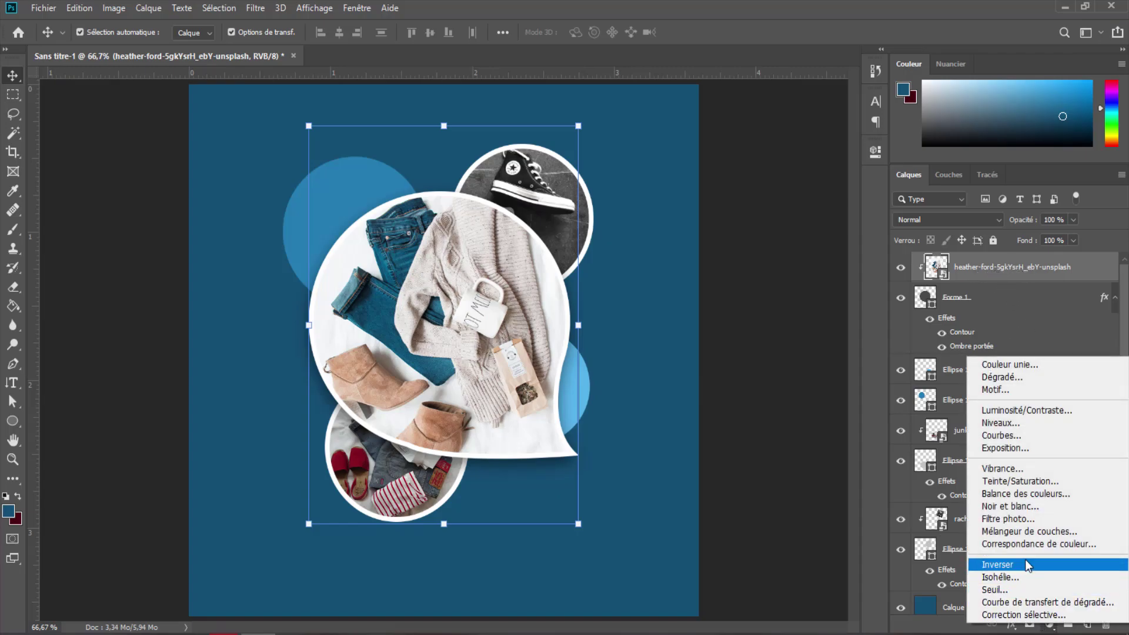
click(1020, 481)
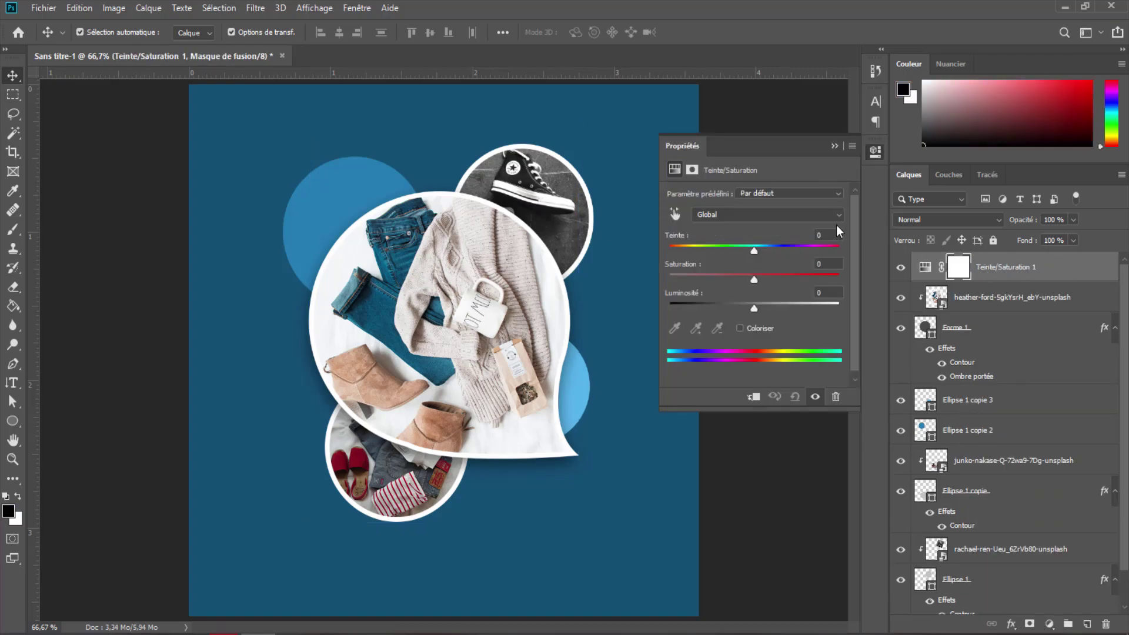
click(758, 394)
drag(753, 276, 765, 278)
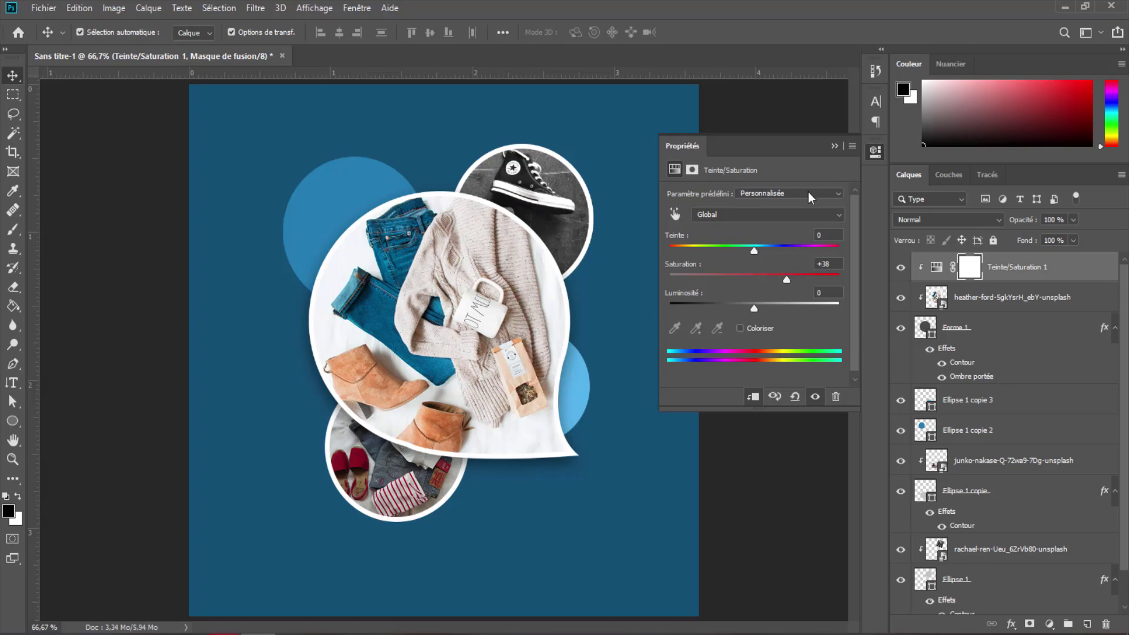
click(834, 146)
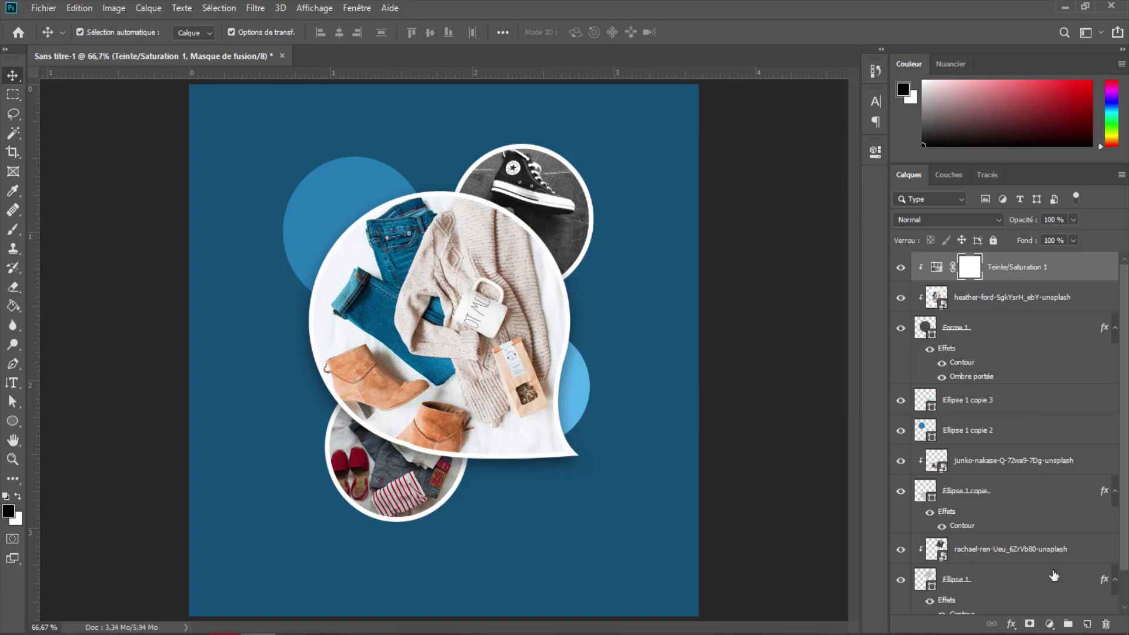
click(1014, 303)
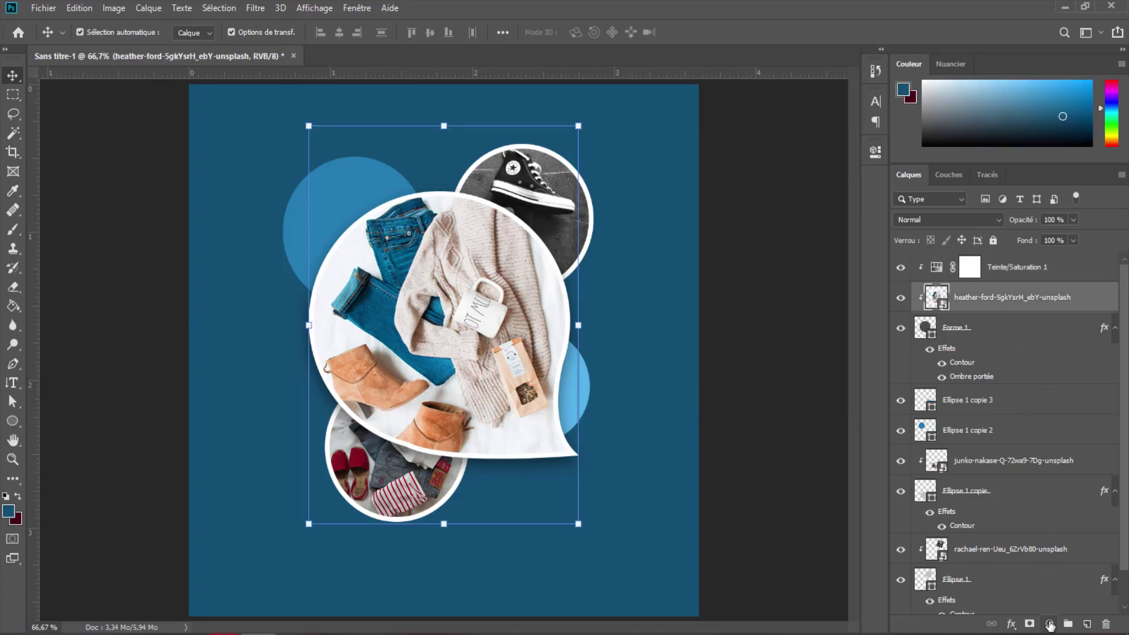
click(1049, 623)
Step: Add a Courbes adjustment to the bubble photo and steepen the RVB curve to brighten it
click(1032, 434)
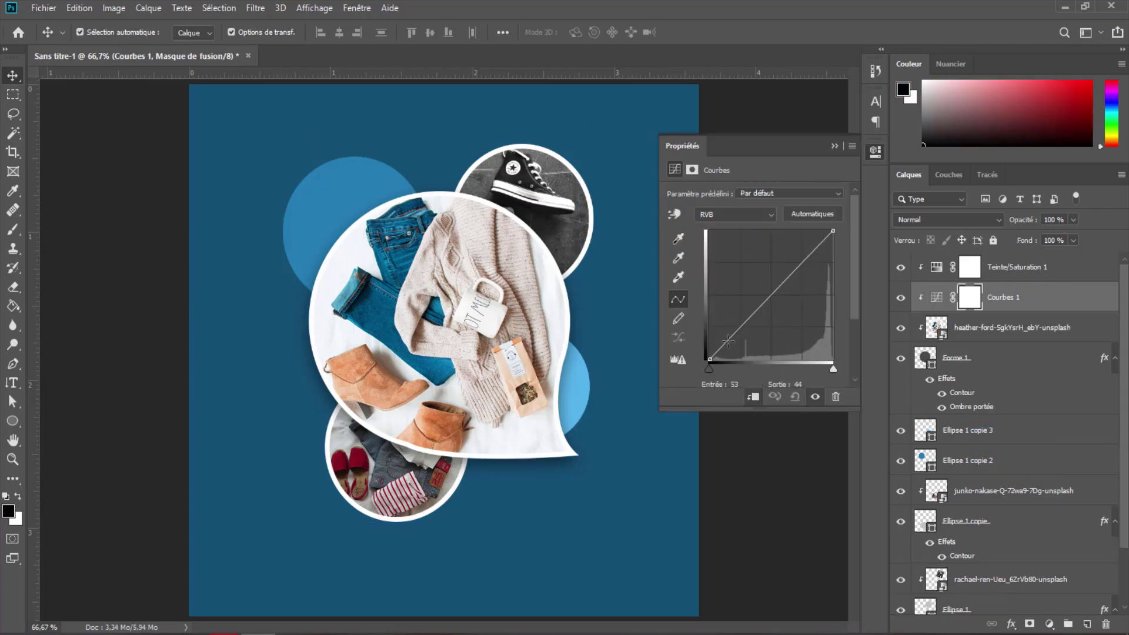
drag(720, 347, 722, 349)
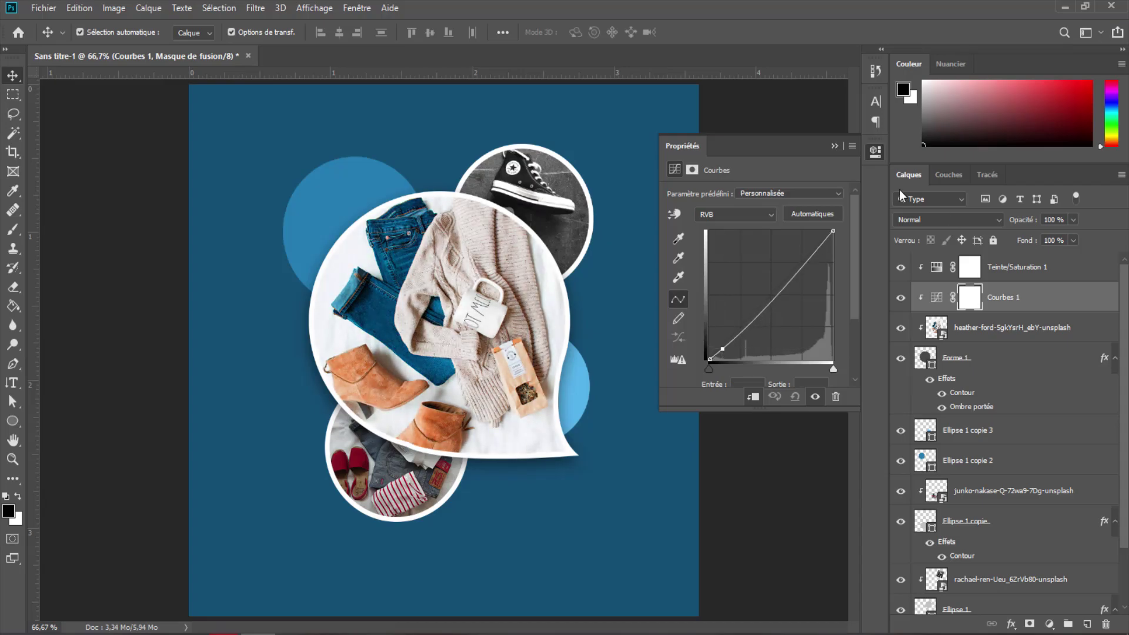
drag(832, 230, 830, 236)
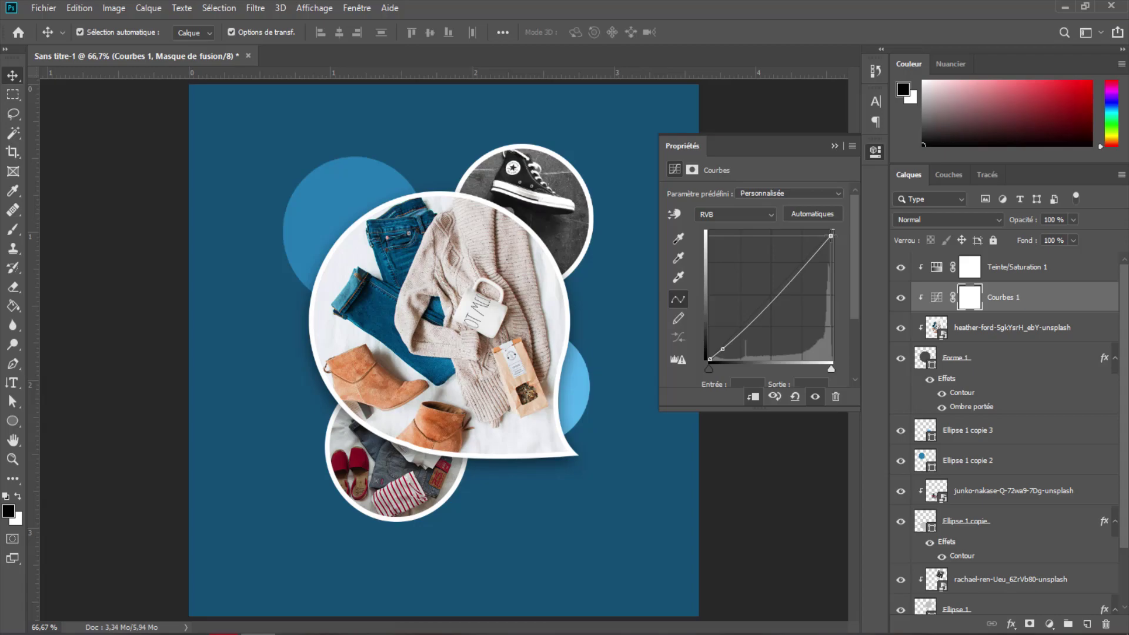
click(835, 147)
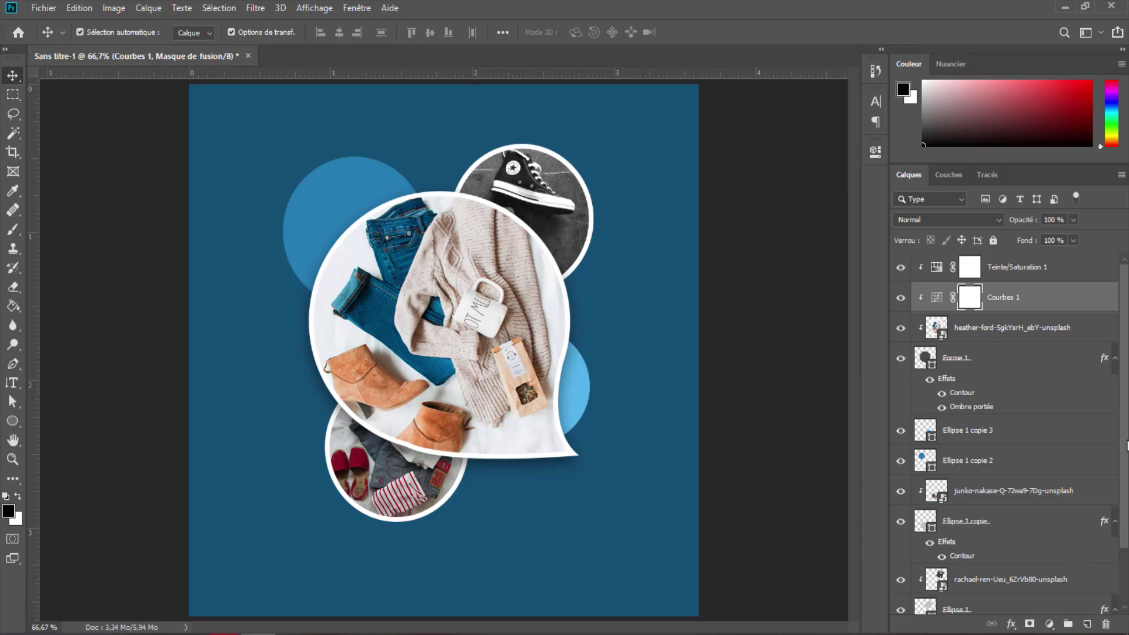
drag(1126, 464, 1126, 533)
Step: Give Calque 0 a small blue-cross pattern overlay at 16% opacity and 99% scale
click(1049, 601)
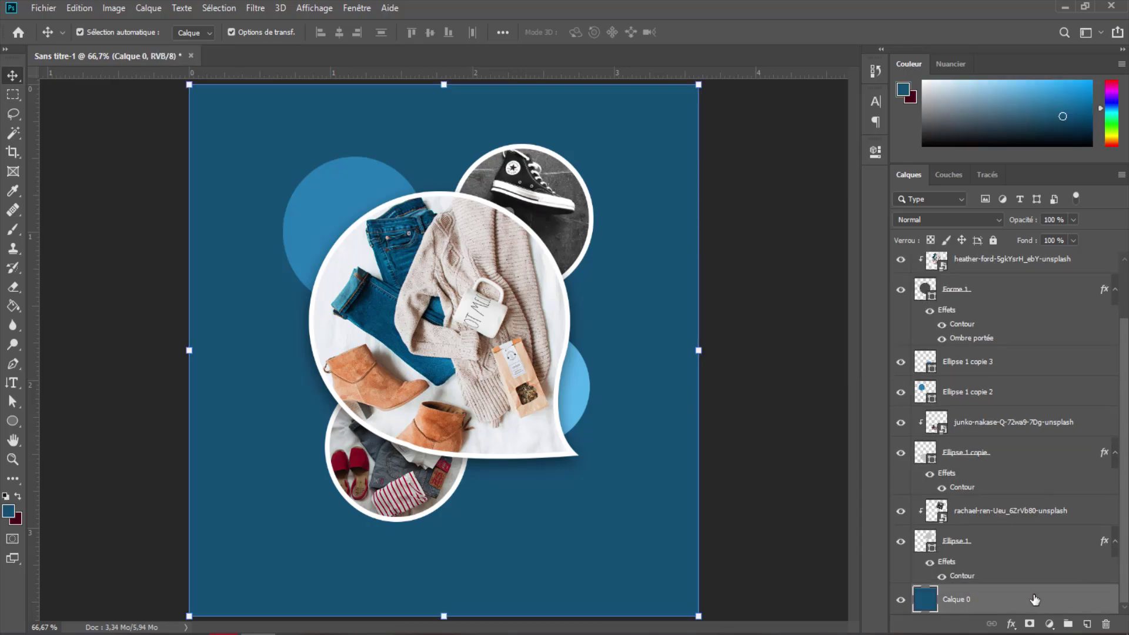
right_click(1035, 595)
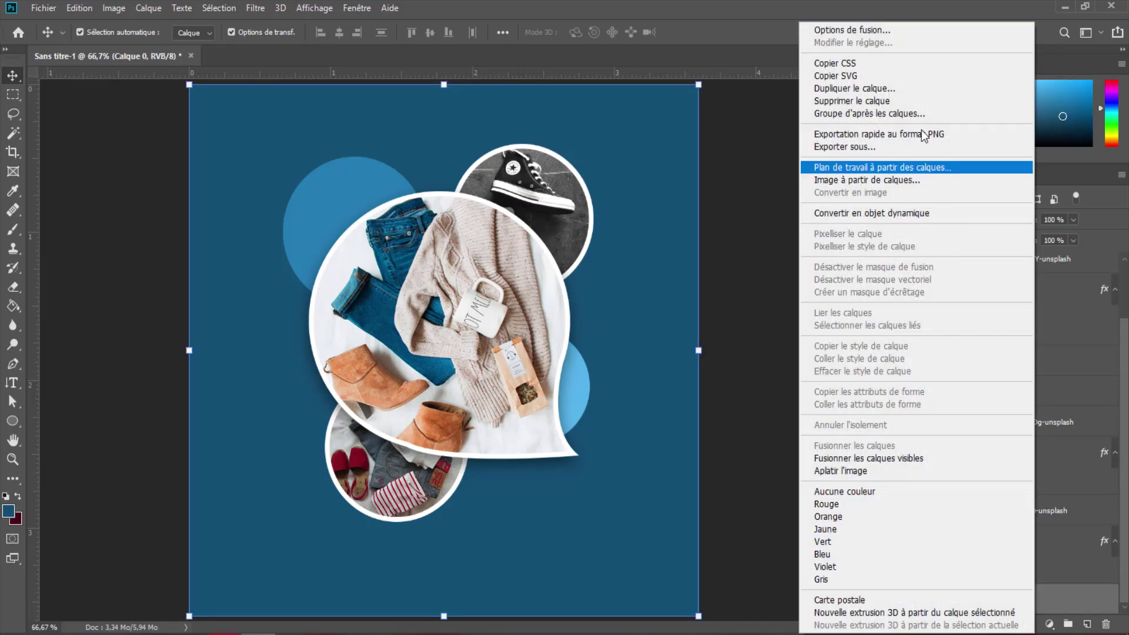
click(900, 29)
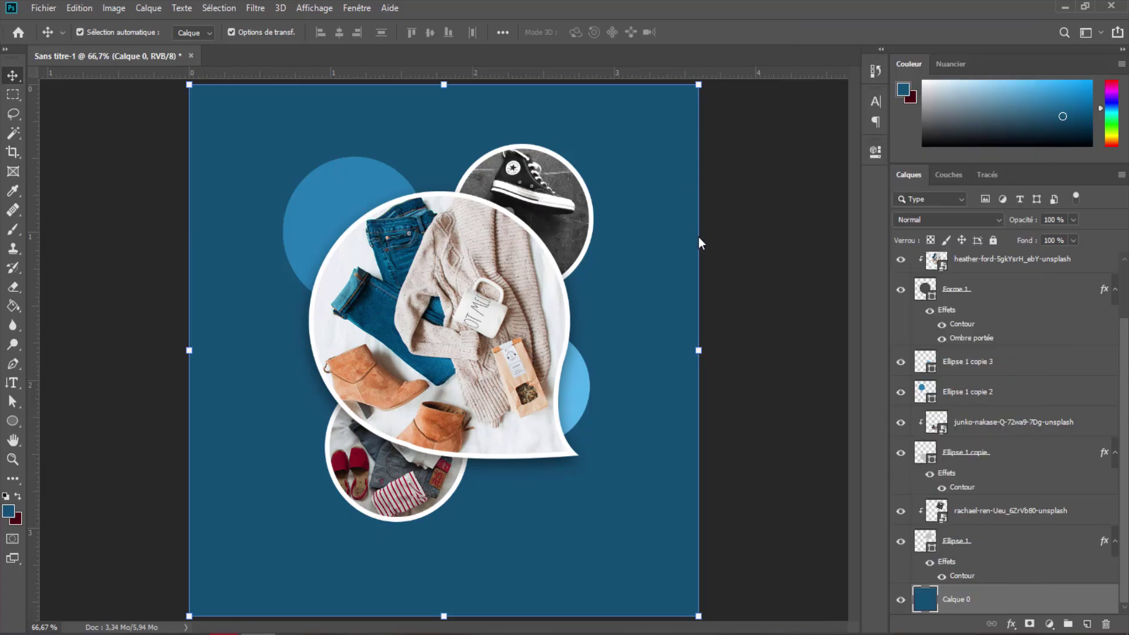
click(587, 331)
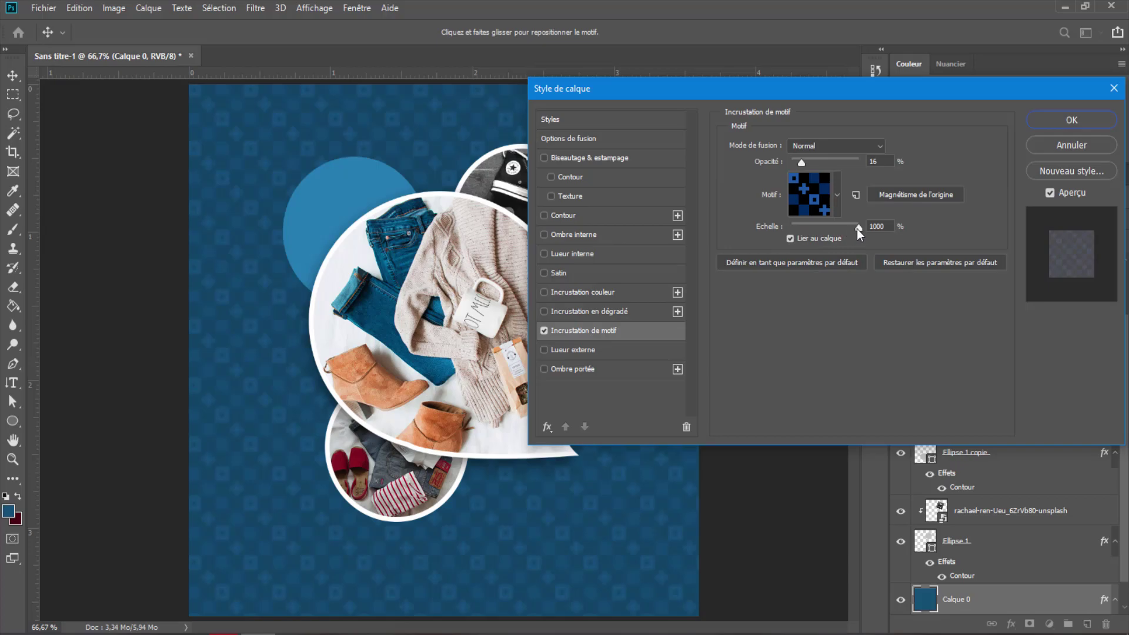
drag(831, 227, 825, 228)
click(1047, 119)
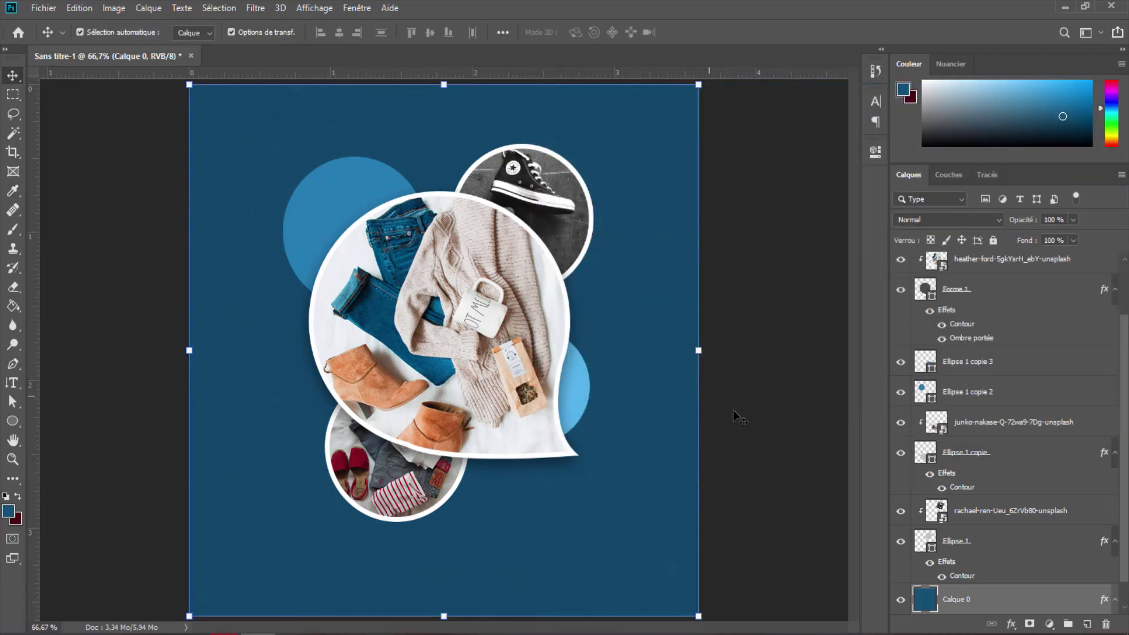
Step: Paint a huge, about 1130 px, soft white brush dab at the lower right on a new layer
click(1087, 624)
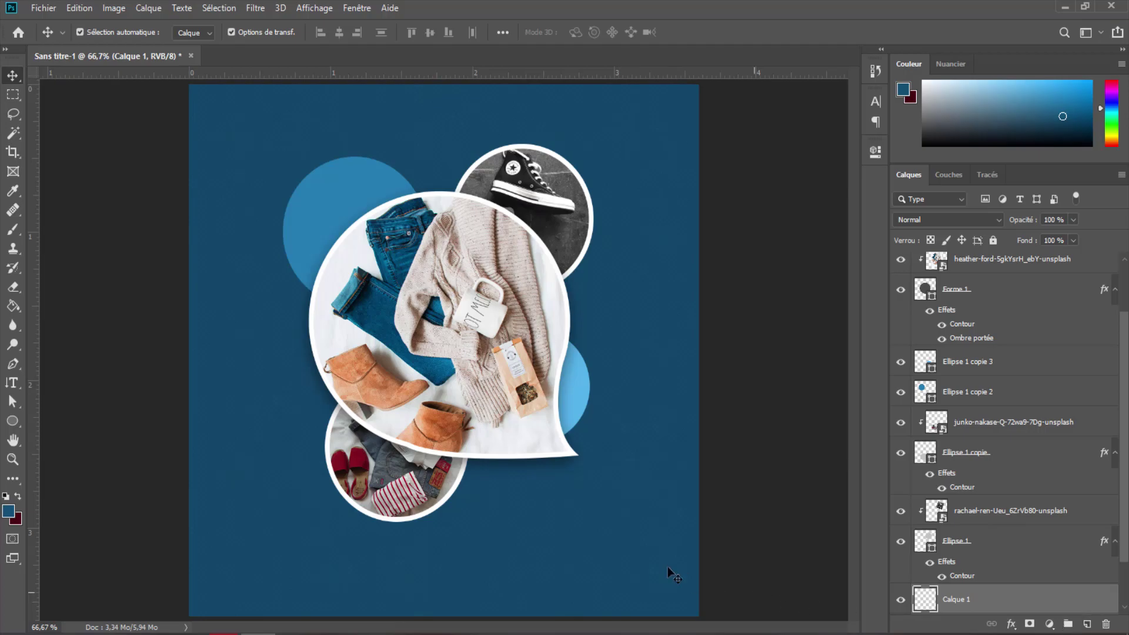
click(13, 230)
click(6, 497)
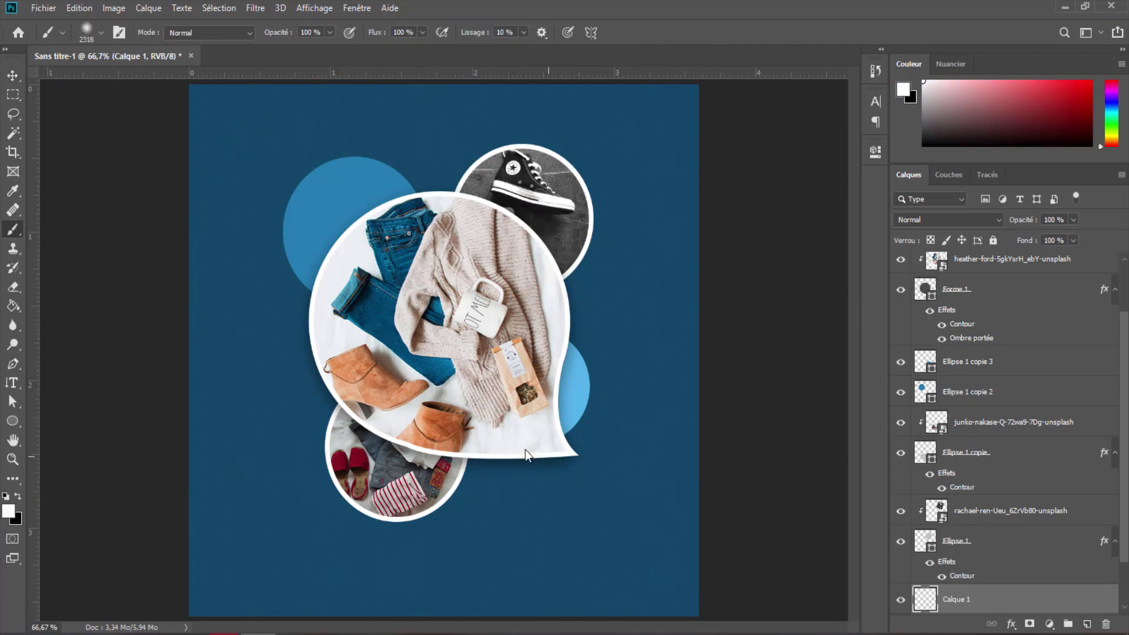
drag(526, 454, 330, 403)
scroll(410, 392, down, 1)
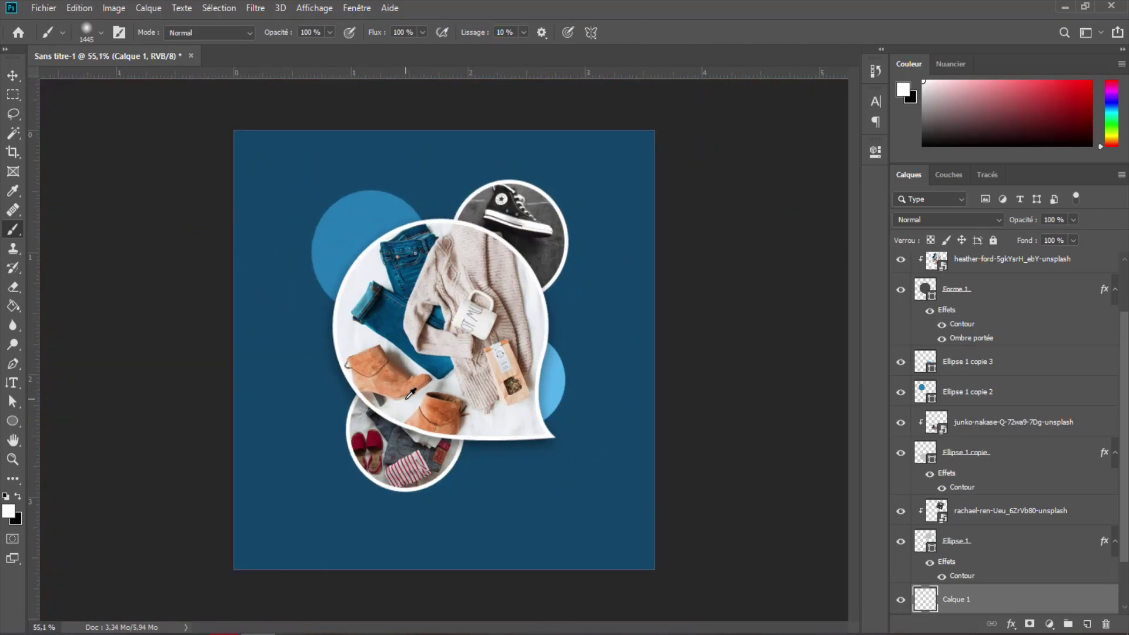
scroll(410, 392, down, 1)
drag(518, 426, 455, 429)
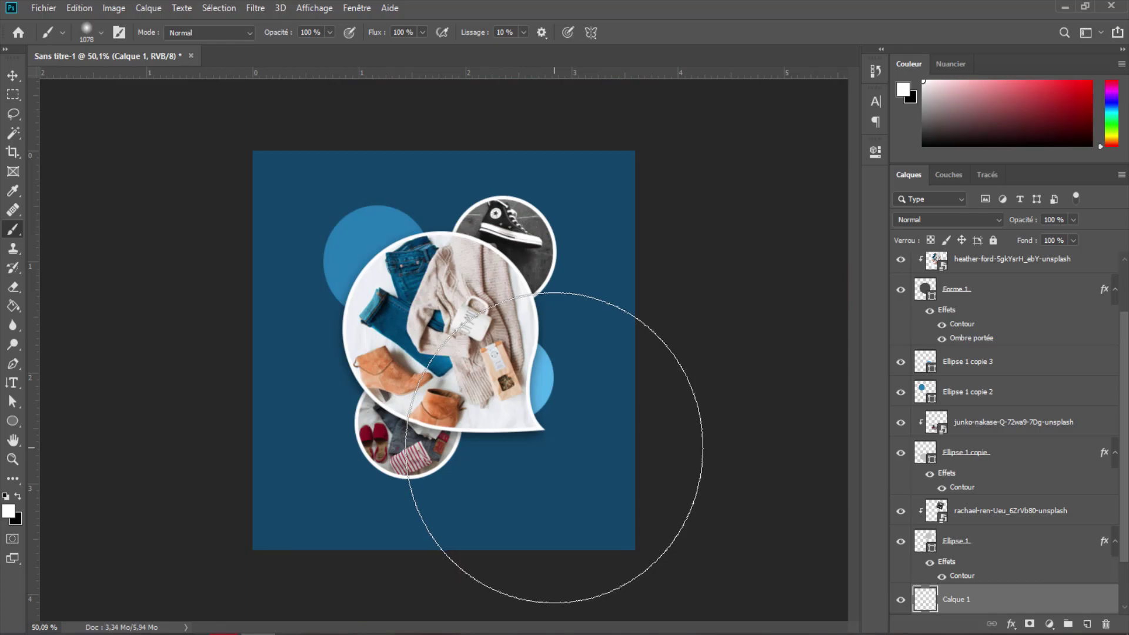
click(554, 447)
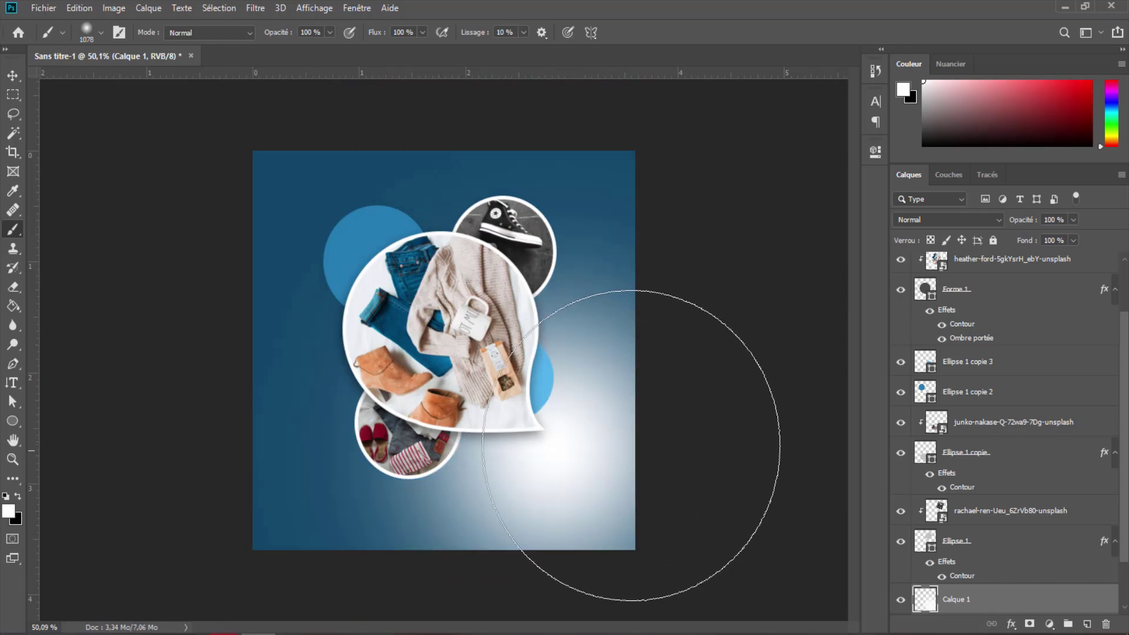
Step: Enlarge the glow layer and rotate it -90° so it spreads toward the upper right
click(12, 75)
drag(253, 151, 167, 62)
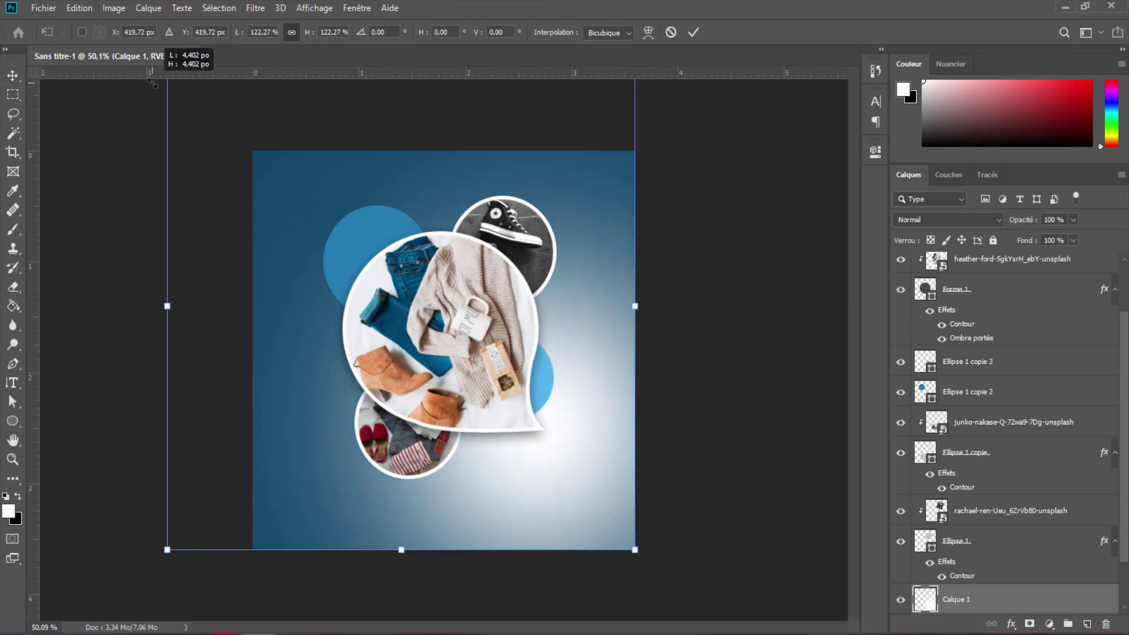
click(691, 34)
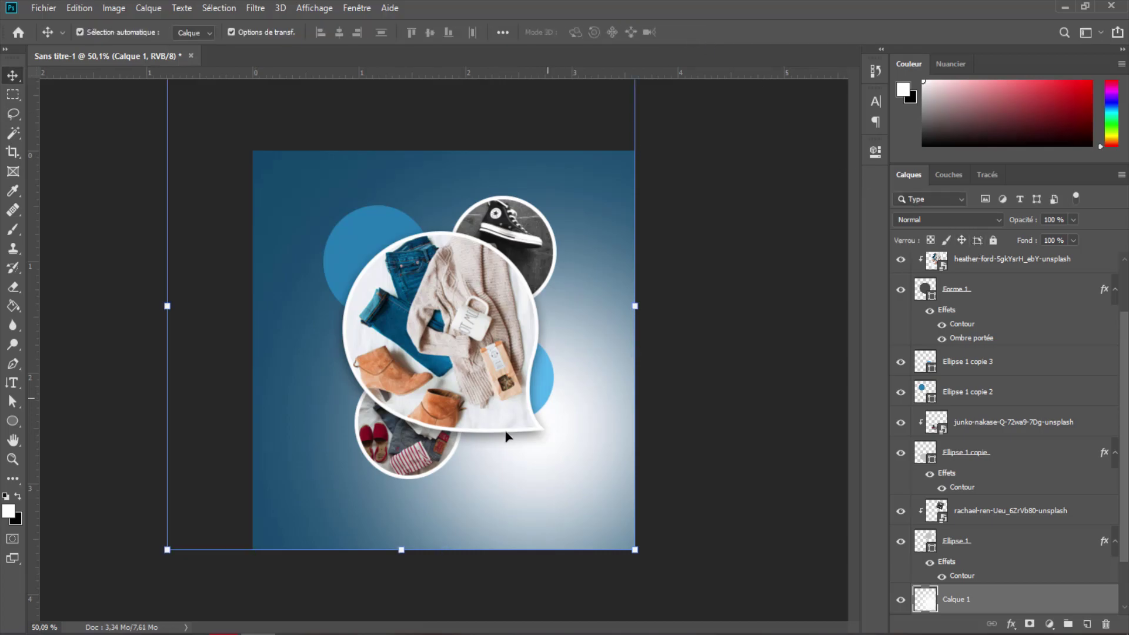
drag(632, 561, 609, 191)
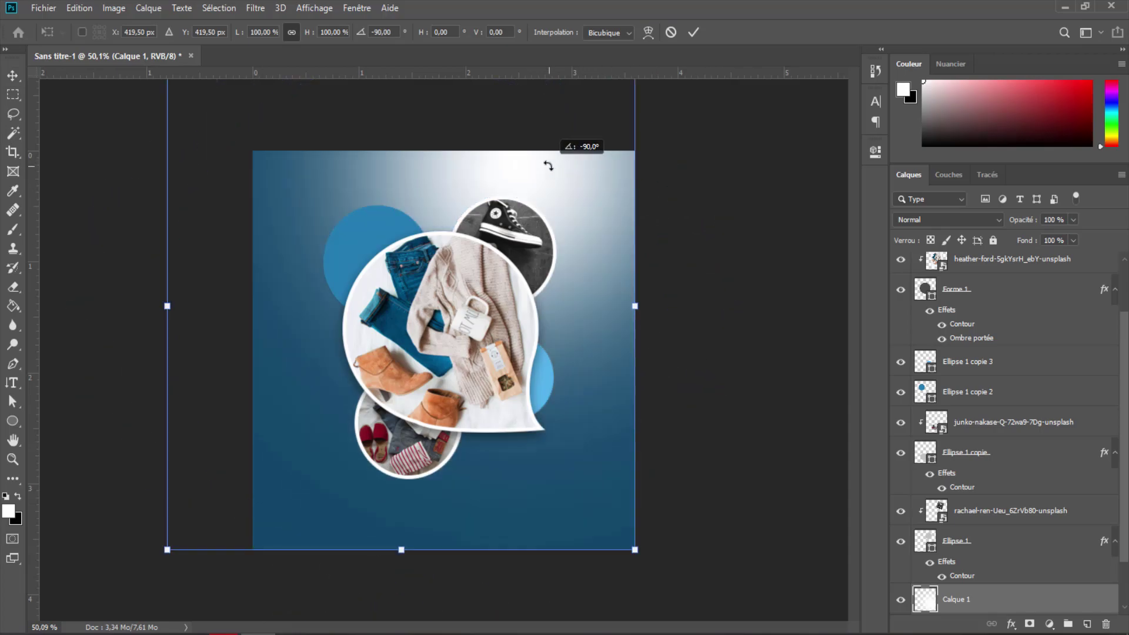
drag(609, 191, 535, 205)
drag(635, 550, 757, 629)
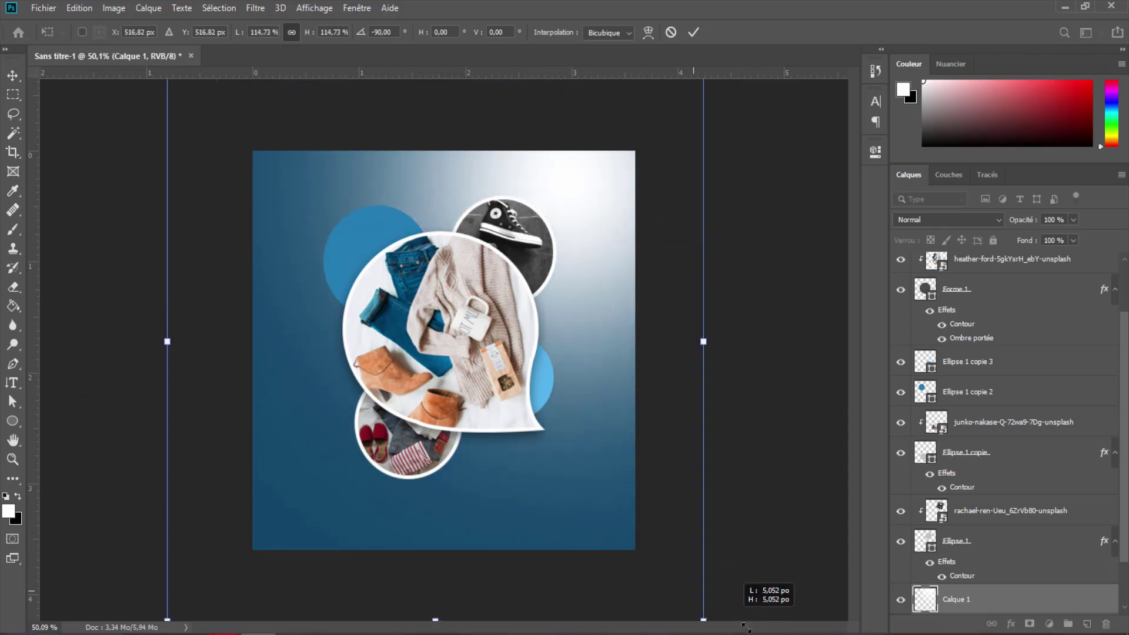
click(693, 32)
Step: Set the glow layer's blend mode to Lumière tamisée
click(997, 220)
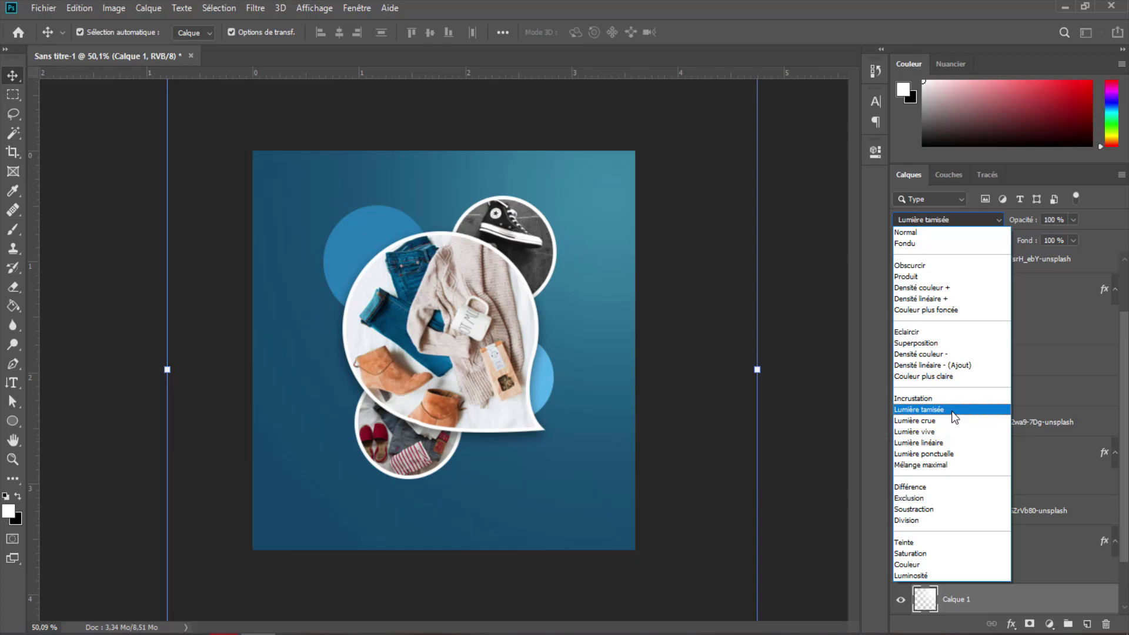
click(954, 411)
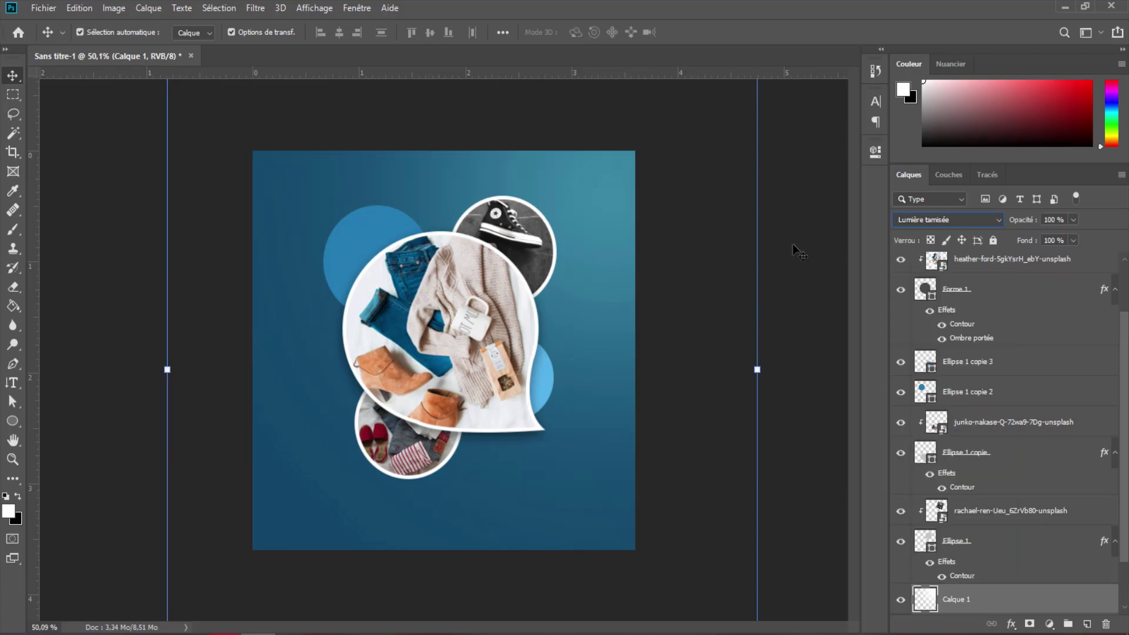
click(387, 236)
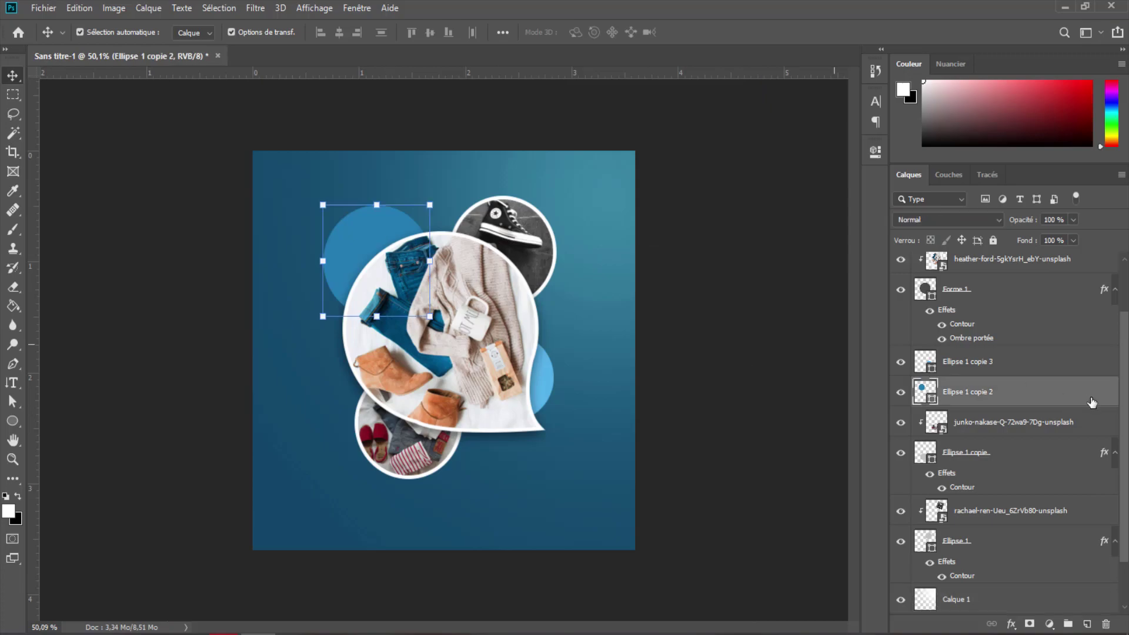
Step: Lower both blue circles' opacity, right one to 40%, and Alt-drag a copy up beside the sneaker photo
click(1073, 221)
drag(1056, 236, 1055, 237)
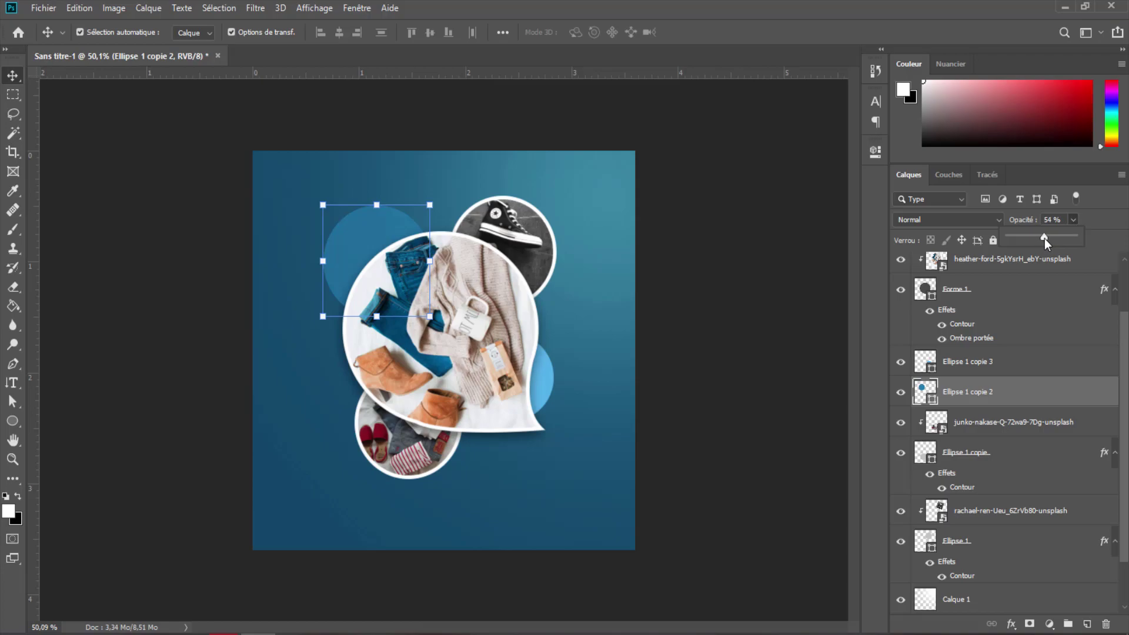
click(552, 375)
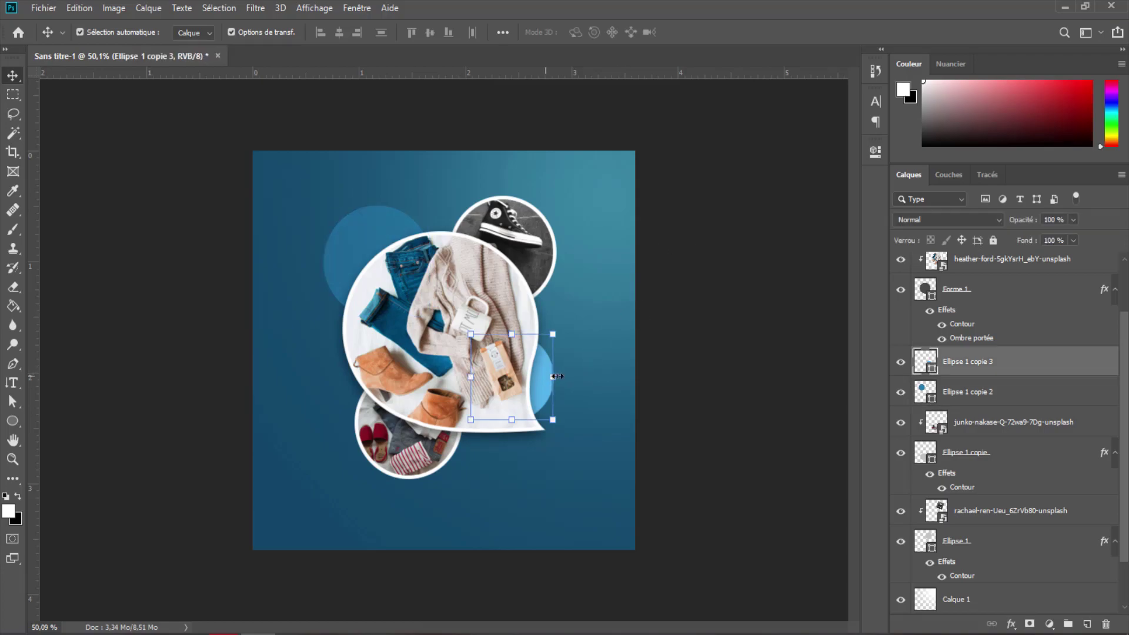
click(1073, 219)
drag(1053, 236, 1042, 237)
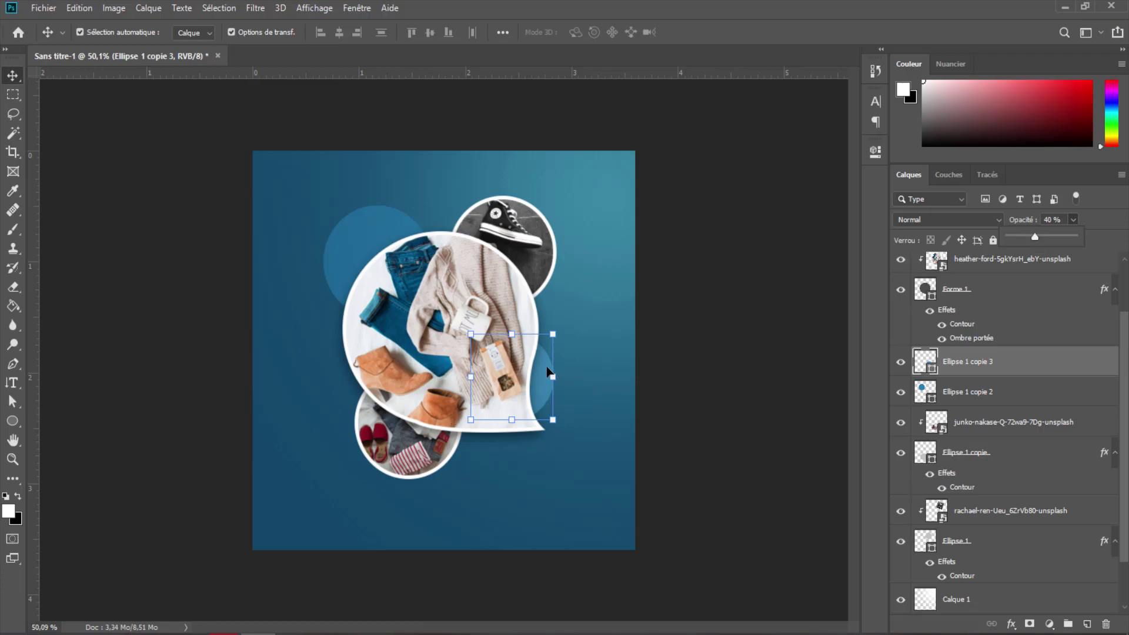
drag(543, 370, 551, 326)
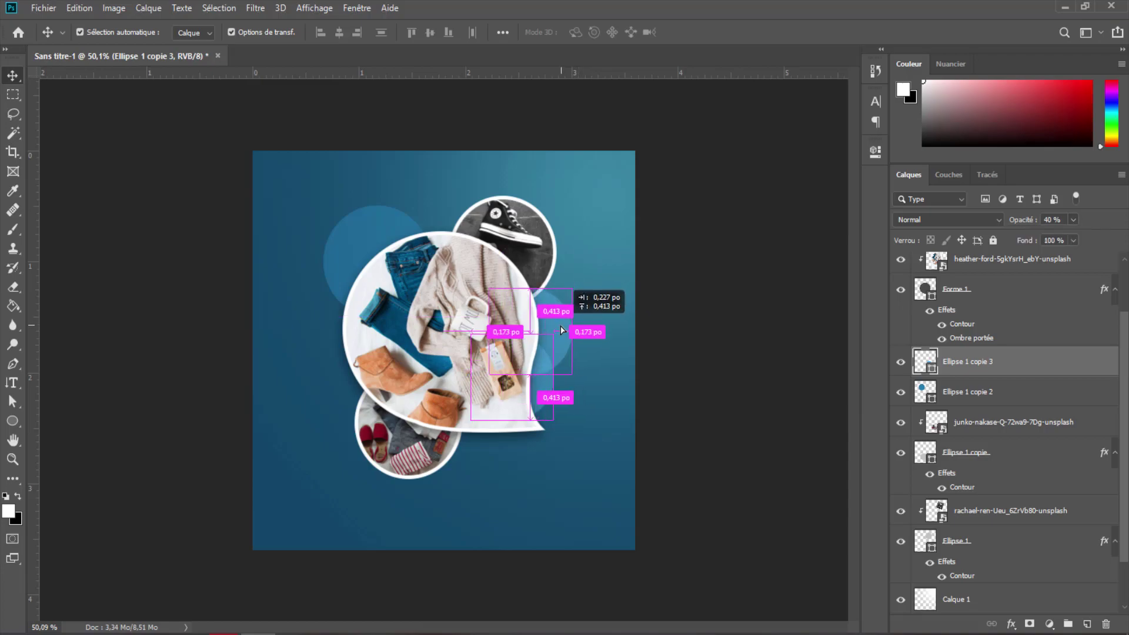
mouse_move(552, 326)
mouse_down()
mouse_move(569, 286)
mouse_move(555, 289)
mouse_up()
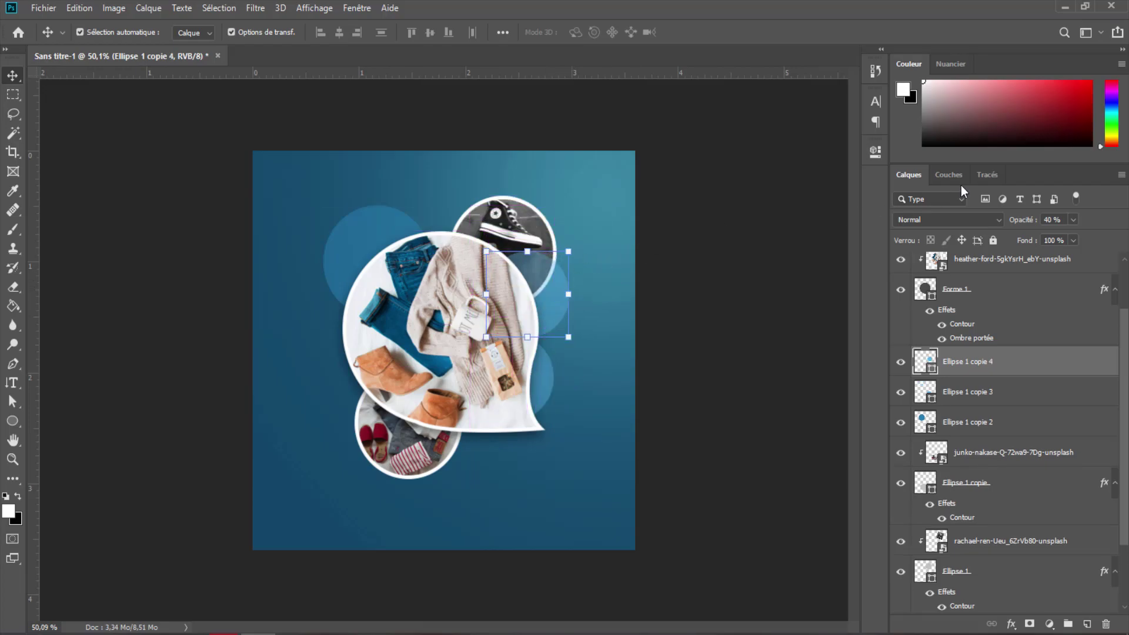
Step: Recolour the duplicate circle much lighter, move it bottom-right and enlarge it to about 154%
double_click(925, 361)
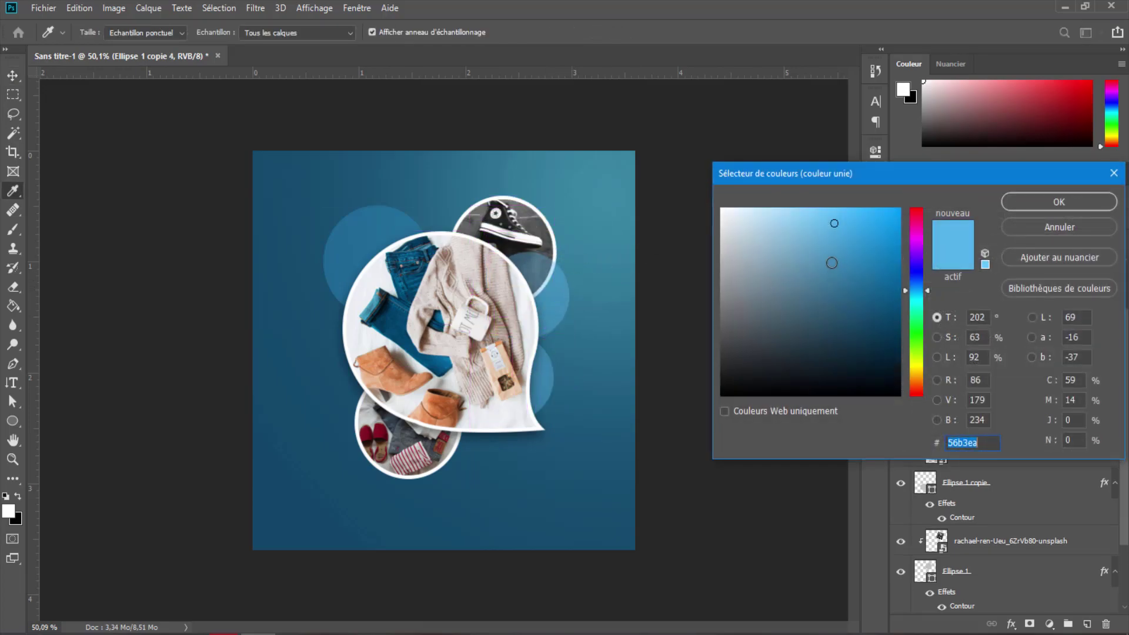
drag(834, 227, 657, 186)
click(1036, 202)
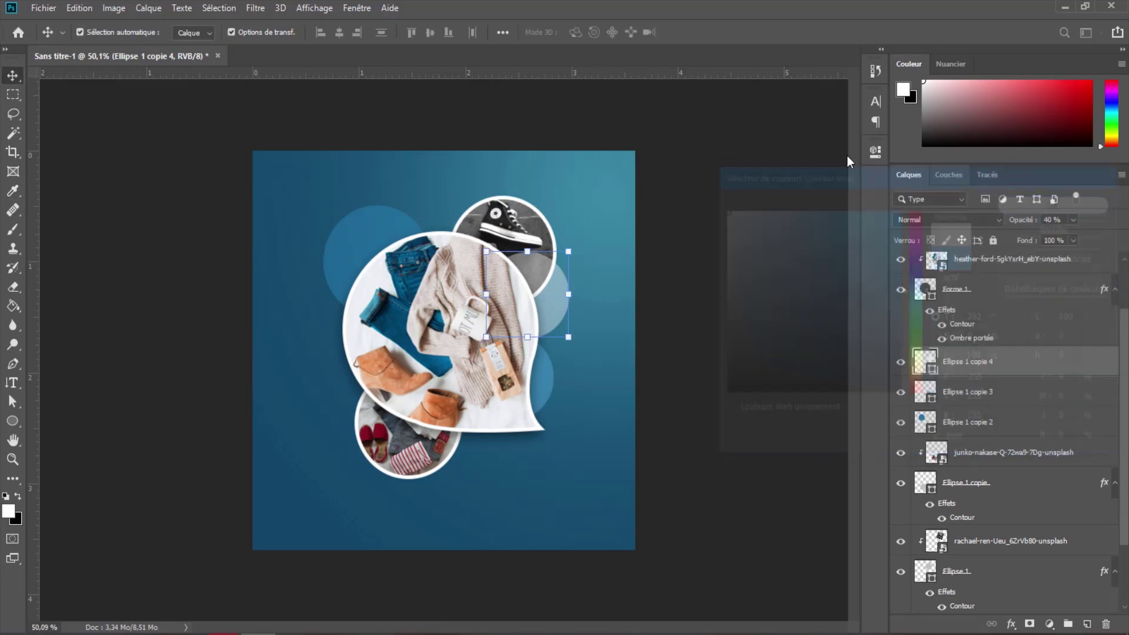
click(664, 235)
drag(564, 311, 641, 529)
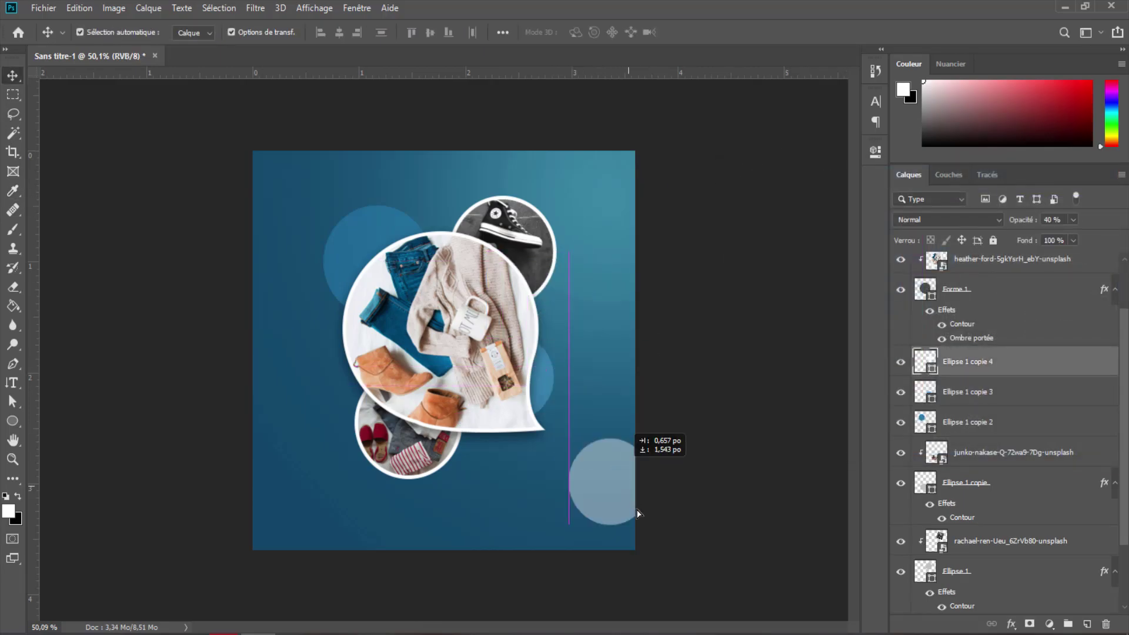
drag(577, 481, 533, 435)
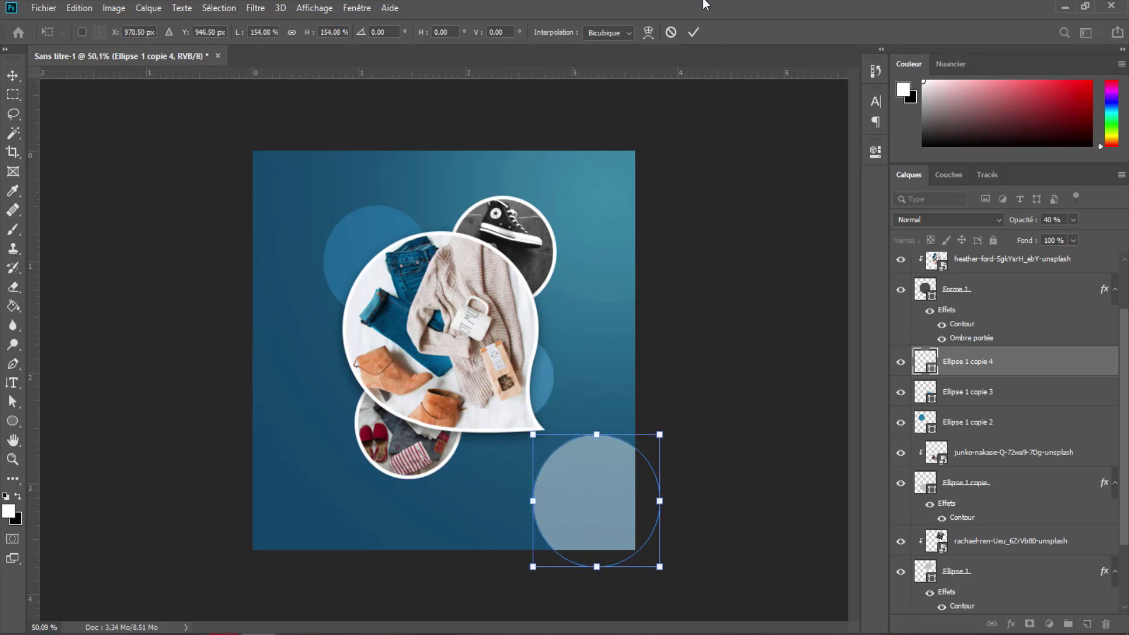
click(693, 32)
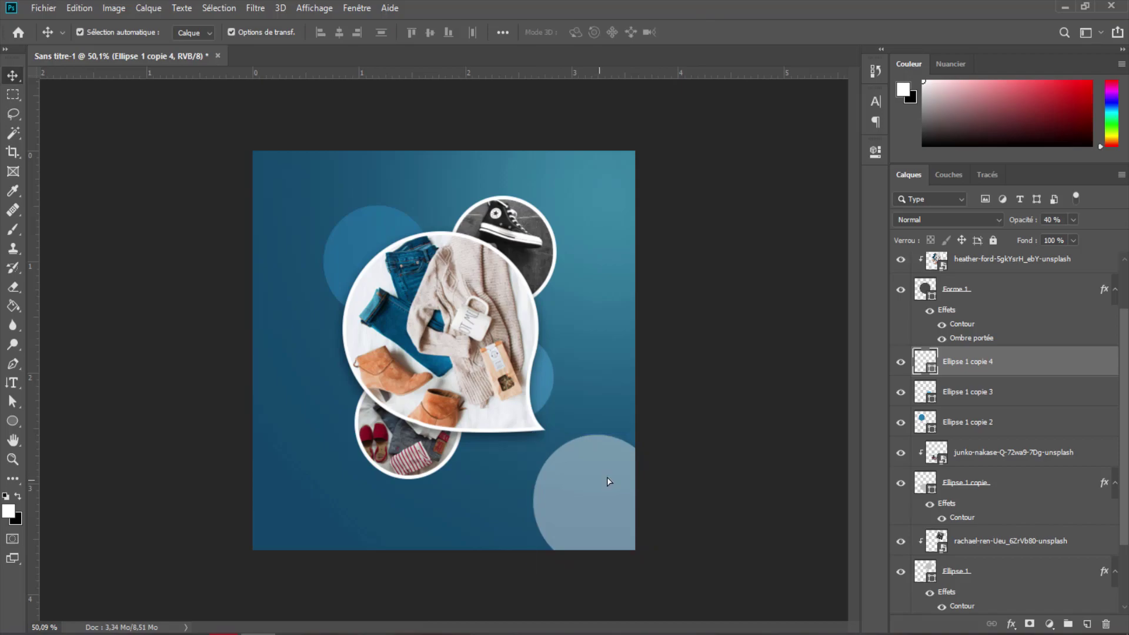
Step: Copy it as a small #206c98 dark-blue circle below the bubble, plus a copy up and to the right
mouse_move(597, 474)
mouse_down()
mouse_move(612, 378)
mouse_move(499, 492)
mouse_up()
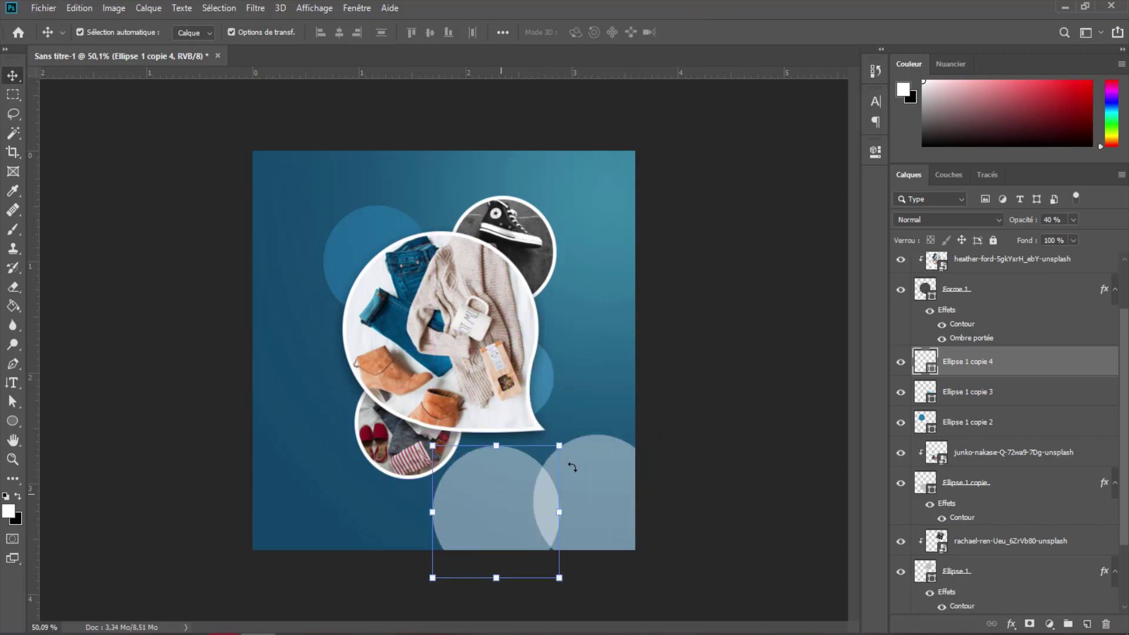
mouse_move(561, 447)
mouse_down()
mouse_move(522, 453)
mouse_move(484, 524)
mouse_move(512, 511)
mouse_up()
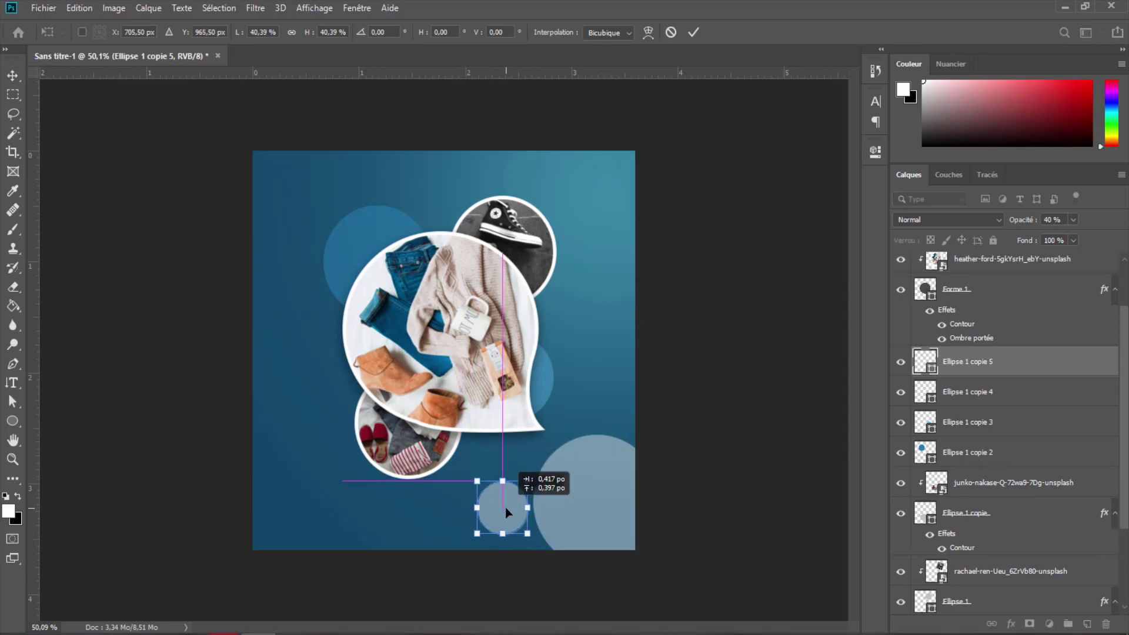
click(694, 32)
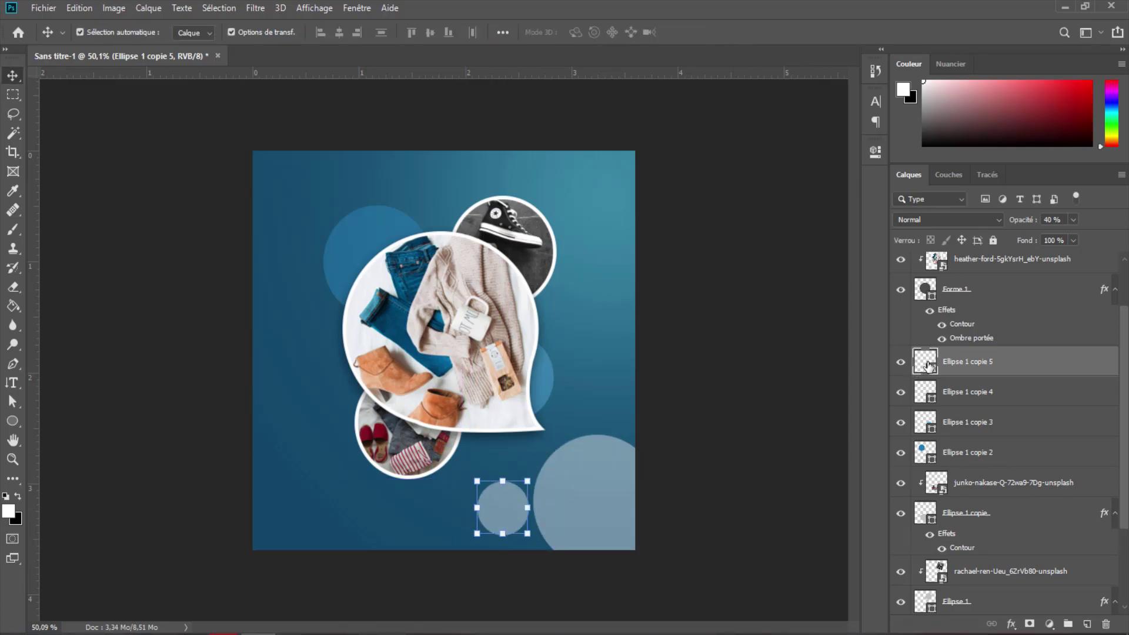
double_click(924, 361)
click(384, 222)
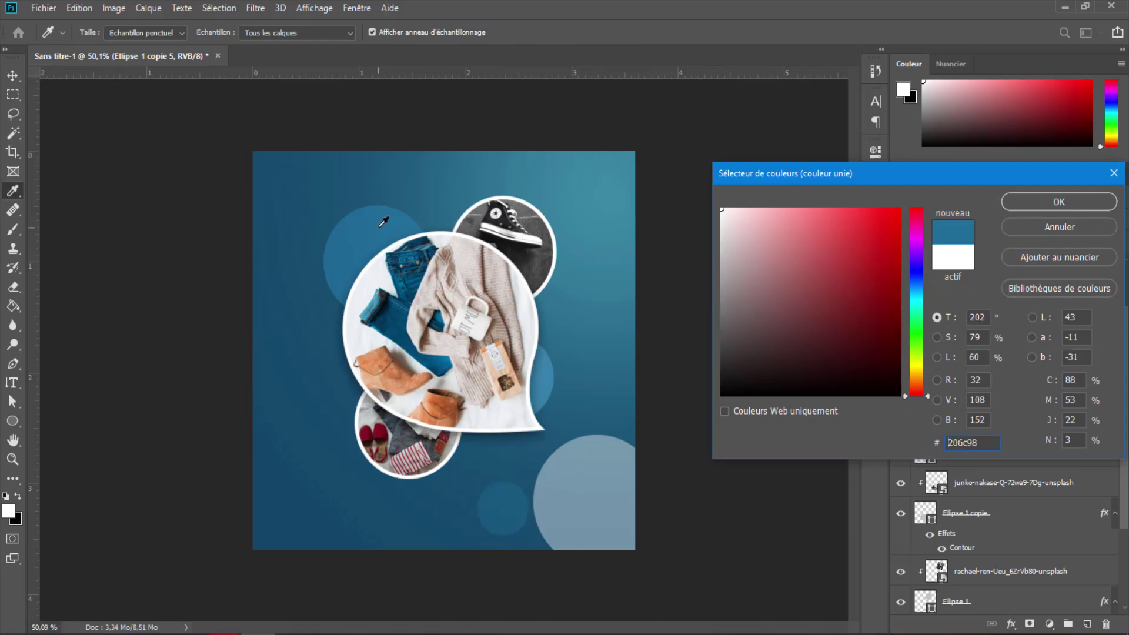
click(1044, 202)
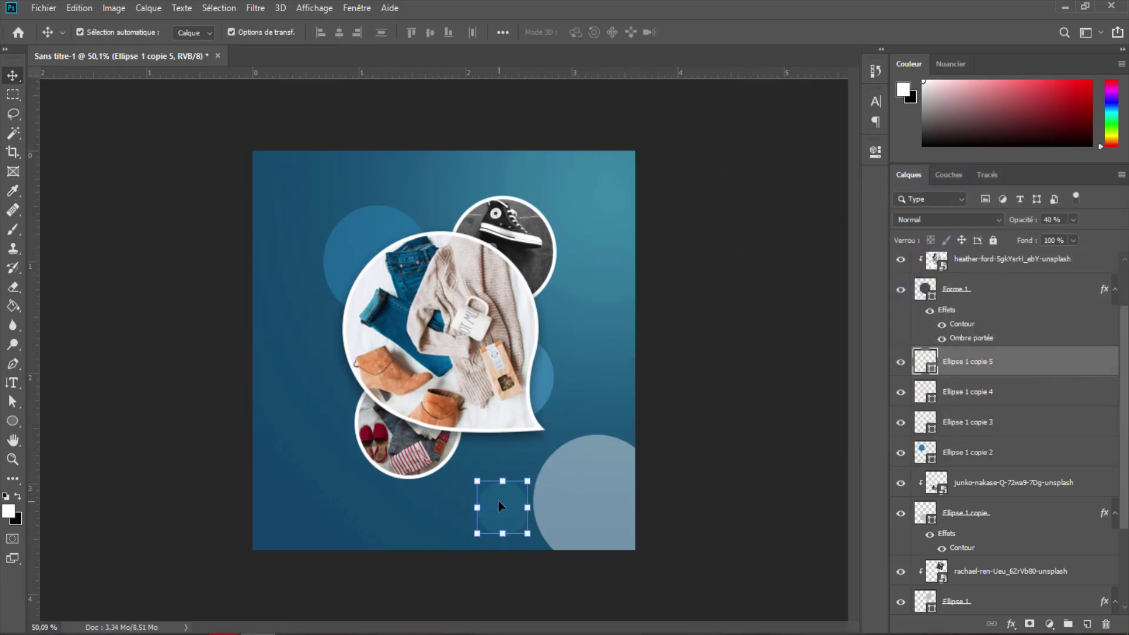
drag(501, 502, 603, 405)
click(605, 315)
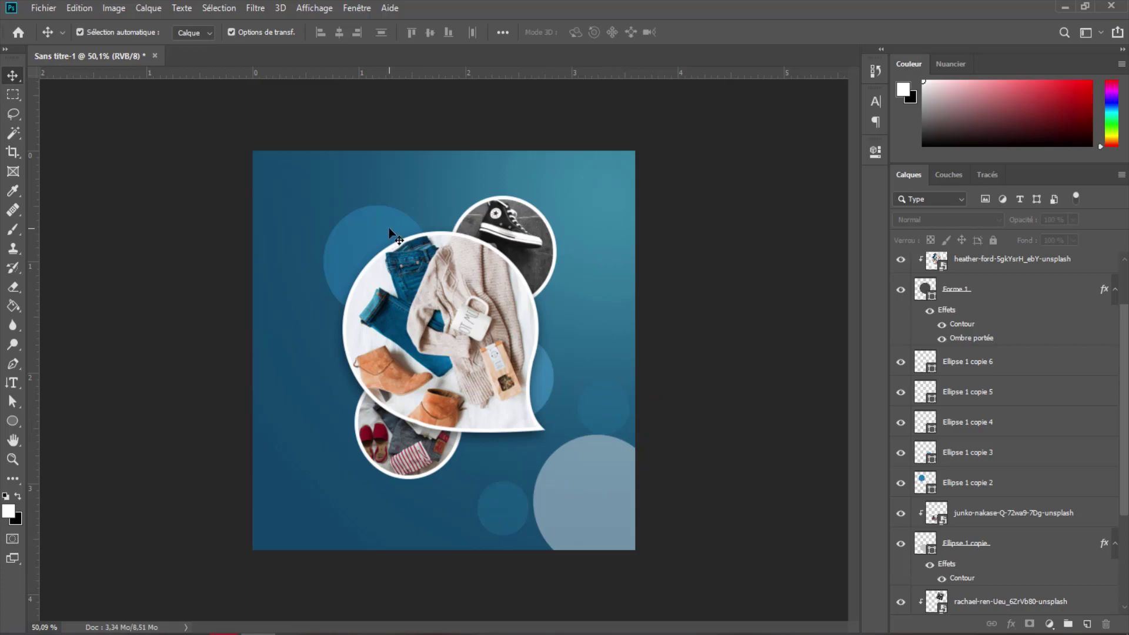
Step: Group the layers from Ellipse 1 through Teinte/Saturation 1 into Groupe 1
click(389, 229)
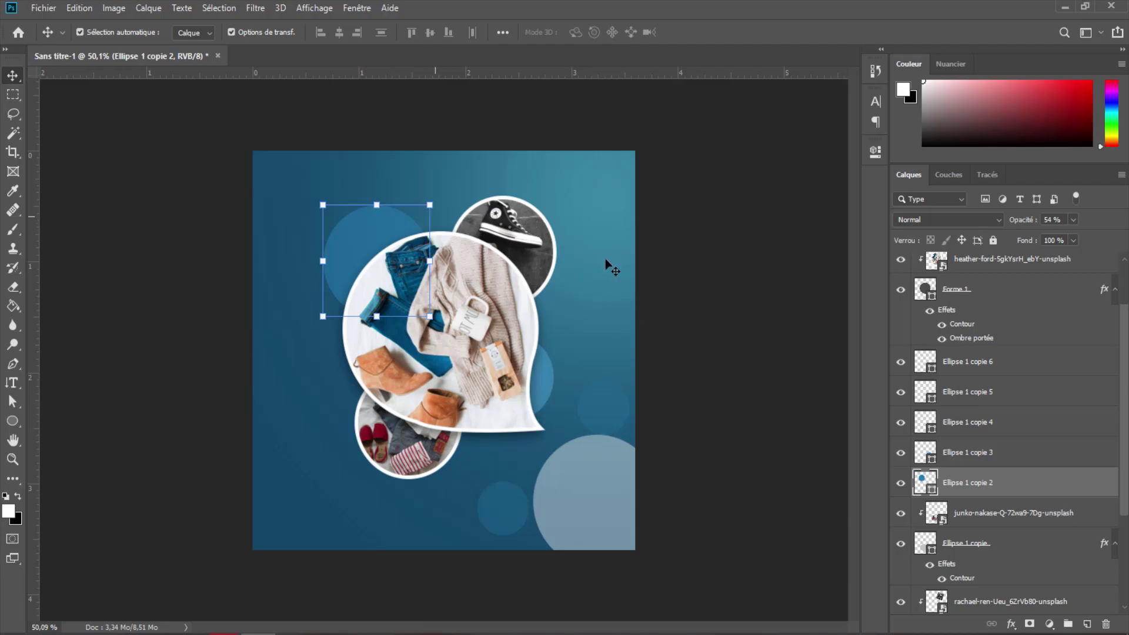
scroll(1006, 534, down, 2)
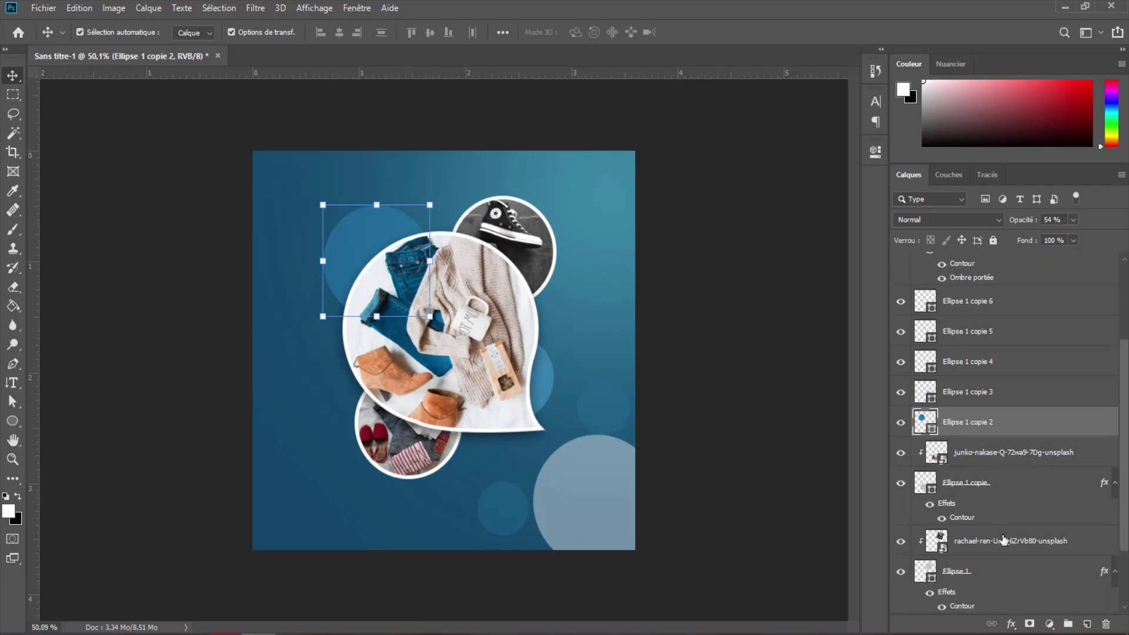
scroll(1003, 539, down, 2)
click(1007, 515)
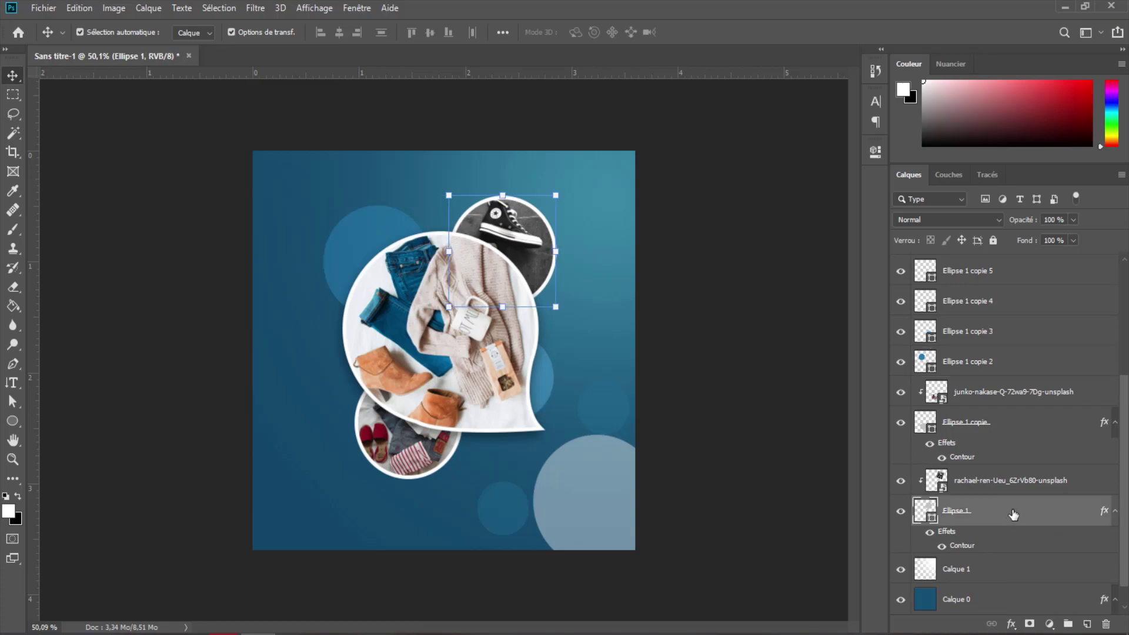
scroll(1017, 498, up, 6)
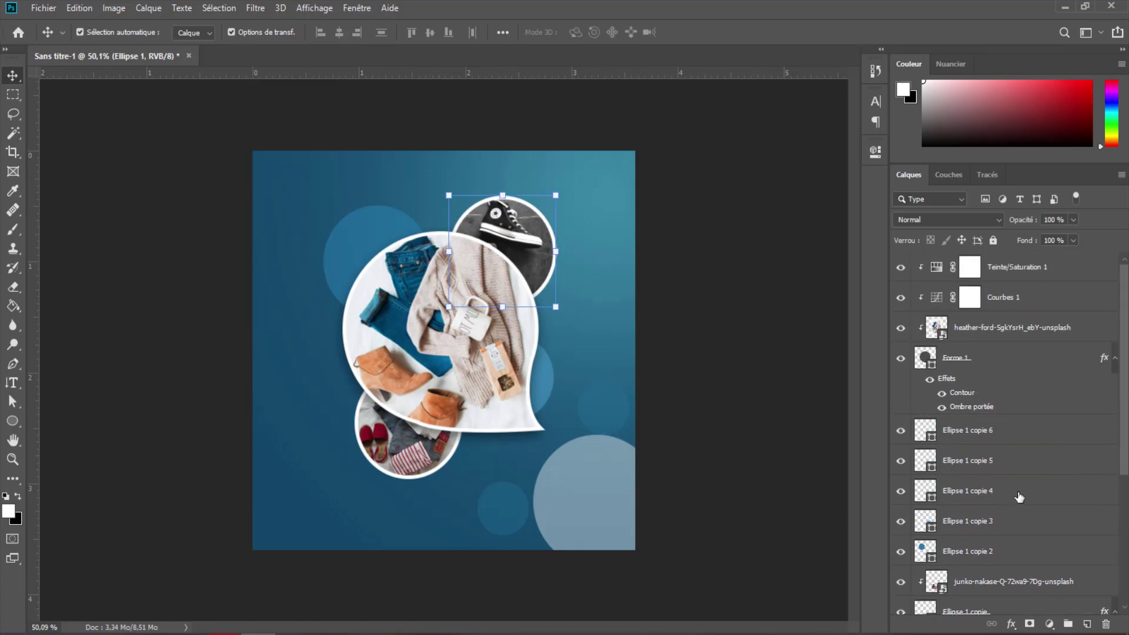
scroll(1019, 497, down, 2)
scroll(1018, 497, up, 2)
shift+click(986, 276)
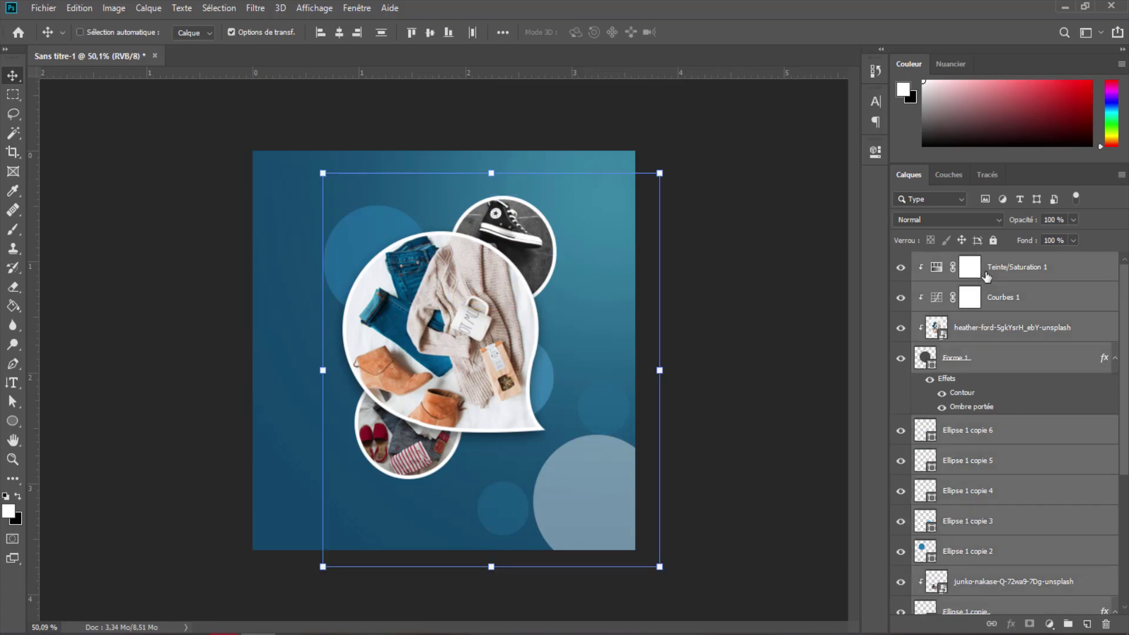
key(ctrl+g)
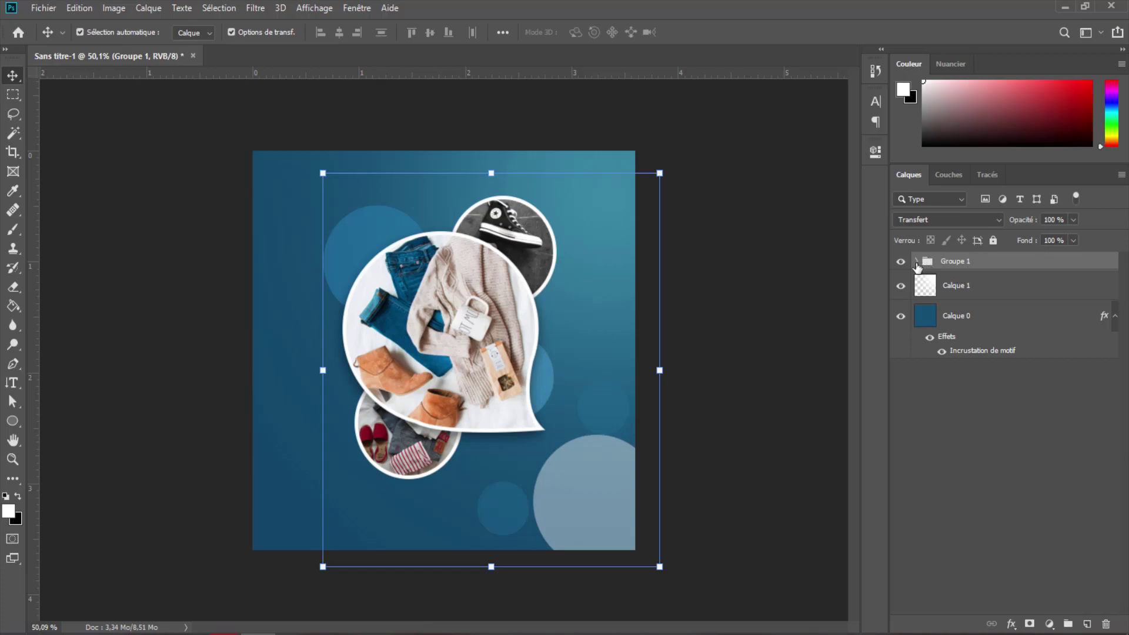
Step: Group the three decorative circles as Groupe 2 just above Calque 1, then collapse Groupe 1
click(915, 261)
click(605, 523)
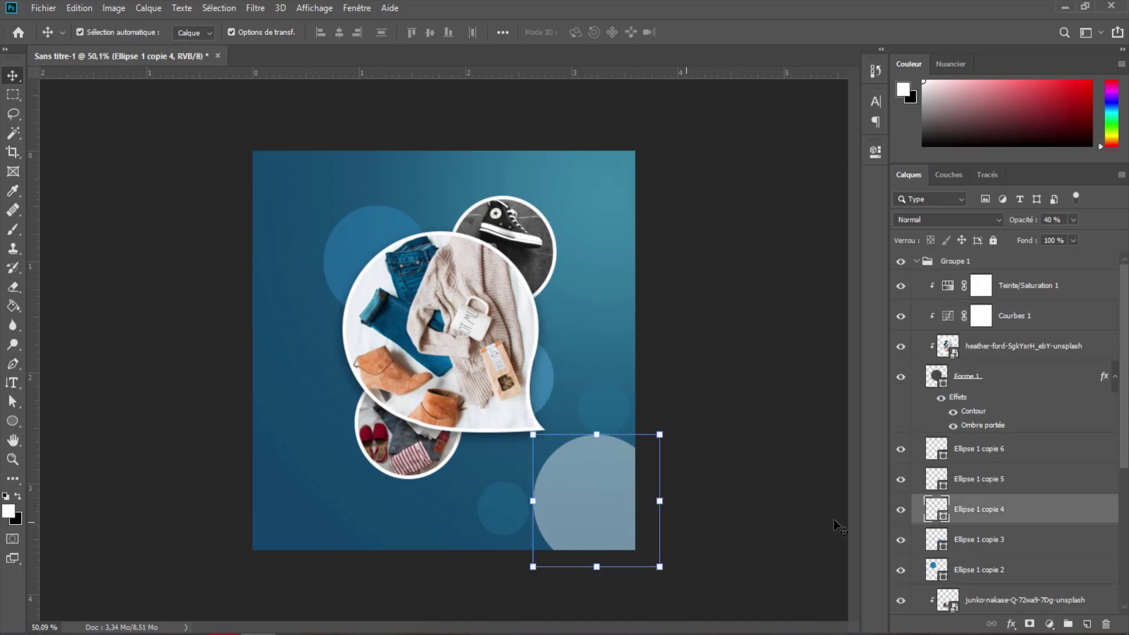
shift+click(497, 508)
shift+click(619, 414)
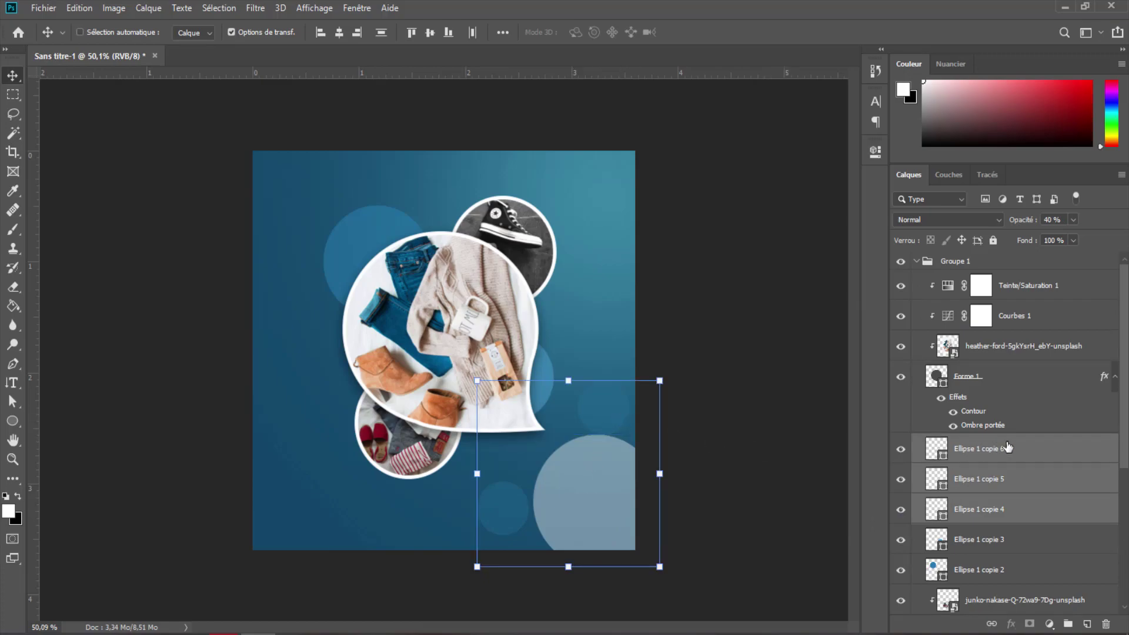
key(ctrl+g)
mouse_move(1007, 446)
mouse_down()
mouse_move(1006, 585)
mouse_move(999, 528)
mouse_up()
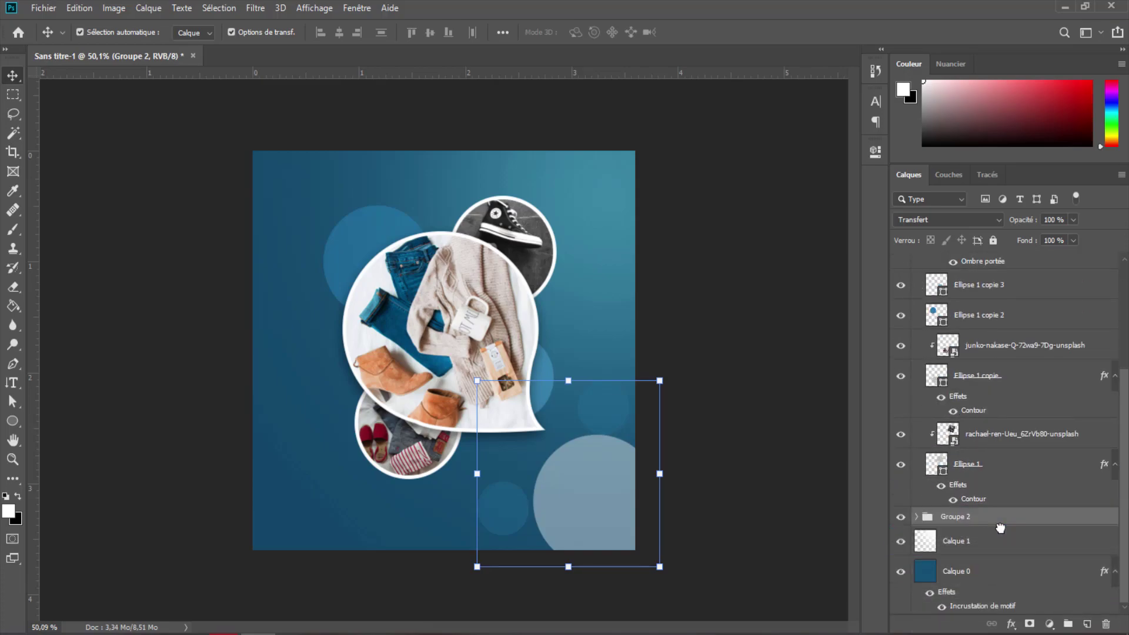
scroll(1004, 505, up, 5)
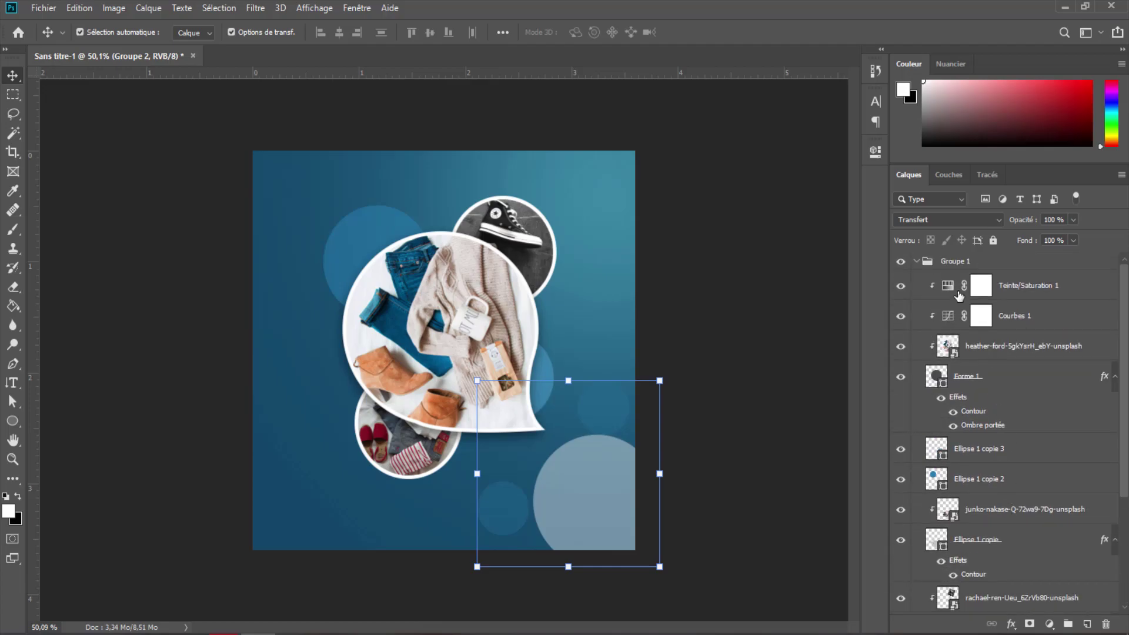
click(916, 261)
Step: Scale Groupe 1 to 91.48% and nudge it right, with auto-select briefly set to Groupe
click(955, 263)
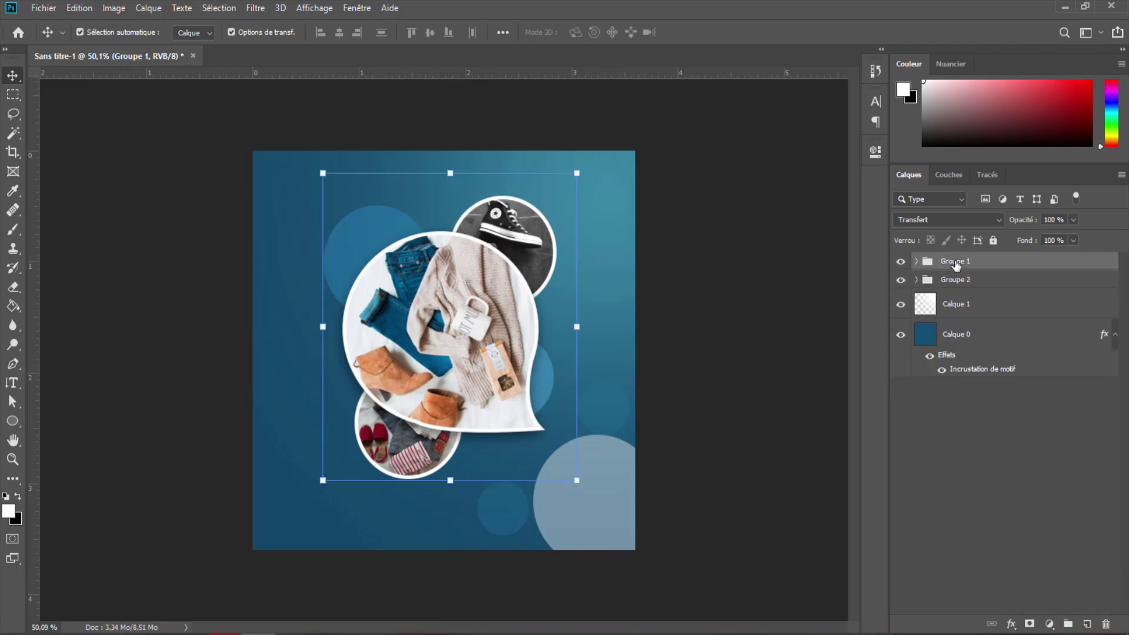
click(208, 33)
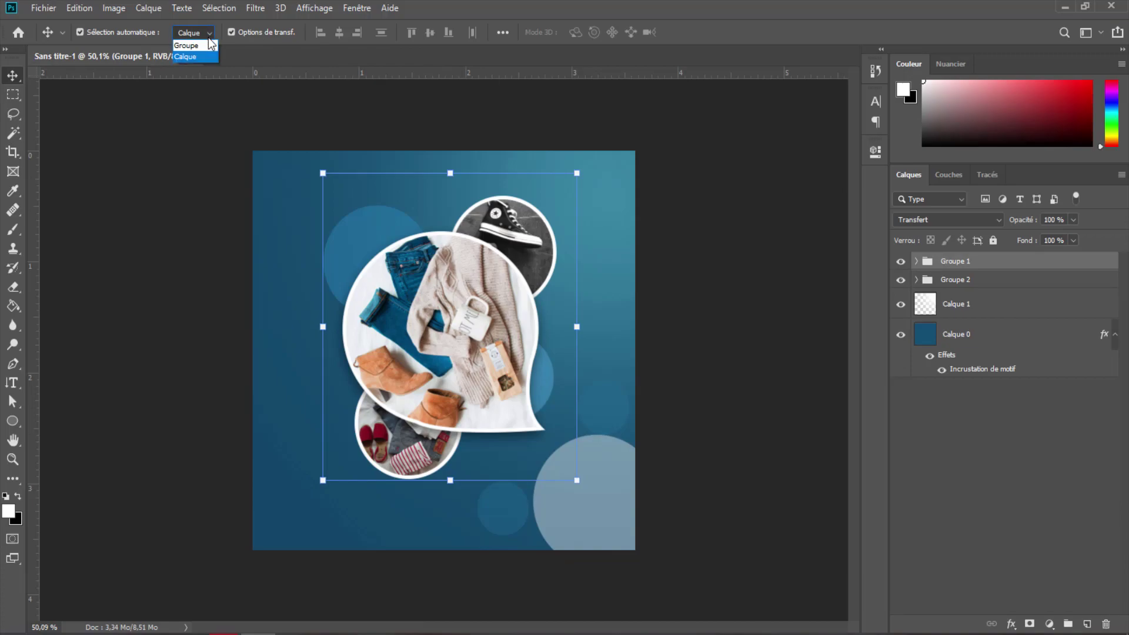
click(192, 44)
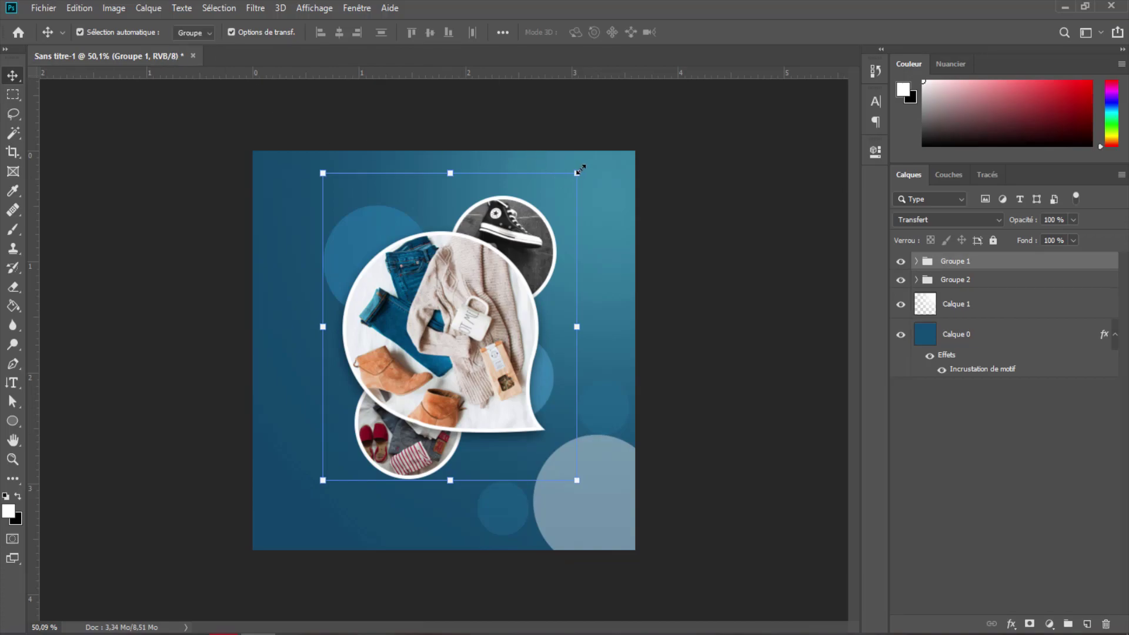
drag(579, 170, 559, 186)
drag(506, 288, 541, 301)
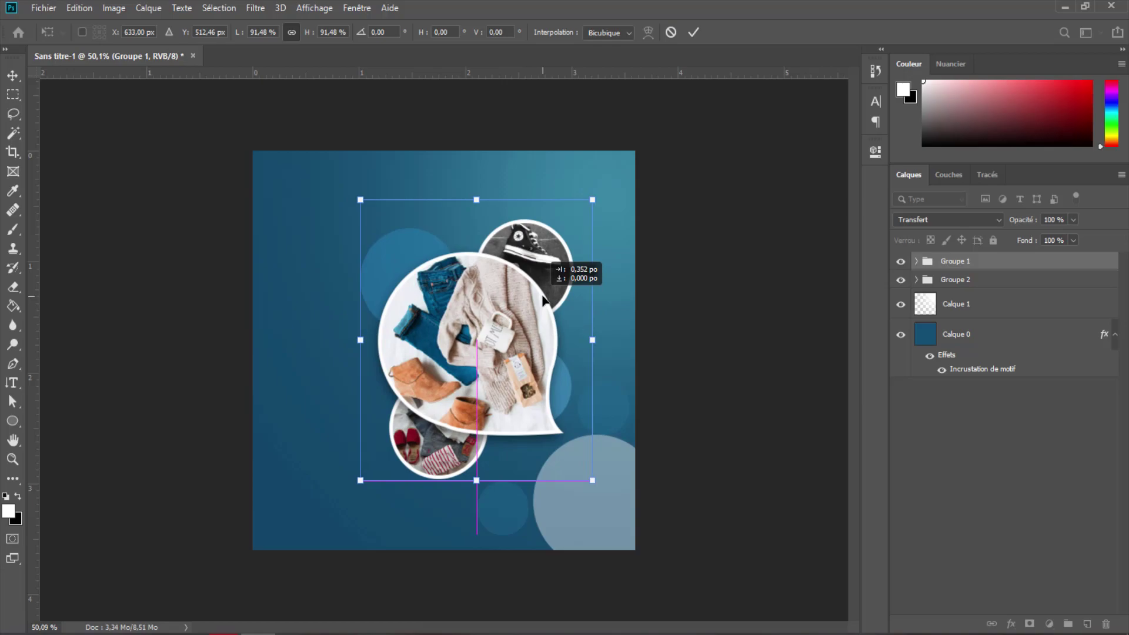
mouse_move(545, 298)
mouse_down()
mouse_move(547, 288)
mouse_move(541, 296)
mouse_up()
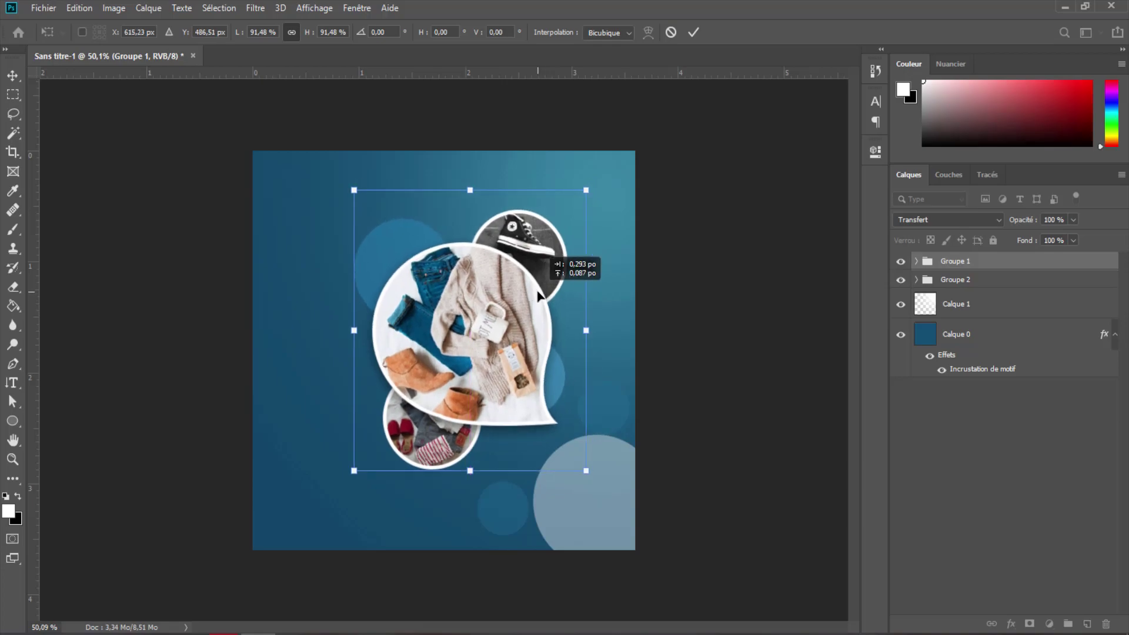
click(694, 32)
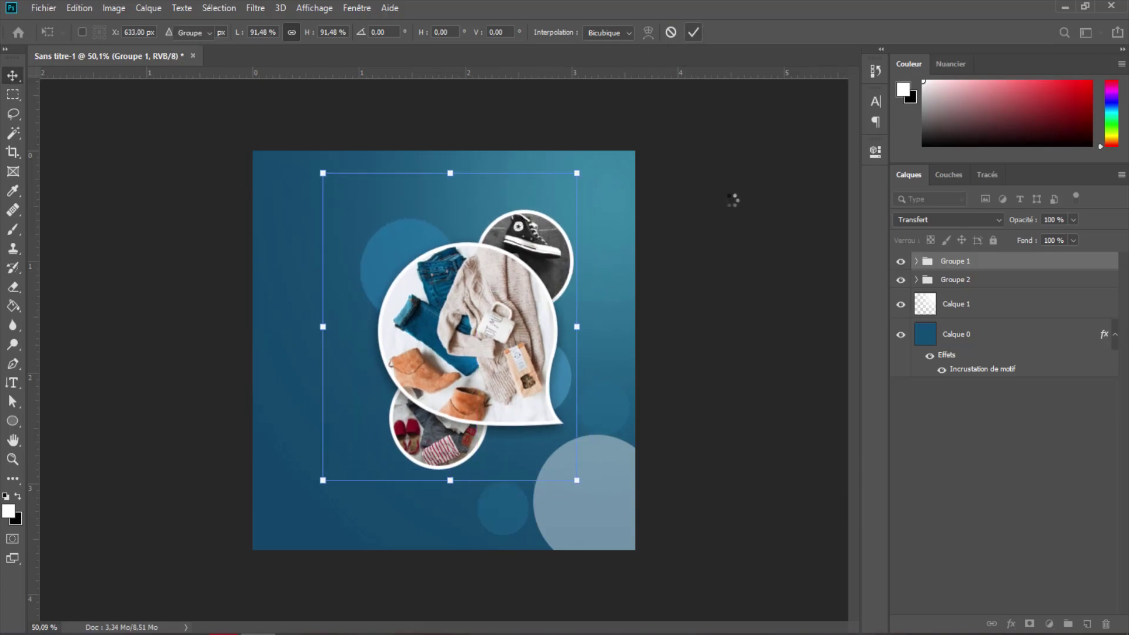
click(193, 33)
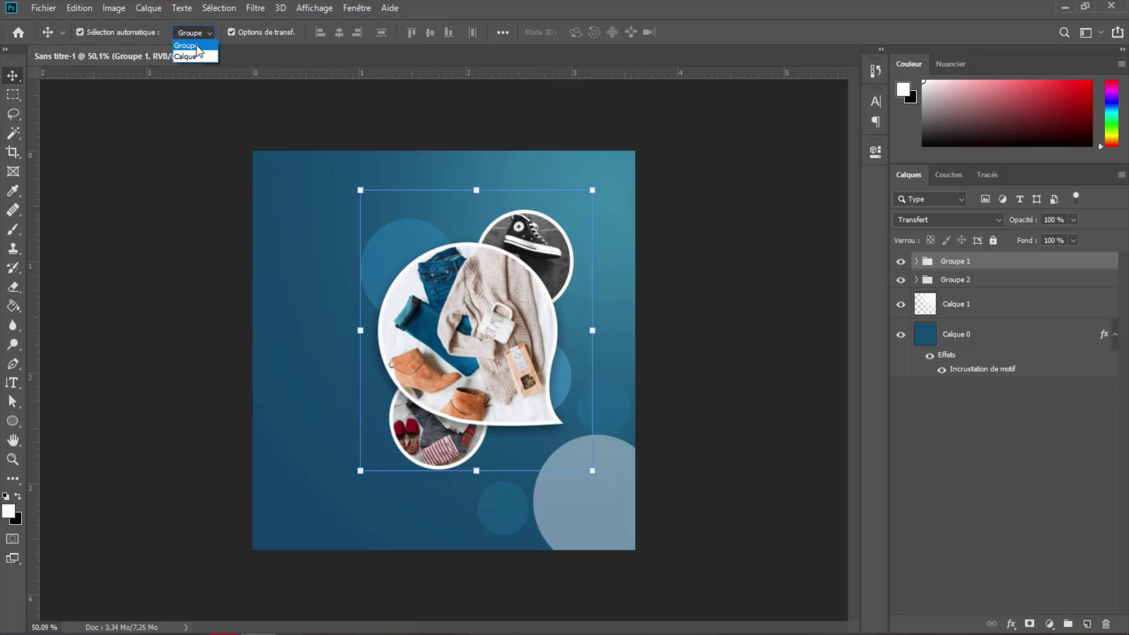
click(185, 57)
Step: Set Forme 1's 10 px stroke colour to dark blue #0d3f5c in its layer style
click(440, 256)
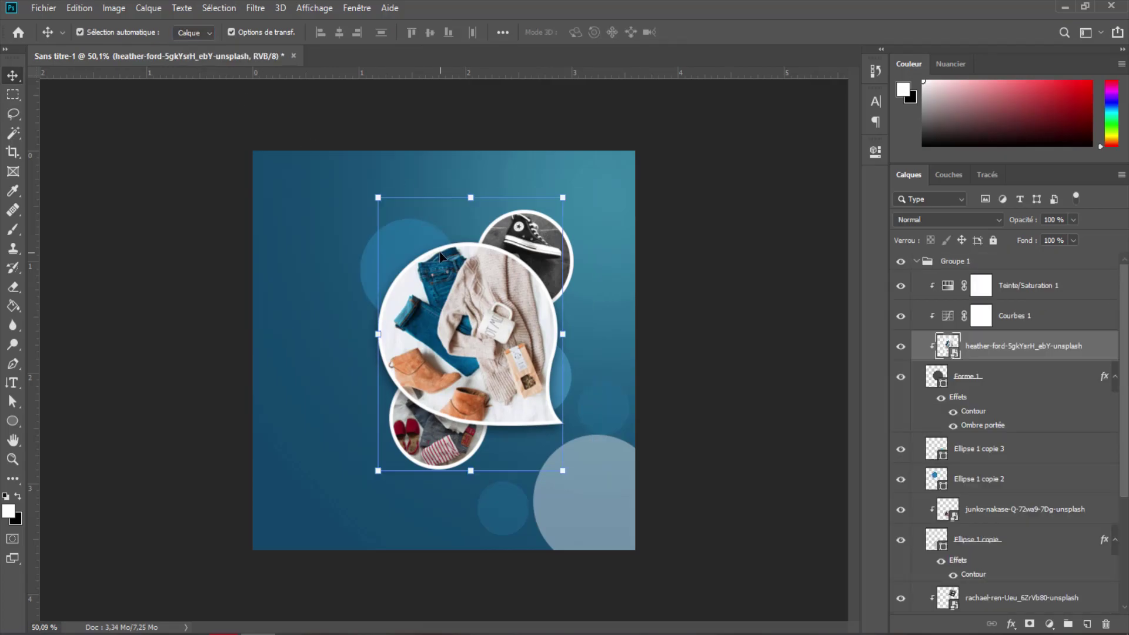
click(1007, 380)
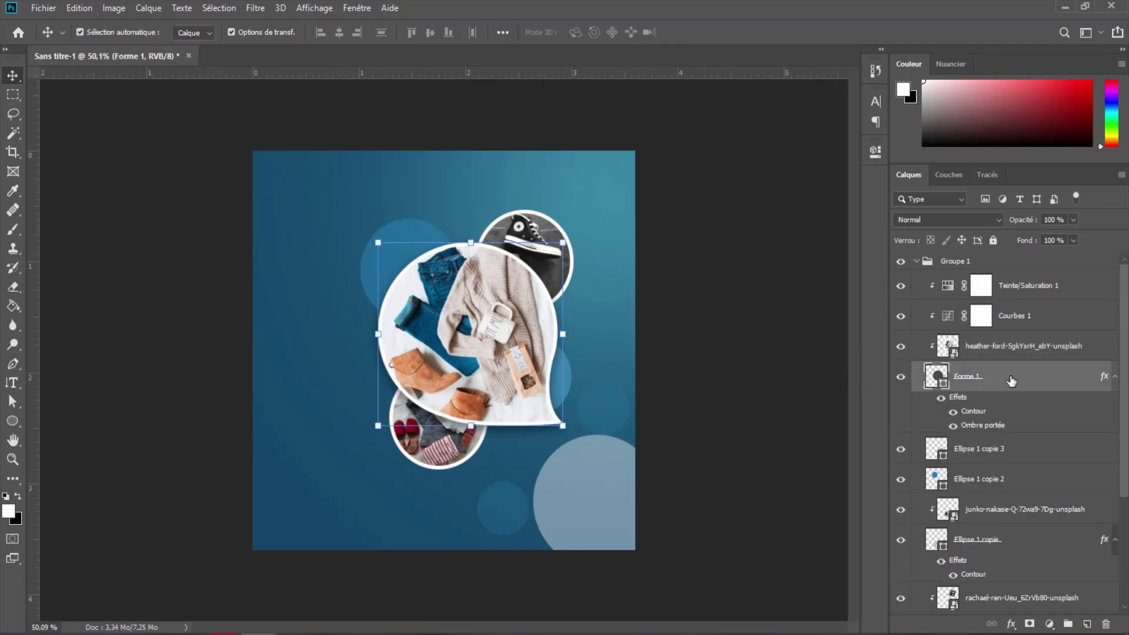
right_click(1011, 381)
click(733, 82)
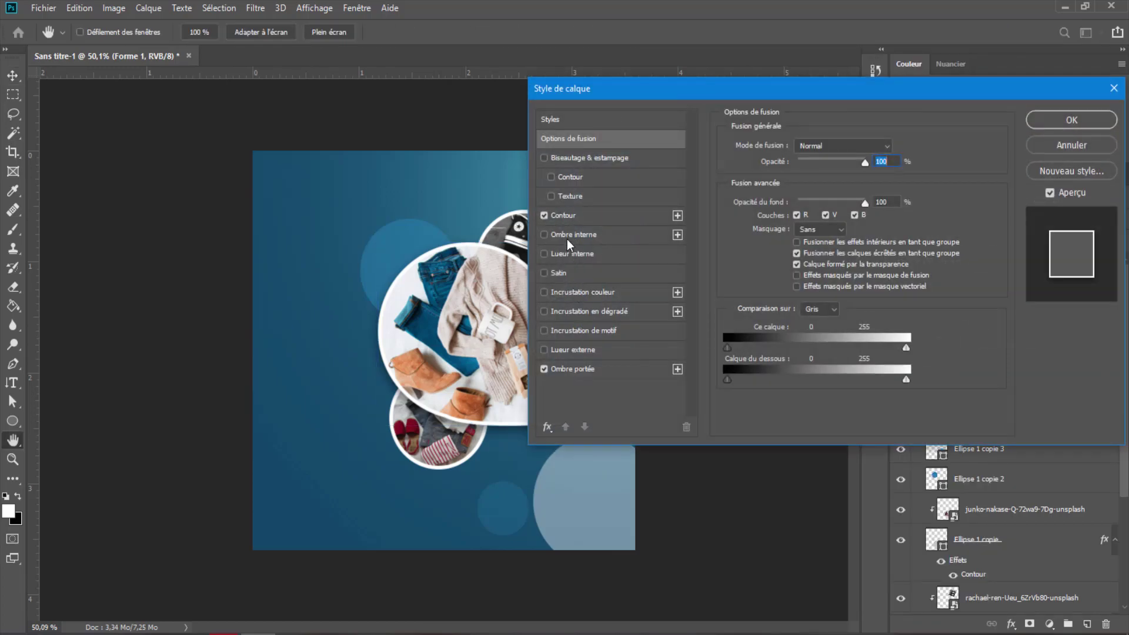
click(564, 215)
click(768, 259)
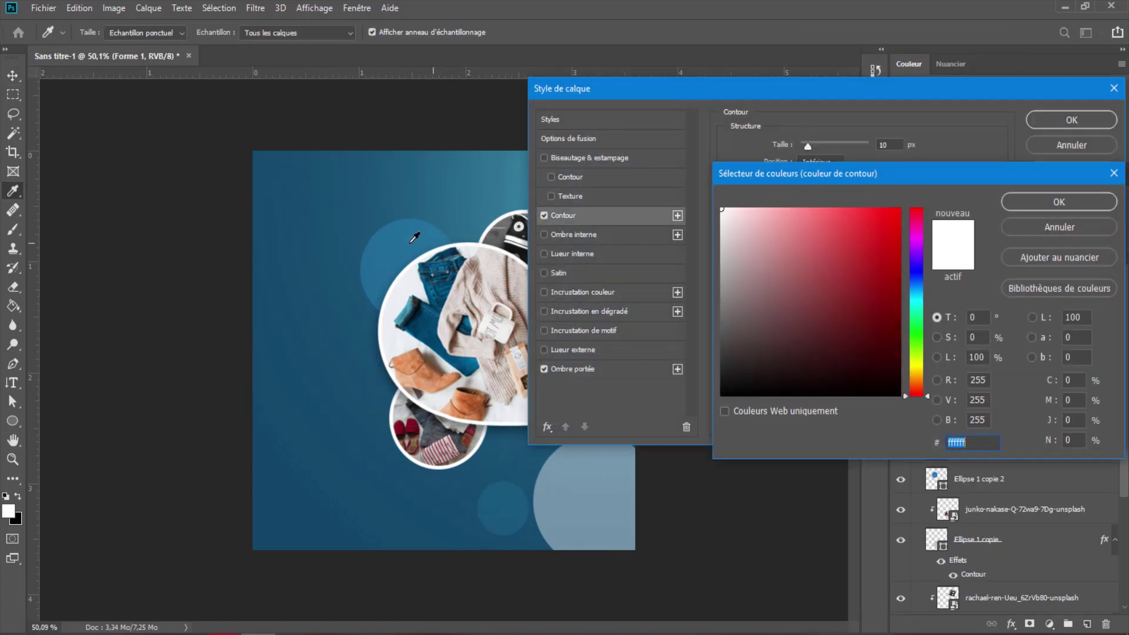
click(411, 241)
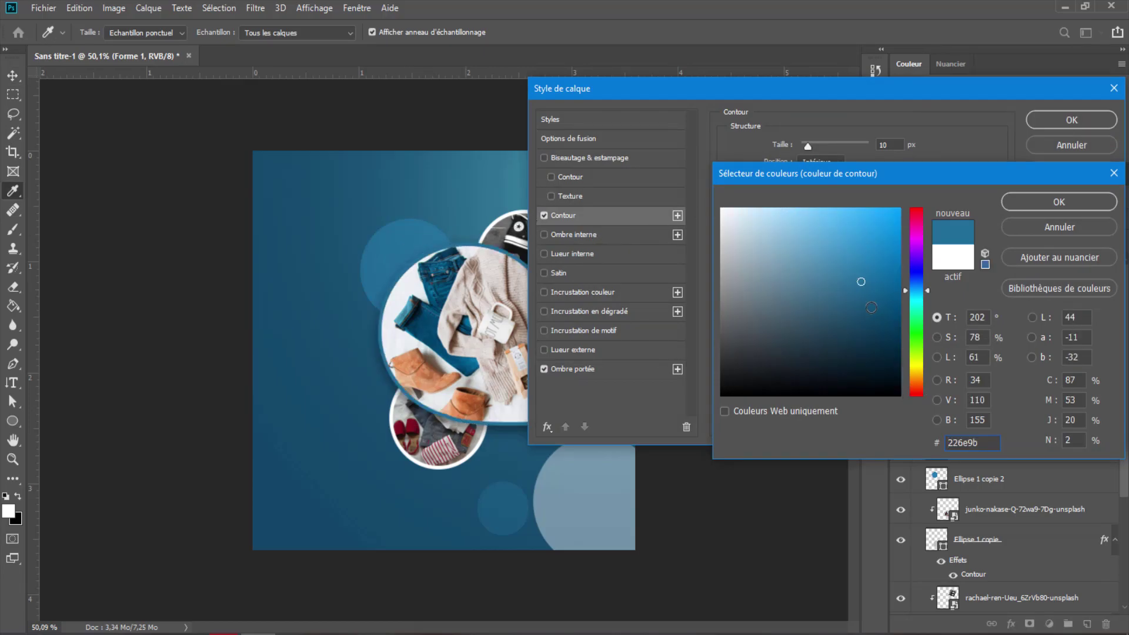
drag(871, 307, 875, 328)
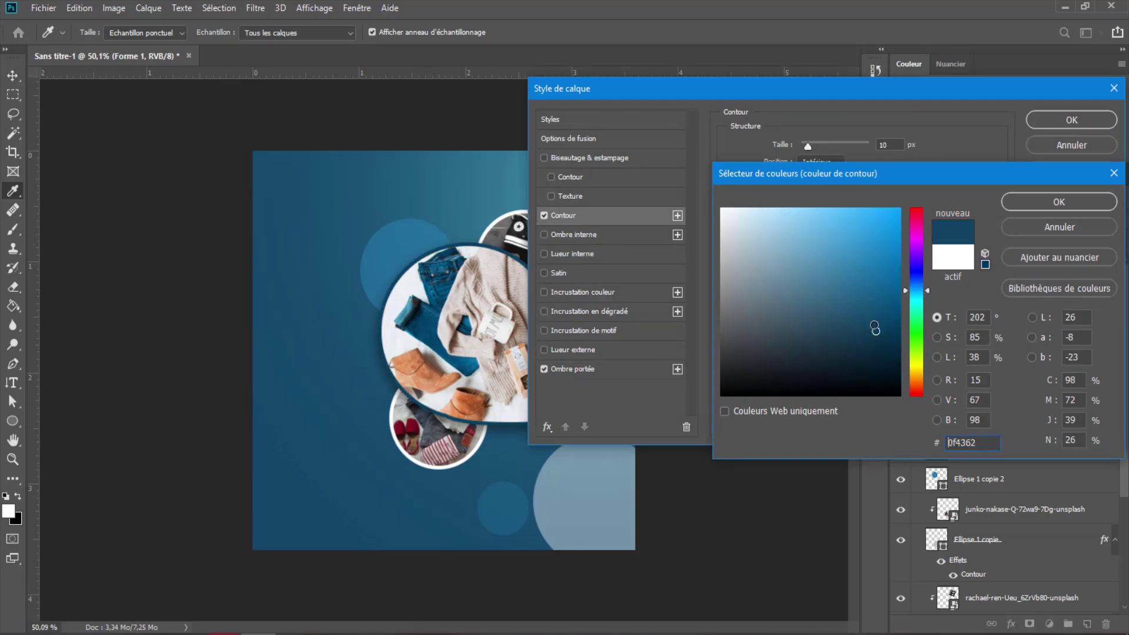
click(1067, 203)
click(1055, 122)
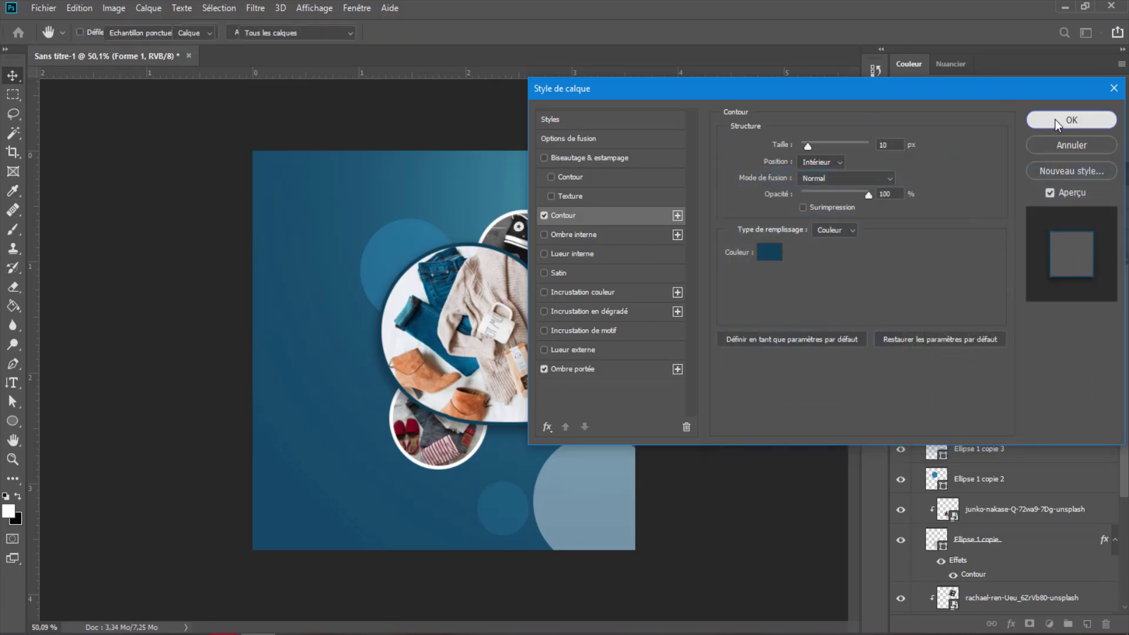
Step: Open the layer style settings for the sneaker circle layer, Ellipse 1
click(567, 236)
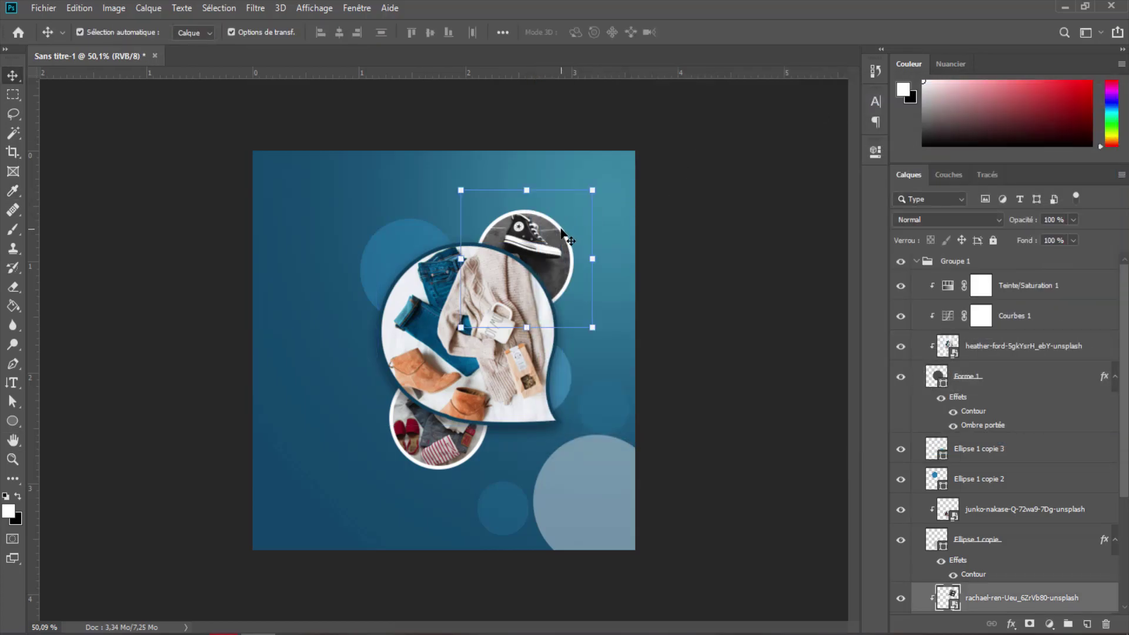
scroll(1039, 480, down, 2)
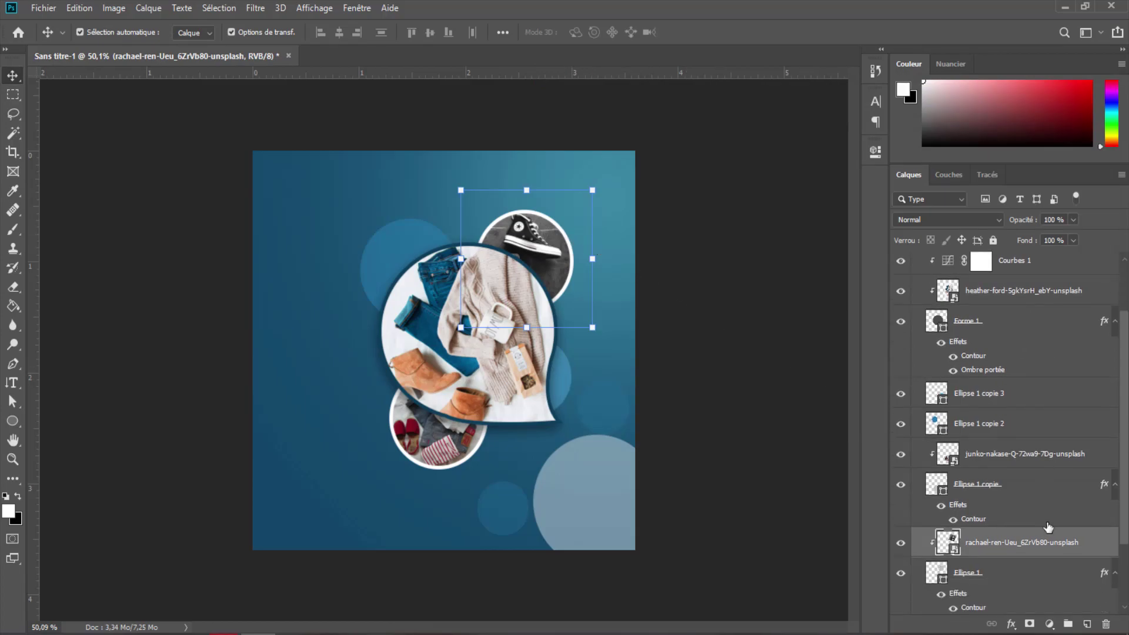
scroll(1022, 505, down, 2)
click(1007, 534)
right_click(1007, 534)
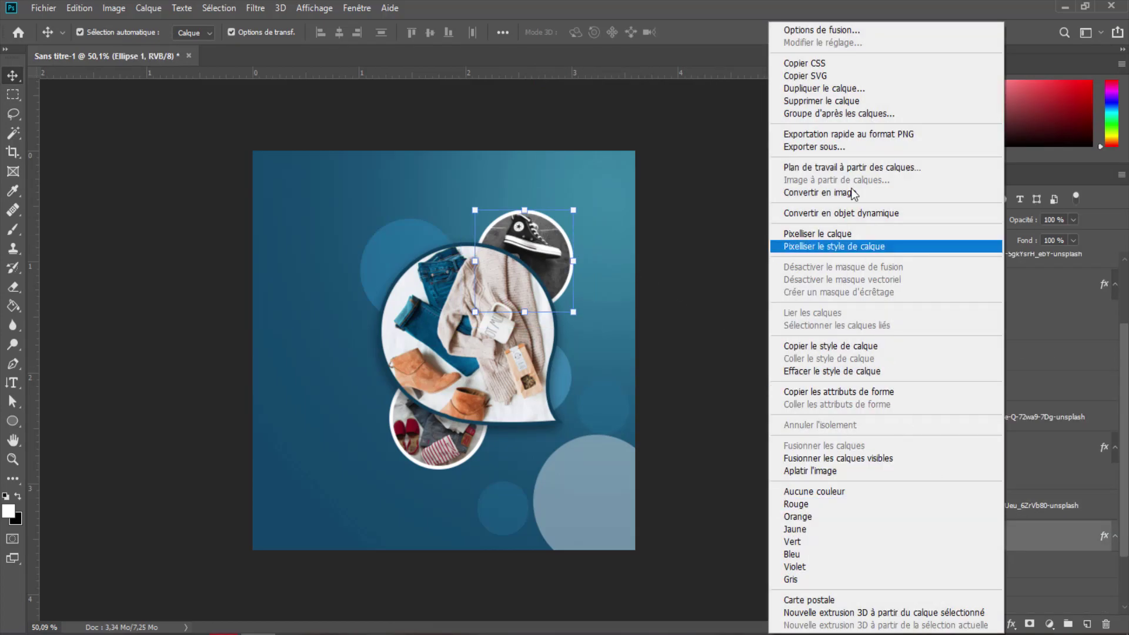
click(836, 30)
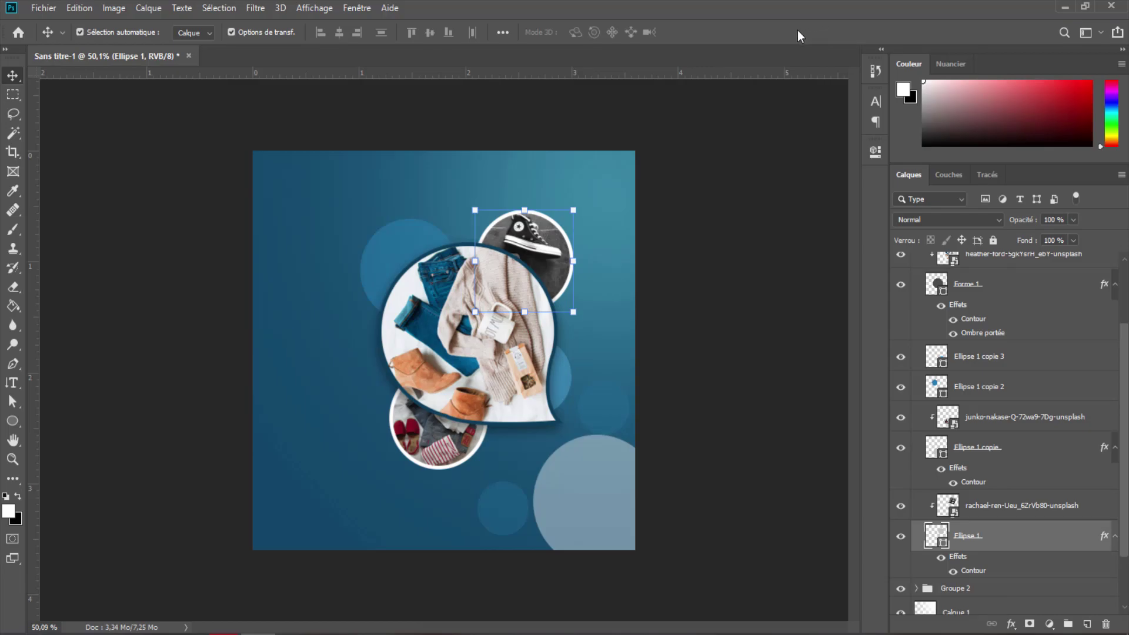
click(564, 293)
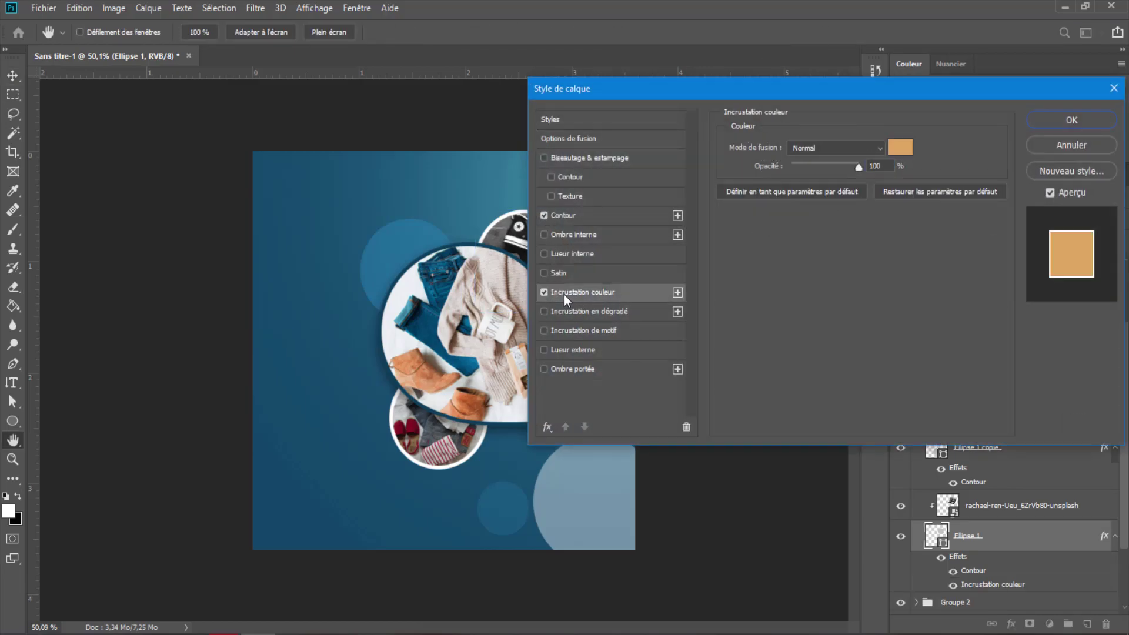
click(545, 293)
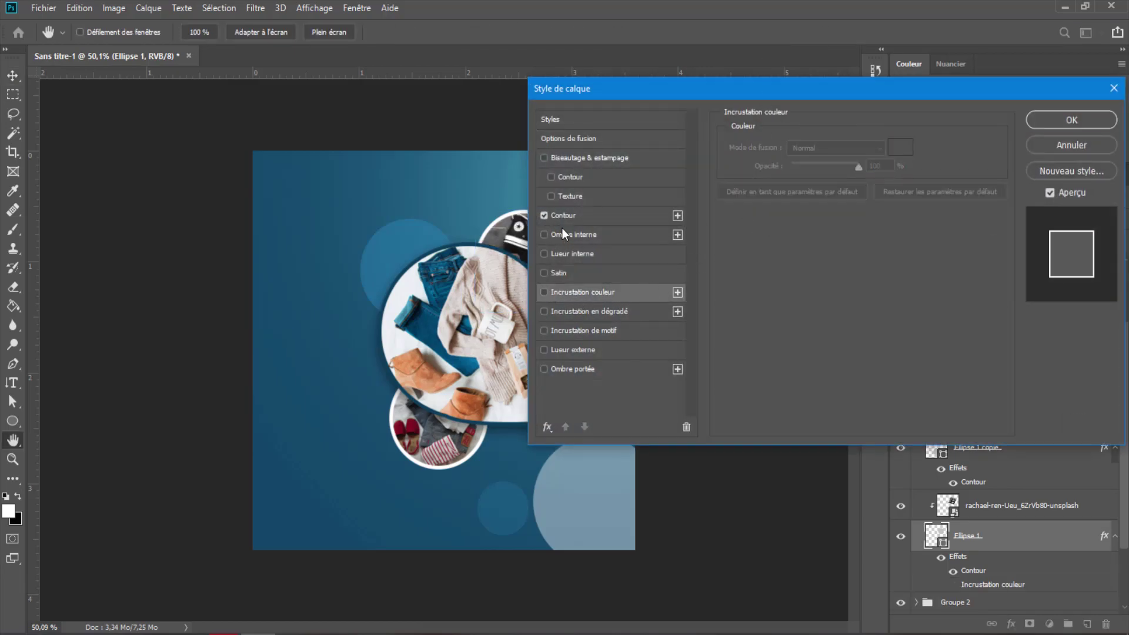
Step: Change Ellipse 1's stroke colour to light blue #6bc2f6 and apply the style
click(563, 215)
click(767, 252)
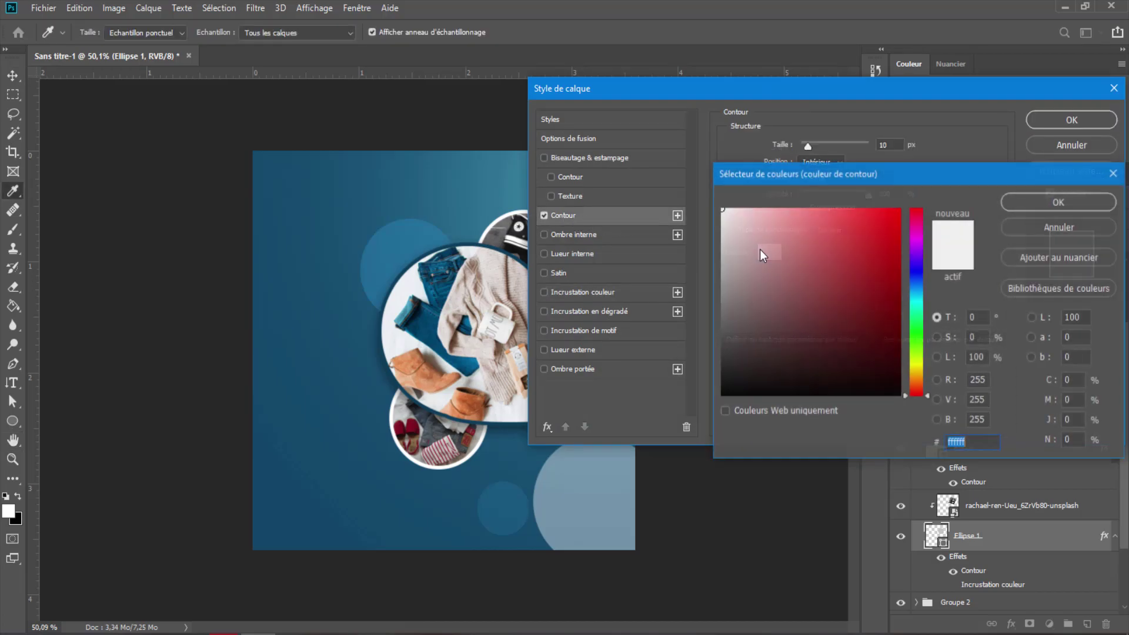
click(425, 249)
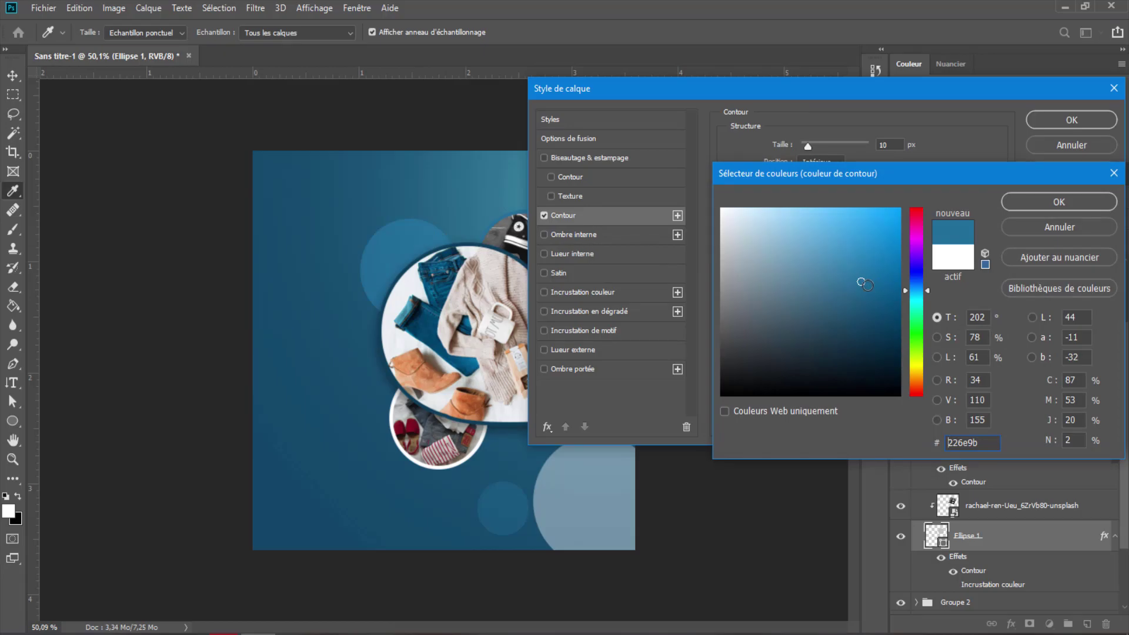
drag(834, 222, 822, 215)
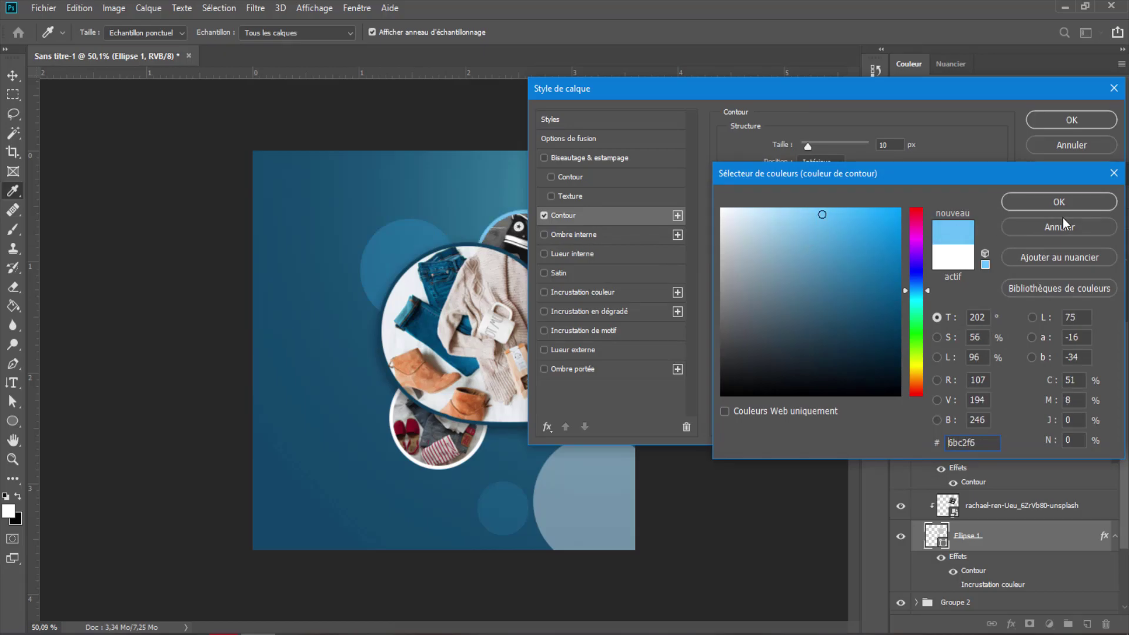
click(1058, 202)
click(1071, 120)
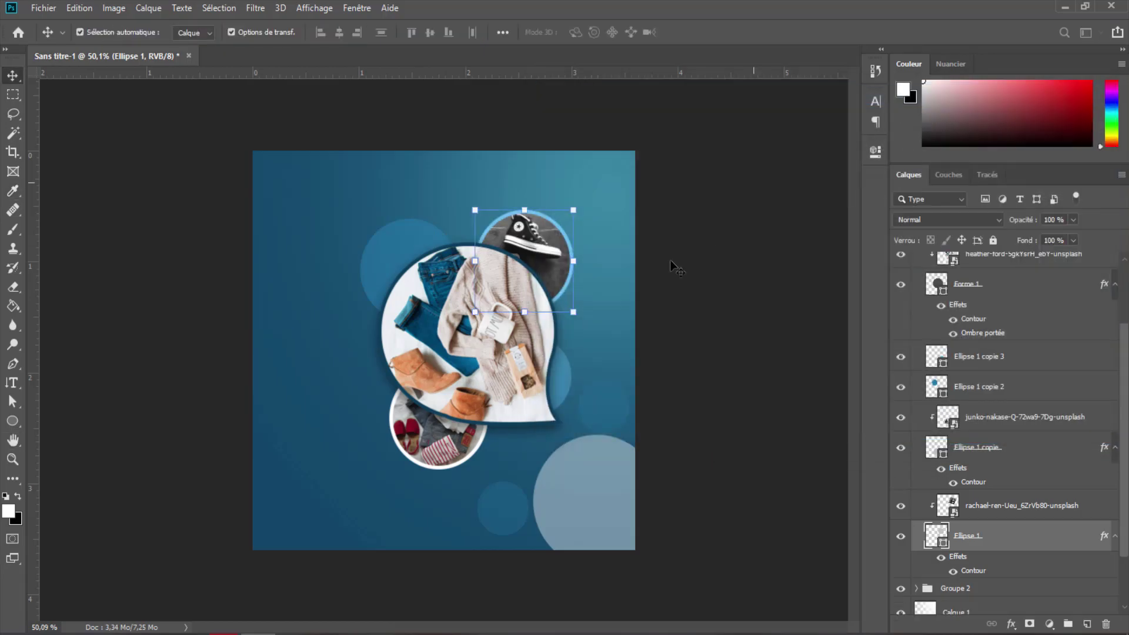
click(481, 450)
Step: Set the lower circle Ellipse 1 copie's stroke colour to light blue #88c2e5
click(1007, 448)
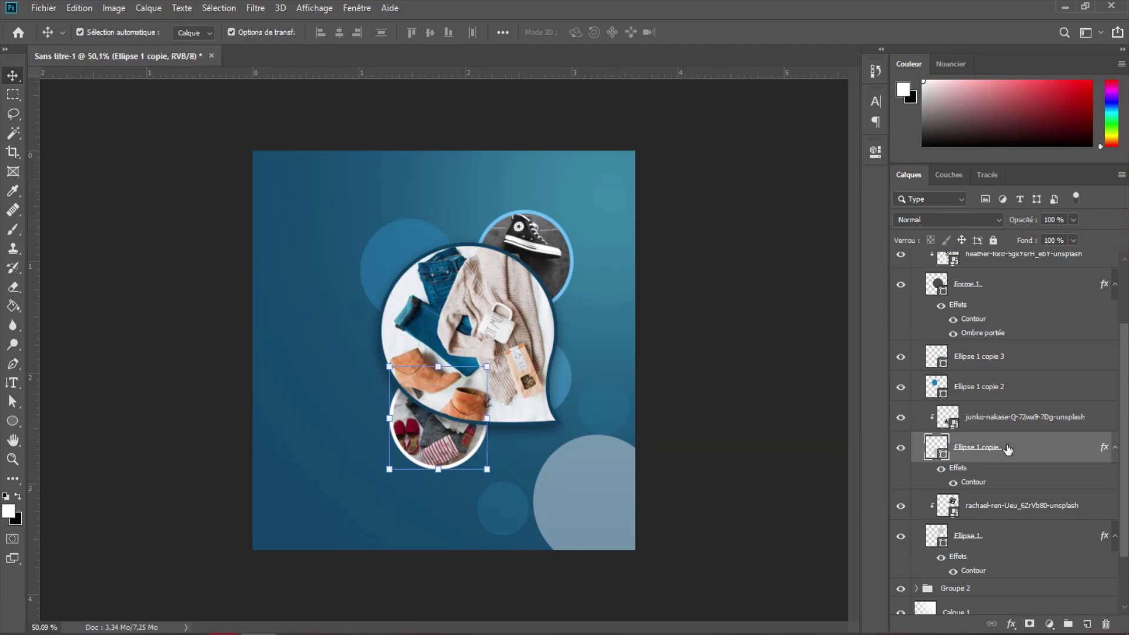
right_click(1007, 448)
click(852, 29)
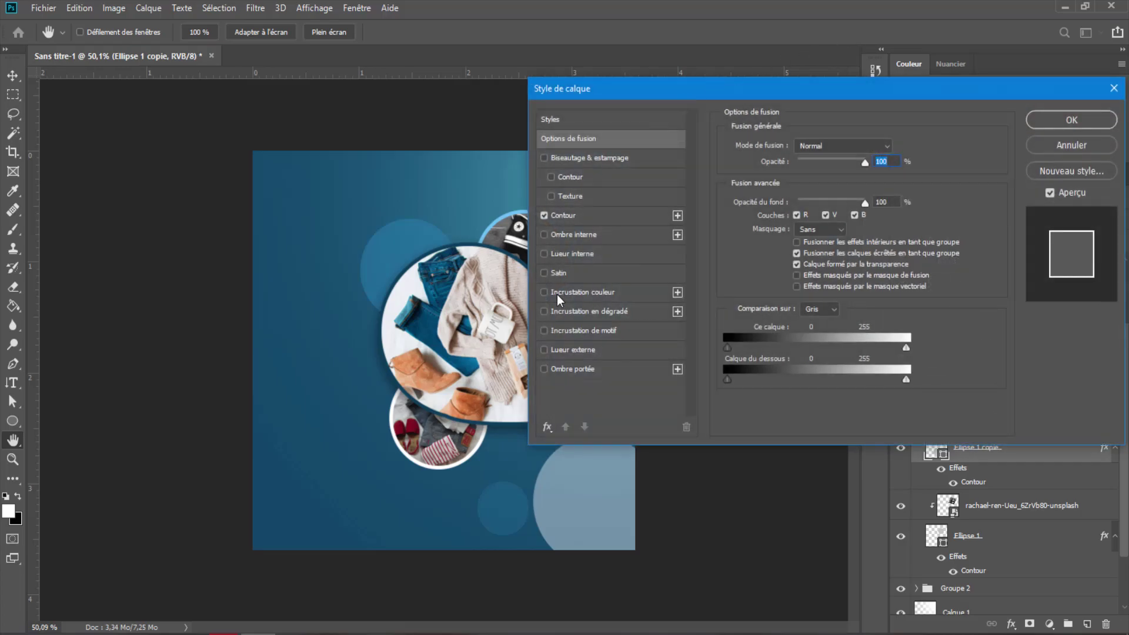
click(560, 214)
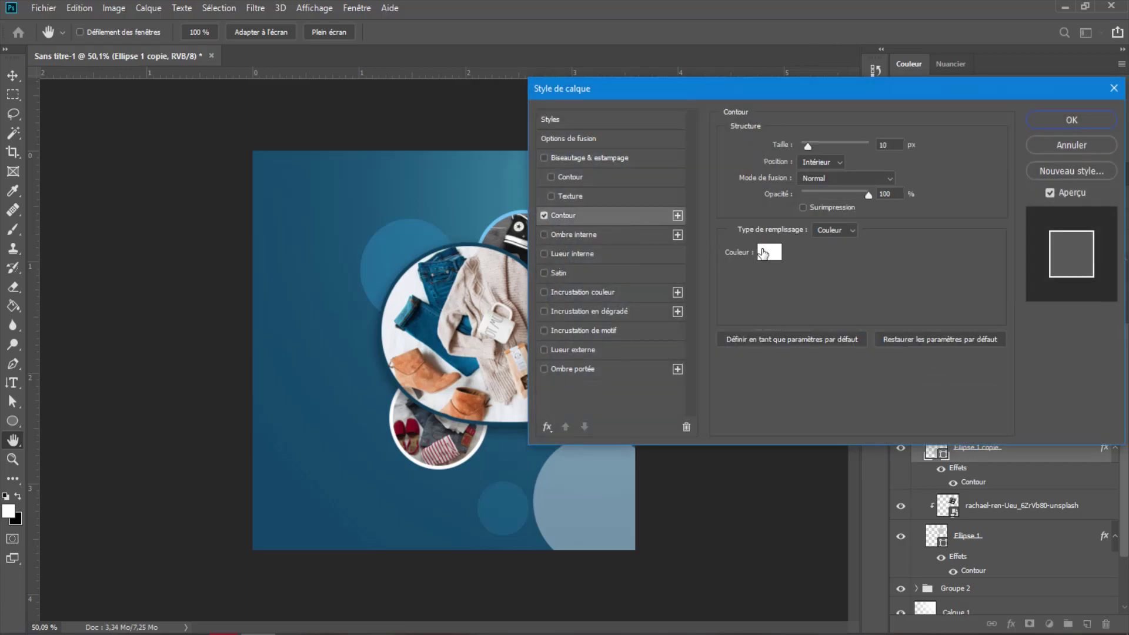
click(763, 253)
click(417, 272)
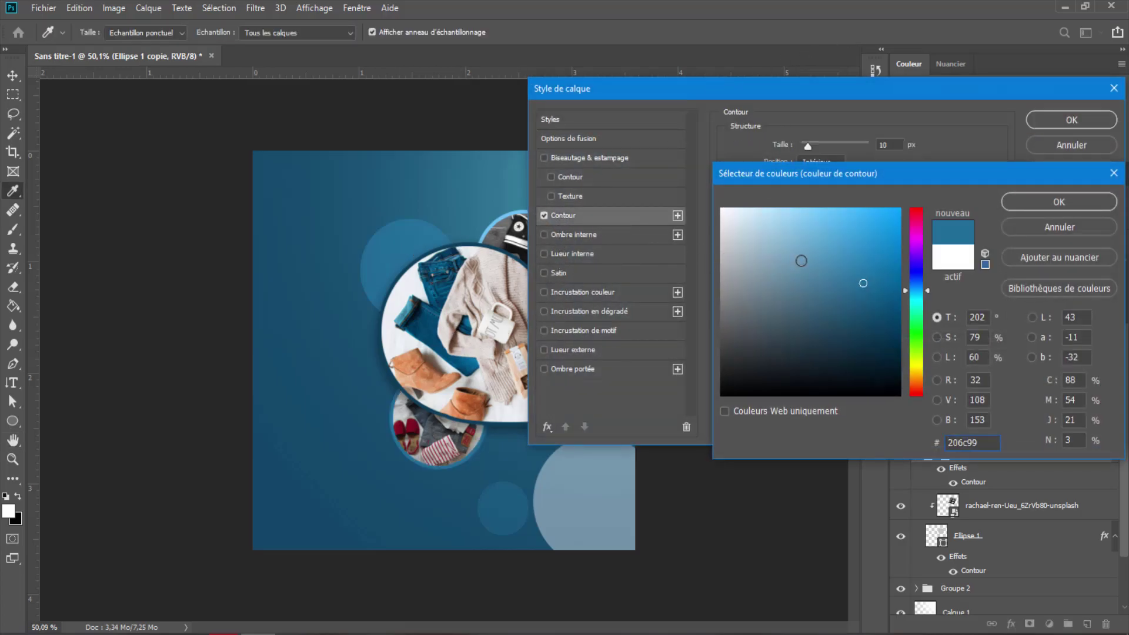
click(793, 227)
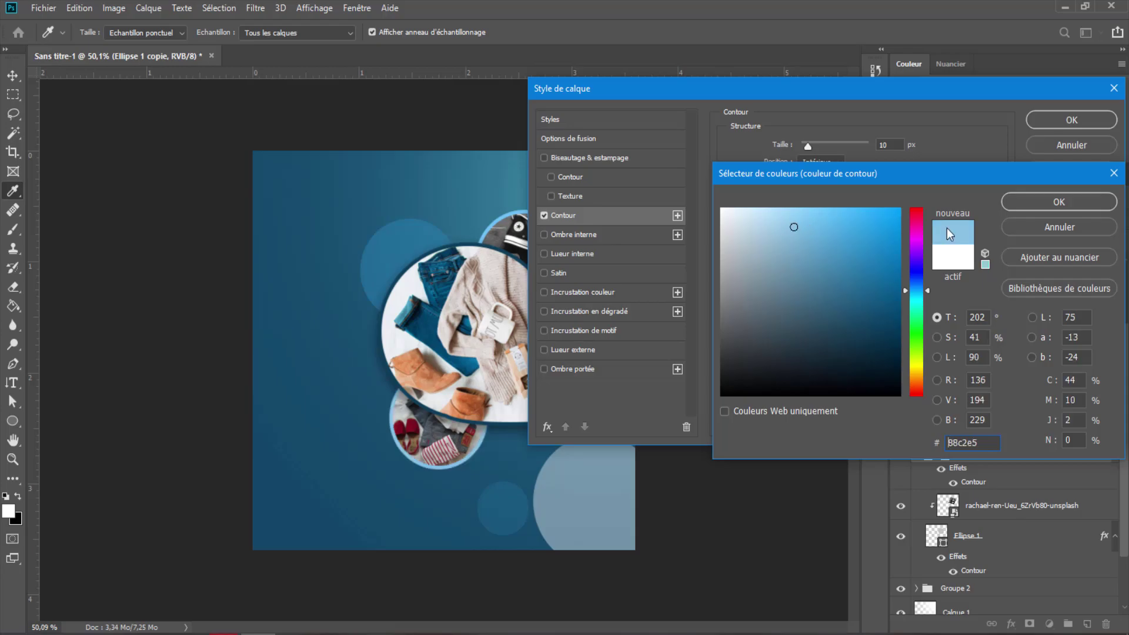
click(1062, 200)
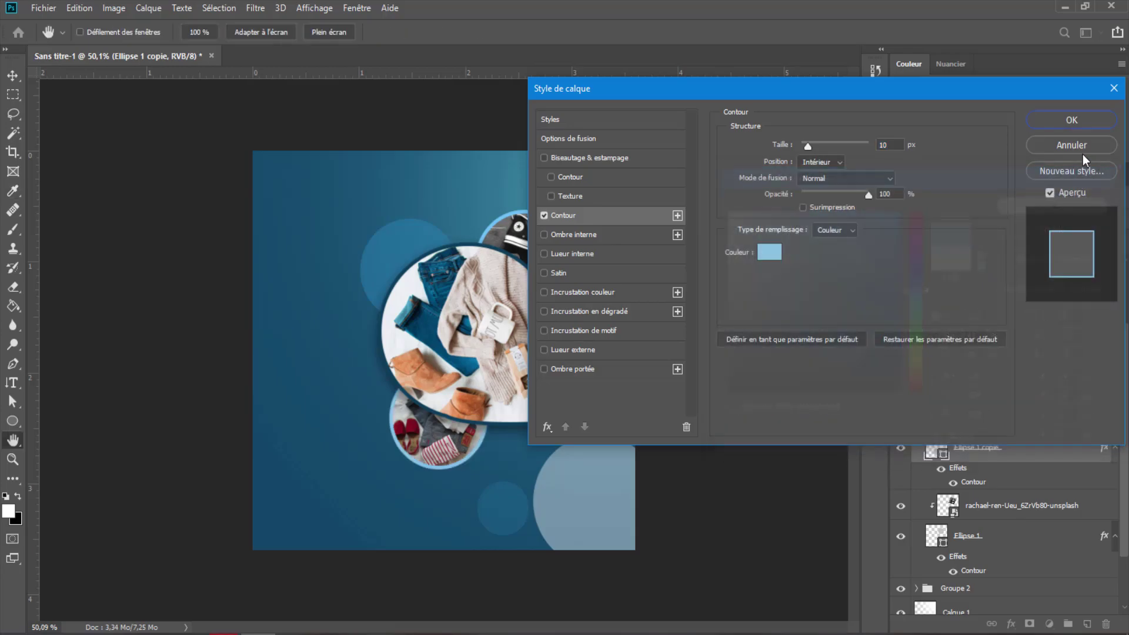
click(1059, 117)
click(668, 270)
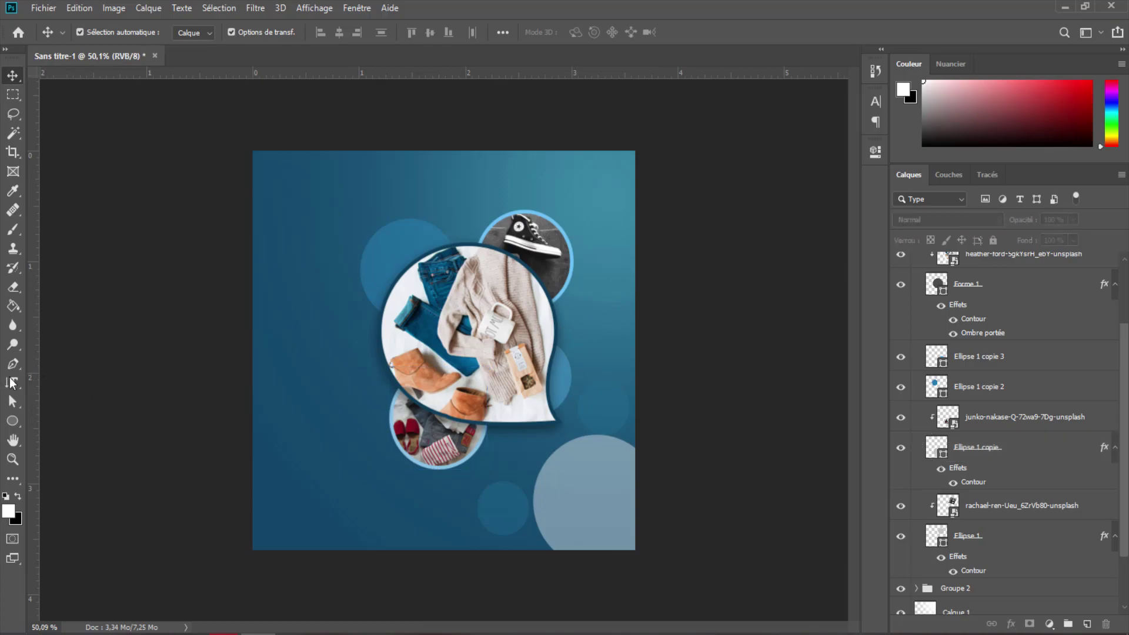
Step: Start a 94 pt horizontal text box to the left of the bubble
click(13, 364)
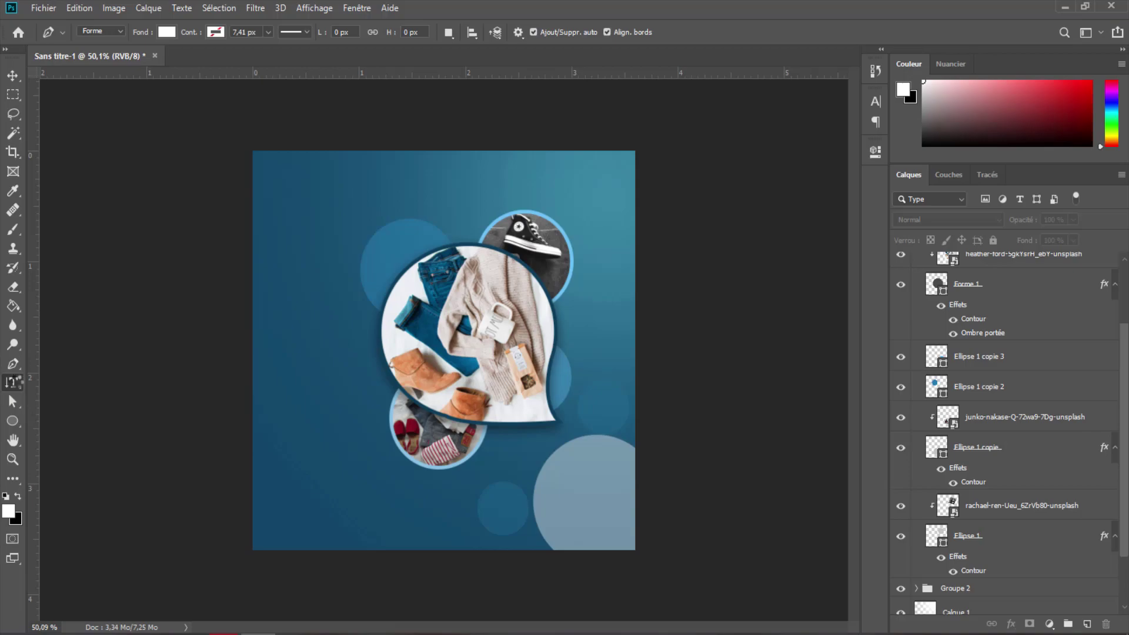
click(12, 382)
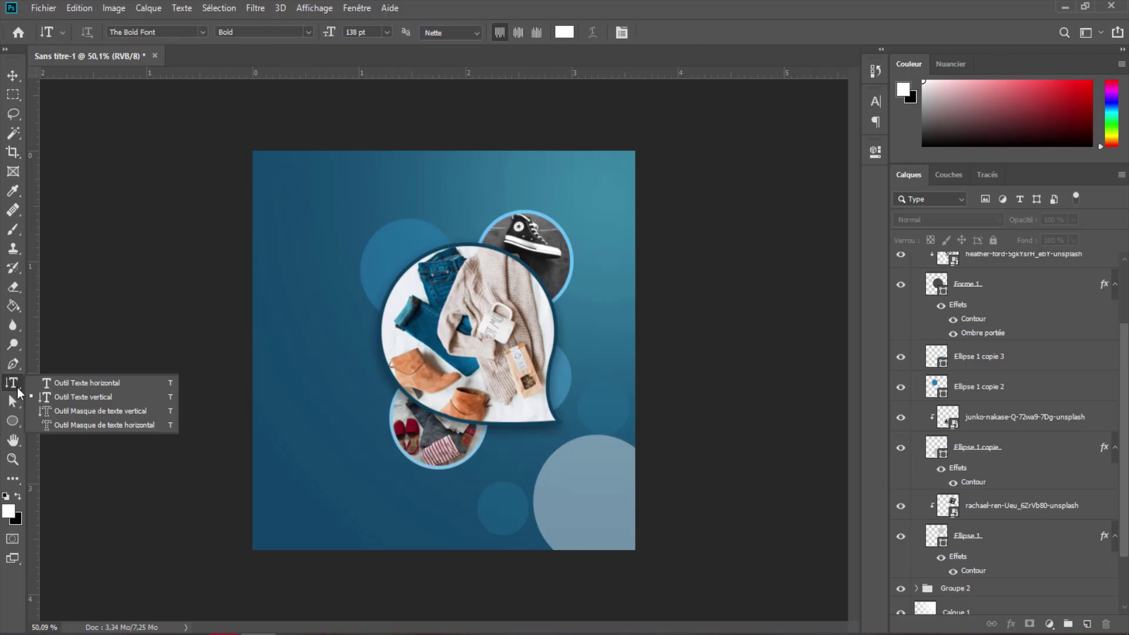
click(56, 383)
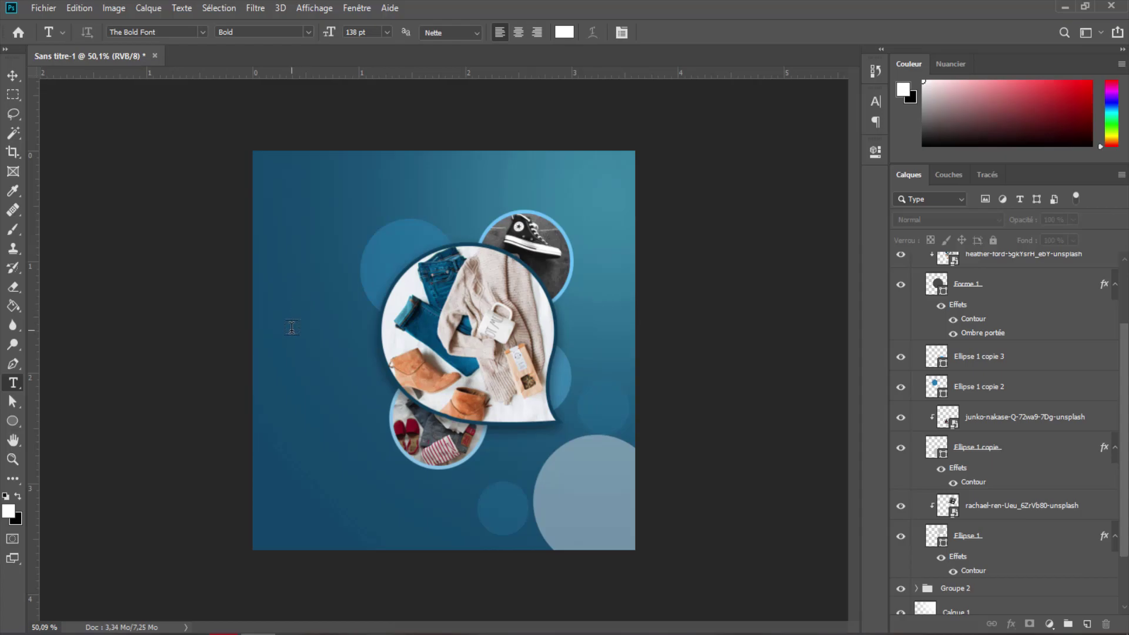
click(310, 411)
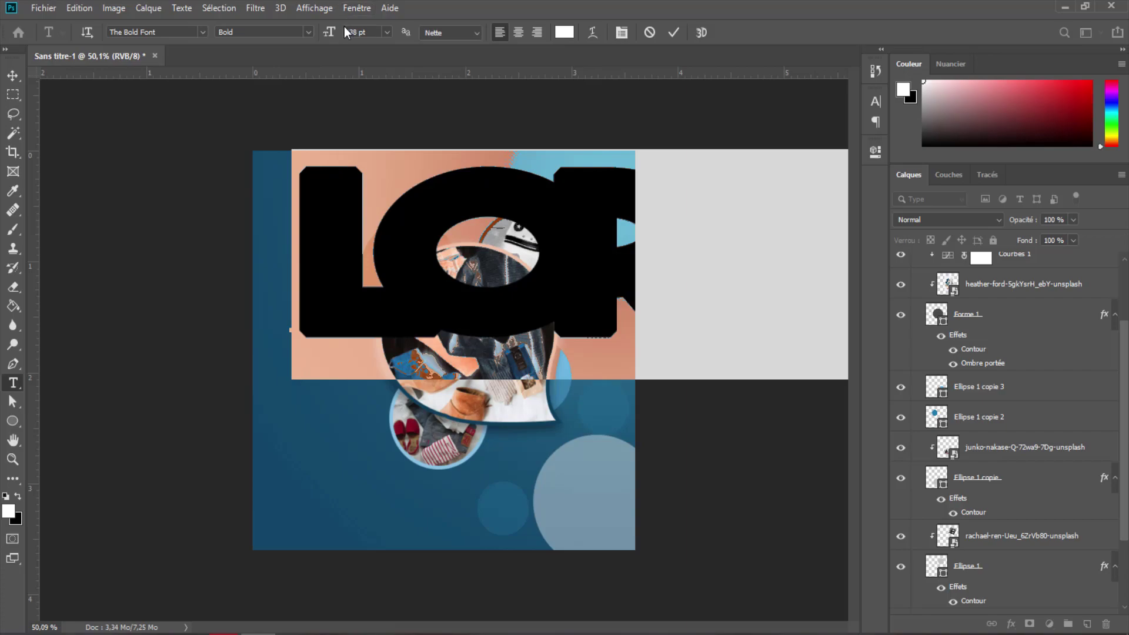
drag(332, 34, 319, 34)
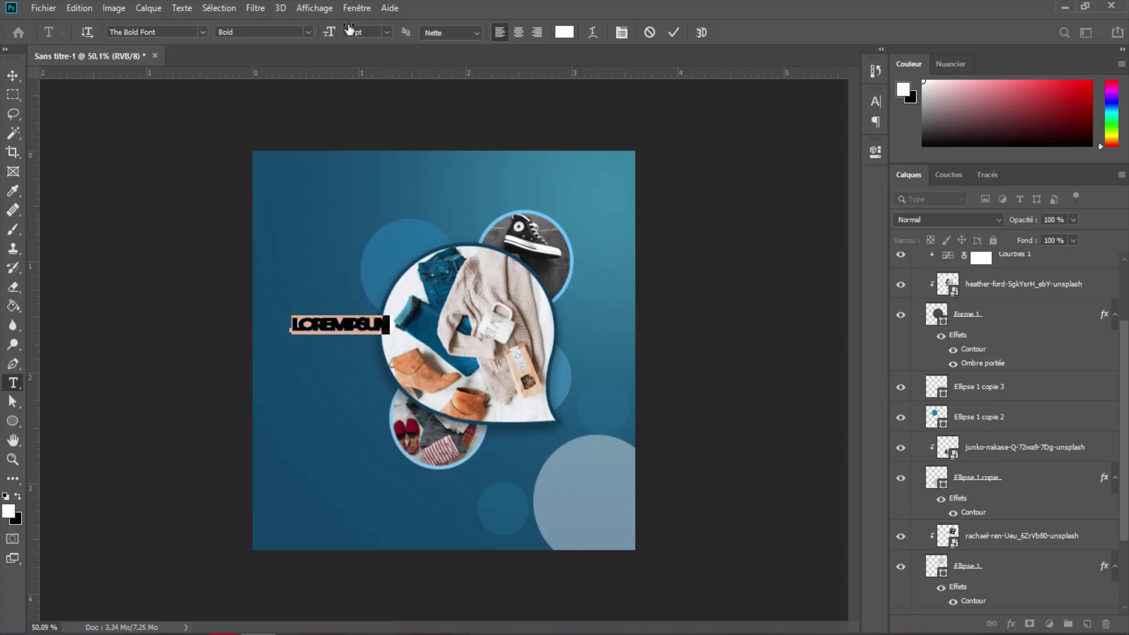
Step: Enter the headline 'DES' as a text layer and show the Character panel's font list
text(DES)
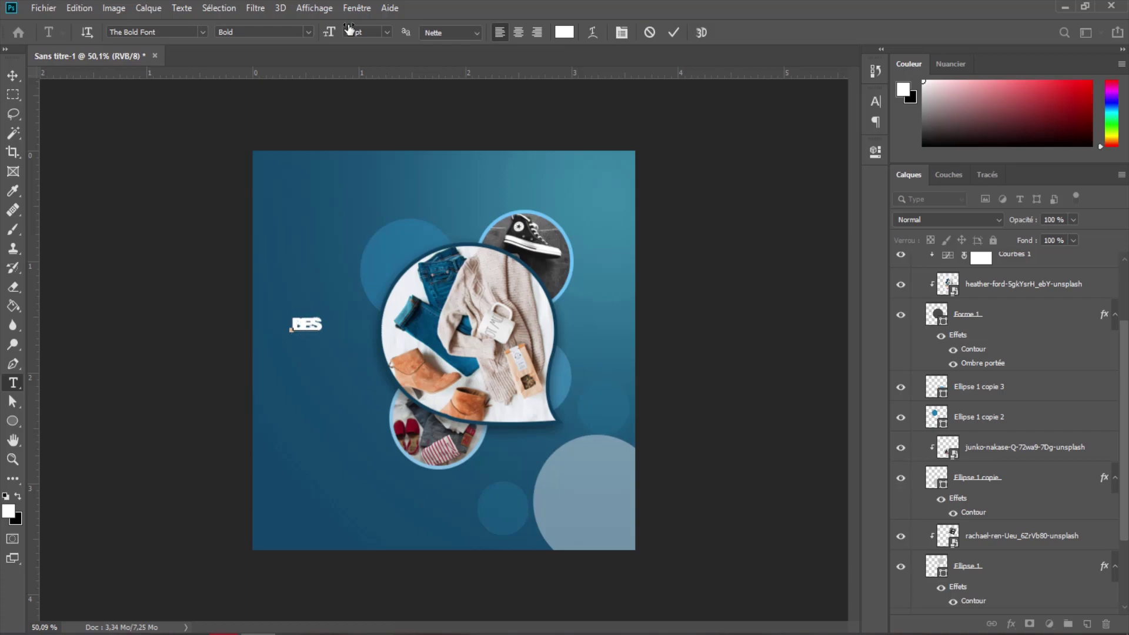
key(BackSpace)
key(BackSpace)
key(BackSpace)
text(DE)
text(S)
click(673, 33)
click(12, 75)
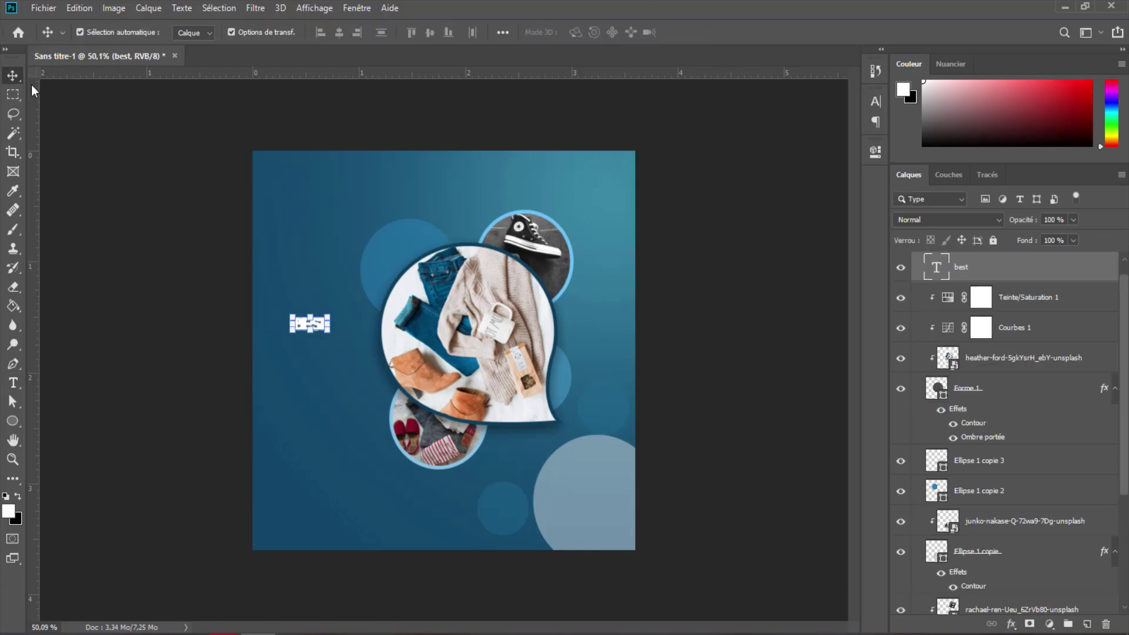
click(874, 103)
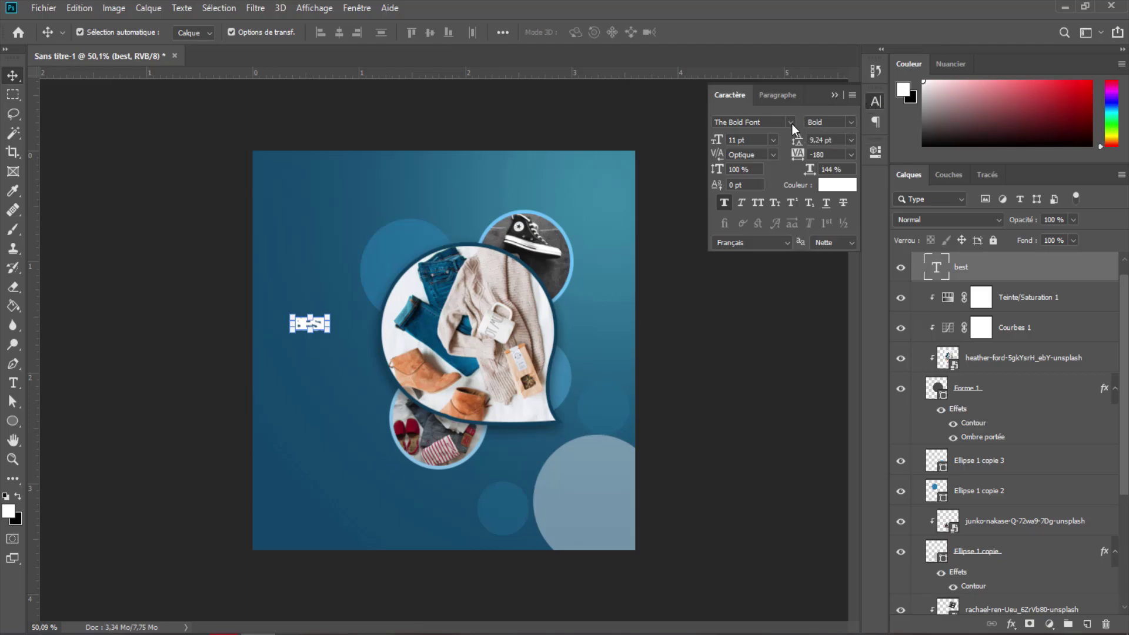
click(791, 122)
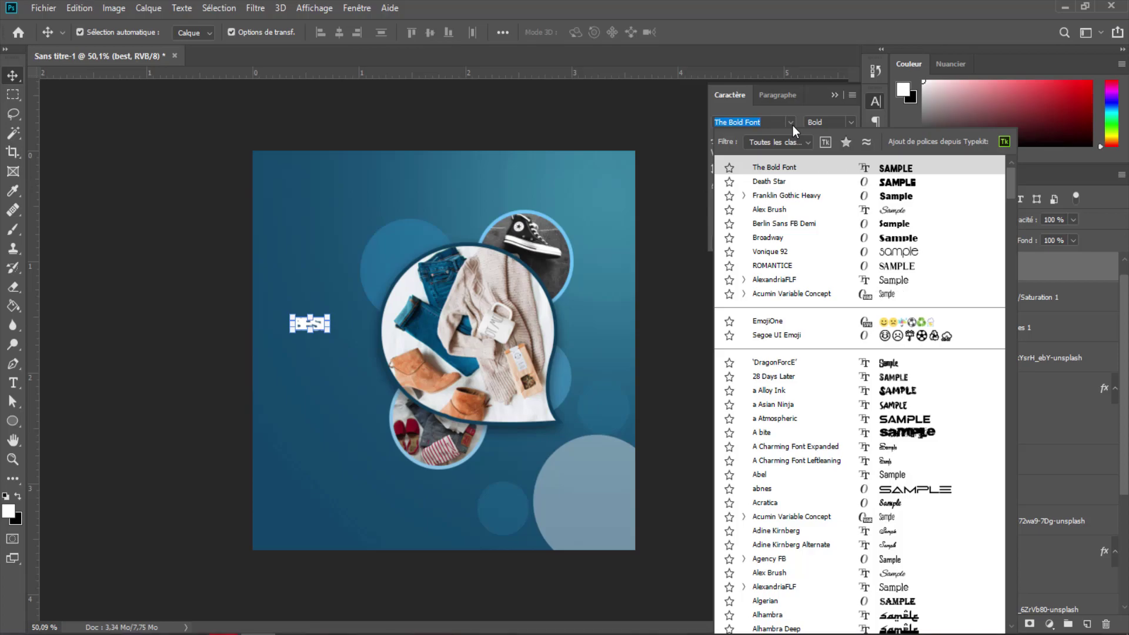
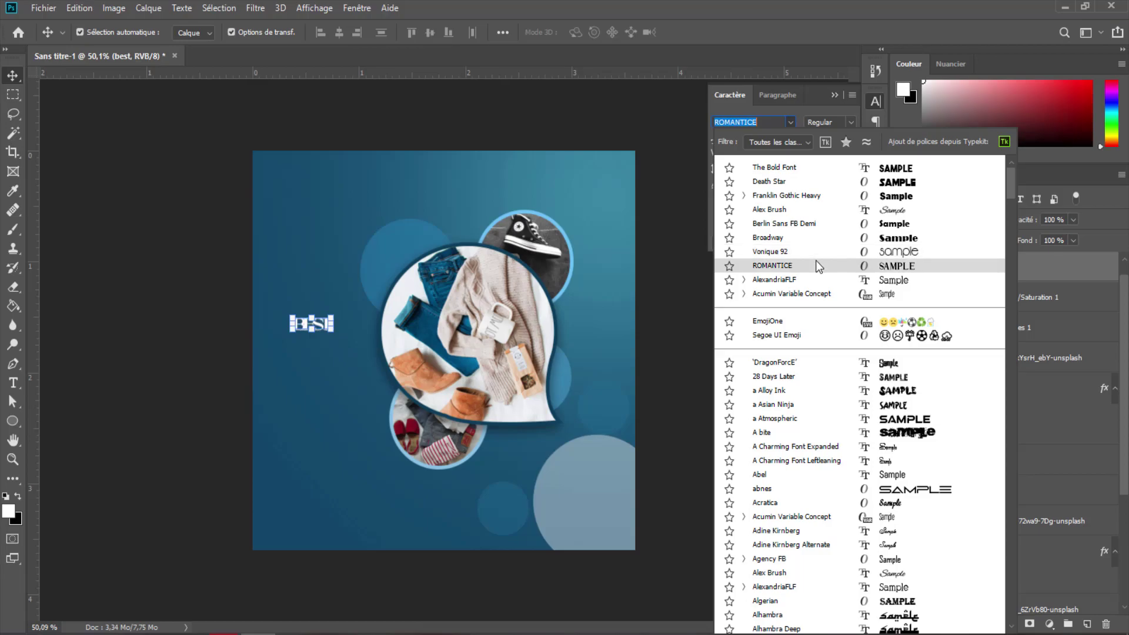
Step: Set BEST in ROMANTICE with 176% horizontal scale and -40 tracking
scroll(817, 265, down, 1)
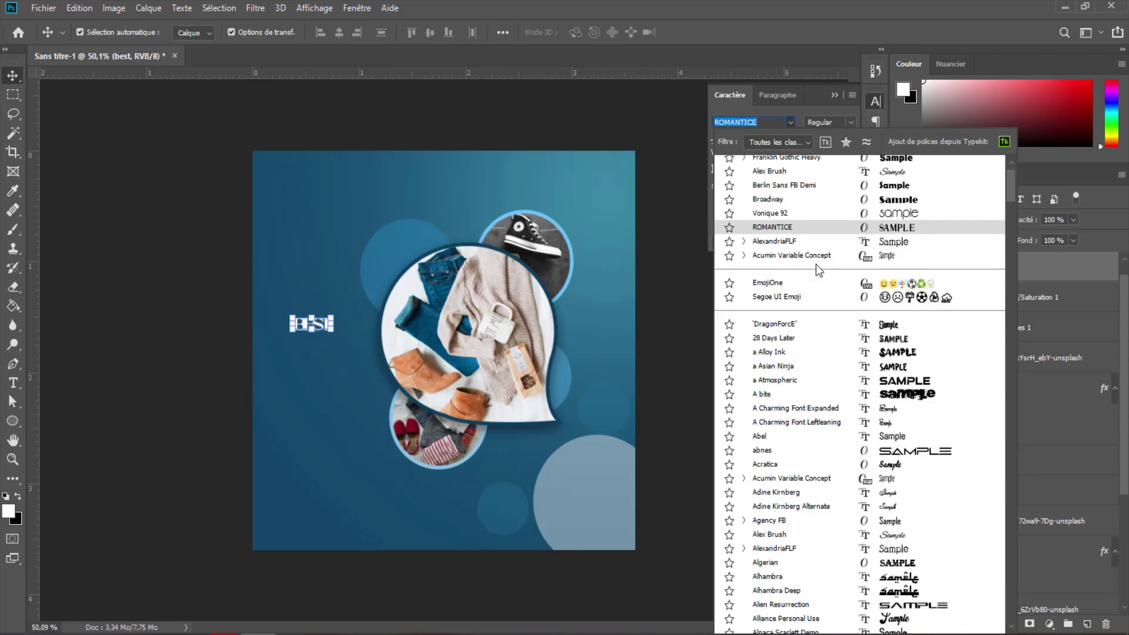
click(815, 227)
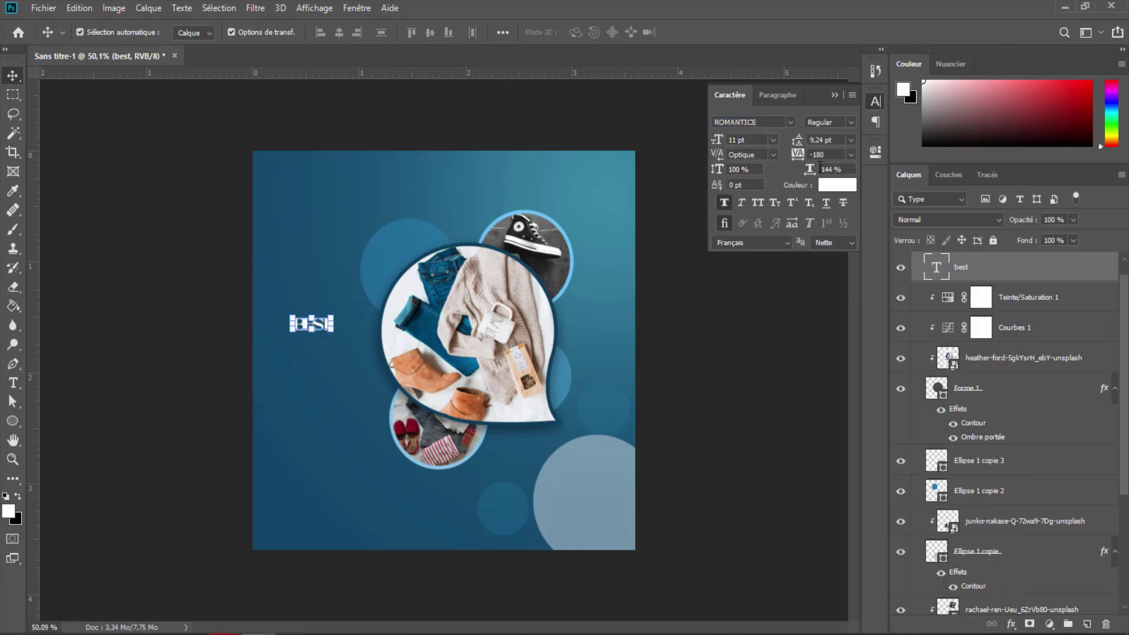
drag(810, 170, 828, 175)
mouse_move(799, 155)
mouse_down()
mouse_move(811, 154)
mouse_move(801, 156)
mouse_up()
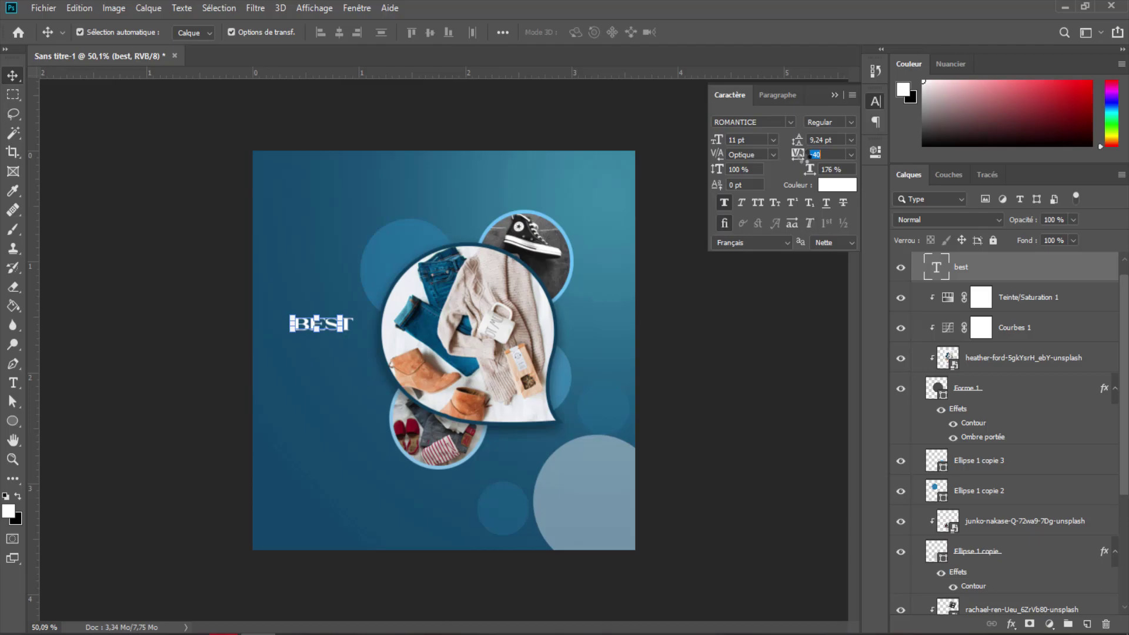
click(791, 123)
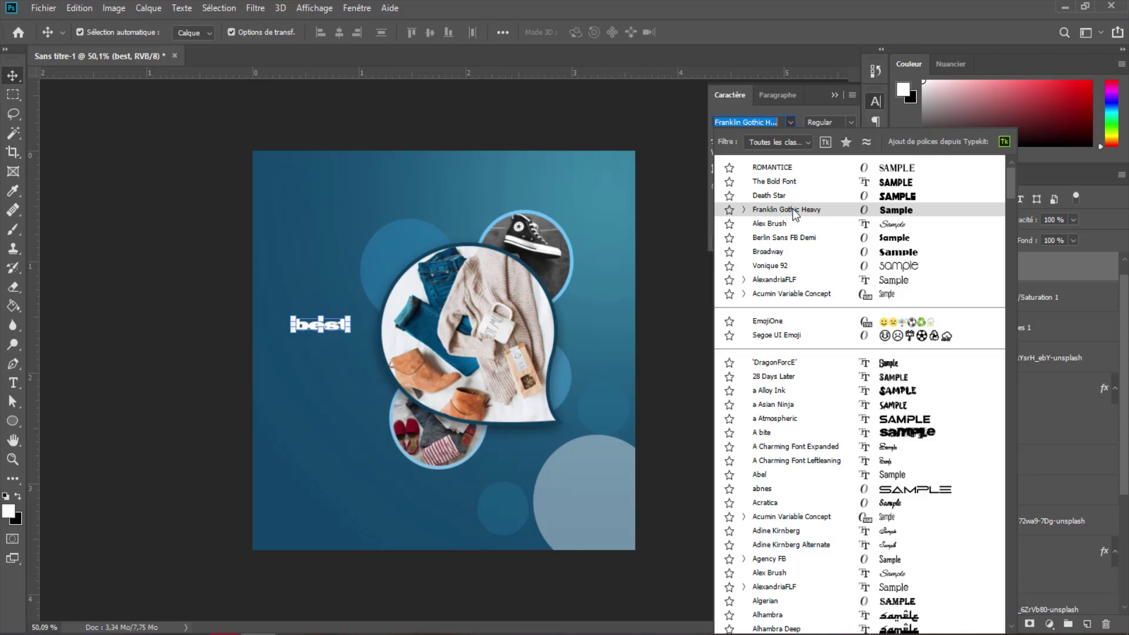
Step: Try fonts from the filtered list, such as Javanese Text, and make BEST all capitals
text(an)
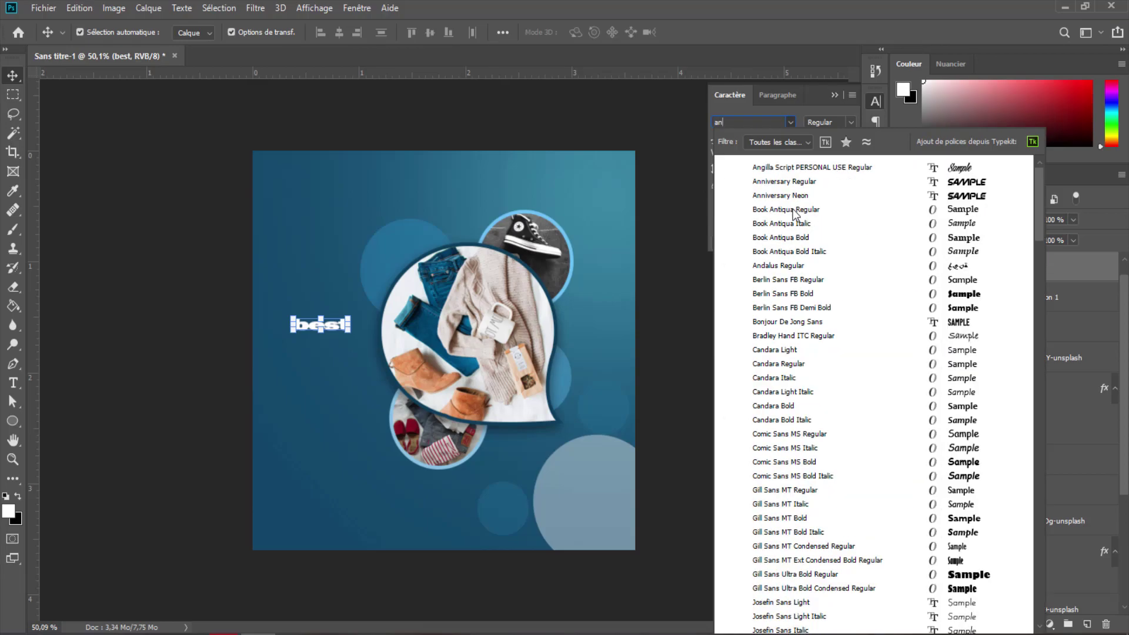
text(e)
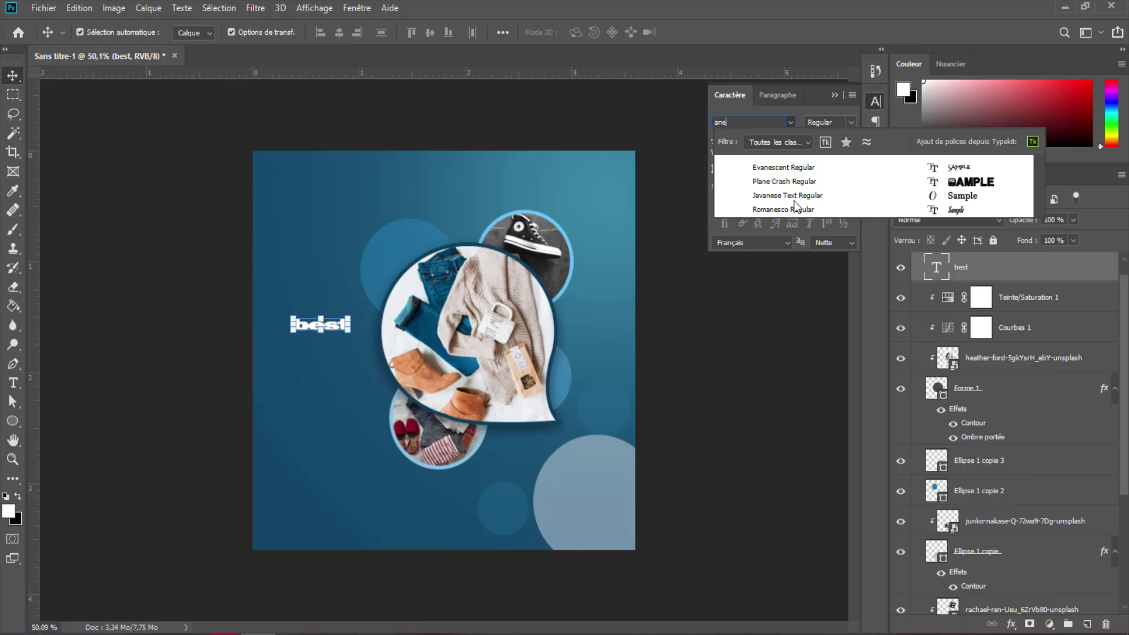
click(794, 211)
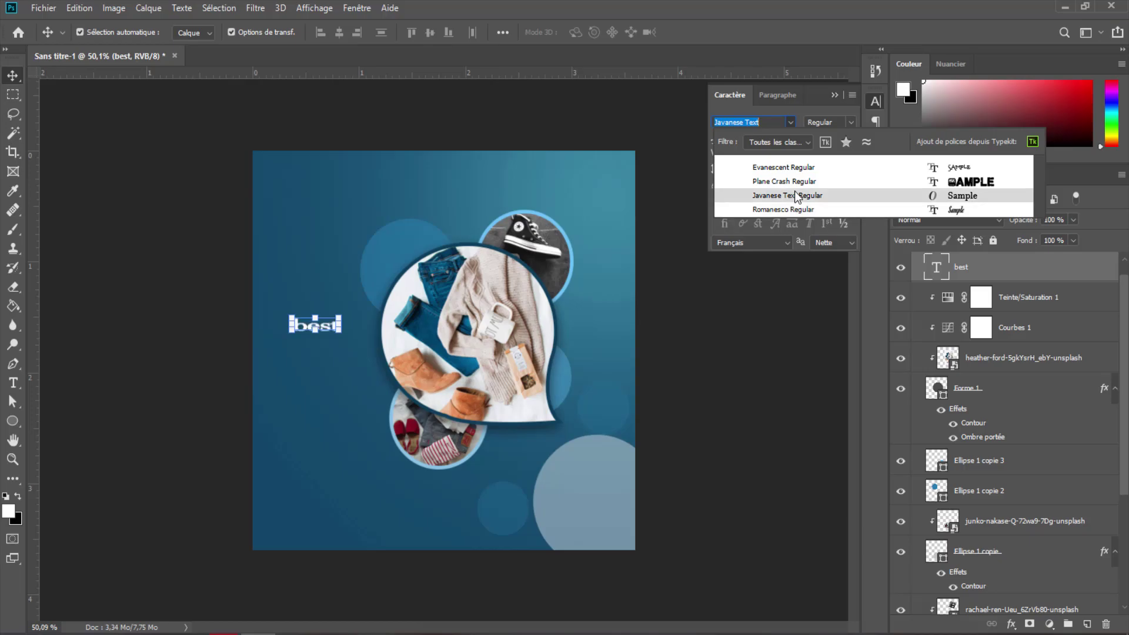
click(796, 196)
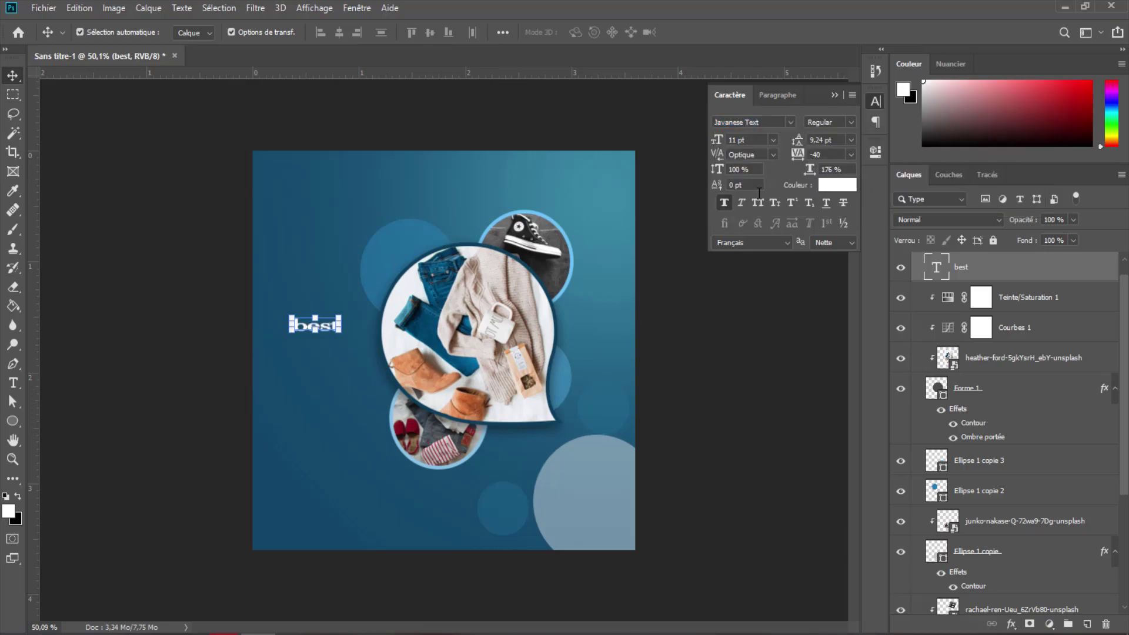
click(756, 202)
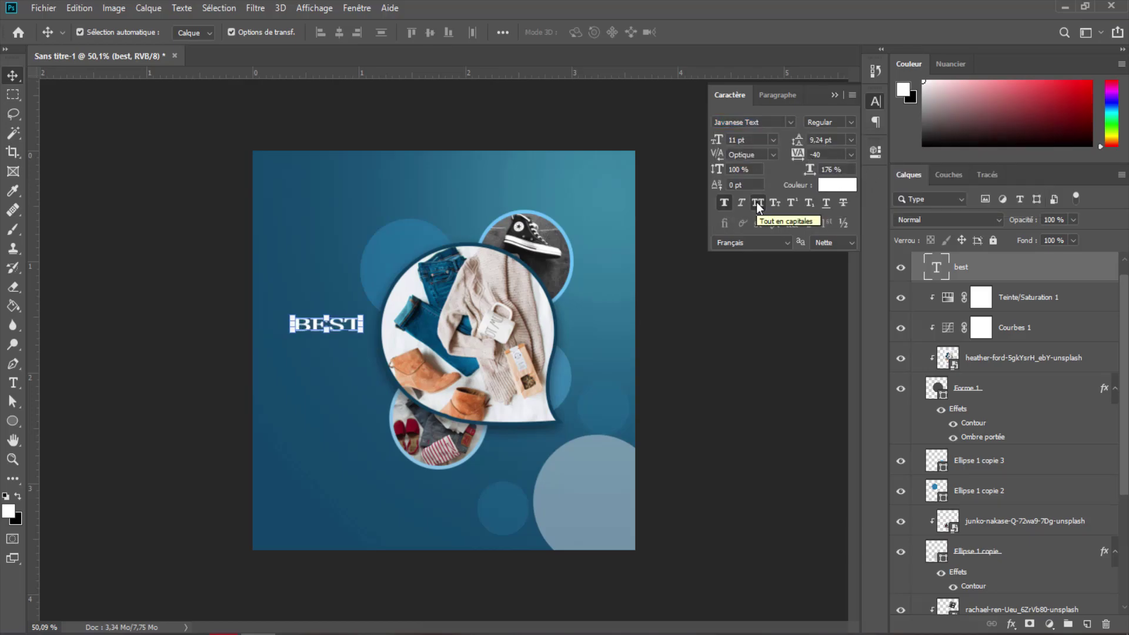
Step: Search 'gotha' and apply Gotham Bold to BEST
click(789, 121)
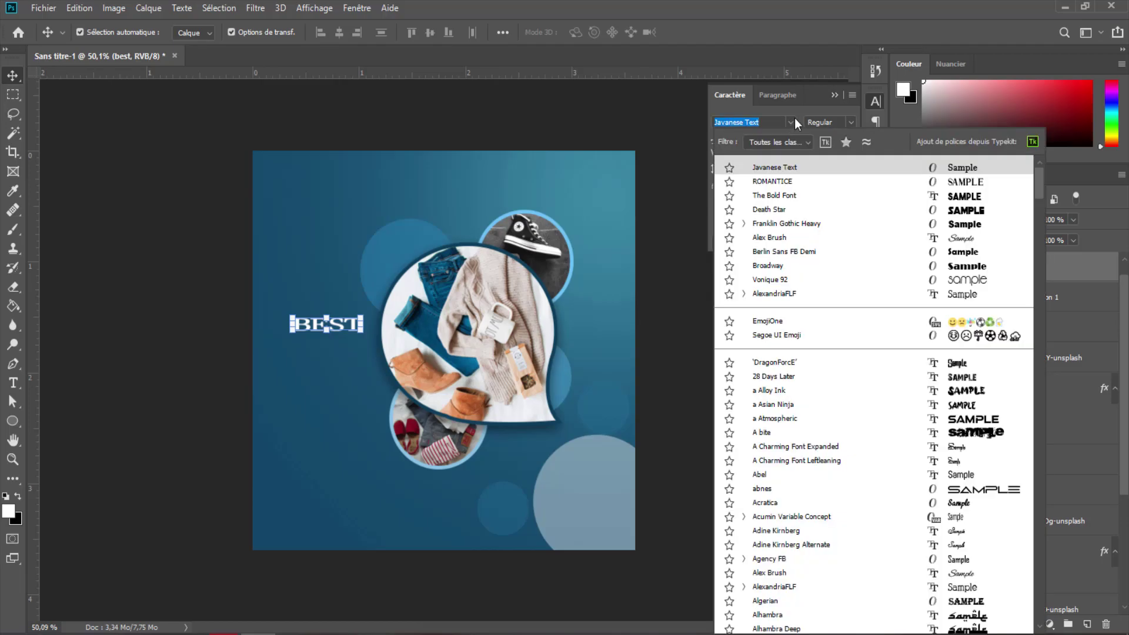
text(got)
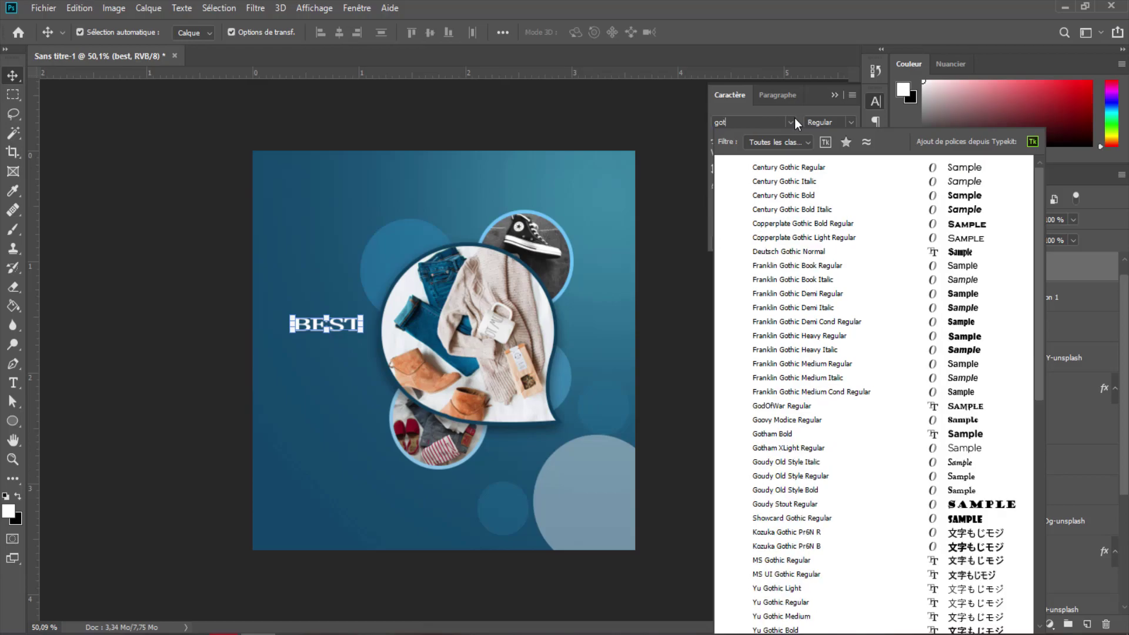
text(Gotham)
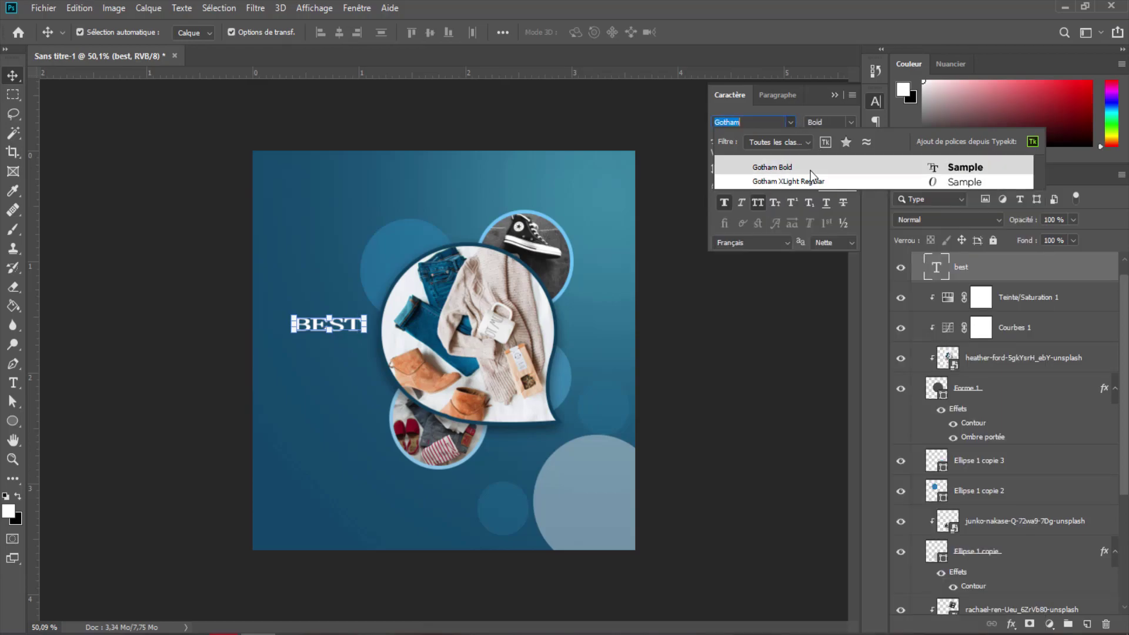
click(810, 170)
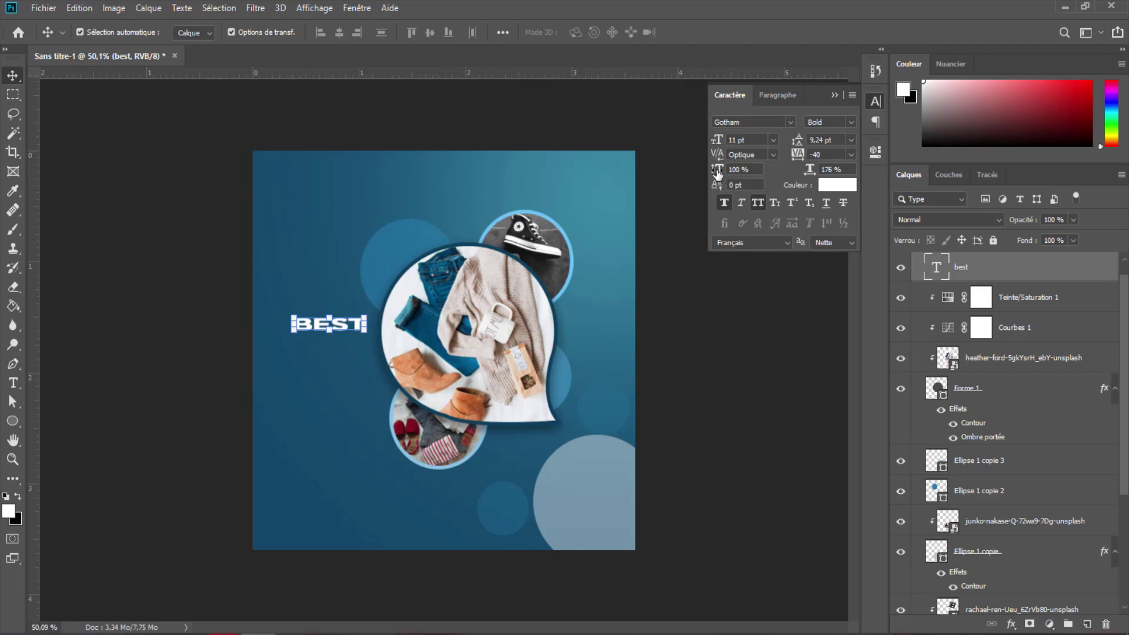
Step: Make BEST taller at 153% vertical scale and add a copy below reading SALE
mouse_move(718, 171)
mouse_down()
mouse_move(742, 172)
mouse_move(729, 172)
mouse_up()
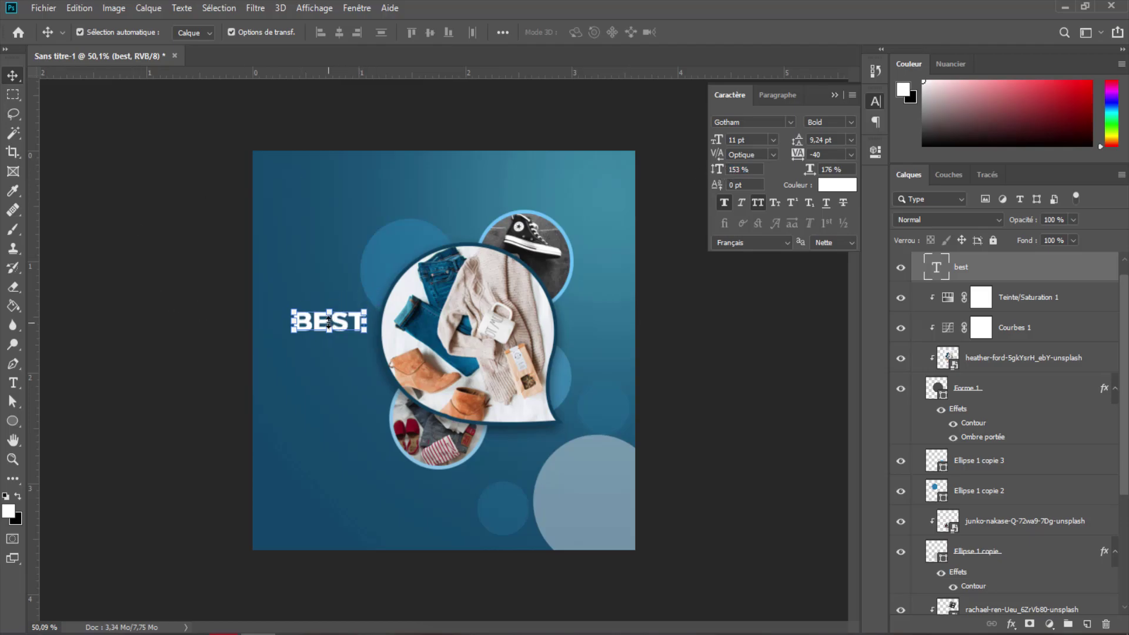
drag(328, 325, 329, 349)
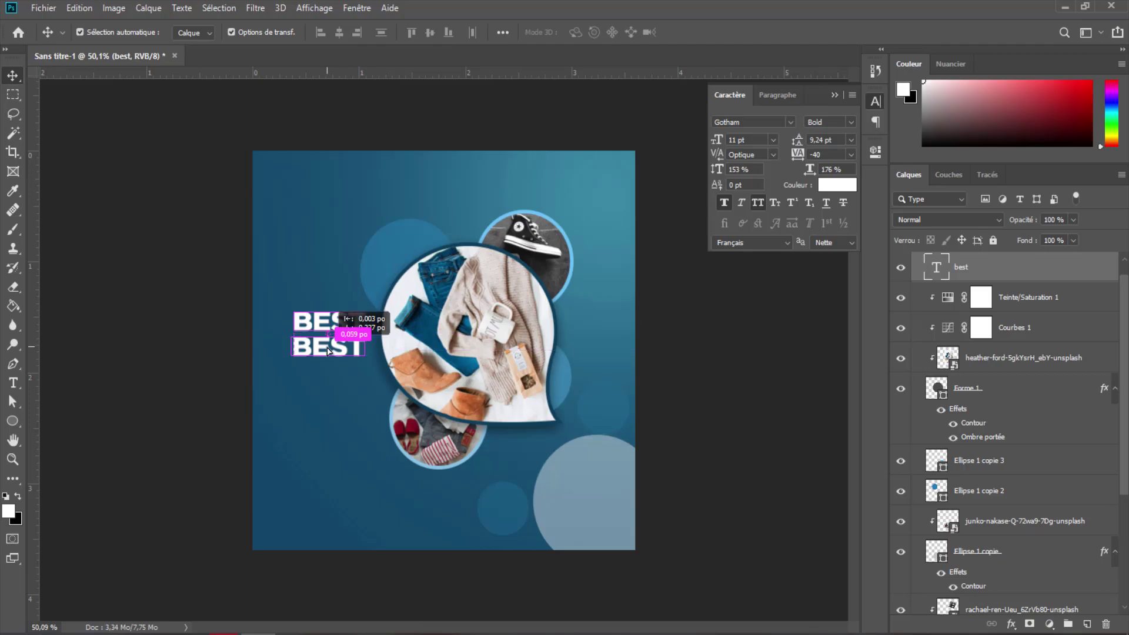
double_click(329, 348)
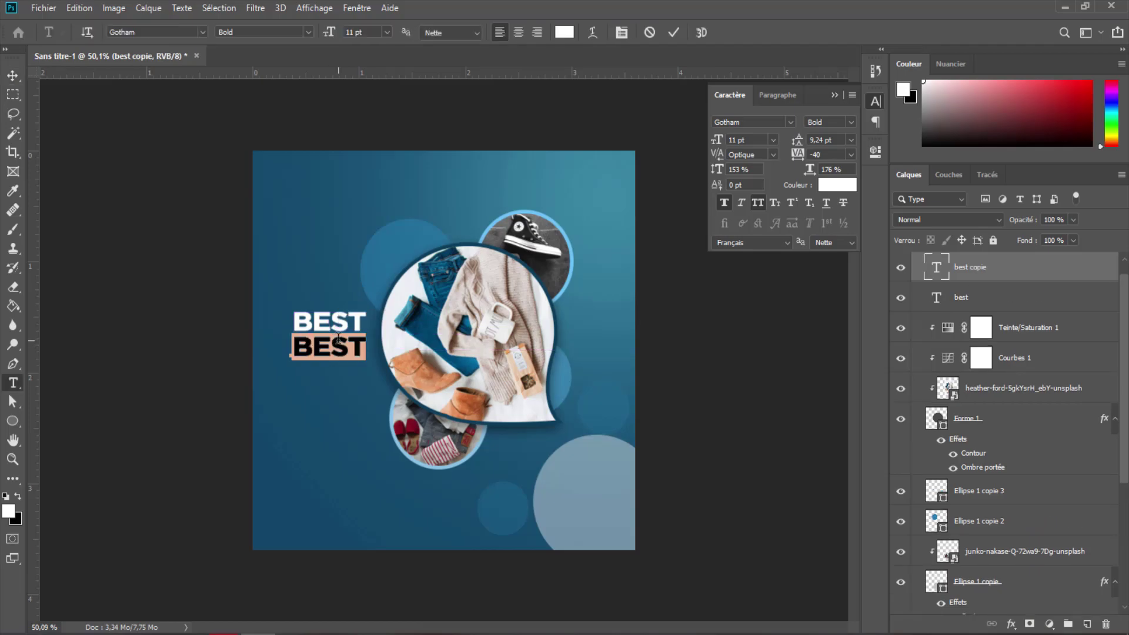
click(338, 338)
text(SALE)
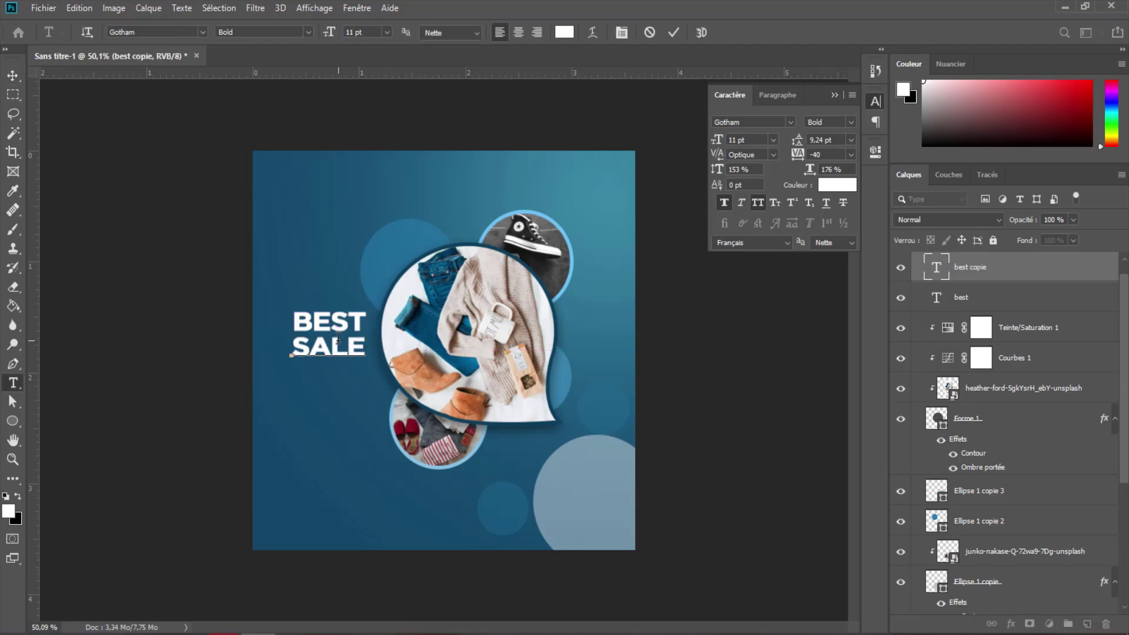
click(674, 33)
key(v)
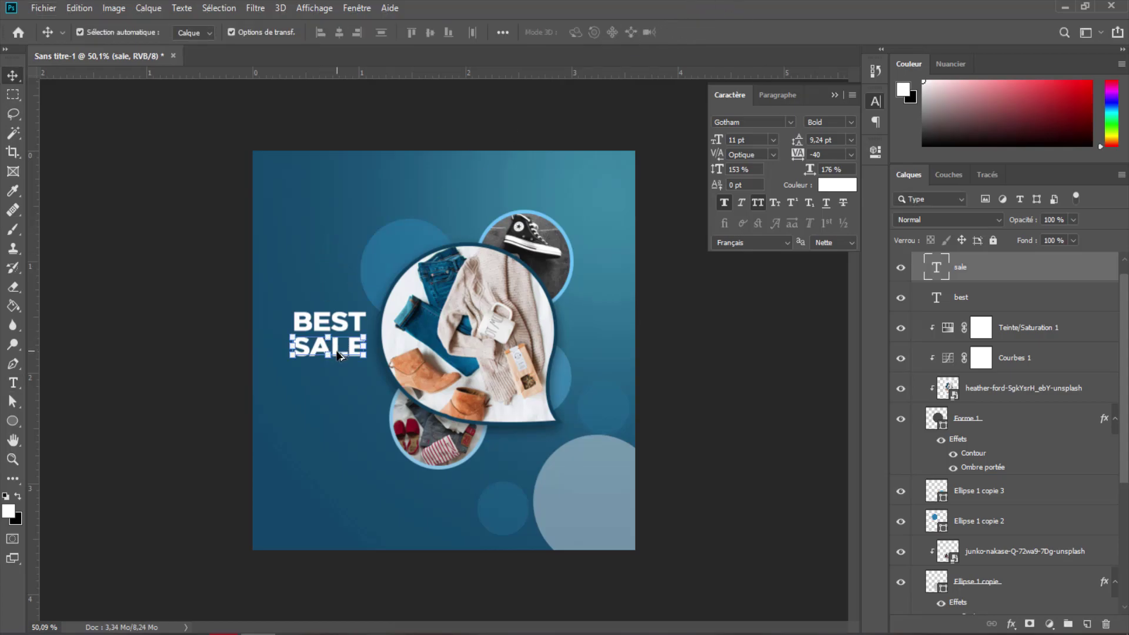
Step: Duplicate SALE below it and change the copy to 50%
drag(327, 353, 338, 382)
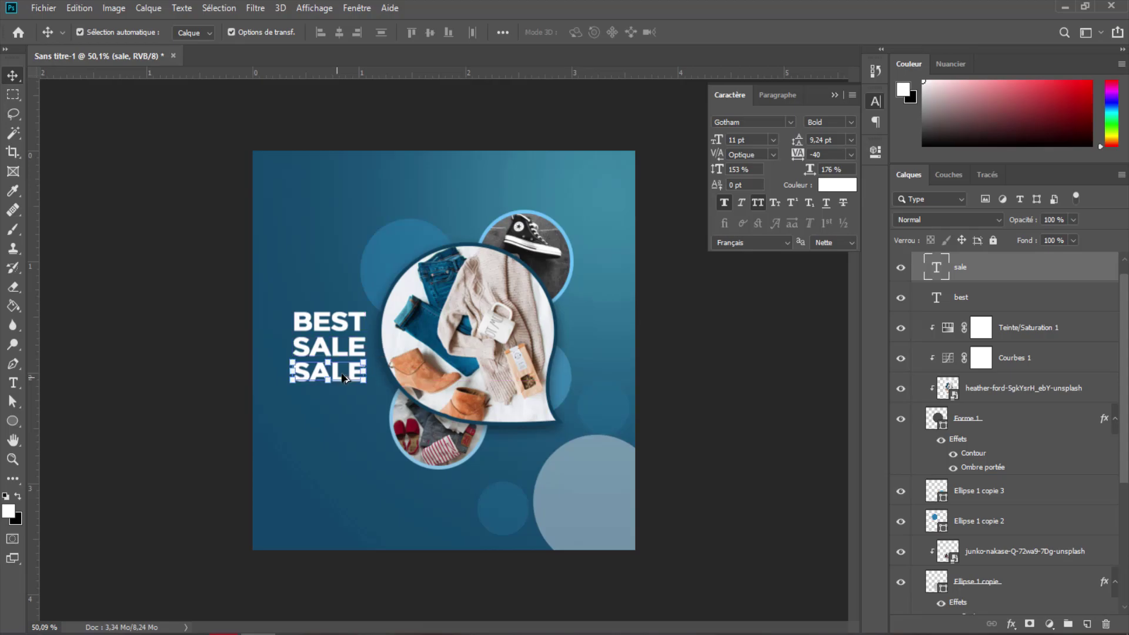
double_click(359, 369)
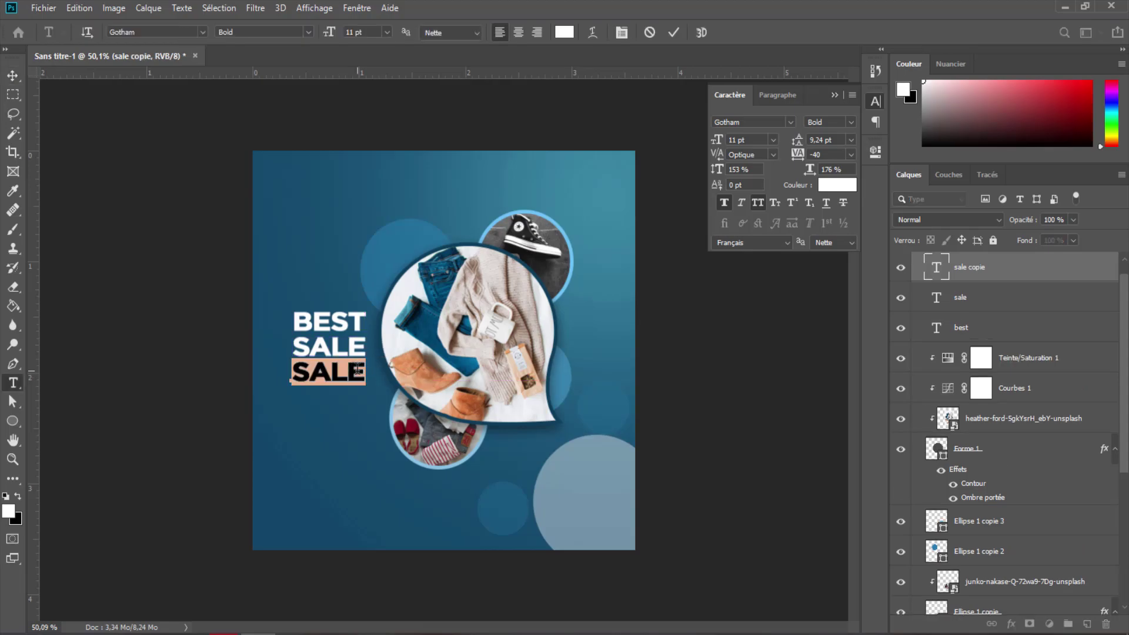
text(50%)
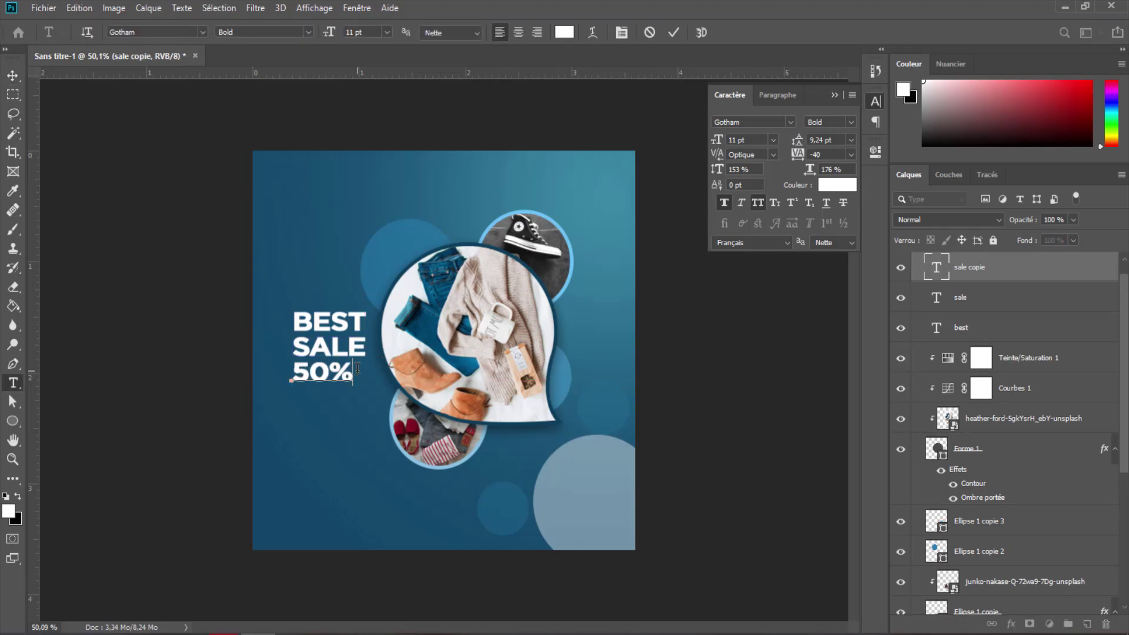
click(673, 33)
key(v)
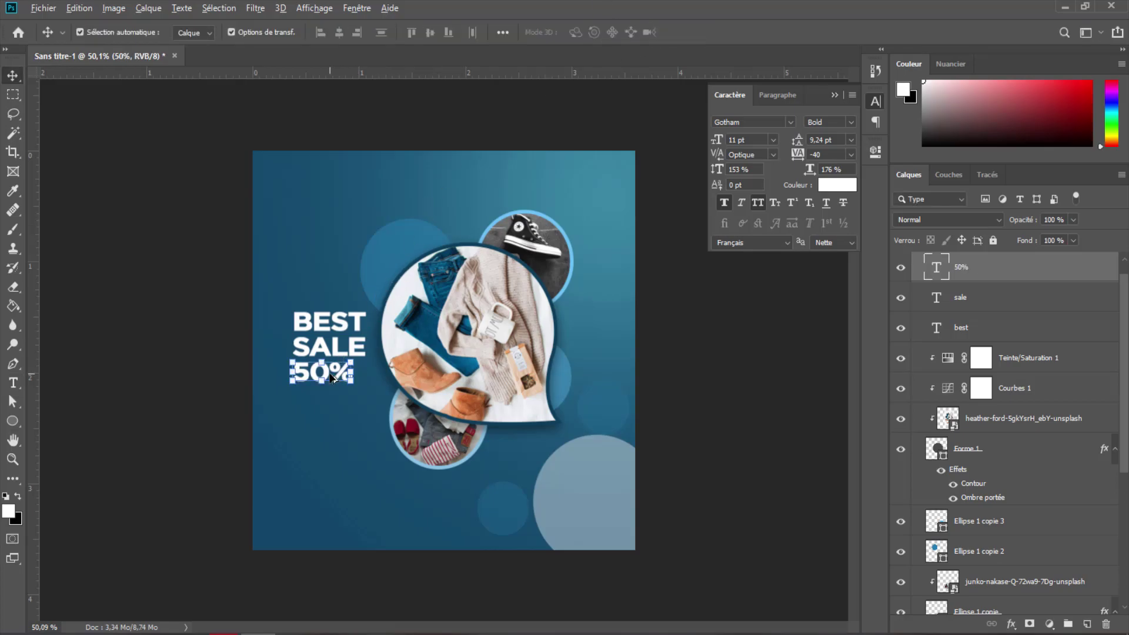
Step: Add a copy below 50% reading OFF and shrink it to 7 pt
drag(332, 377, 334, 395)
key(t)
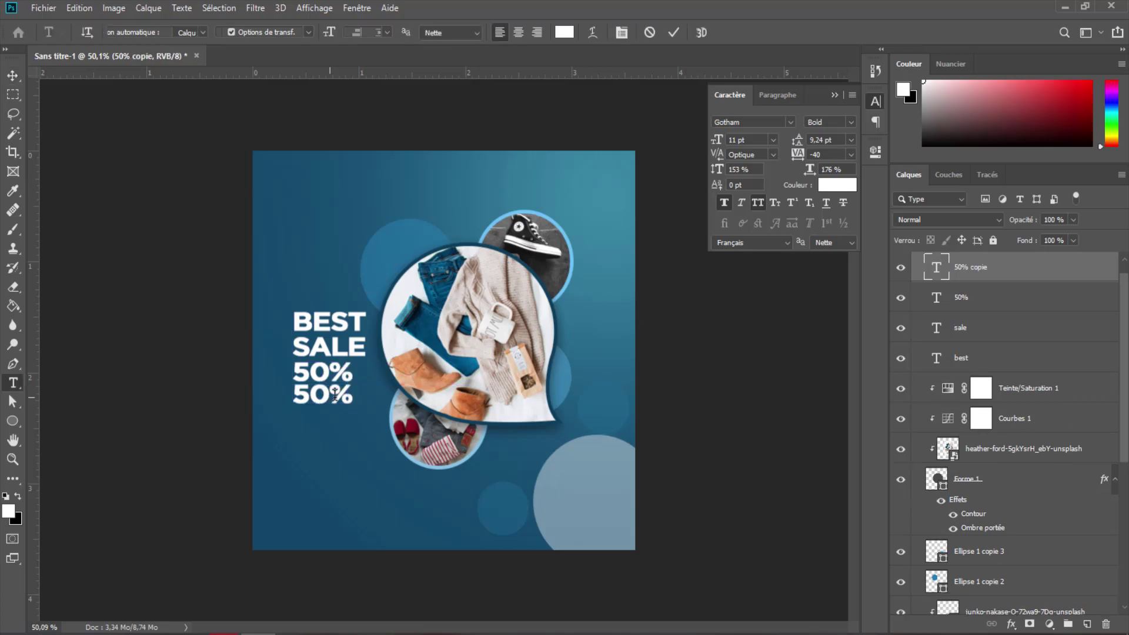
double_click(334, 395)
text(OF)
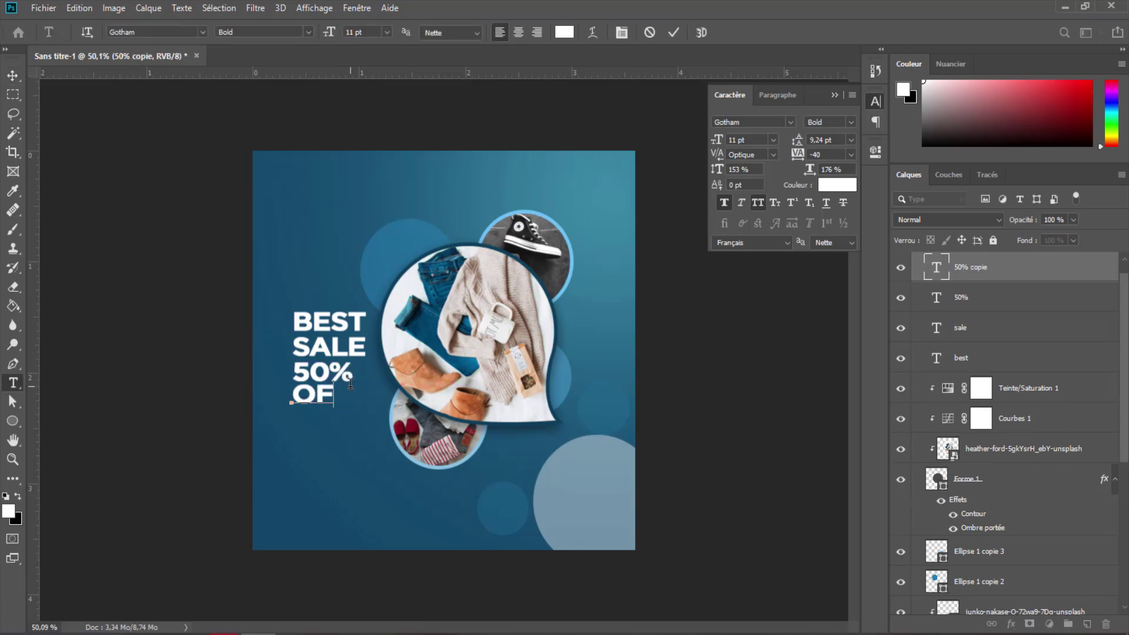
text(F)
click(673, 34)
key(v)
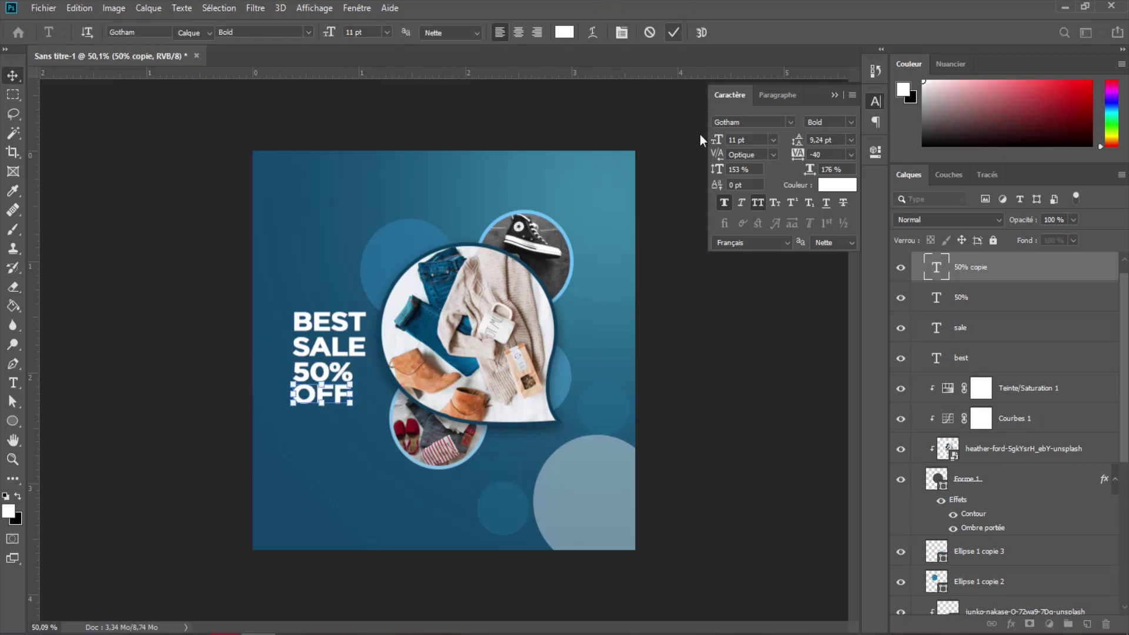
drag(723, 140, 725, 138)
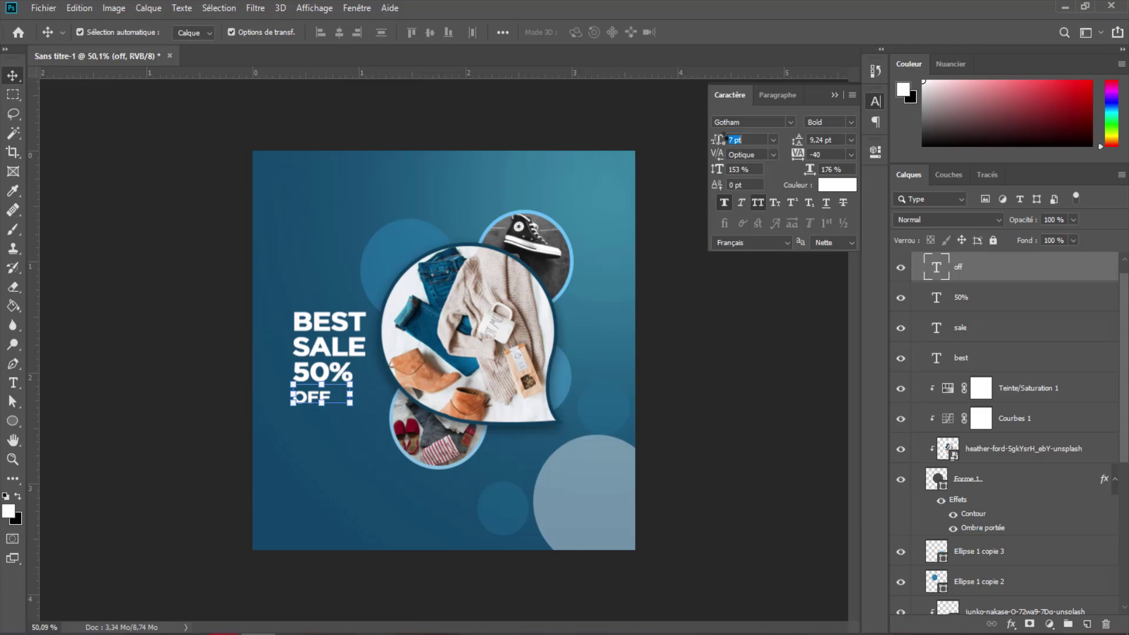
Step: Reposition OFF and BEST, shrink SALE to 7 pt, and tuck it under BEST
click(197, 168)
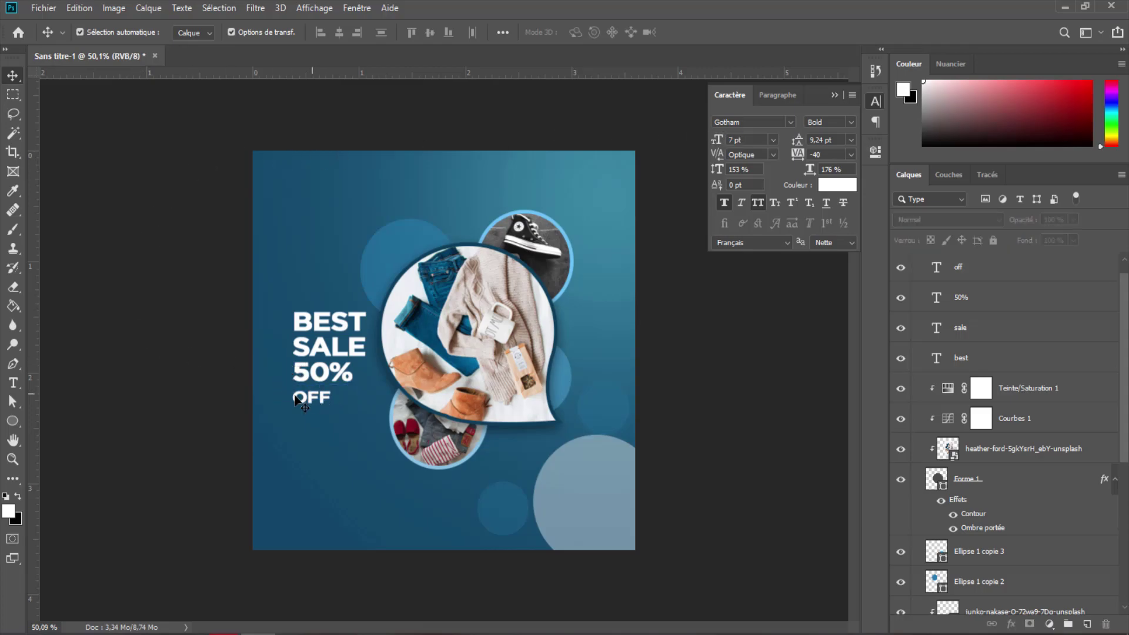
drag(296, 401, 341, 398)
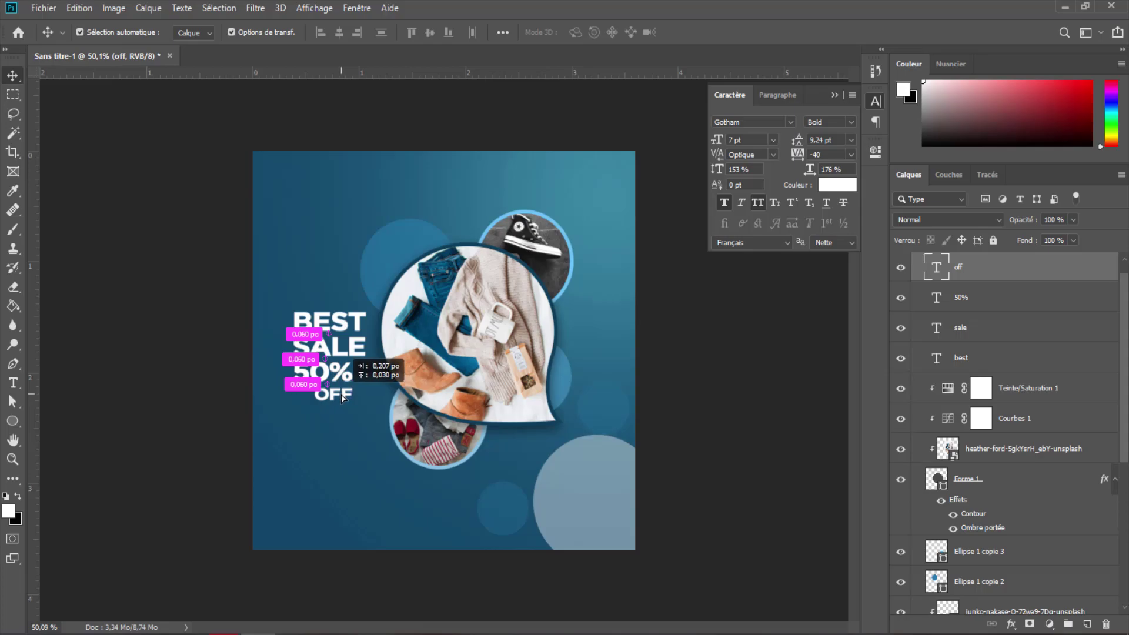
click(200, 355)
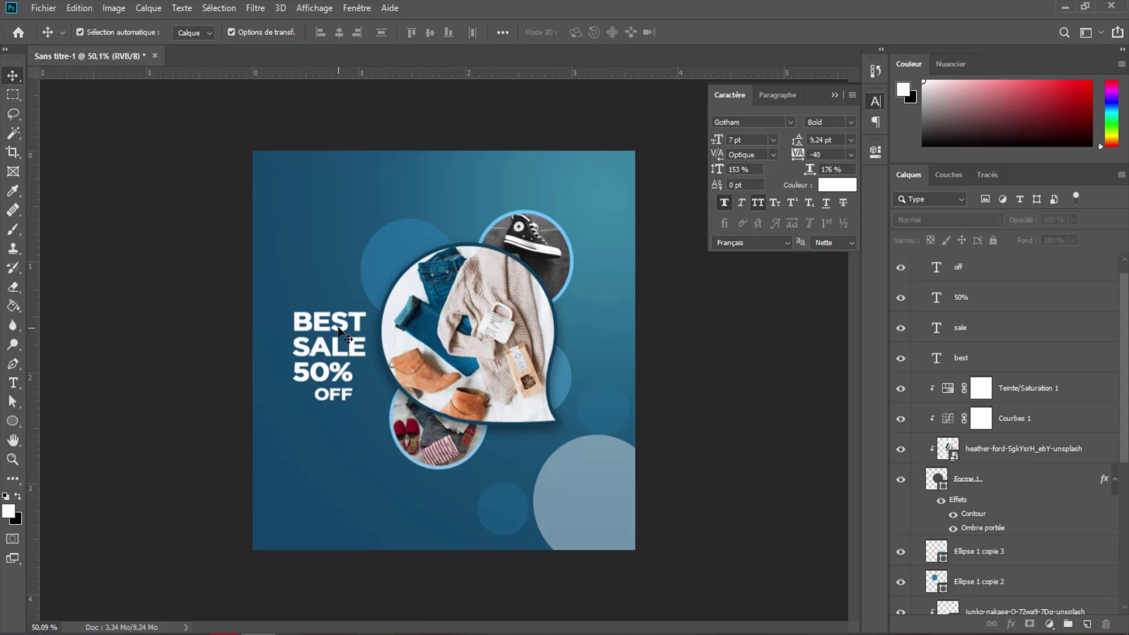
drag(341, 320, 320, 298)
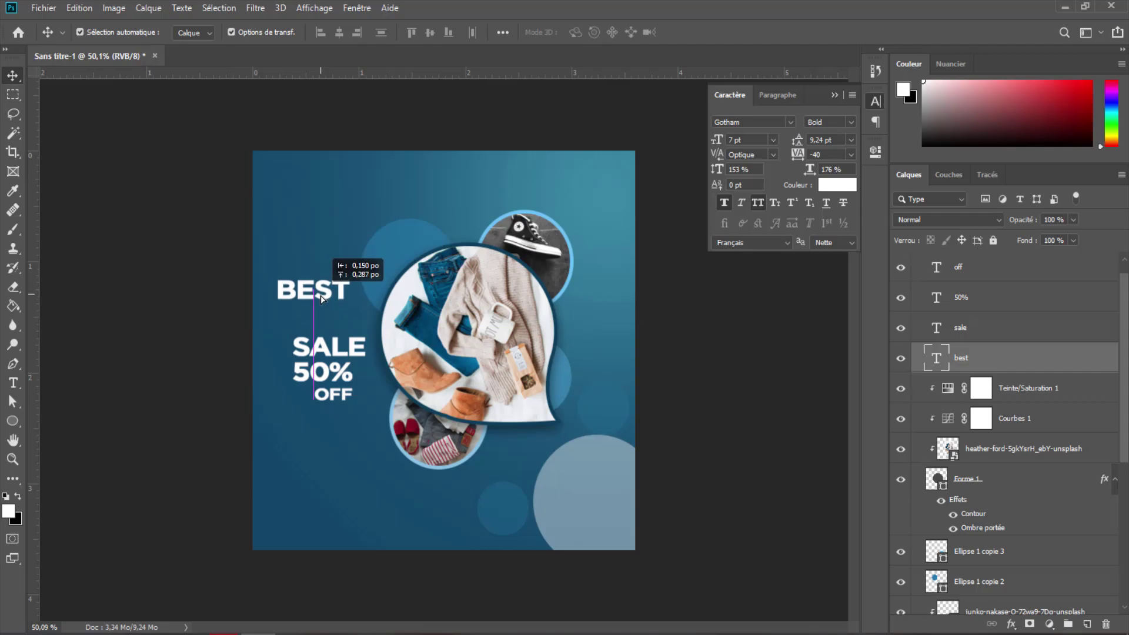
drag(333, 353, 312, 325)
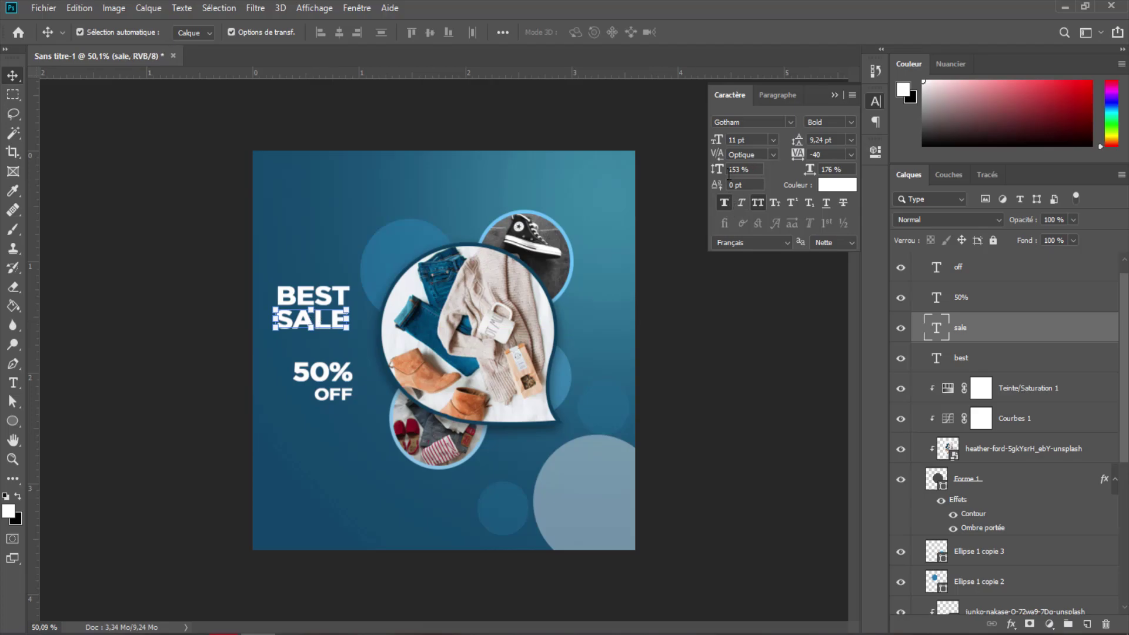
drag(722, 143, 719, 142)
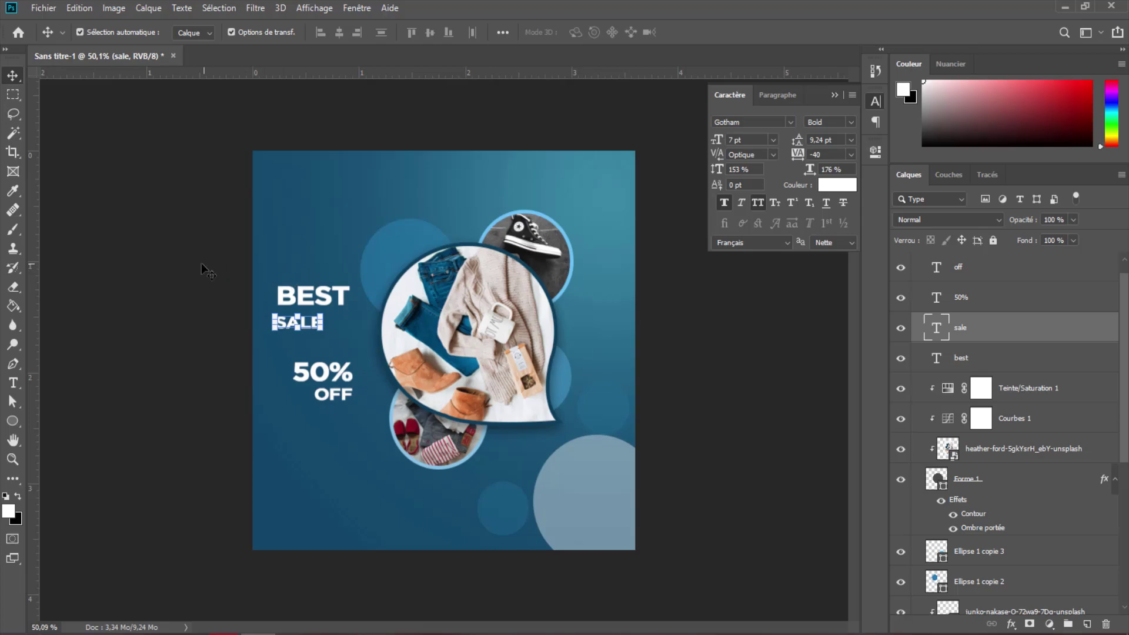
drag(313, 325, 319, 320)
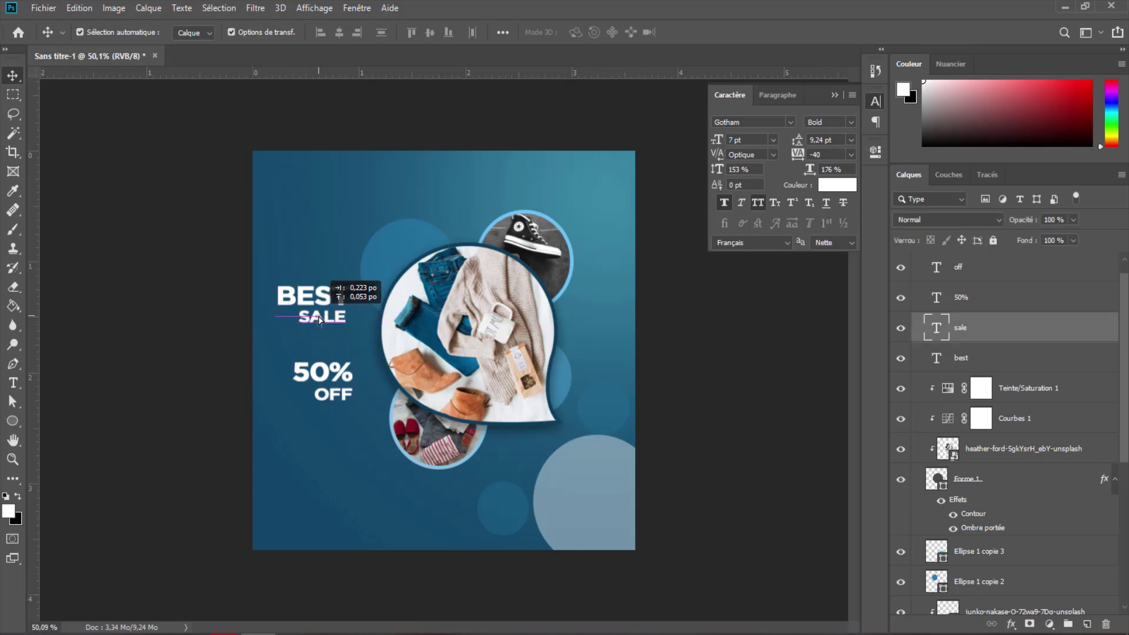
Step: Move 50% and OFF up beneath SALE into one compact block
click(177, 350)
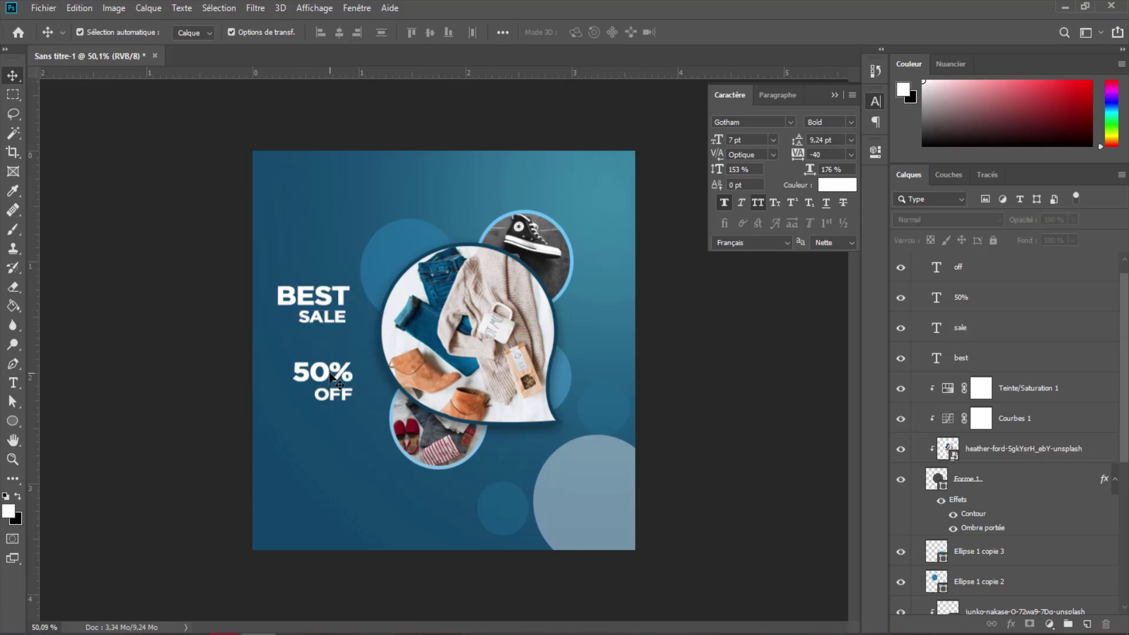
drag(330, 375, 332, 341)
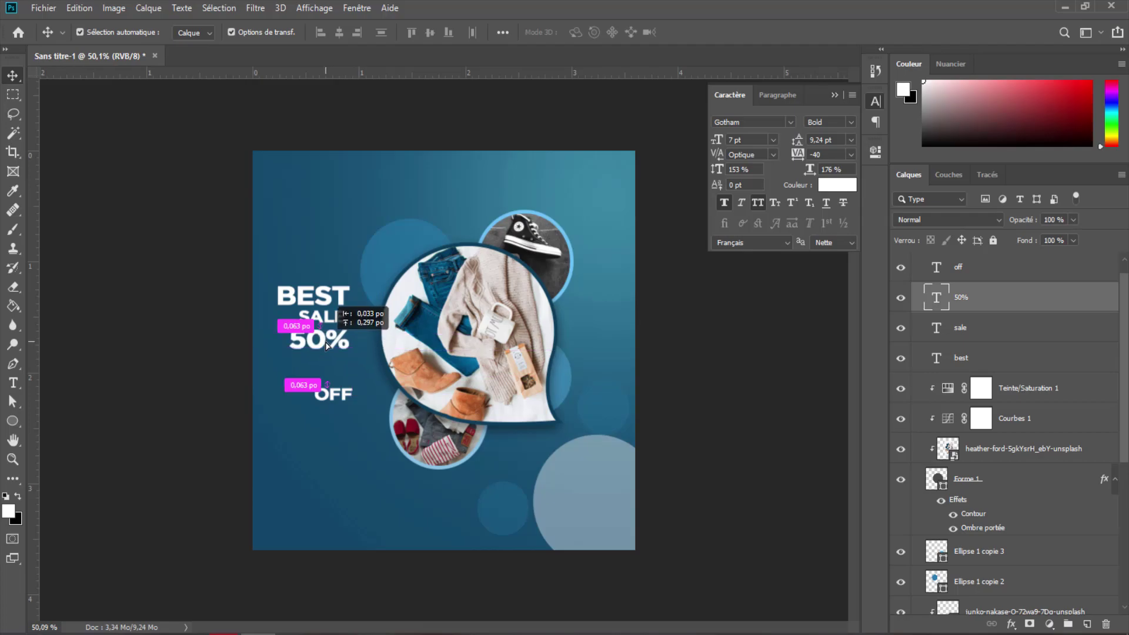
drag(337, 401, 338, 364)
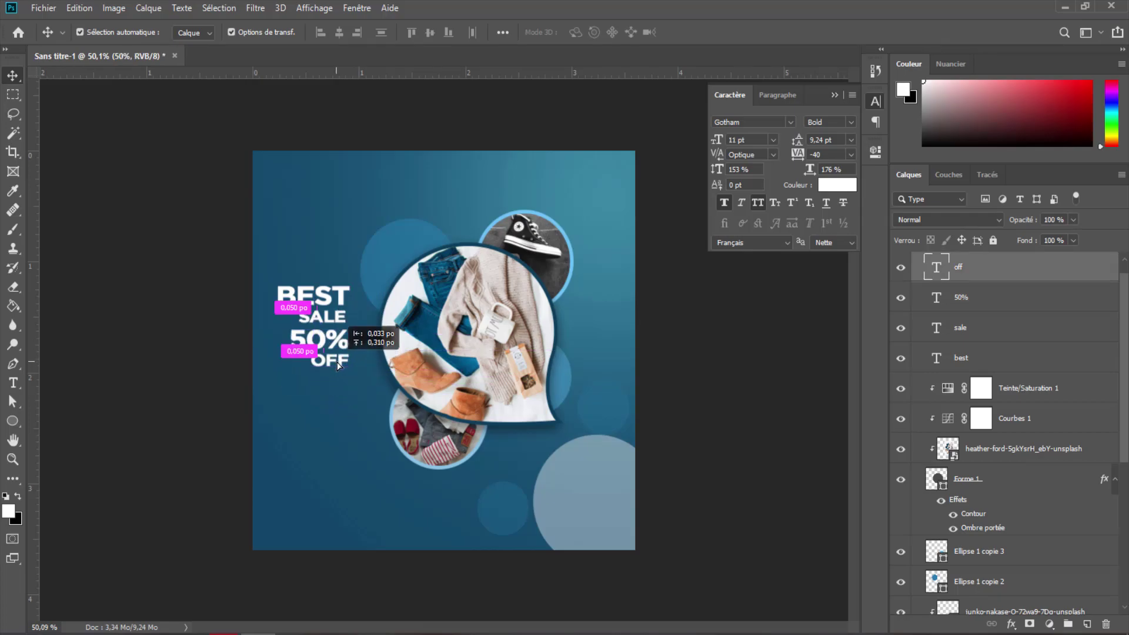
mouse_move(338, 366)
mouse_down()
mouse_move(321, 344)
mouse_move(332, 365)
mouse_up()
click(323, 344)
click(168, 344)
click(172, 330)
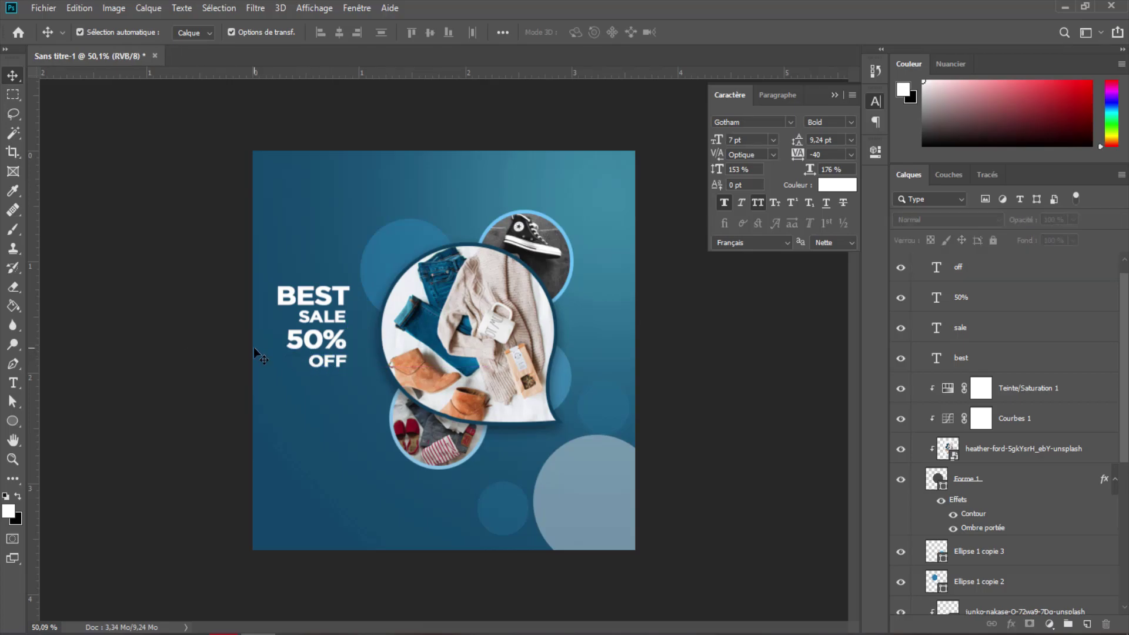
Step: Add a white BRAND heading at the top-left, aligned with BEST's left edge
click(9, 383)
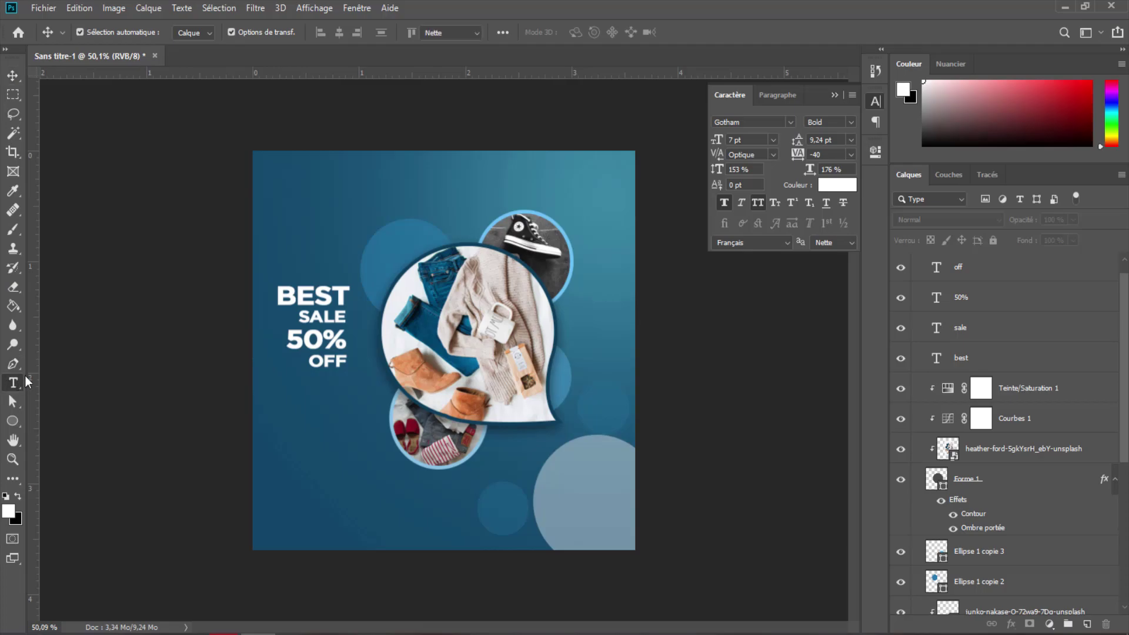
click(281, 186)
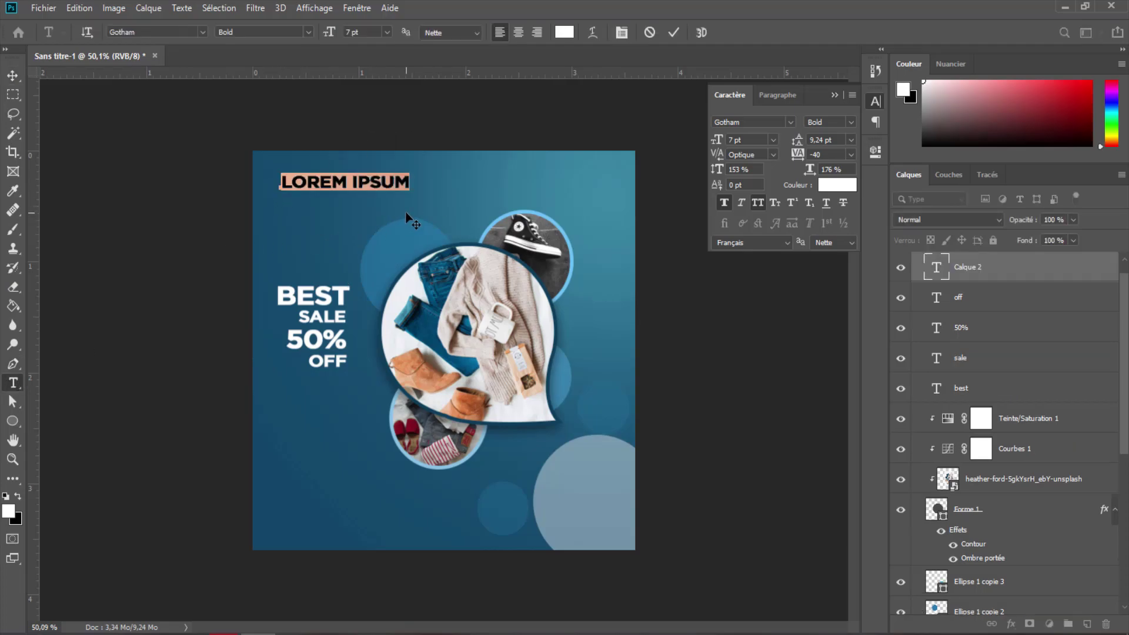
text(BRAN)
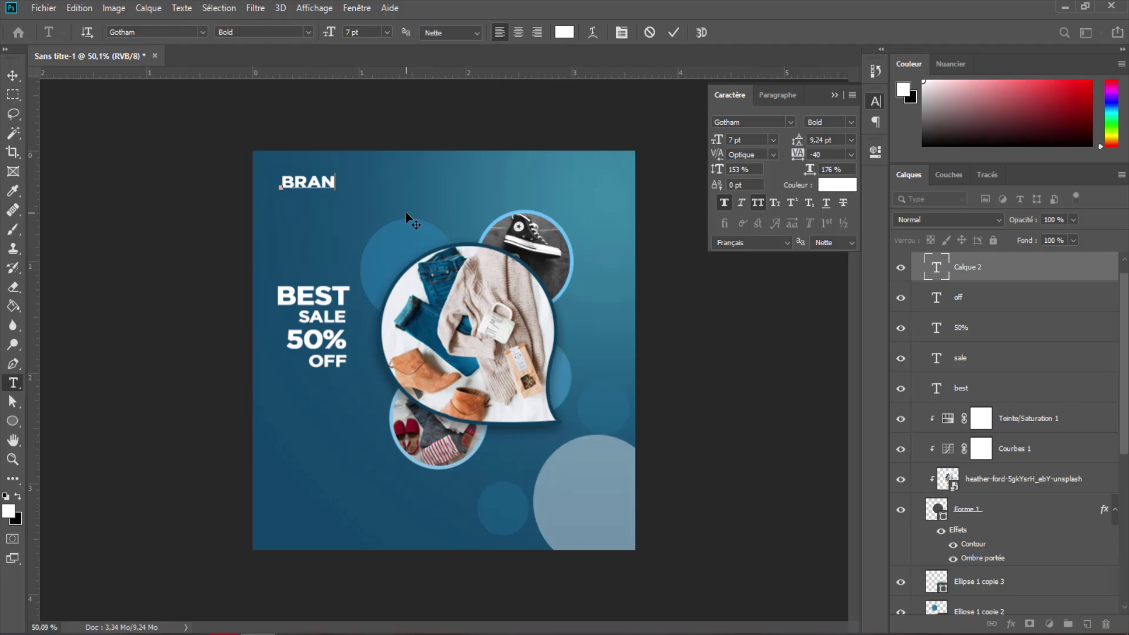
text(D)
click(673, 33)
click(12, 75)
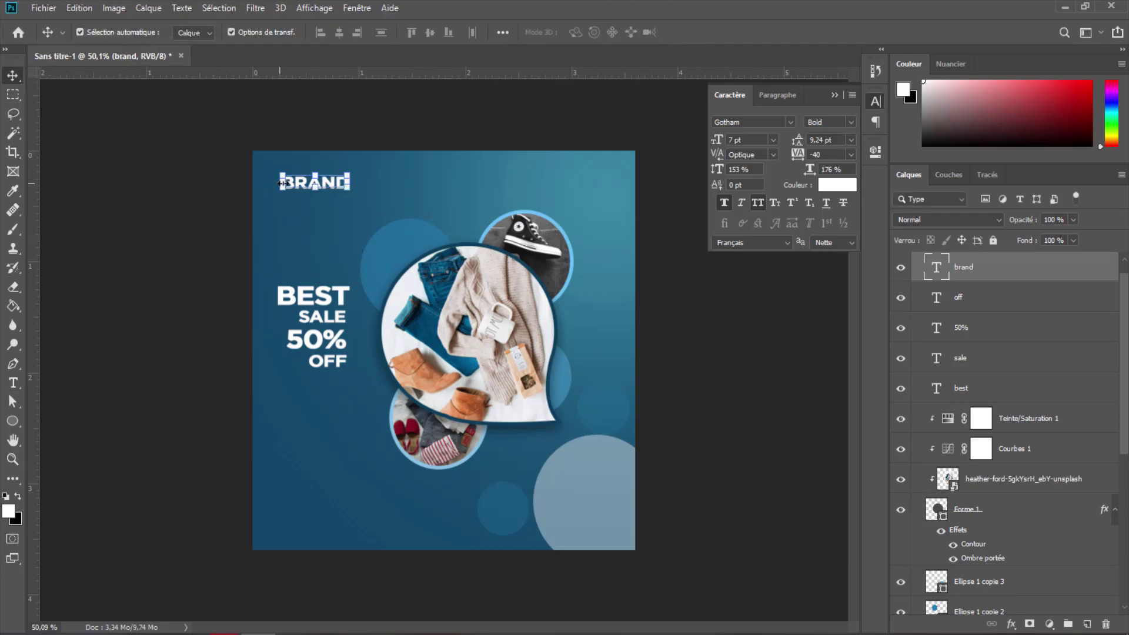
drag(334, 184, 331, 184)
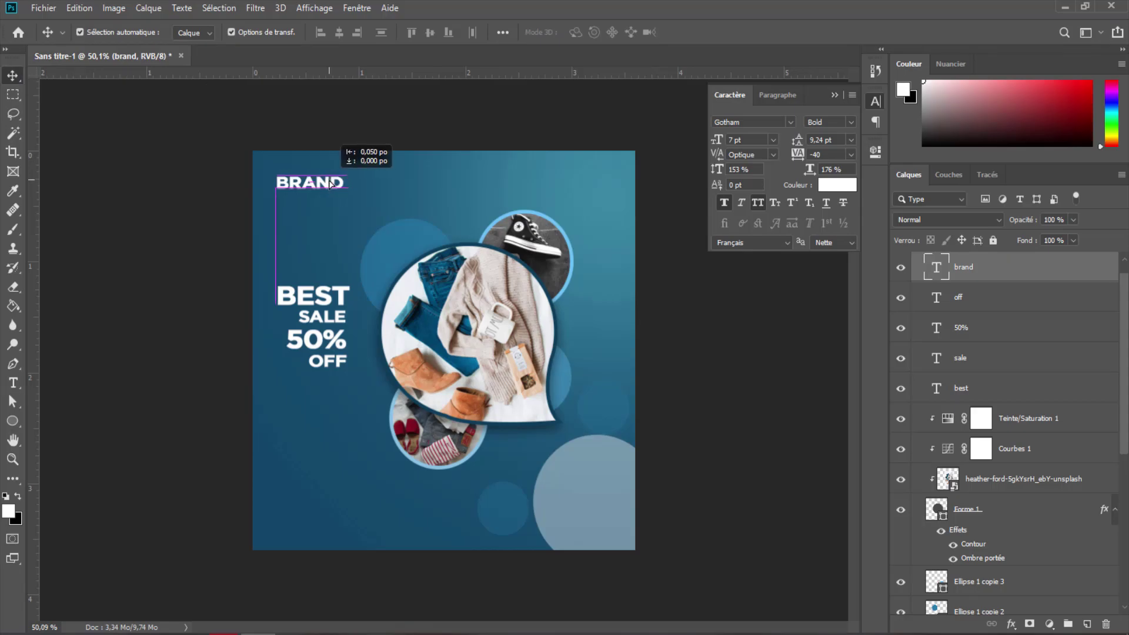
click(12, 382)
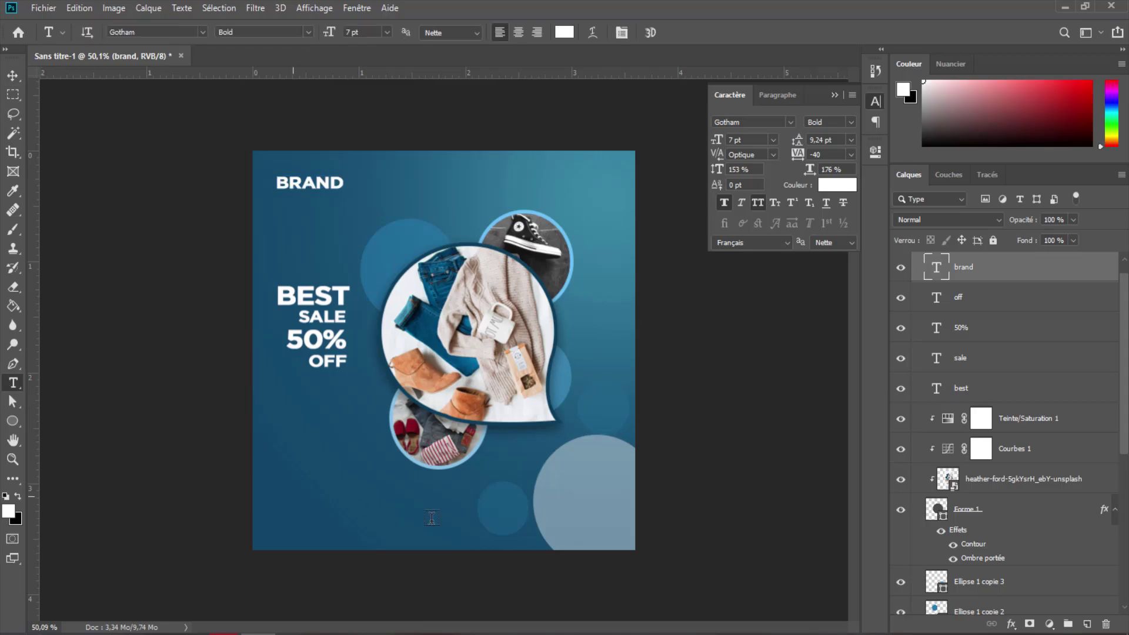
click(556, 476)
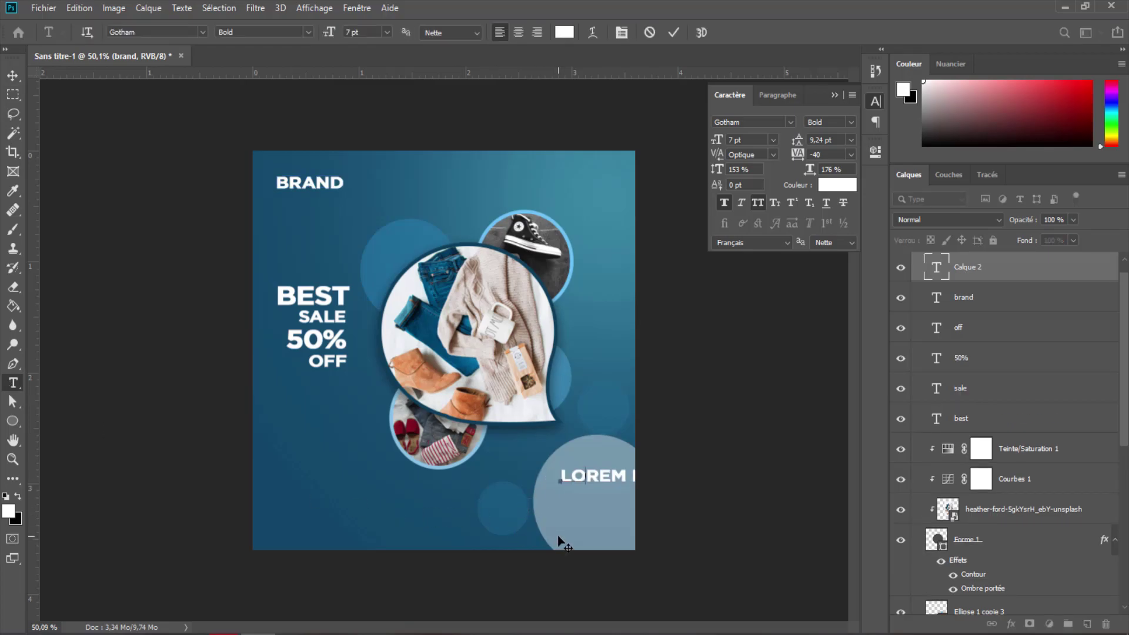
Step: Type SHOP in the light circle and stack a NOW copy just beneath it
text(SHOP)
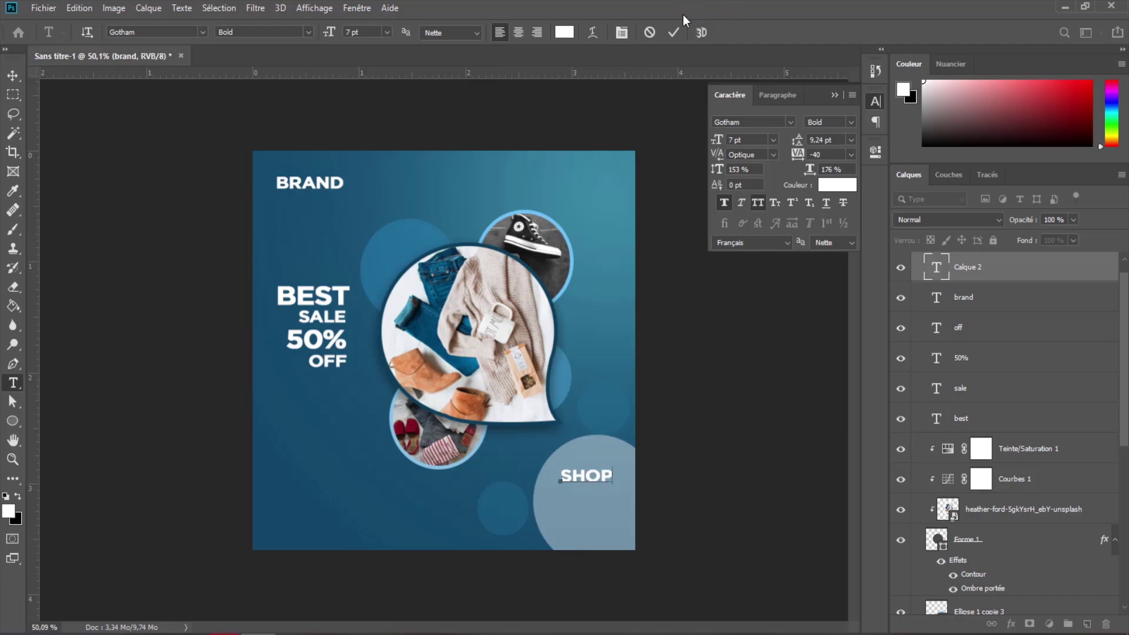
click(673, 32)
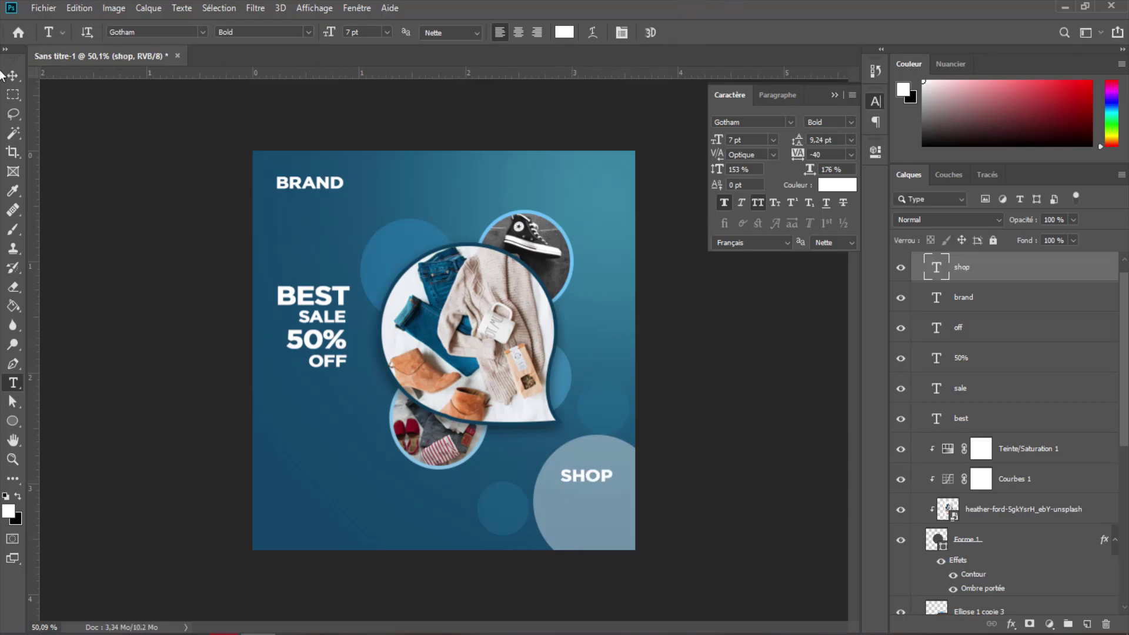
click(20, 80)
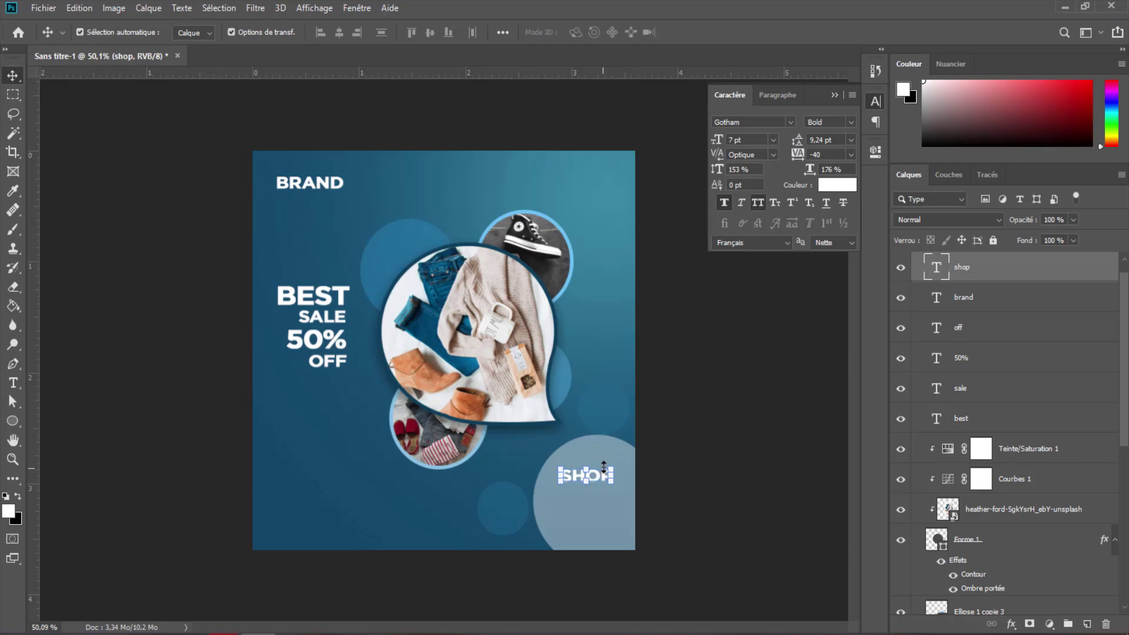
alt+drag(605, 476, 602, 498)
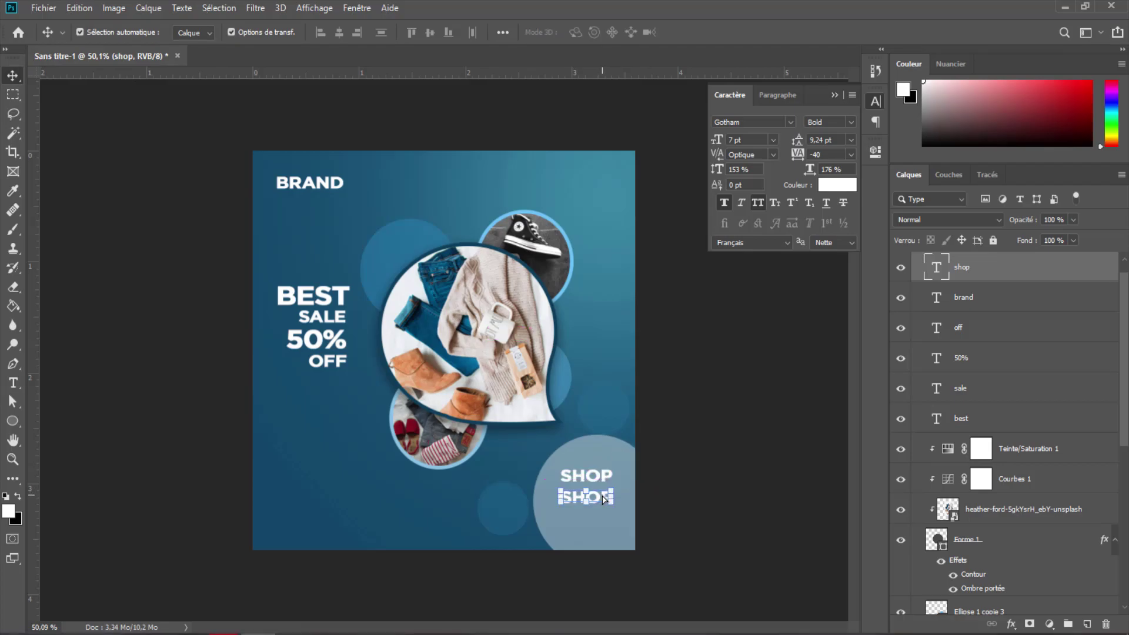
key(t)
double_click(603, 499)
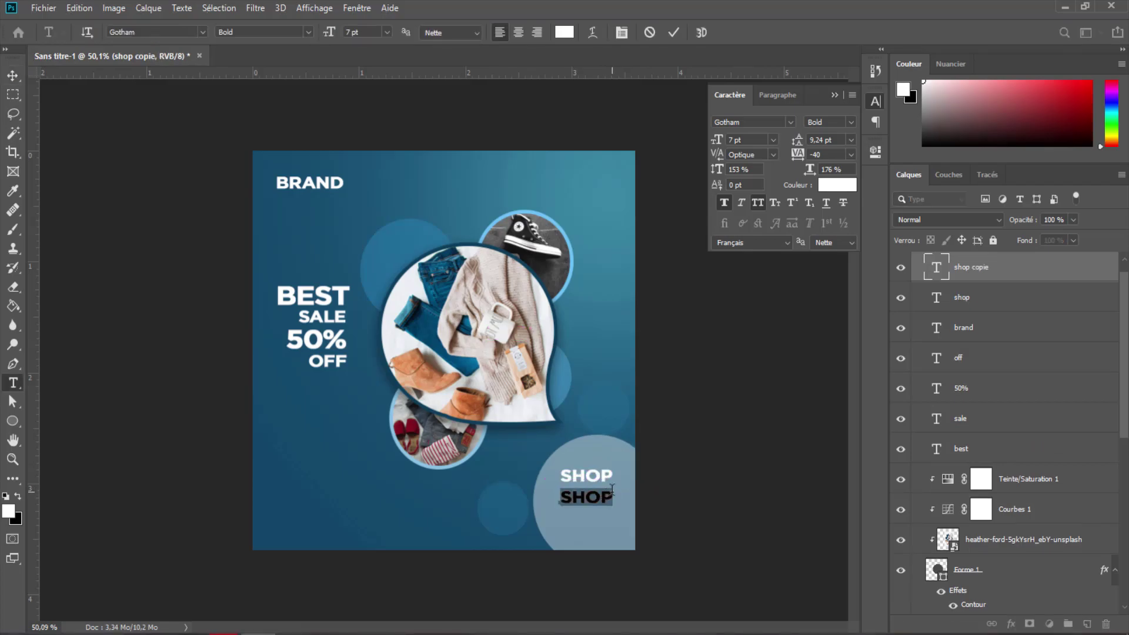
text(NOW)
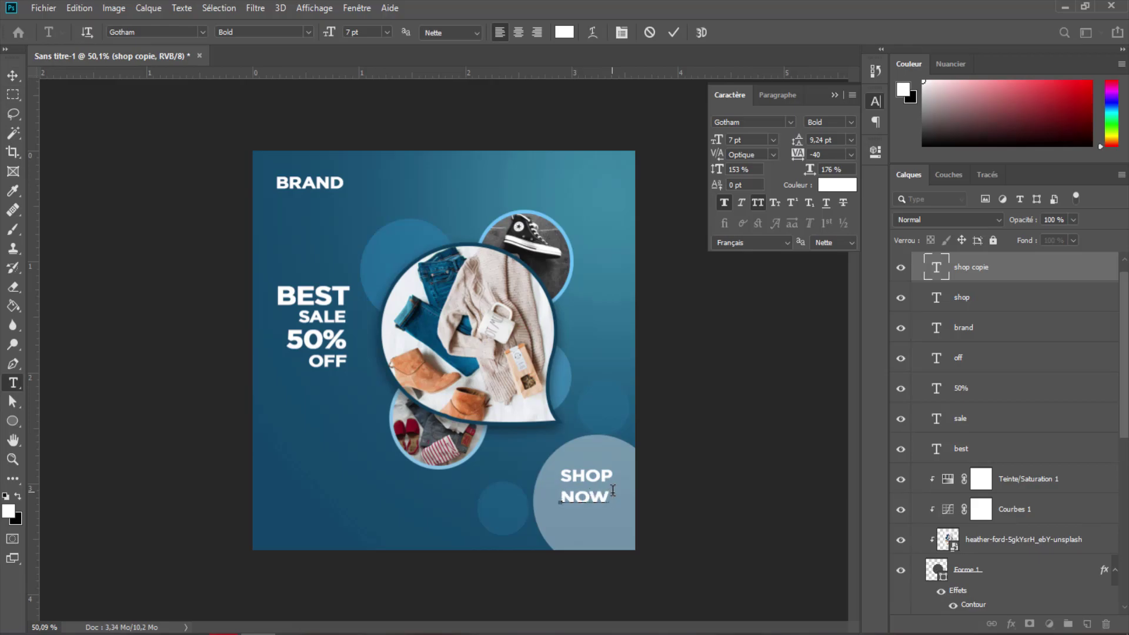
click(673, 32)
key(v)
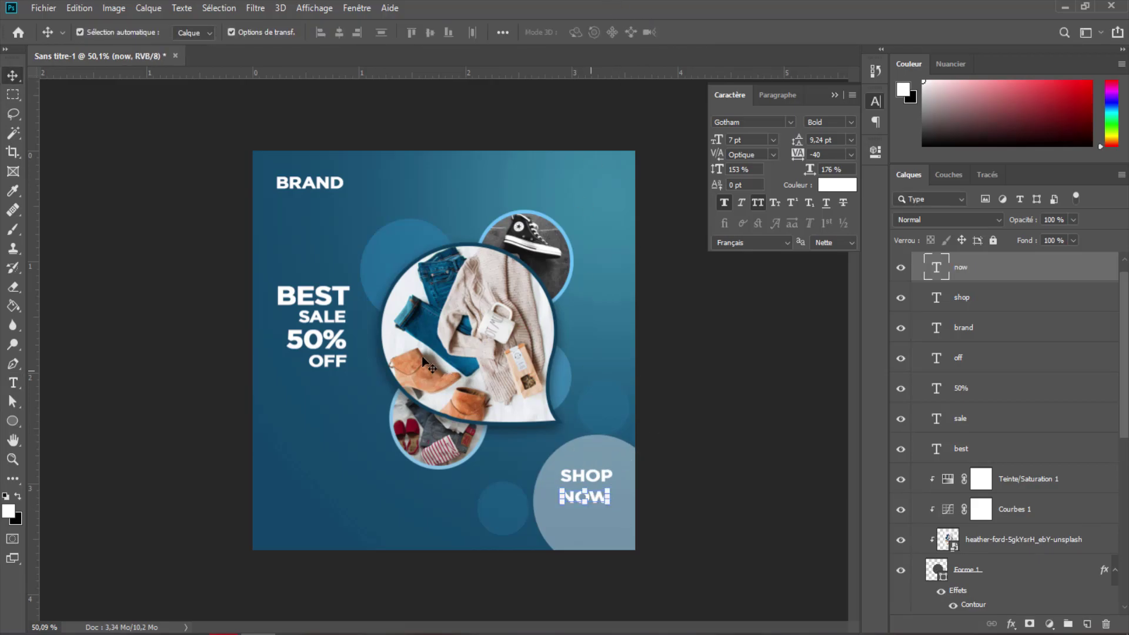
drag(594, 502, 595, 493)
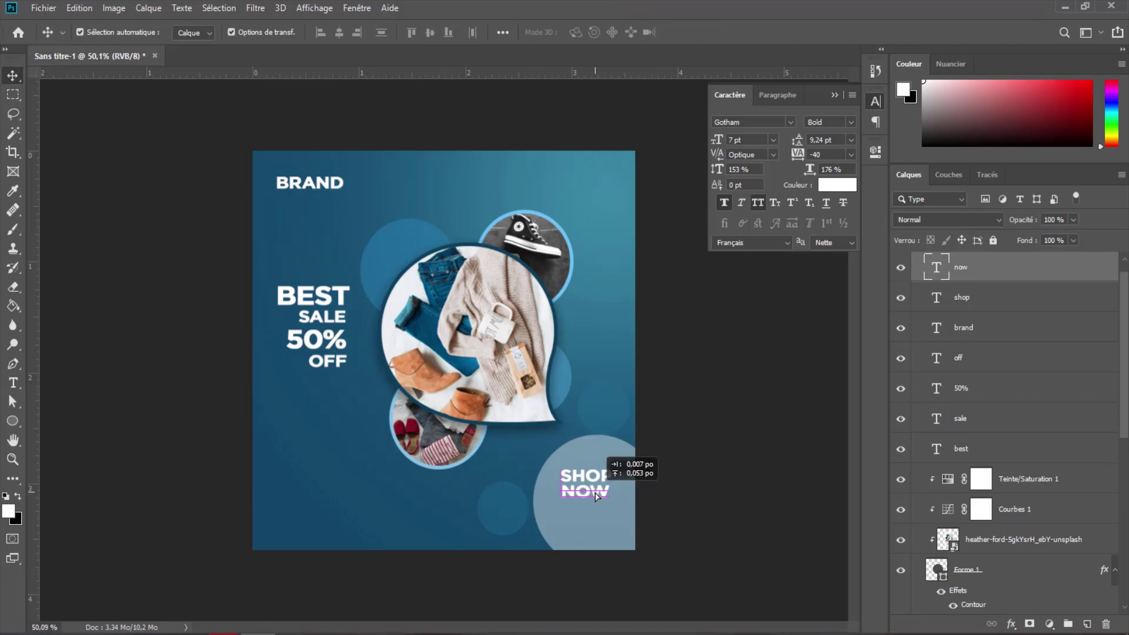
click(13, 383)
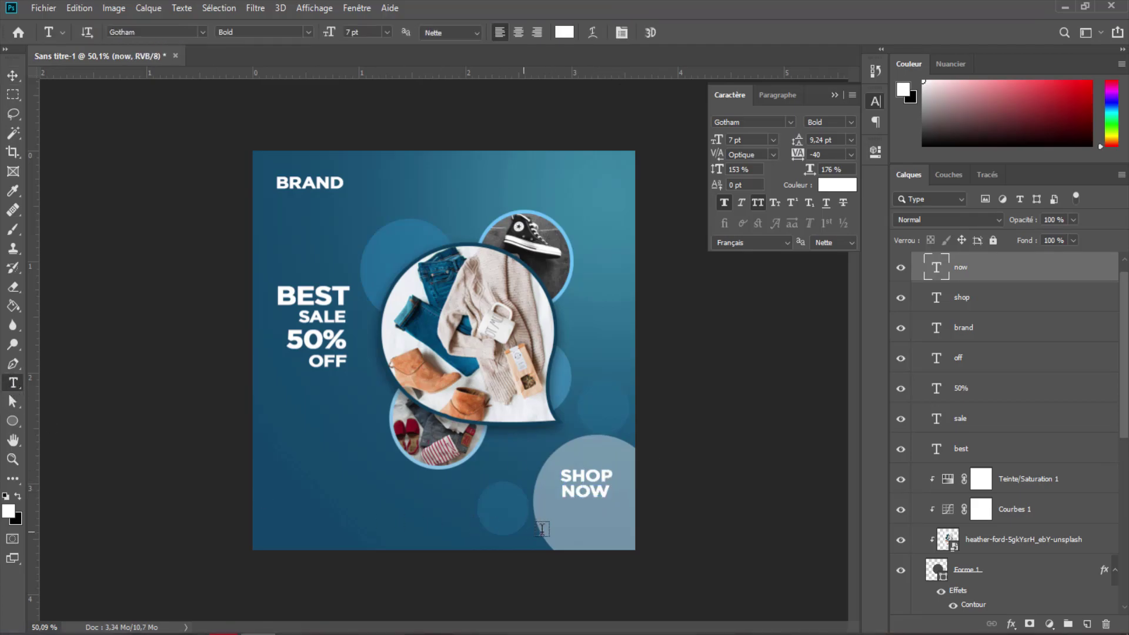
Step: Add the website address line below SHOP NOW, without all caps, at 5 pt
click(556, 524)
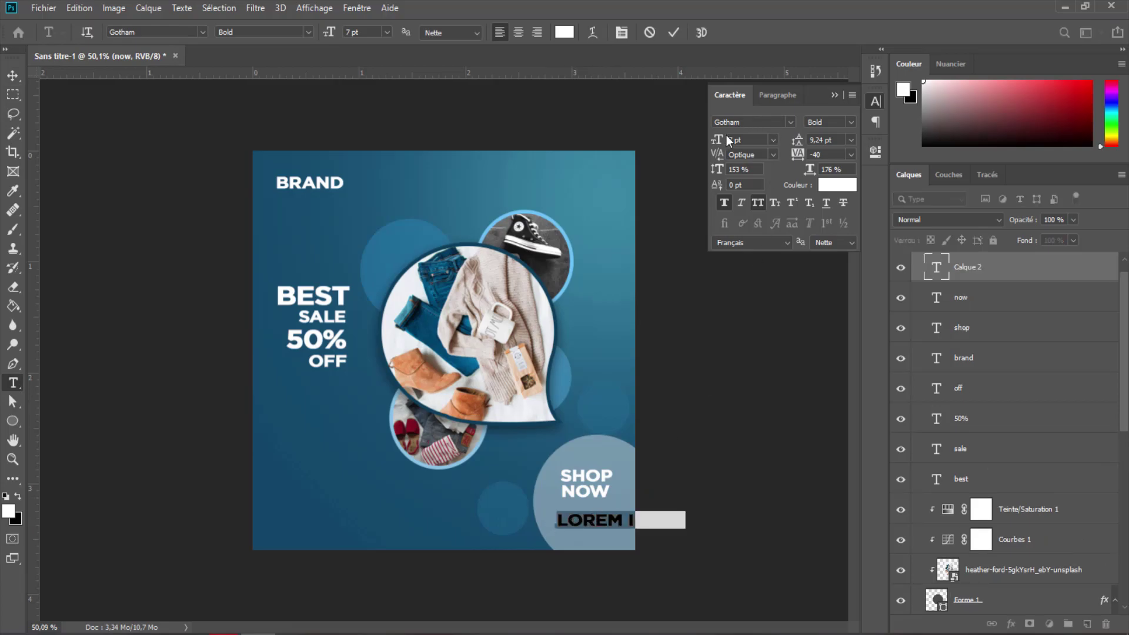
click(760, 204)
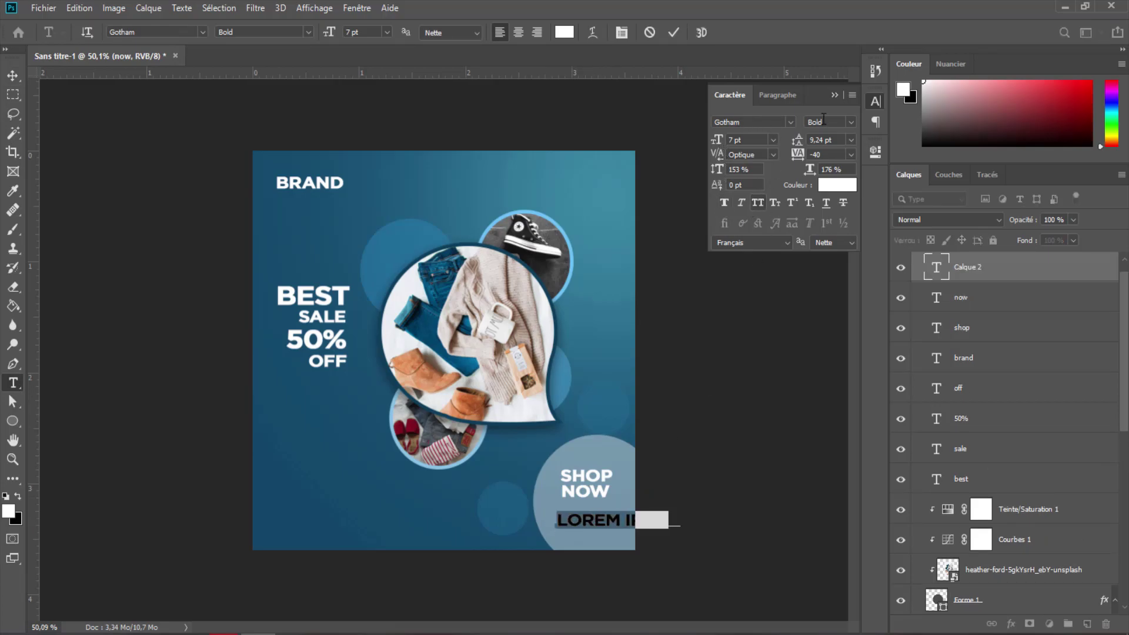
text(ww)
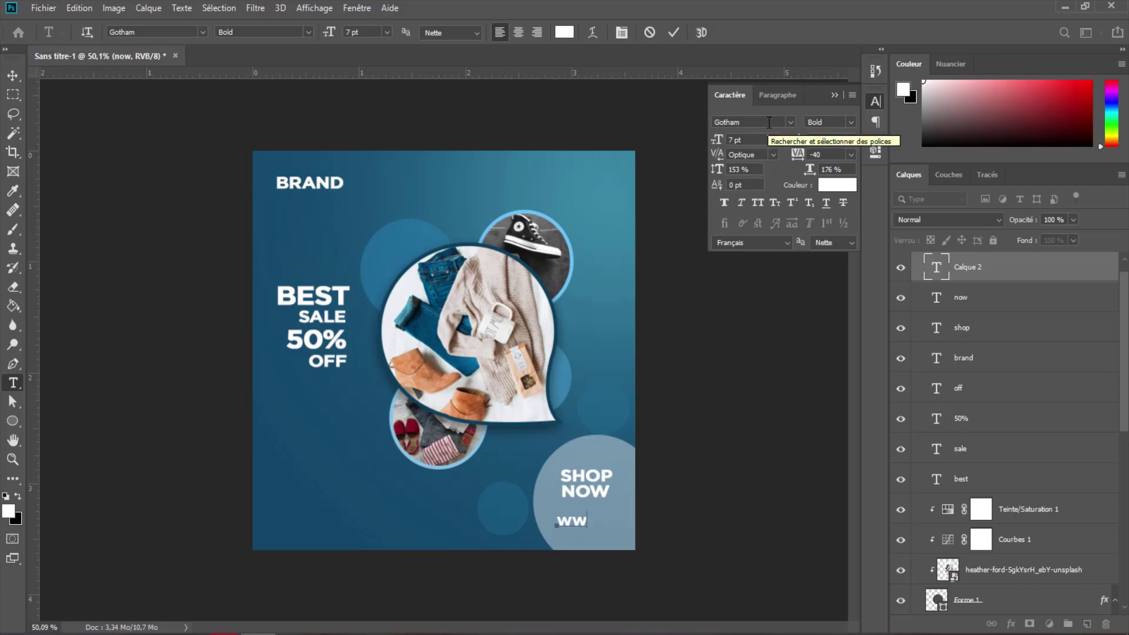
text(w.)
text(w.w)
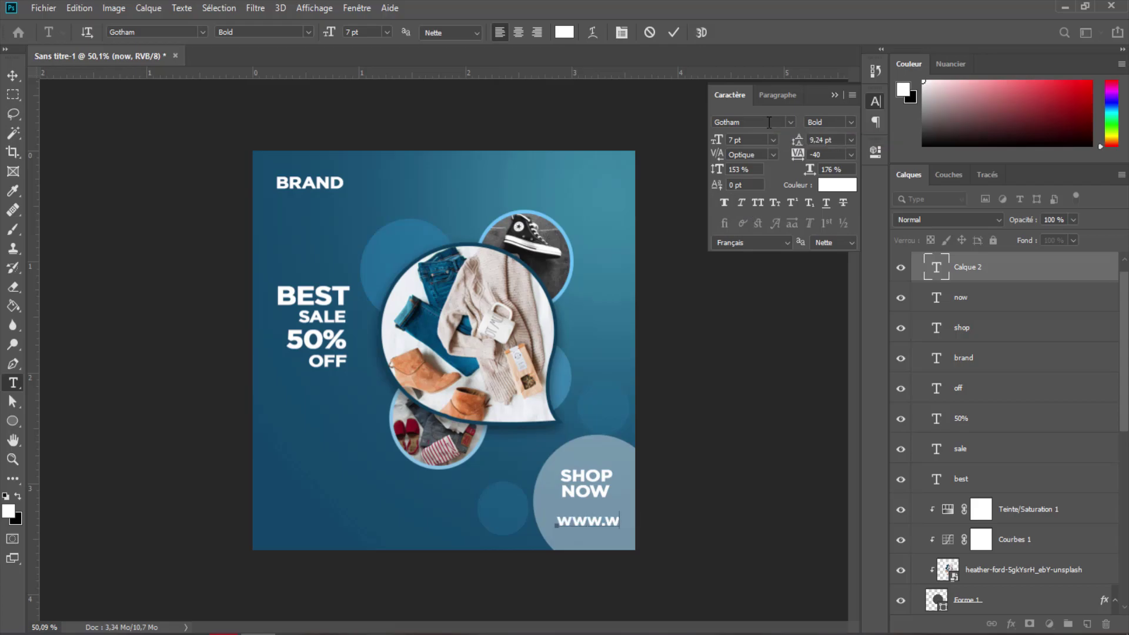
text(eb)
click(673, 33)
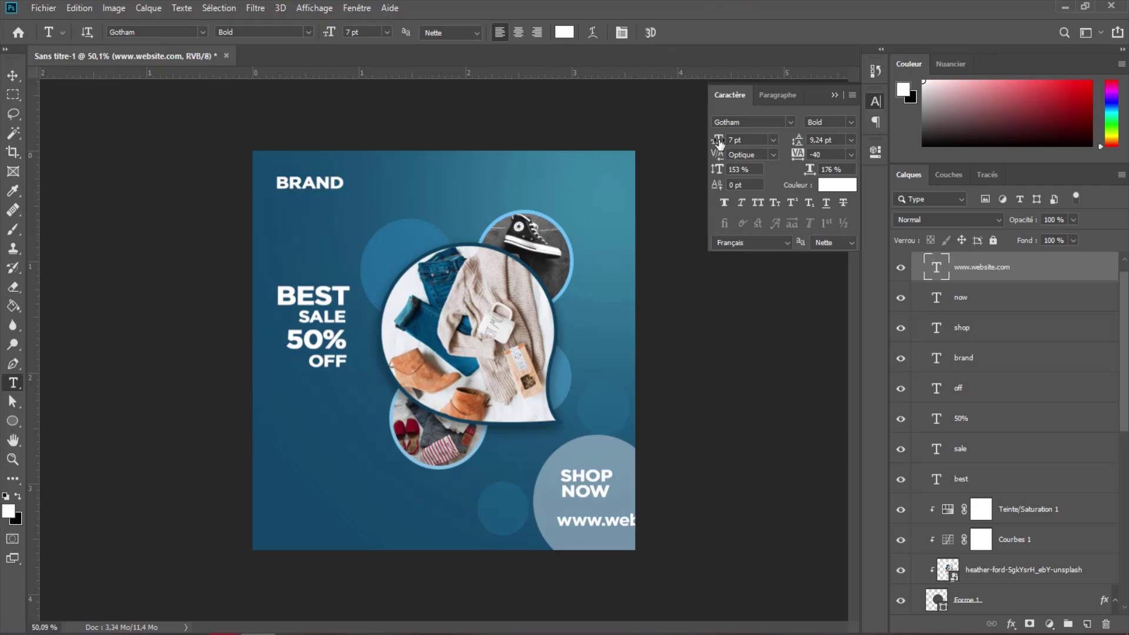
drag(721, 141, 715, 139)
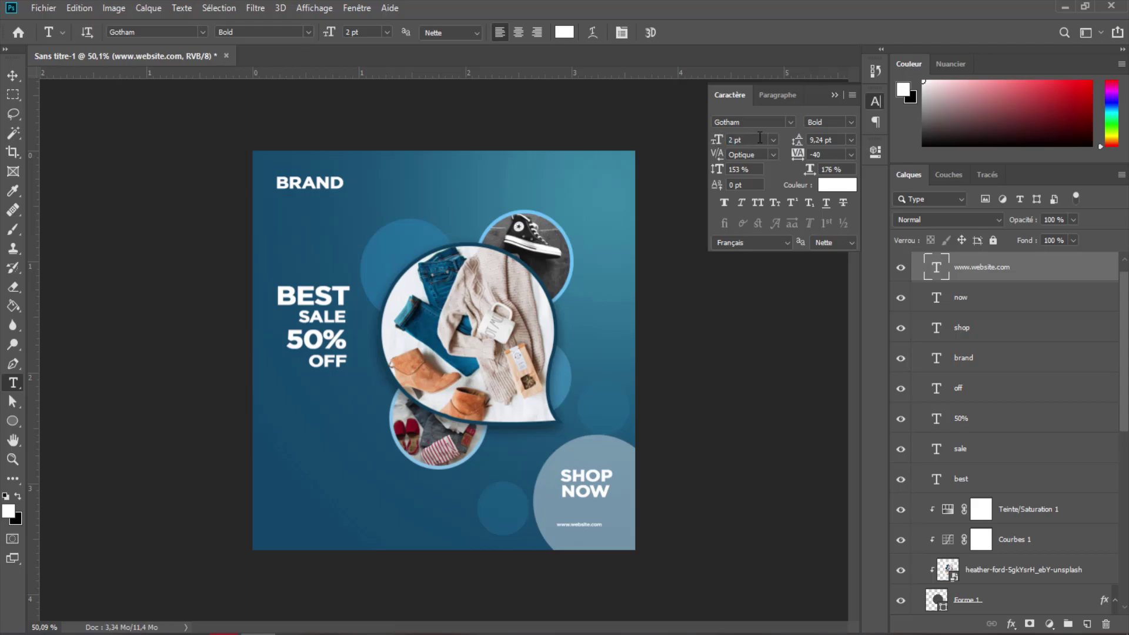
key(5)
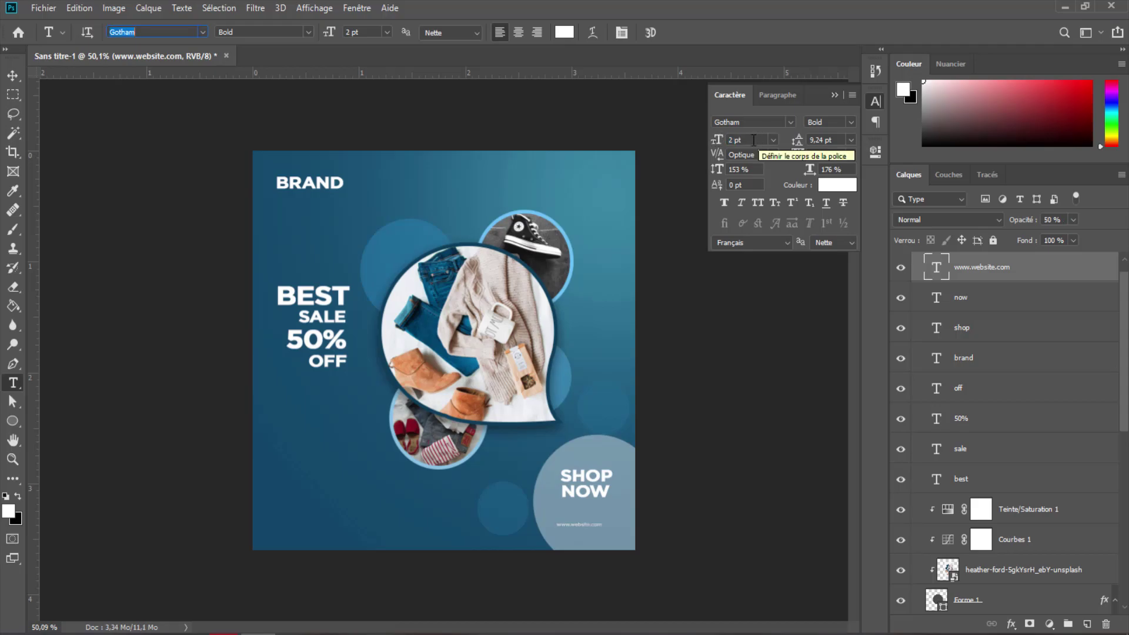
click(753, 140)
text(5)
key(Return)
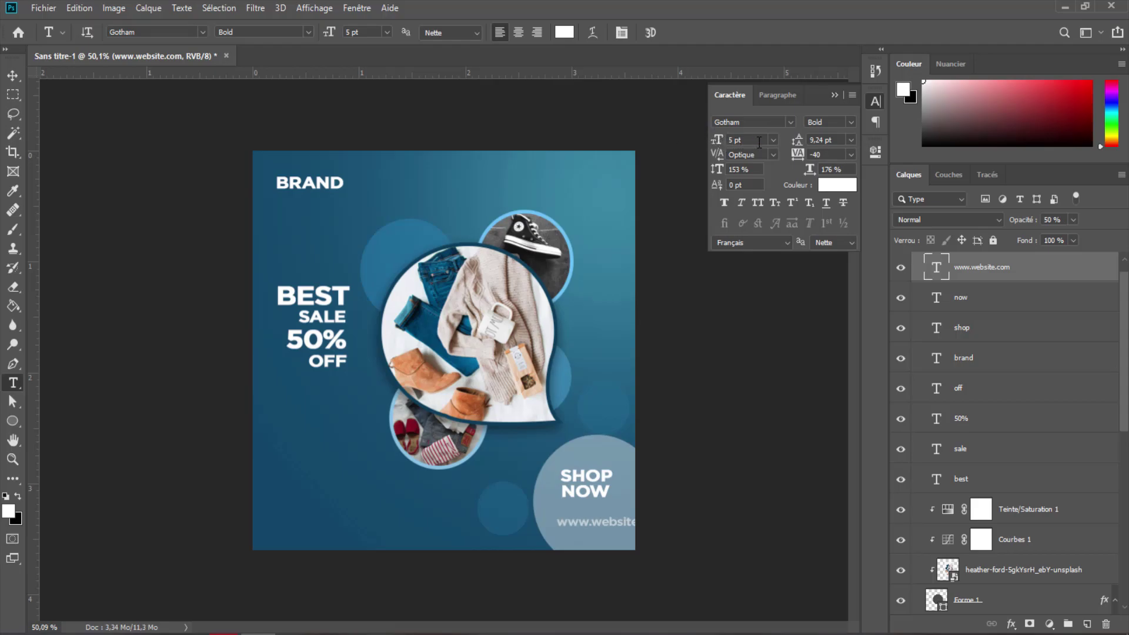
Step: Restore the website text to 100% opacity and move it under SHOP NOW
click(1073, 219)
drag(1077, 238, 1113, 240)
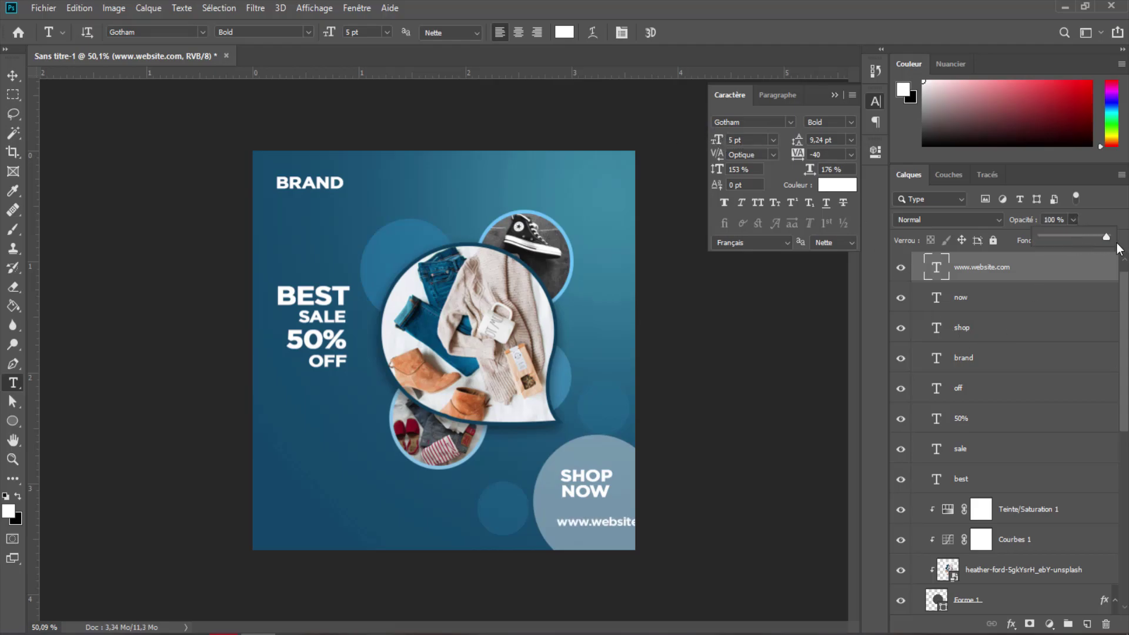
click(747, 141)
text(4)
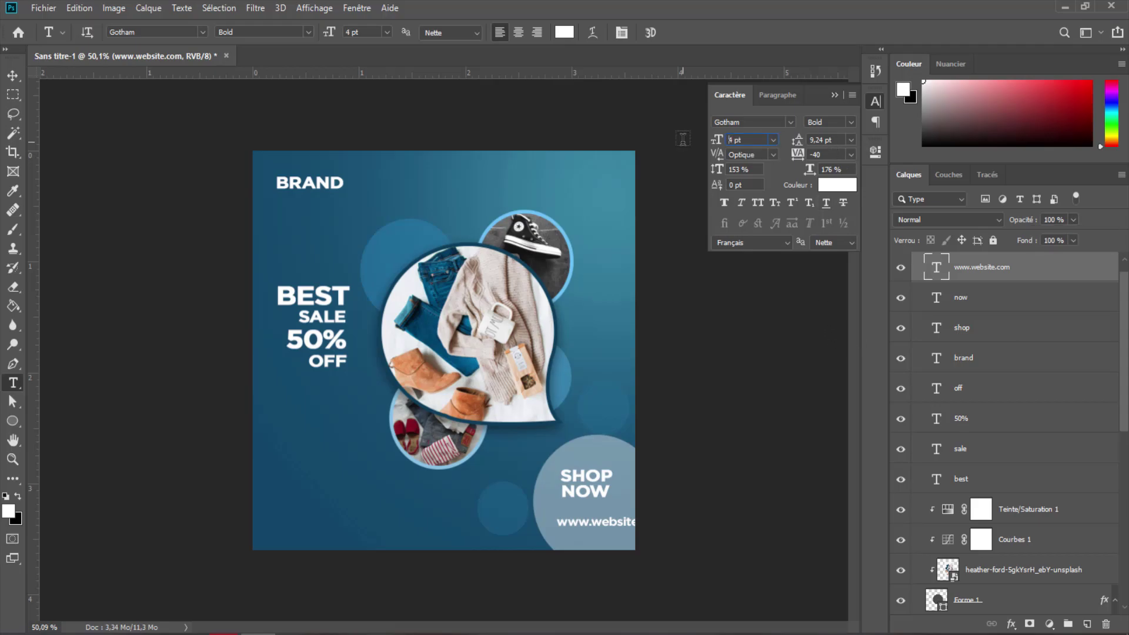
click(13, 75)
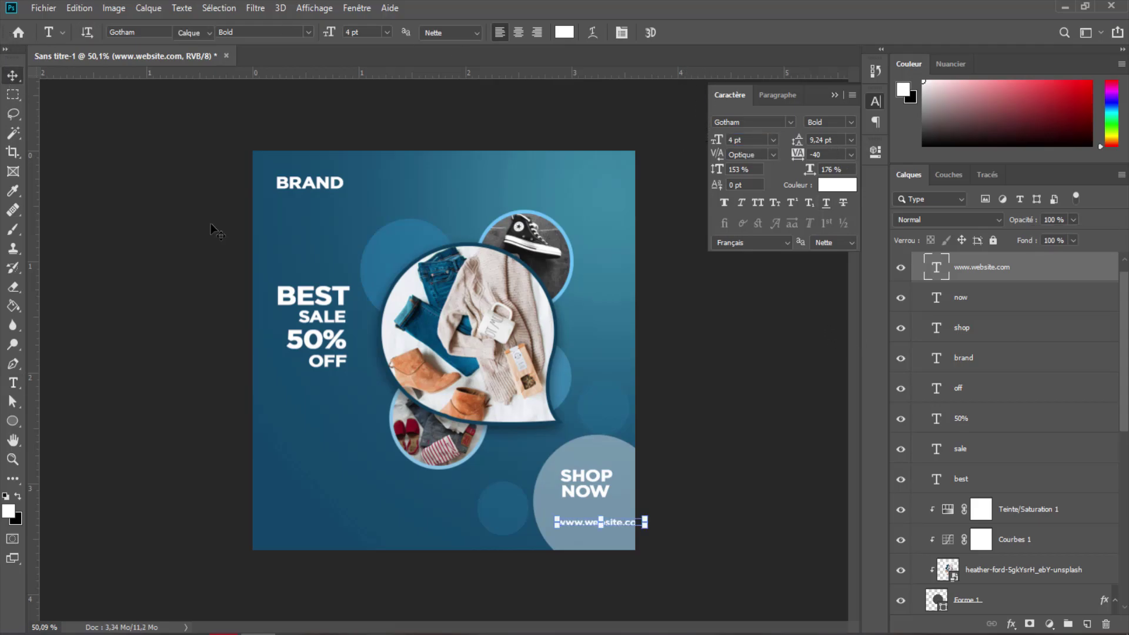
drag(618, 527, 582, 479)
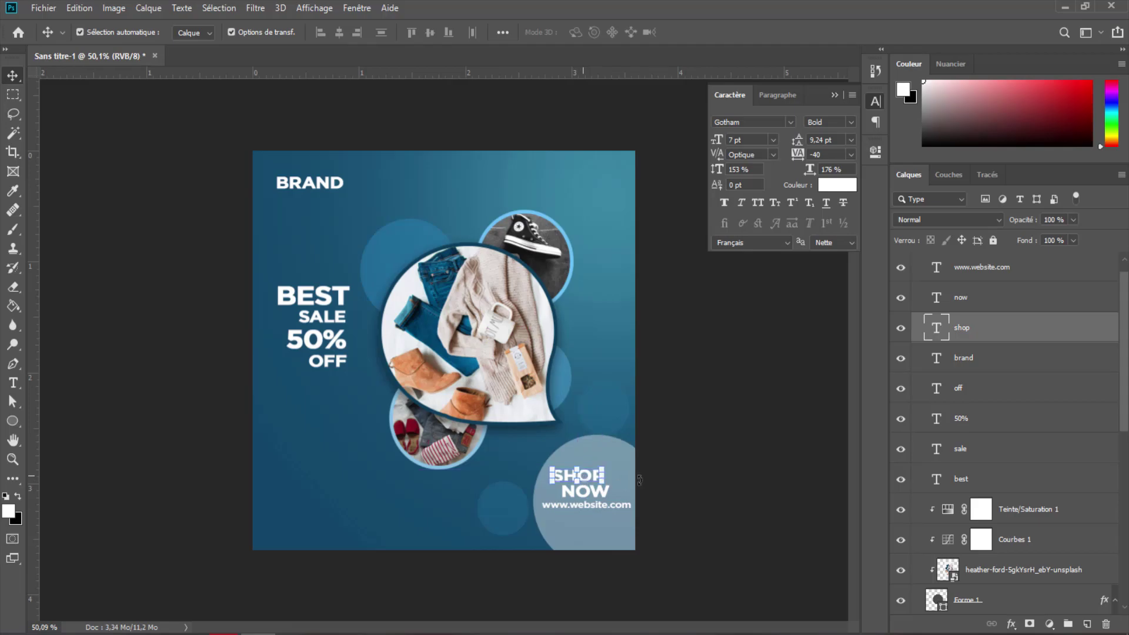
drag(716, 141, 719, 141)
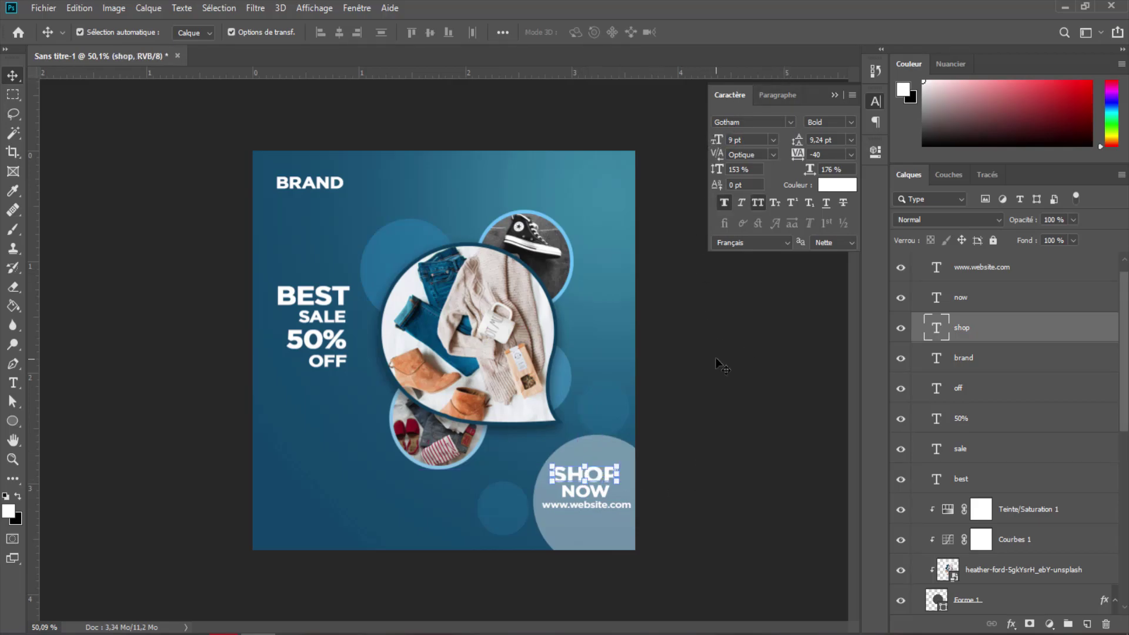
mouse_move(607, 497)
mouse_down()
mouse_move(596, 472)
mouse_move(600, 513)
mouse_up()
click(597, 475)
click(605, 510)
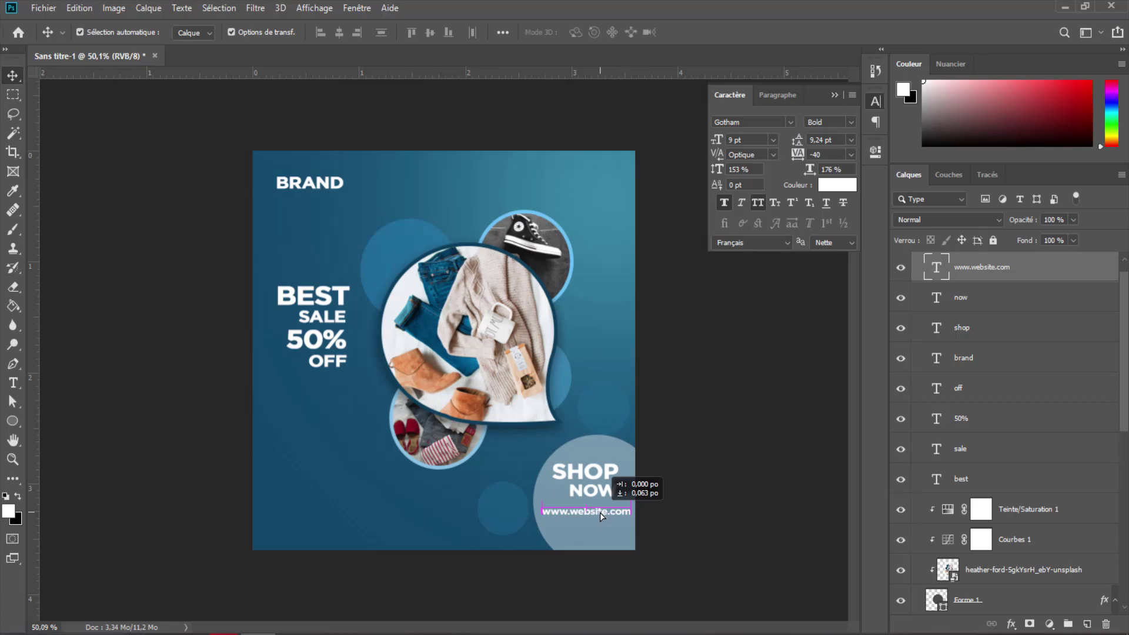
drag(601, 515, 601, 515)
click(700, 397)
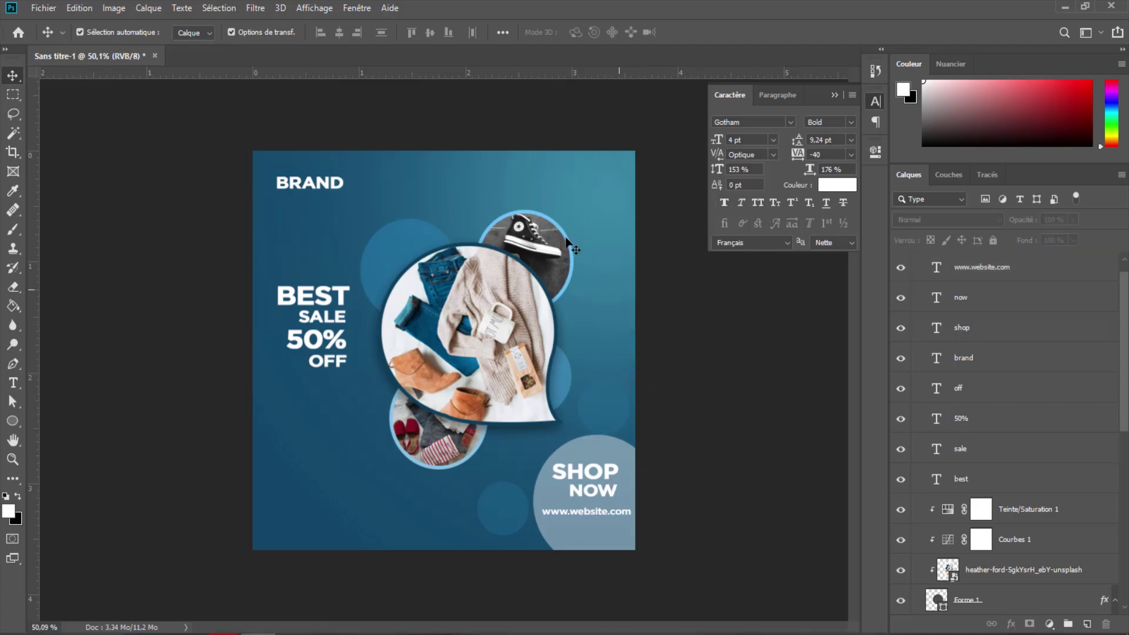
Step: Group the photo collage layers and the text layers, moving the text group to the top
click(494, 269)
key(ctrl+g)
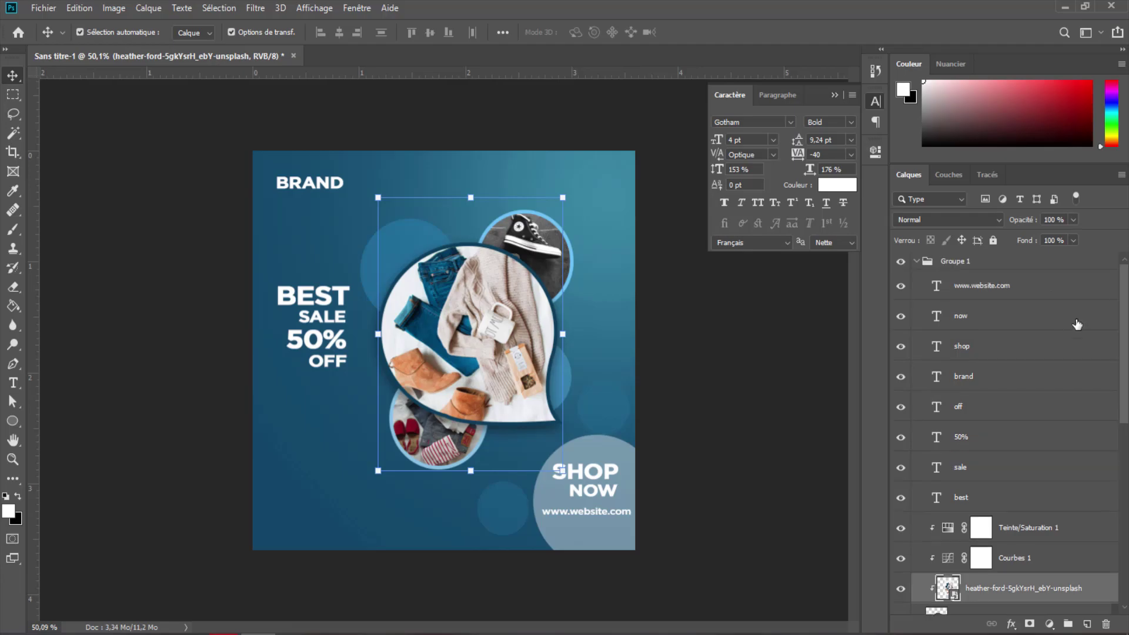
click(991, 287)
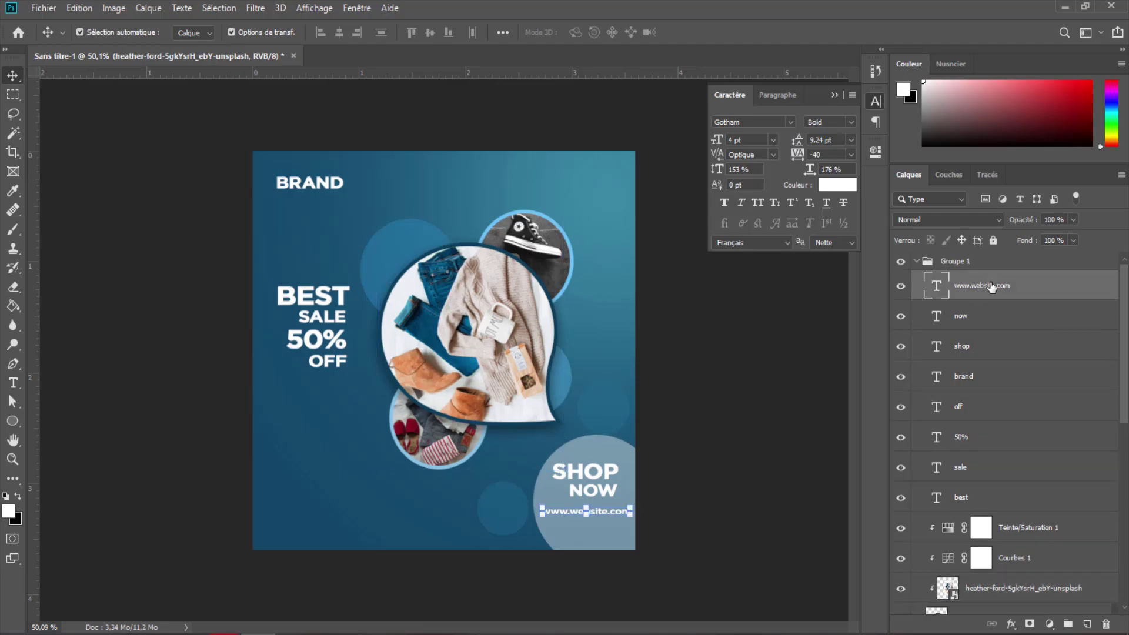
shift+click(994, 500)
key(ctrl+g)
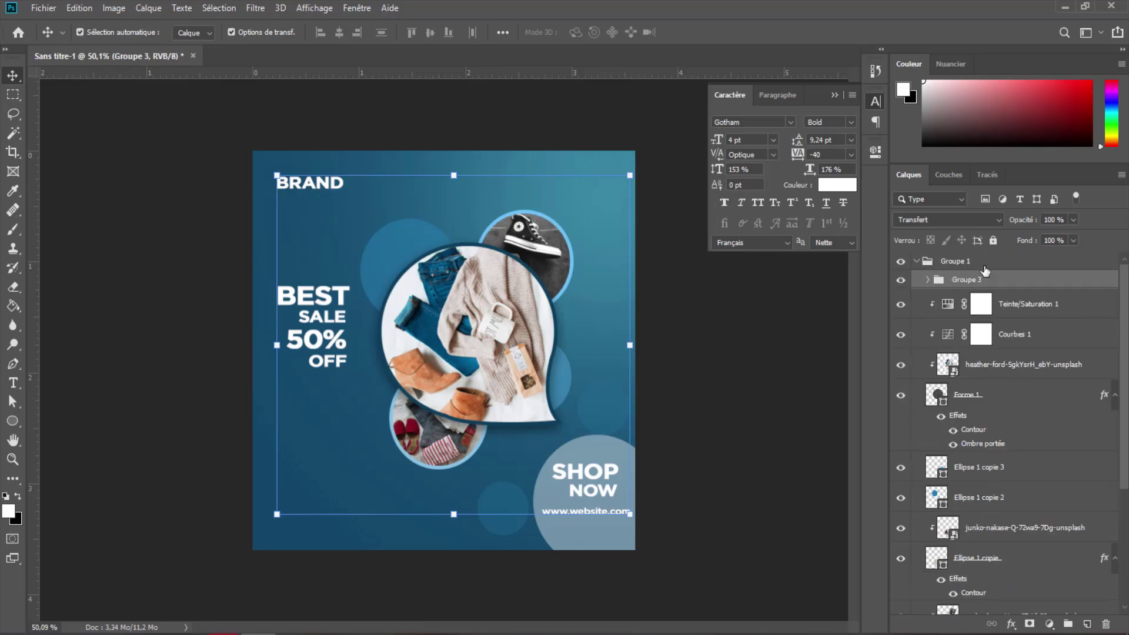
drag(987, 280, 987, 254)
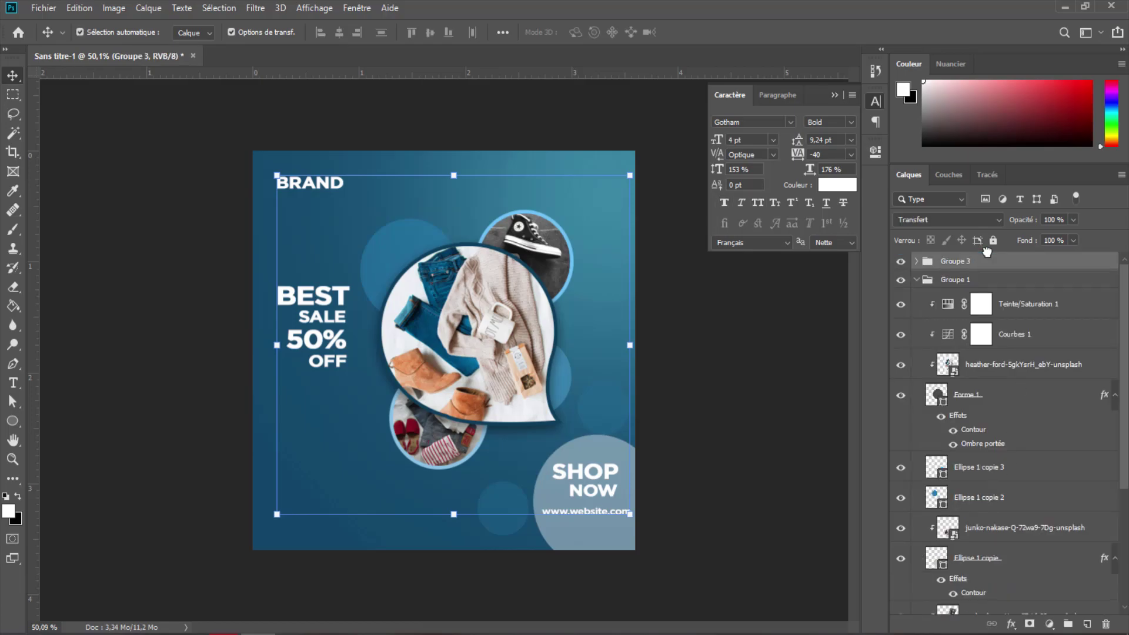
Step: Scale the photo collage group to about 122% and shift it up and right
click(916, 280)
click(942, 287)
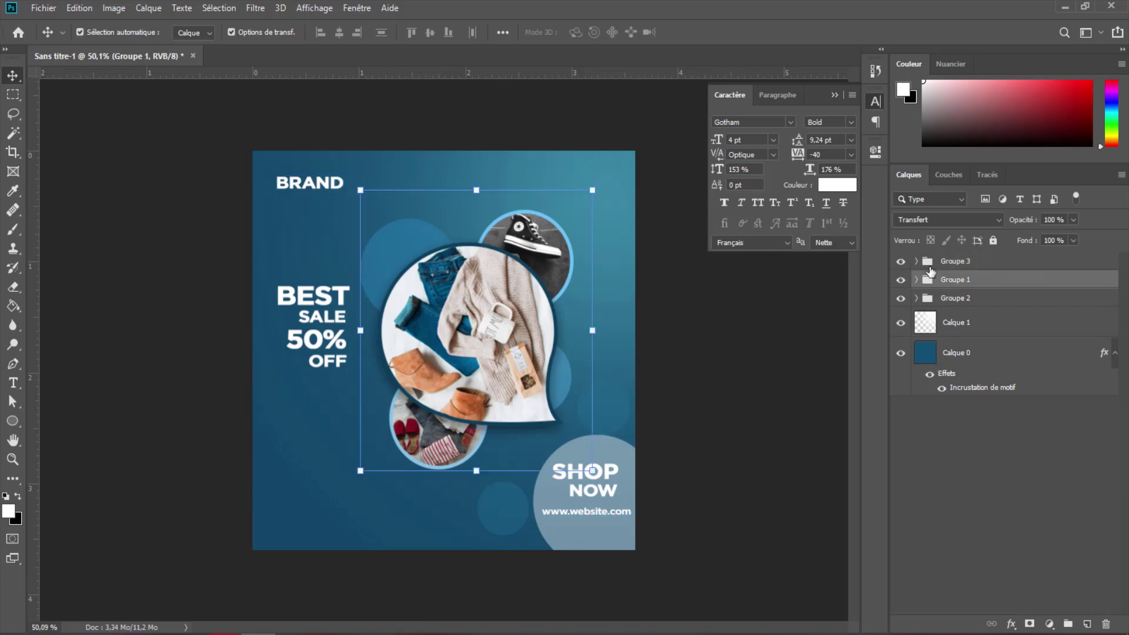
drag(360, 470, 309, 532)
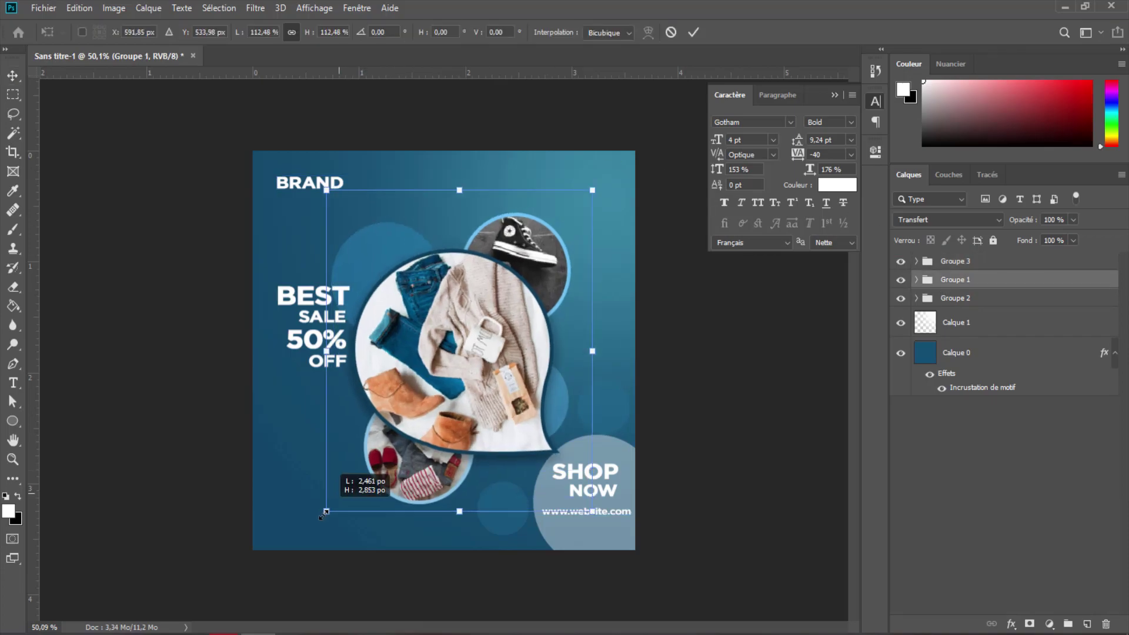
drag(435, 422, 473, 400)
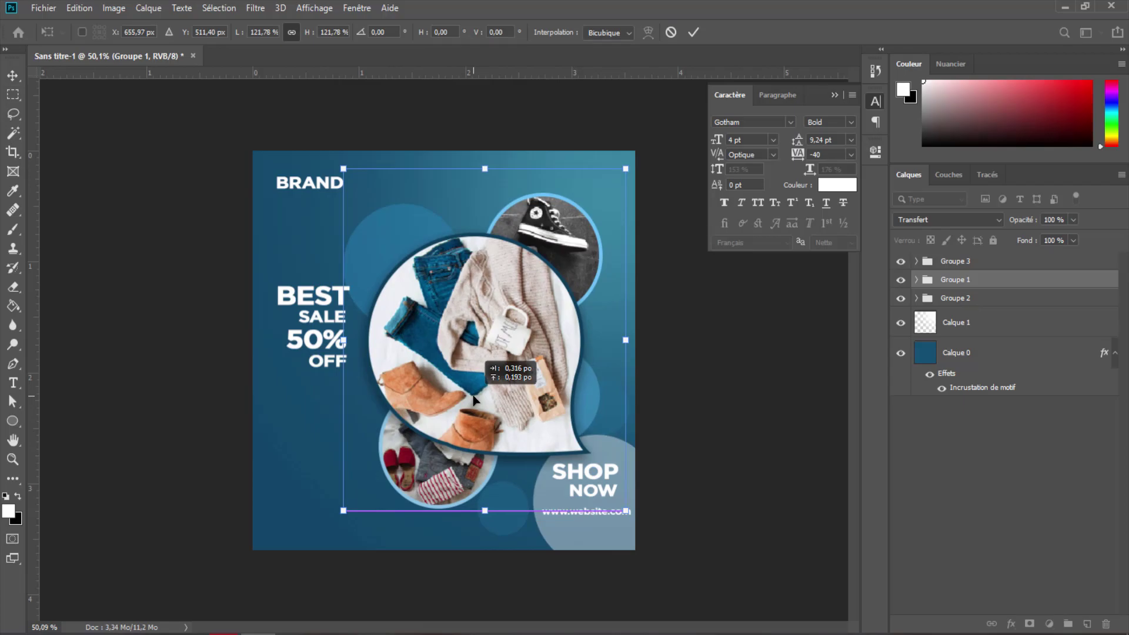
click(693, 33)
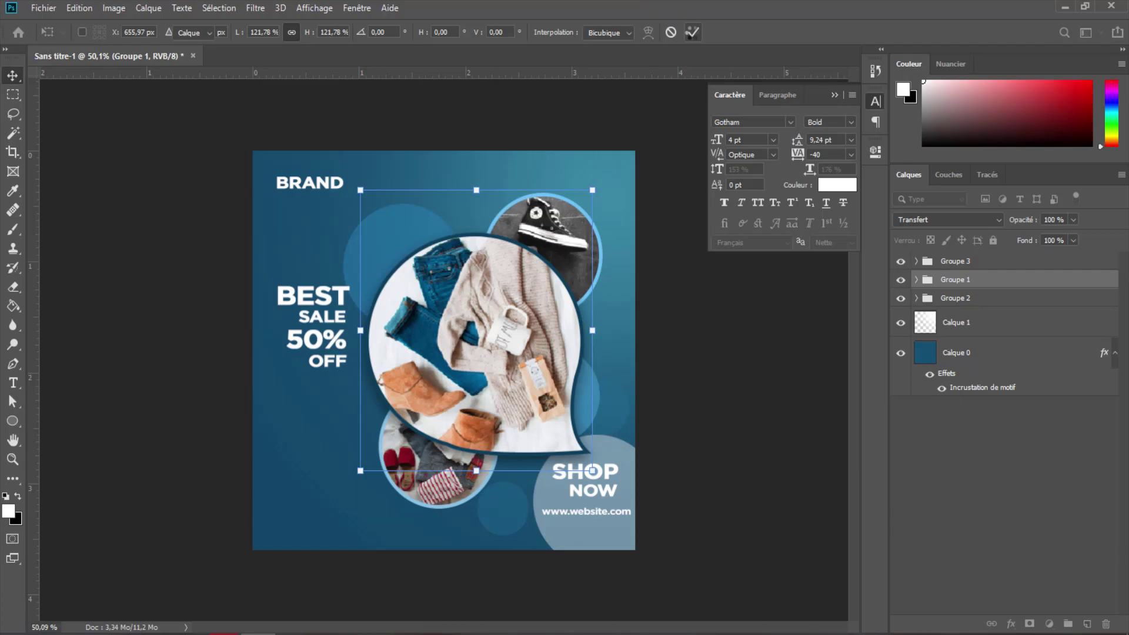
click(693, 32)
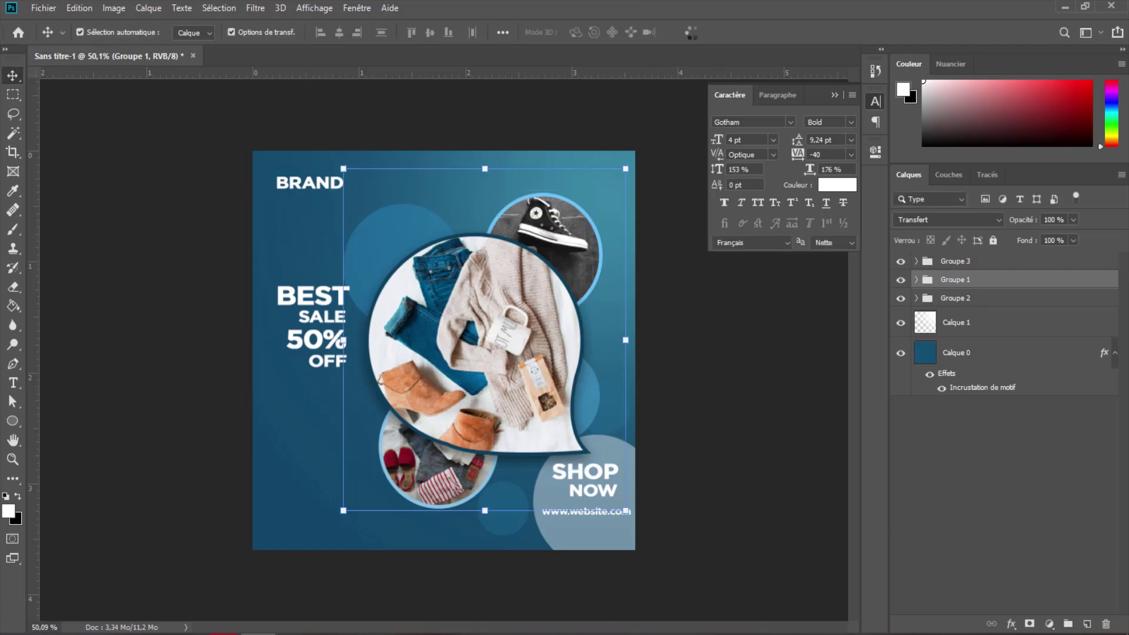
click(124, 165)
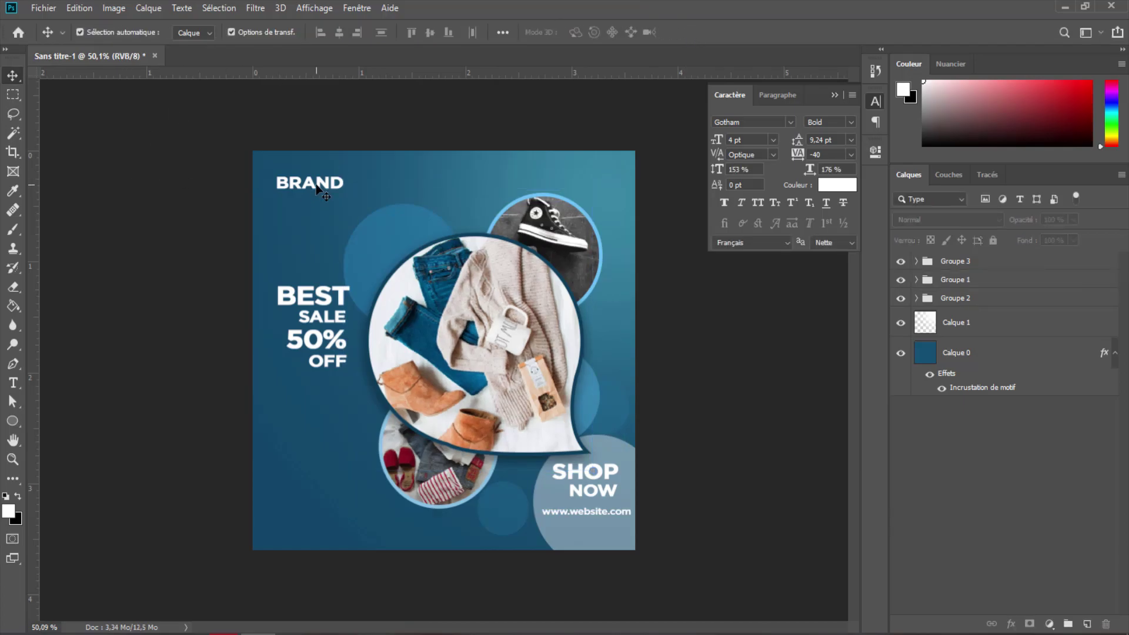
Step: Enlarge BEST to 18 pt and place BEST and SALE beneath BRAND
click(318, 188)
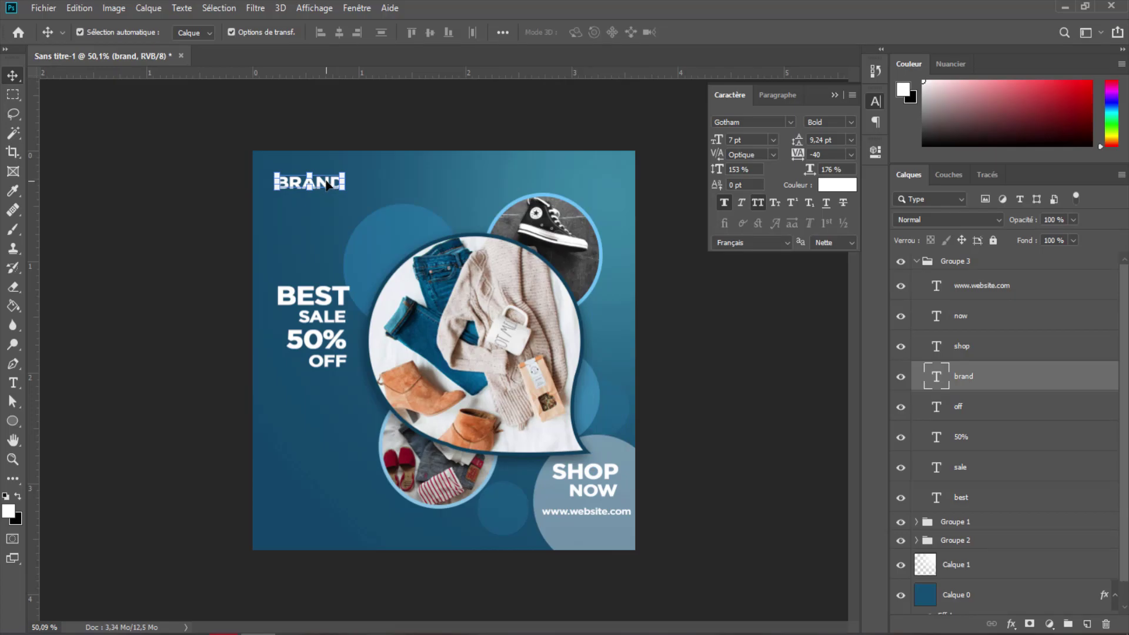
click(329, 300)
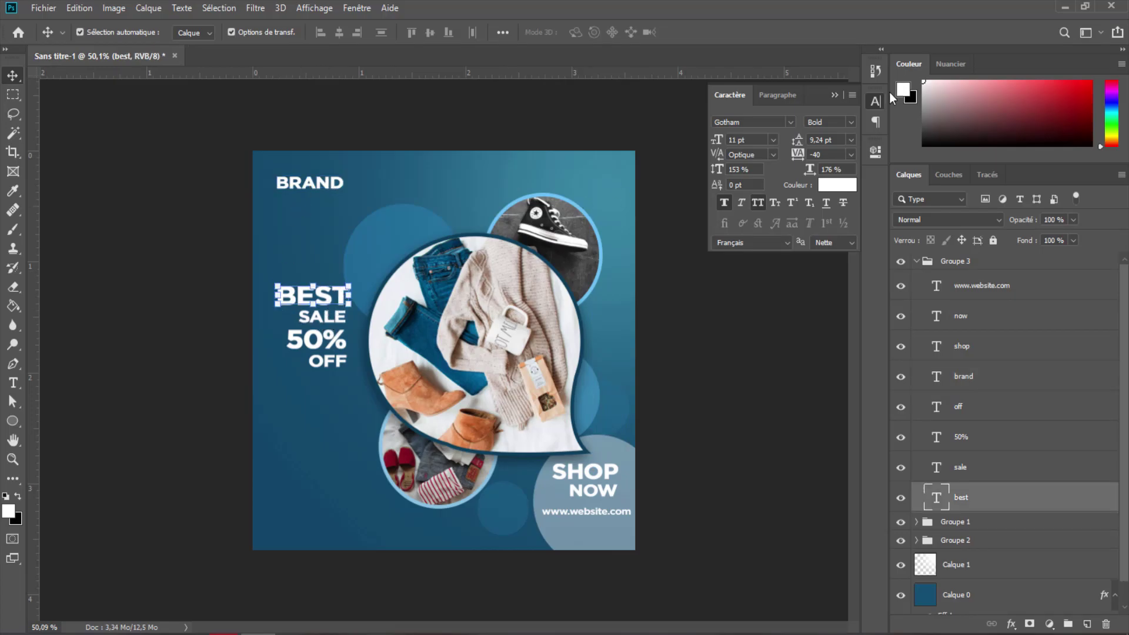
drag(715, 146, 718, 140)
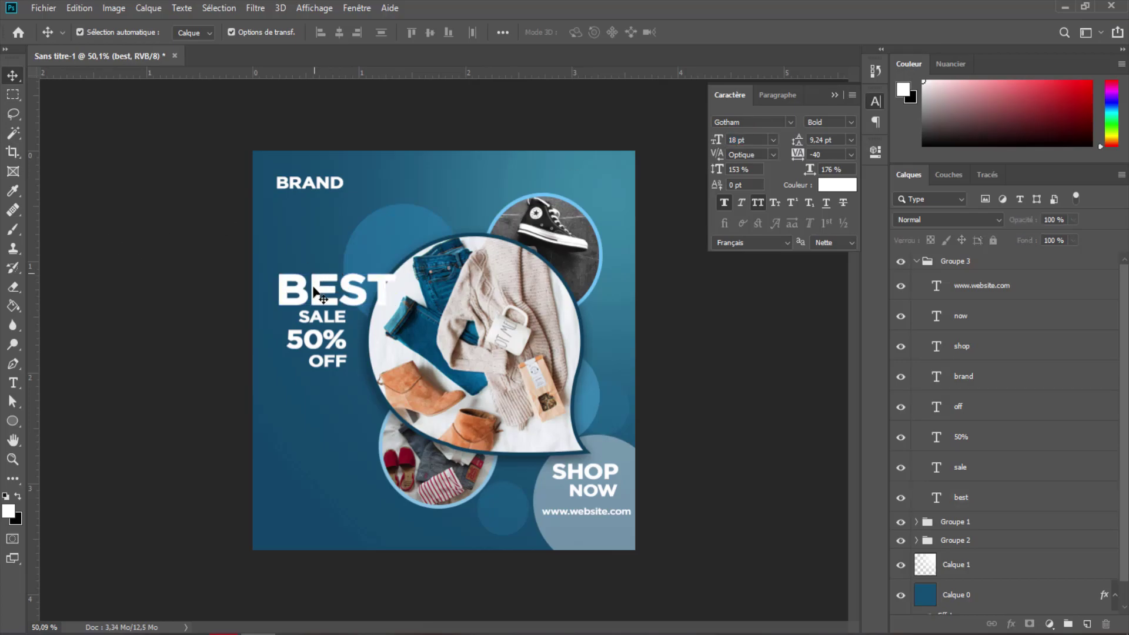
mouse_move(335, 292)
mouse_down()
mouse_move(316, 269)
mouse_move(336, 250)
mouse_up()
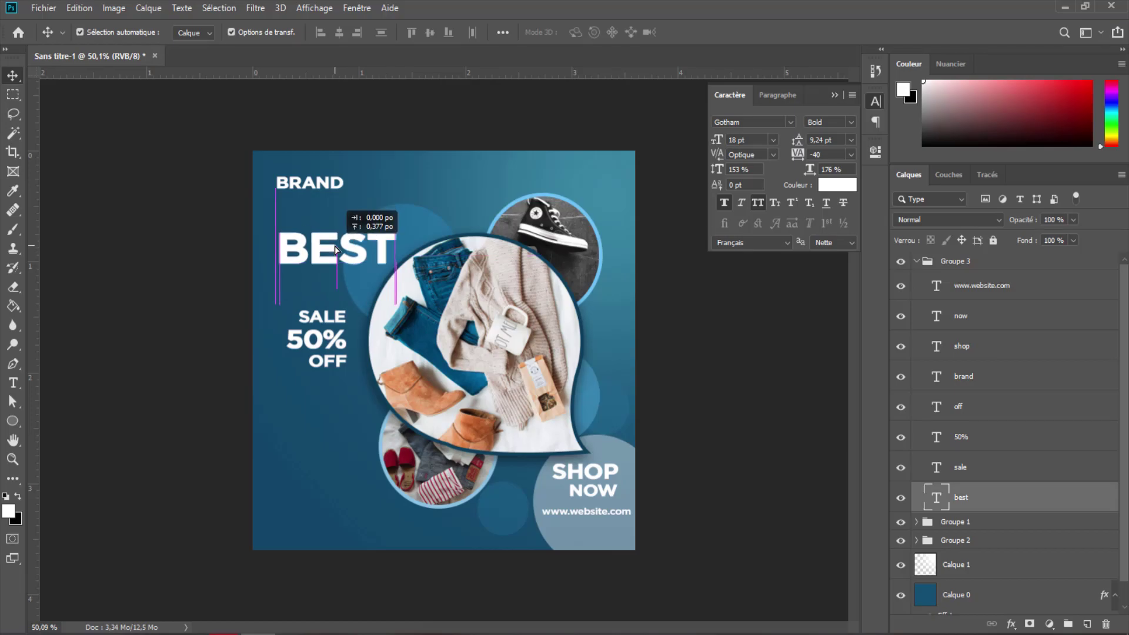
drag(333, 321, 313, 288)
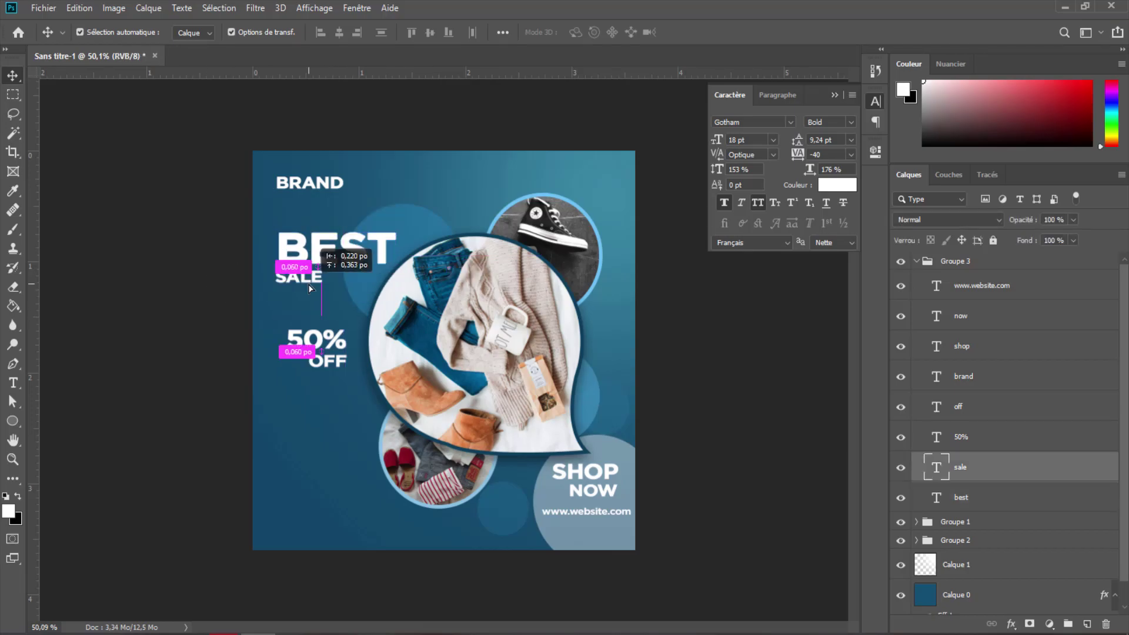
click(189, 320)
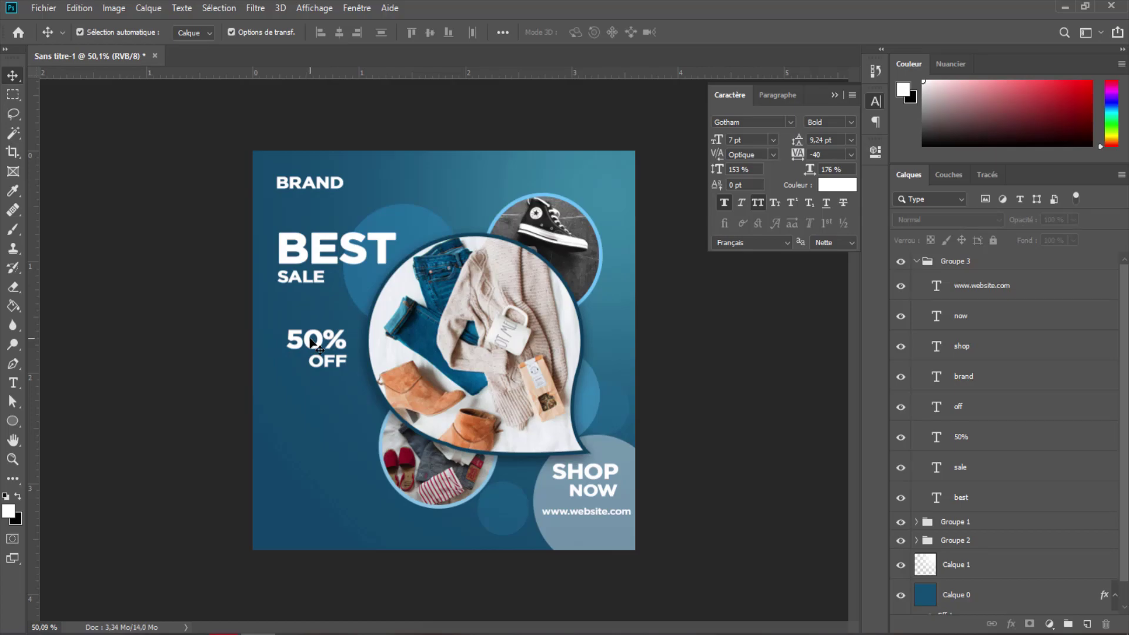
Step: Move 50% below OFF and scale a blue circle to about 64% behind OFF
drag(312, 342, 313, 441)
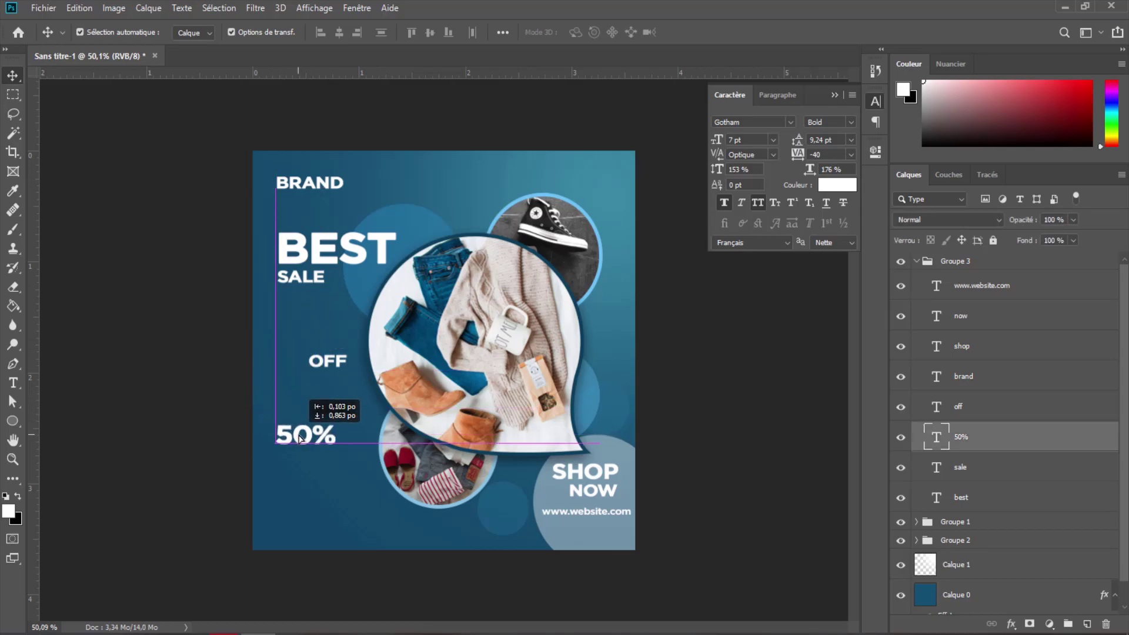
click(418, 223)
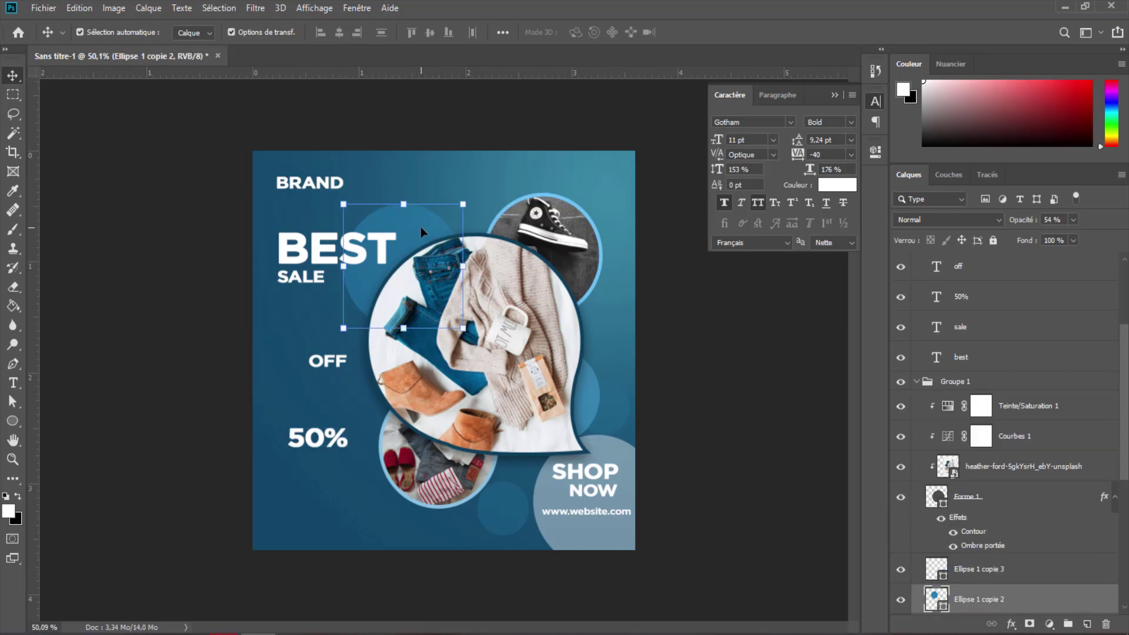
drag(420, 226, 350, 354)
drag(402, 307, 359, 352)
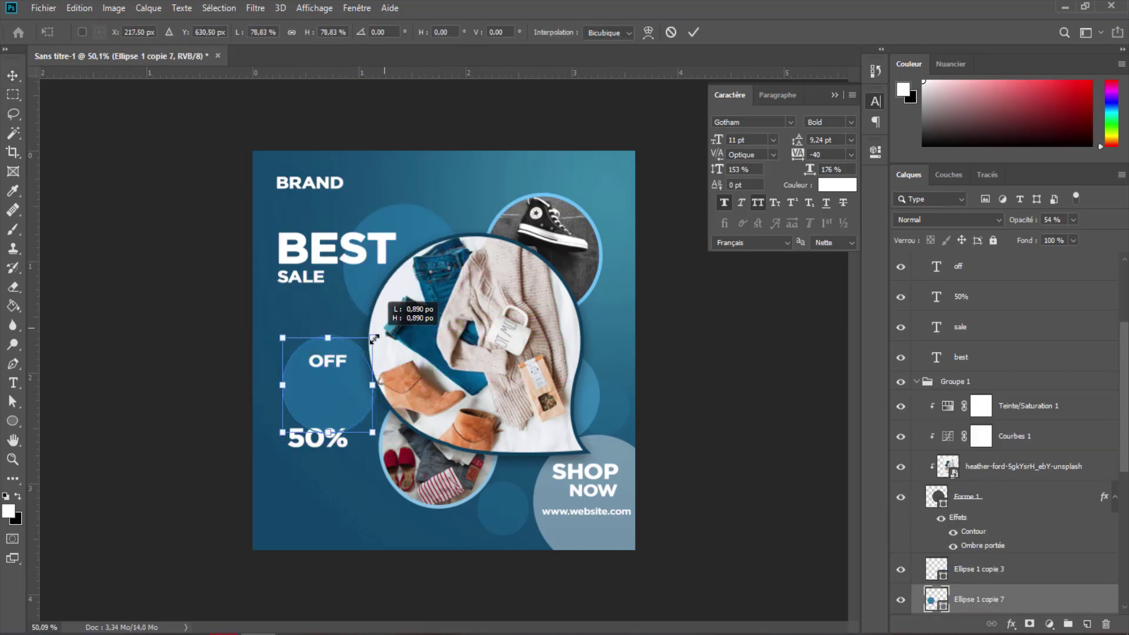
drag(334, 389, 352, 368)
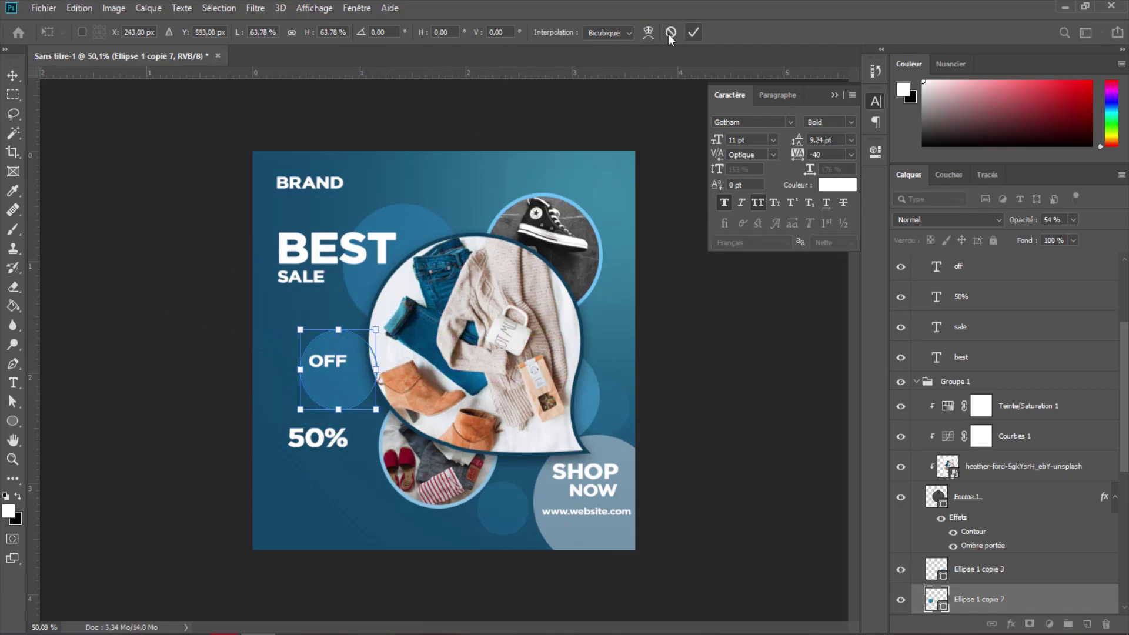
Step: Move OFF into the small left circle and place 50% centred directly above it
click(693, 32)
drag(327, 367, 337, 387)
double_click(337, 387)
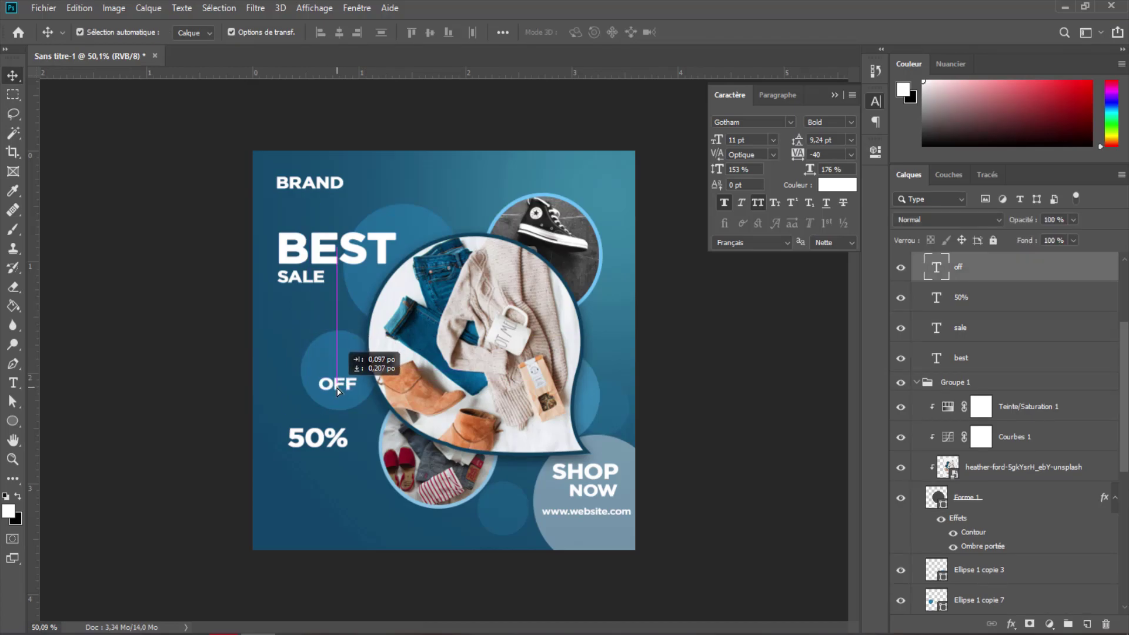
click(221, 375)
drag(323, 441, 344, 364)
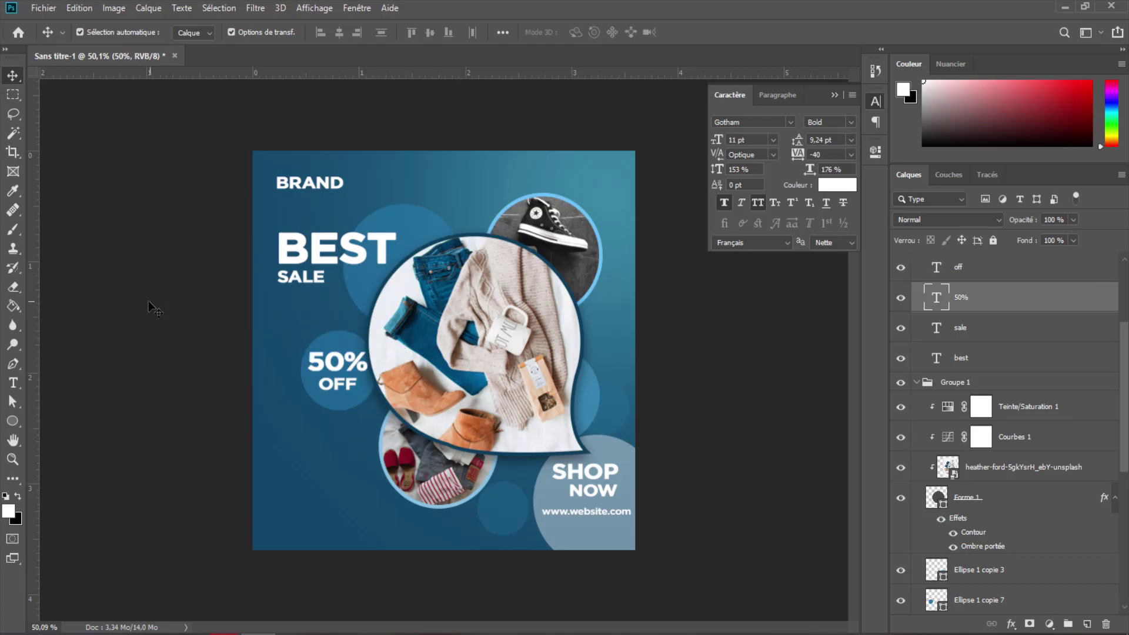
click(151, 307)
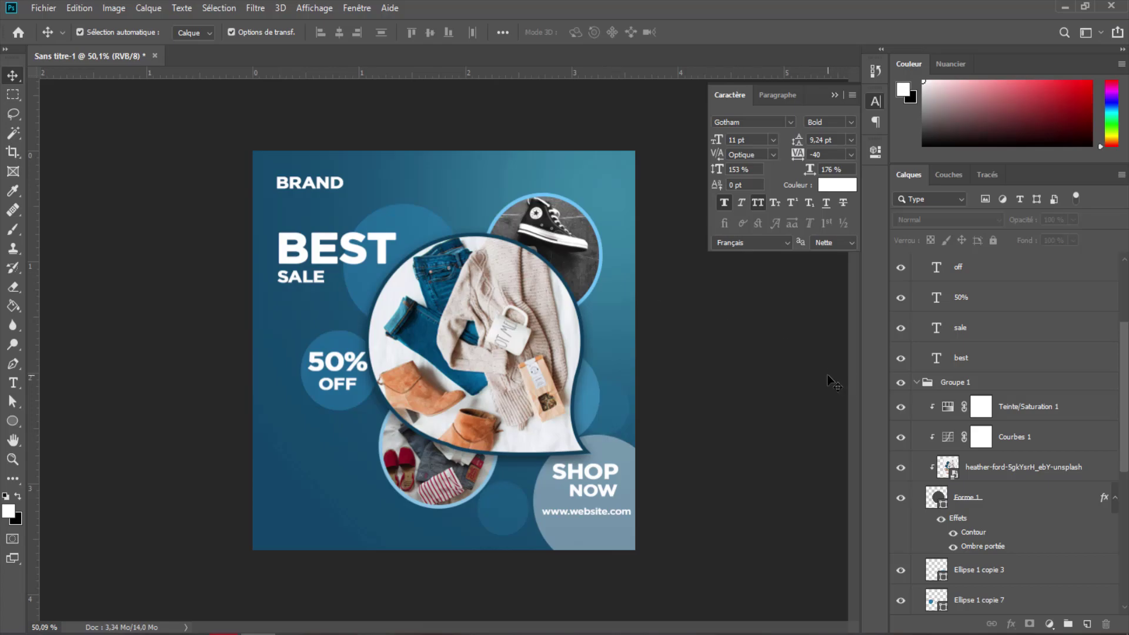
Step: Fill Calque 0 with navy #0e2f44, darkened from the poster's sampled blue
scroll(1054, 572, down, 3)
scroll(1054, 571, down, 5)
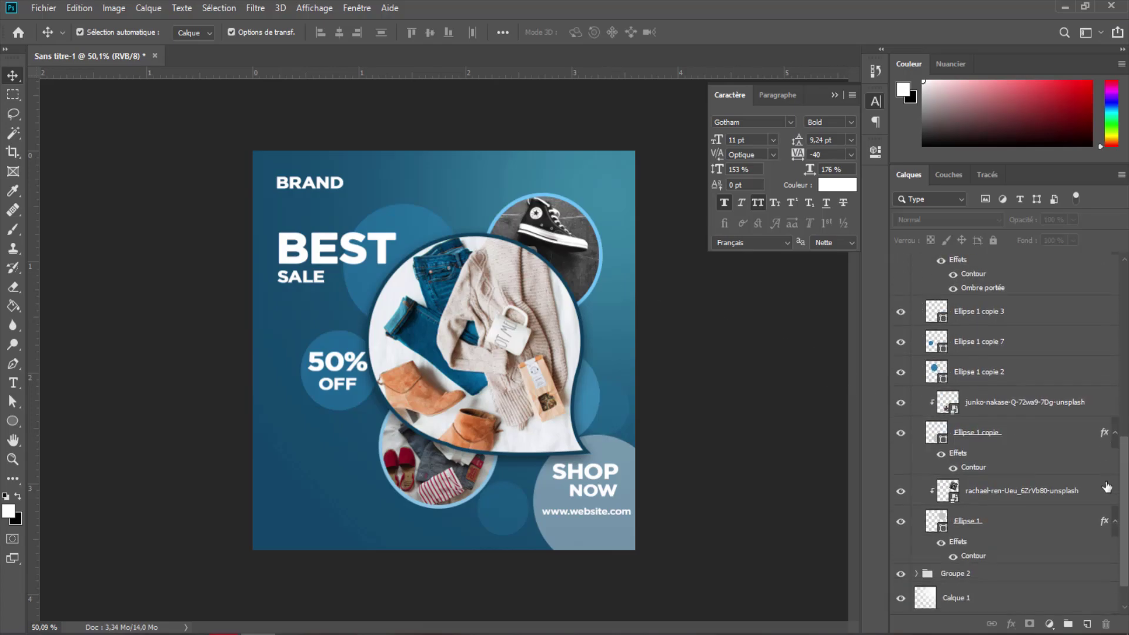
scroll(1054, 572, down, 3)
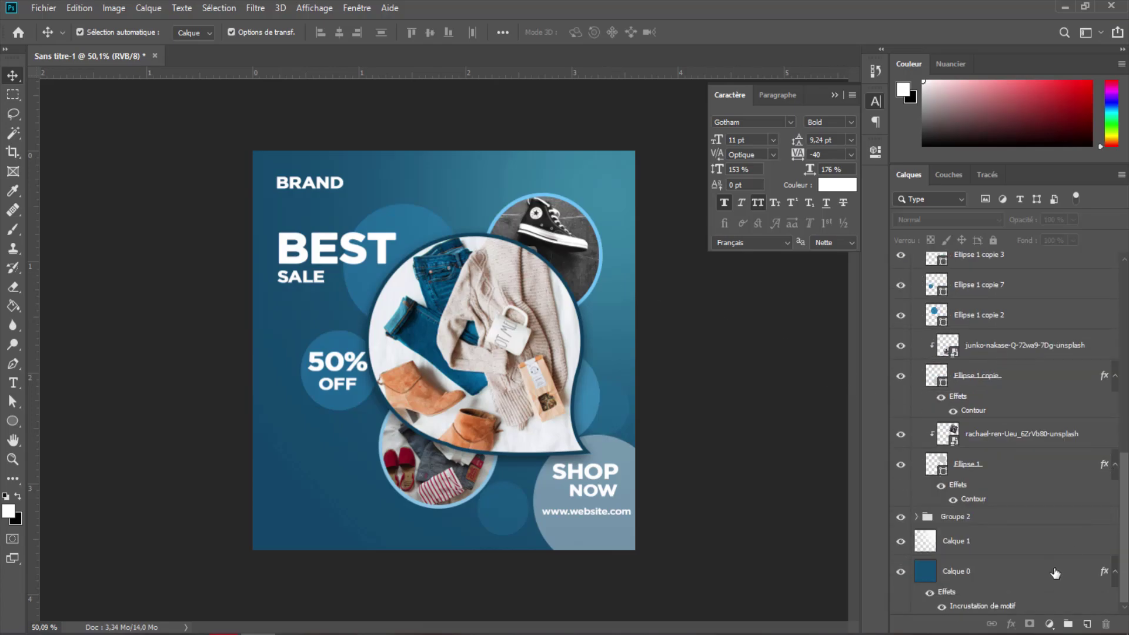
click(991, 575)
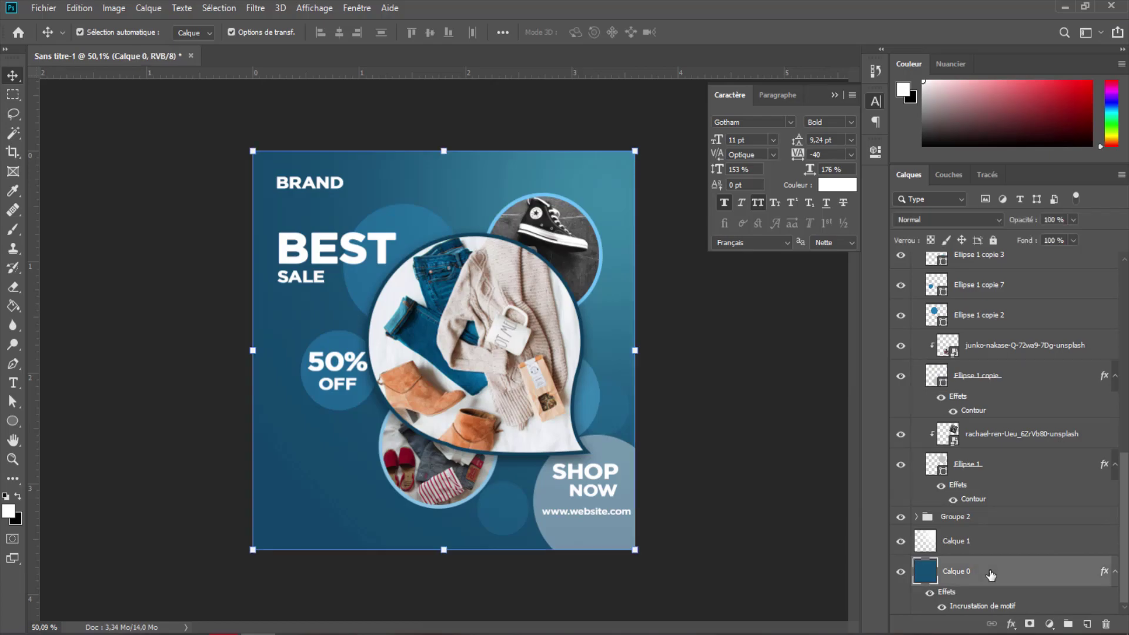
click(11, 510)
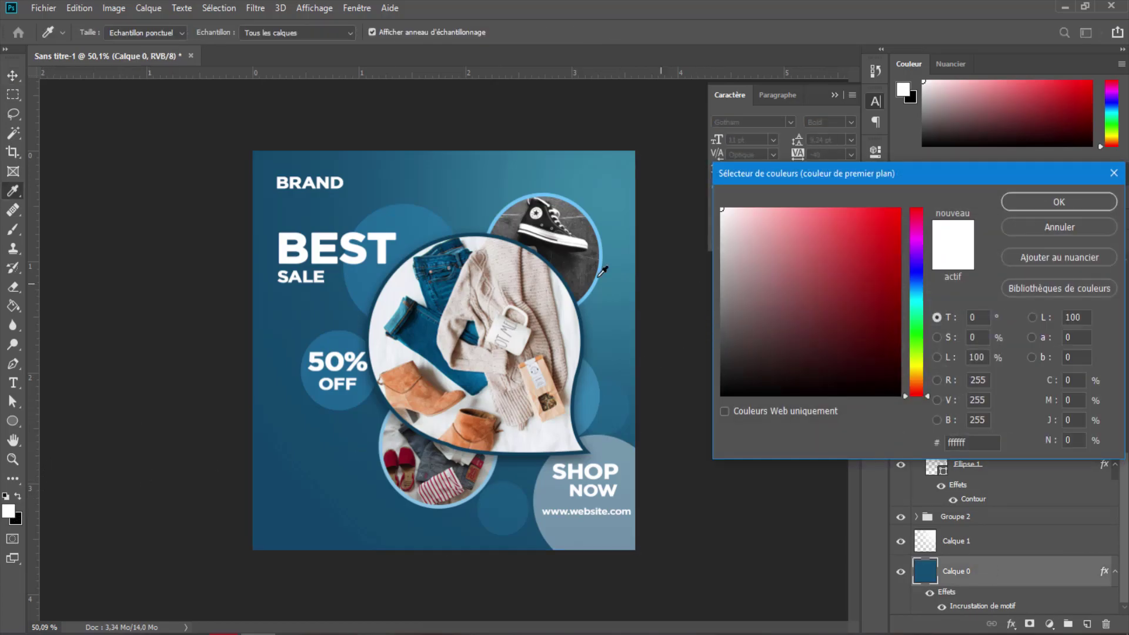
click(290, 331)
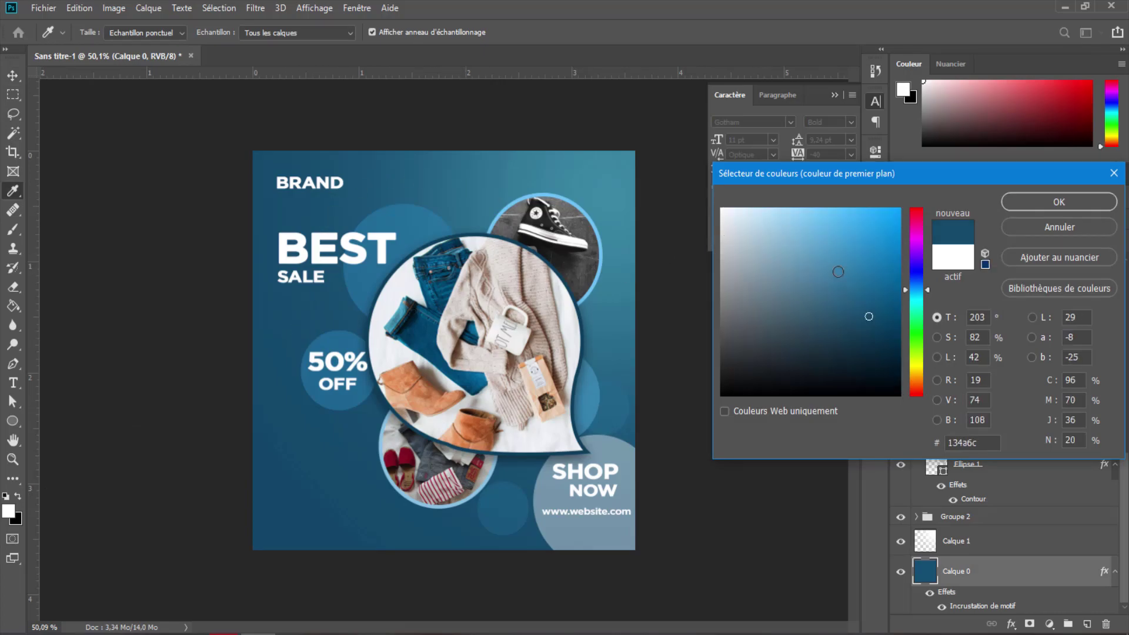
click(864, 347)
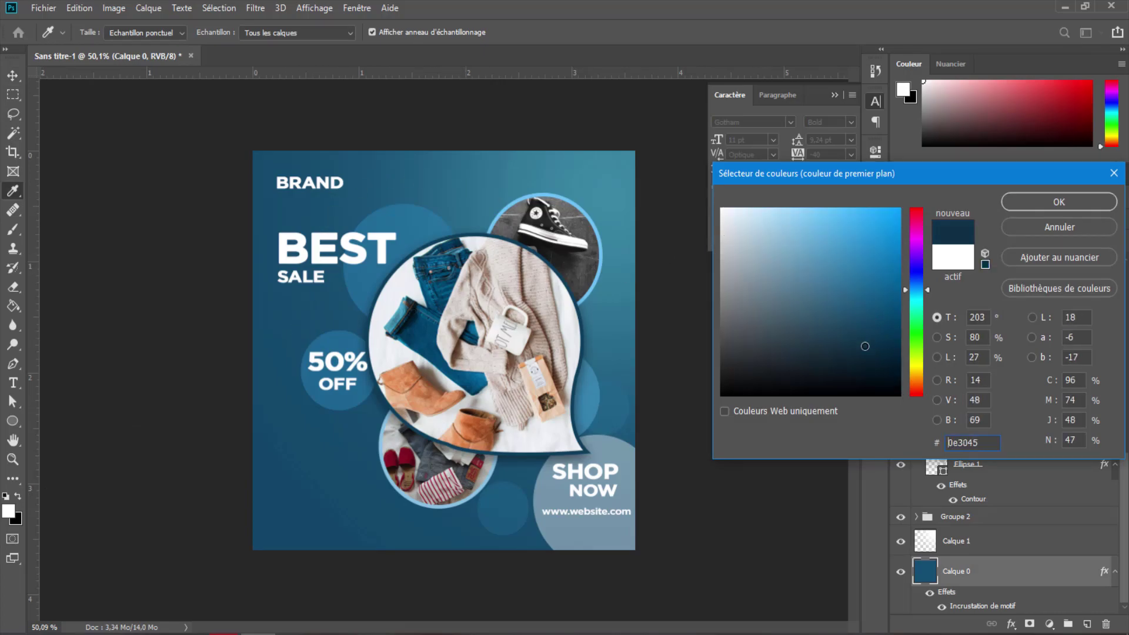
click(1045, 198)
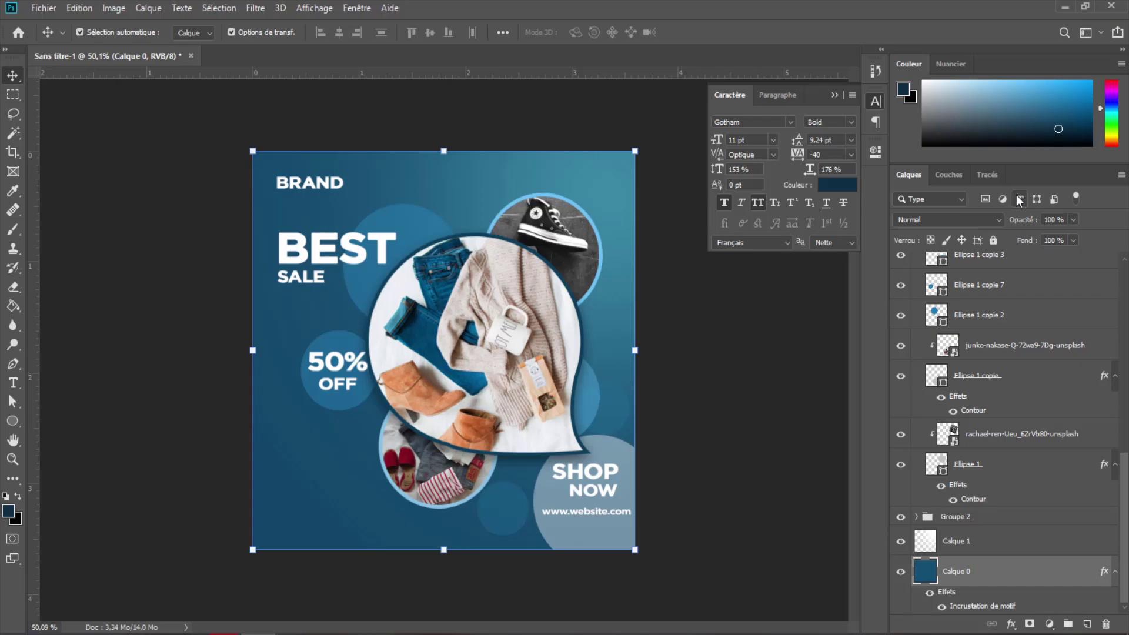
key(alt+BackSpace)
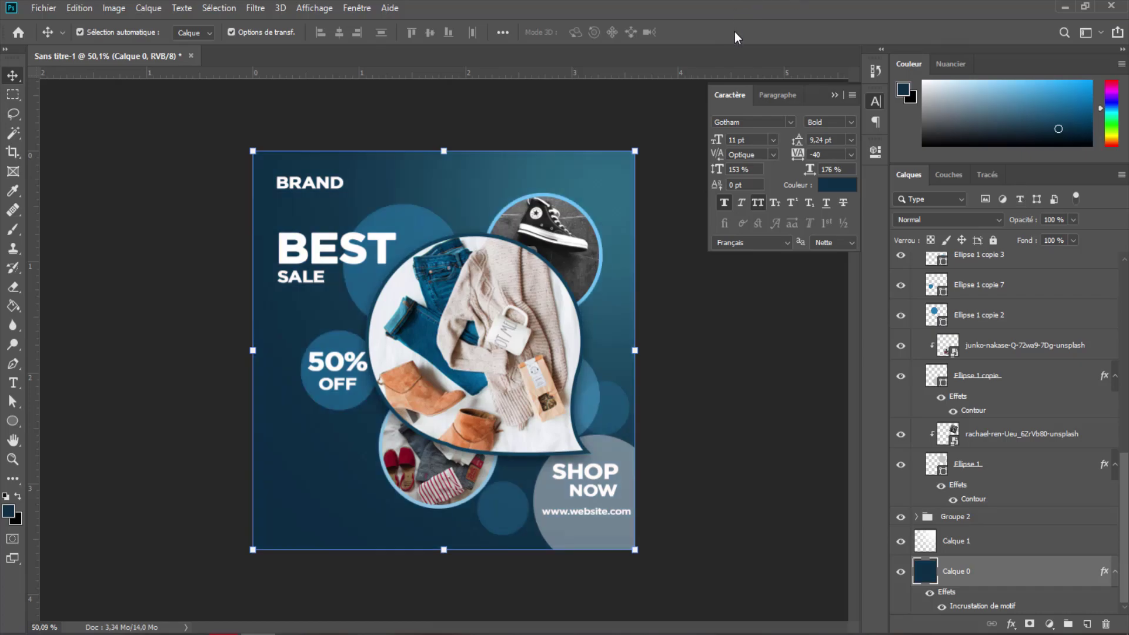
right_click(1007, 578)
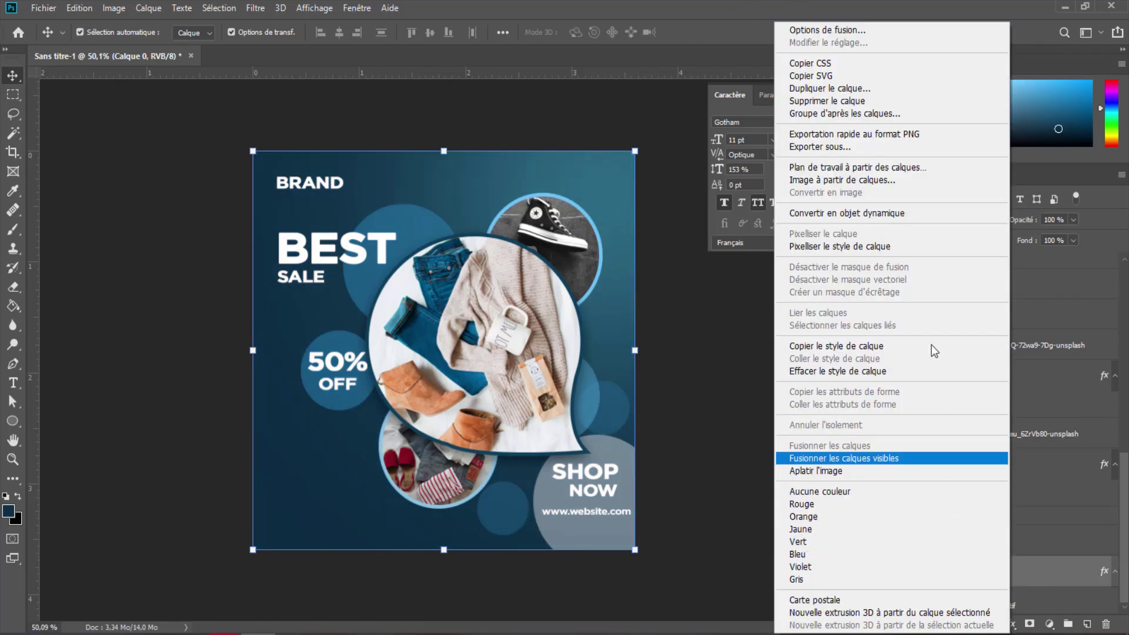
click(887, 34)
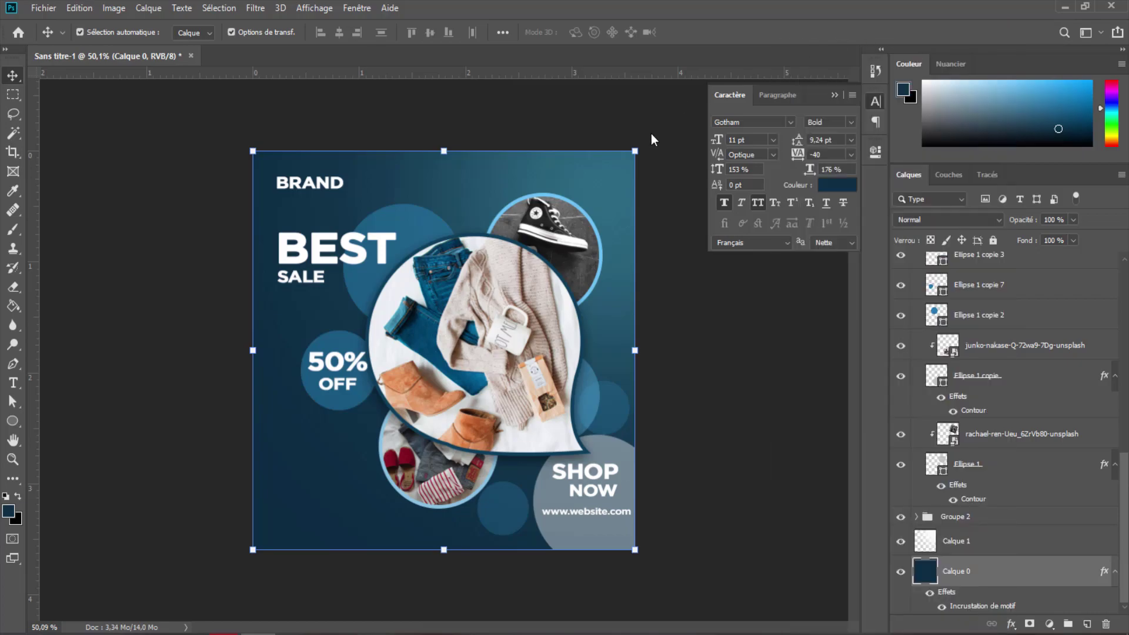
Step: Add a Pattern Overlay with a grey noise pattern at reduced scale and opacity
click(598, 329)
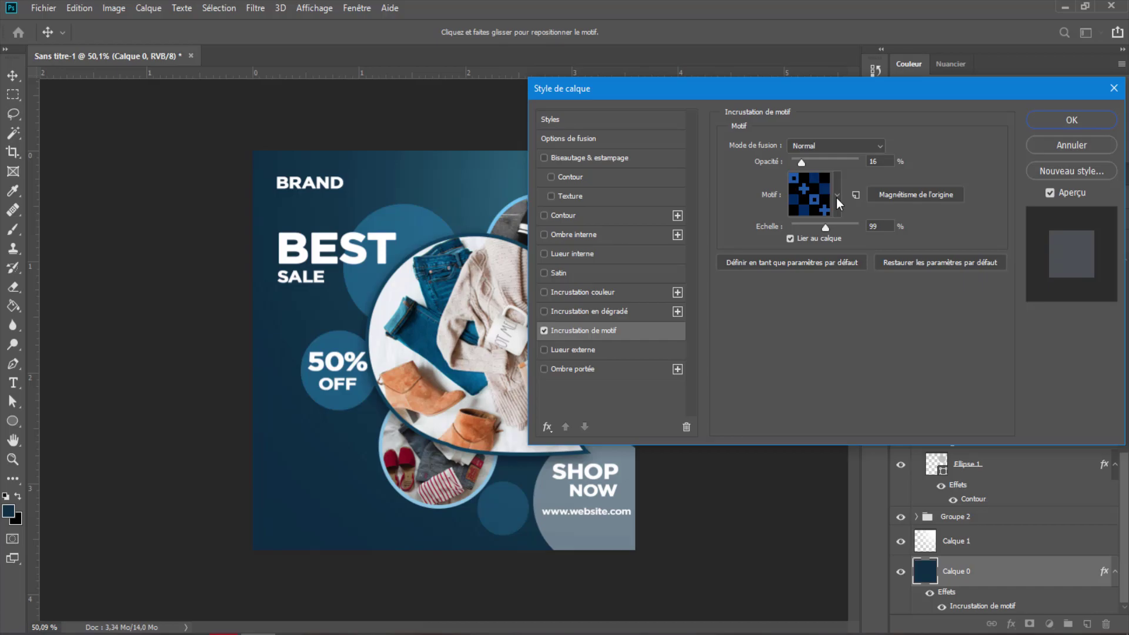
click(837, 196)
click(807, 262)
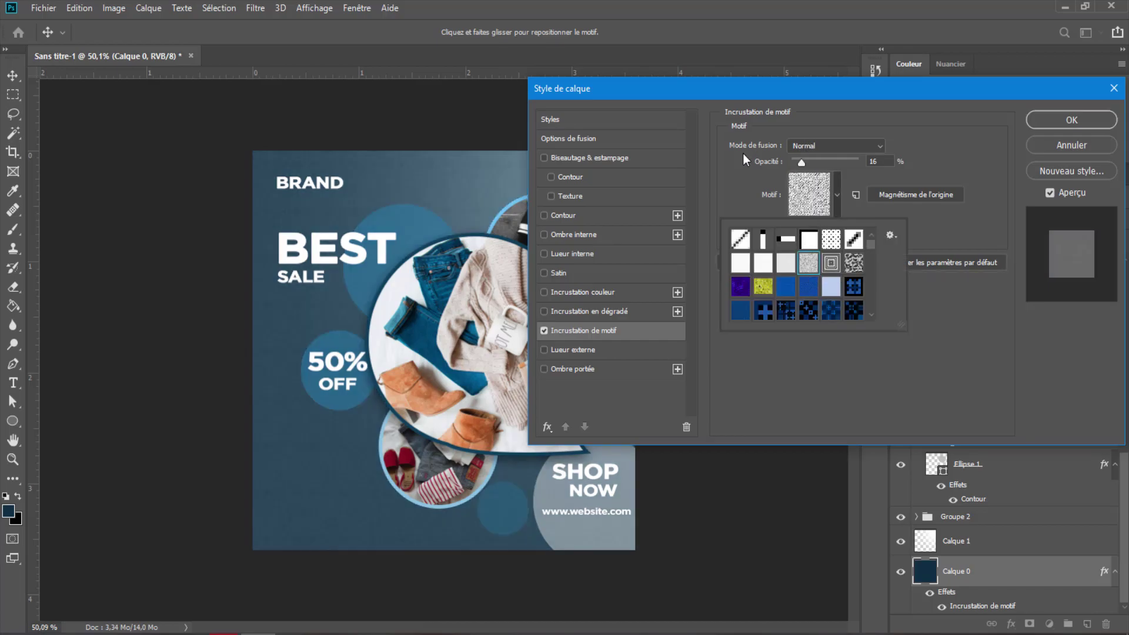
click(785, 189)
drag(821, 226, 809, 229)
drag(801, 163, 799, 163)
click(837, 195)
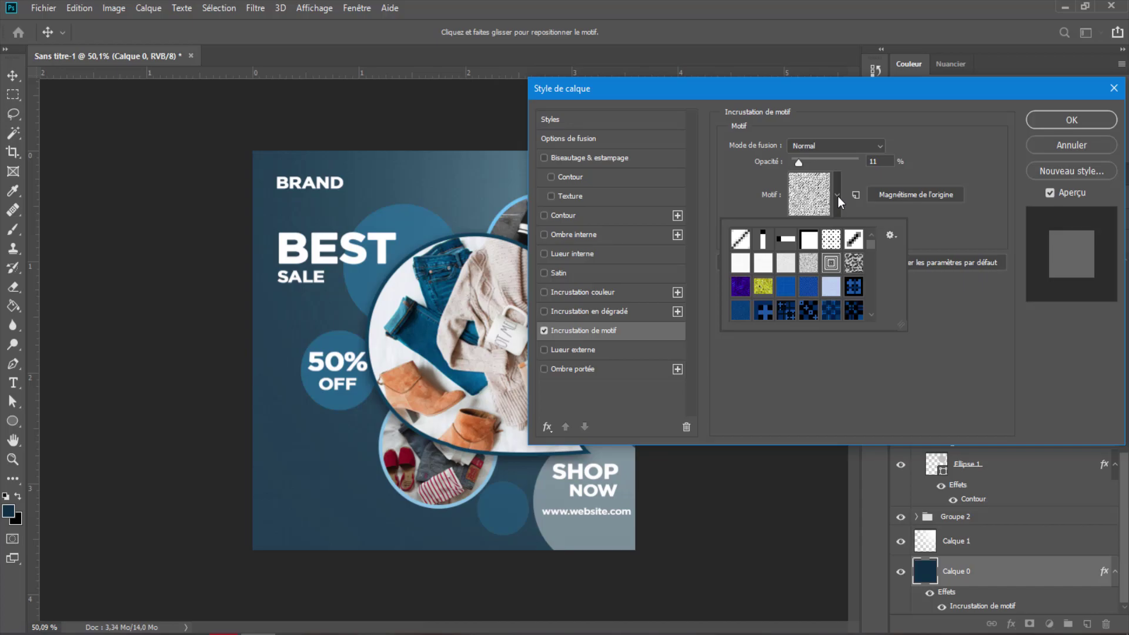
Step: Browse the overlay patterns and settle on the dark diamond checkered pattern
scroll(834, 265, down, 2)
click(837, 247)
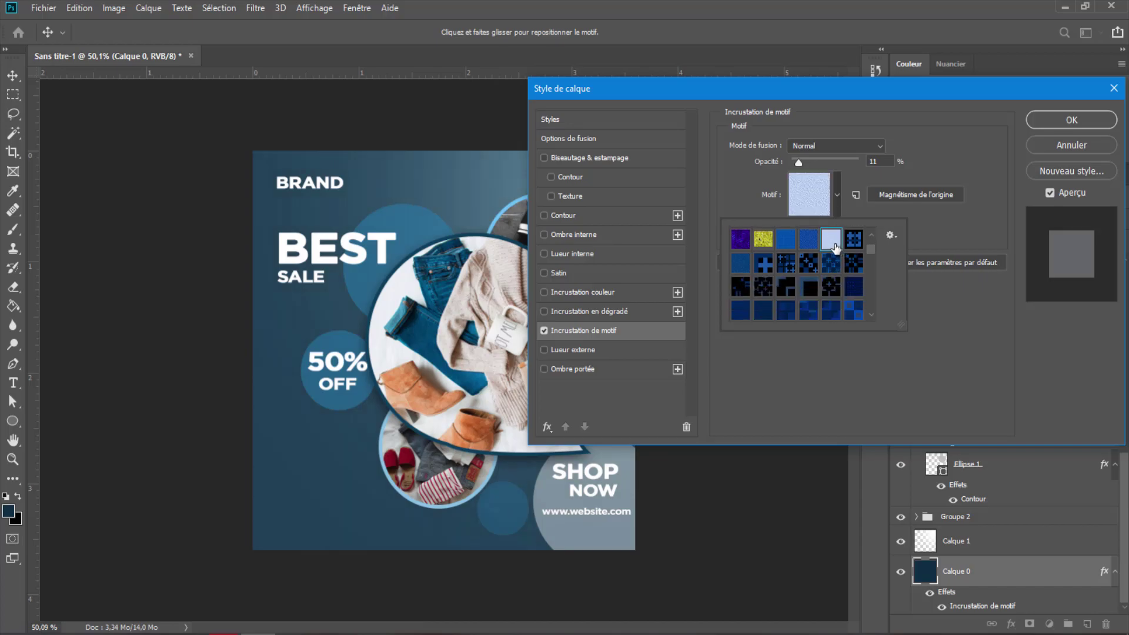
click(791, 242)
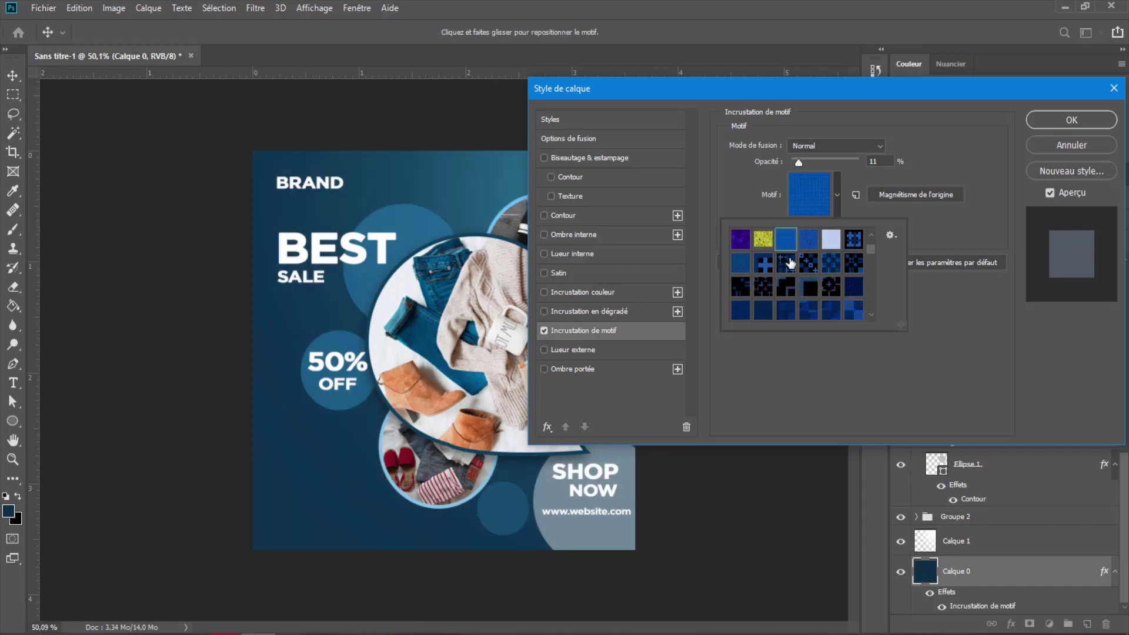
click(789, 264)
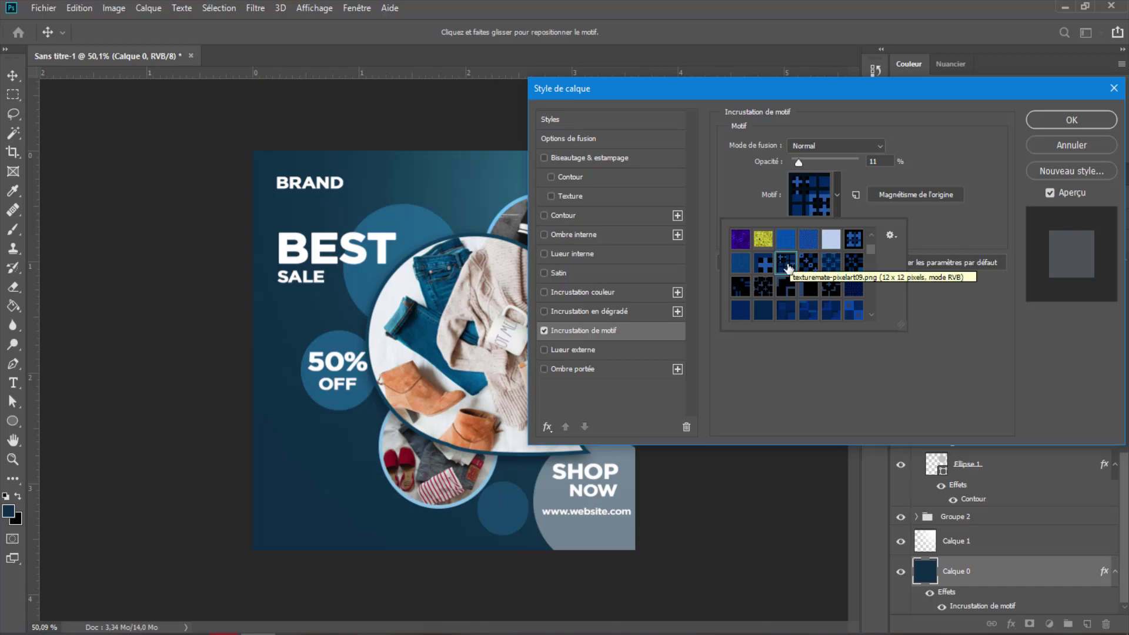
click(787, 288)
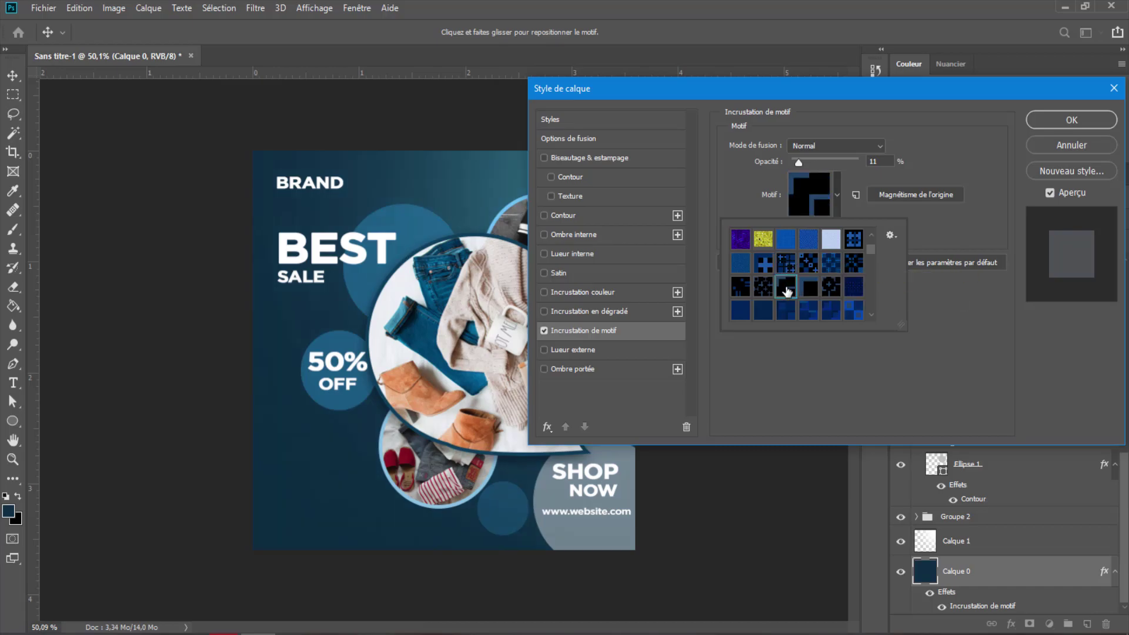
click(785, 312)
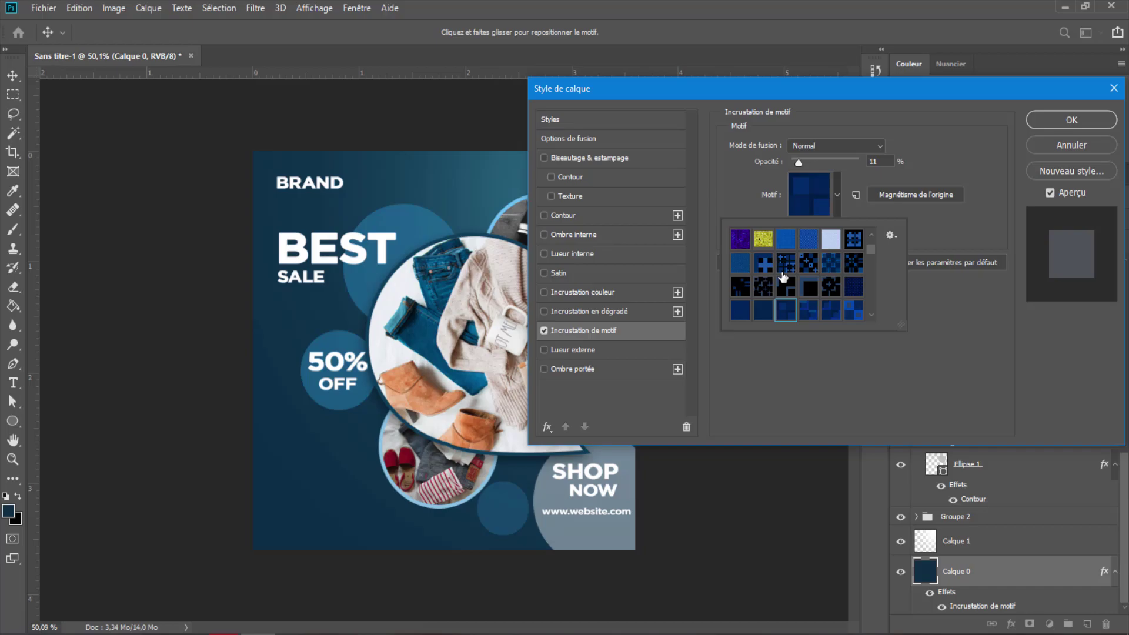
scroll(783, 276, down, 3)
scroll(783, 276, down, 2)
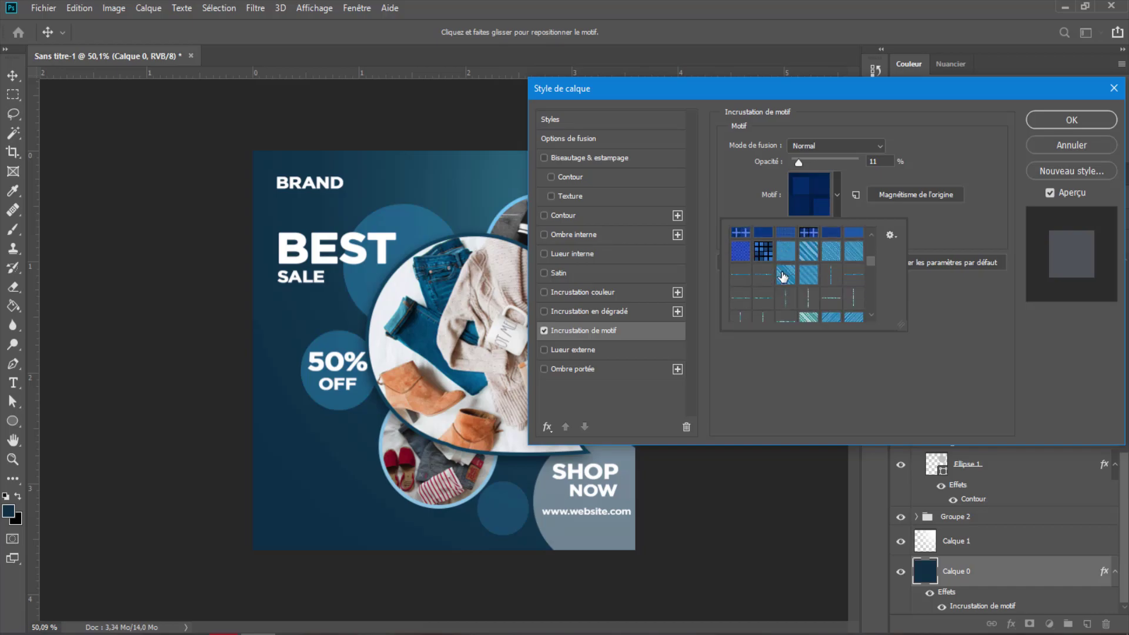
scroll(783, 276, down, 2)
scroll(783, 276, down, 2)
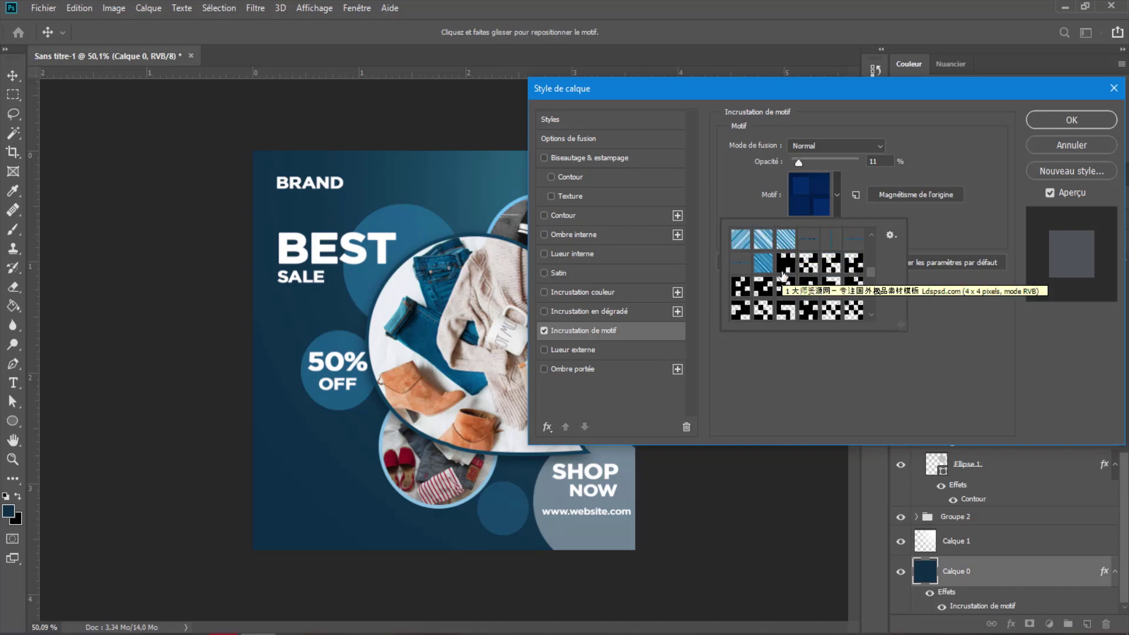
scroll(781, 276, down, 2)
scroll(782, 276, down, 2)
scroll(782, 276, down, 2)
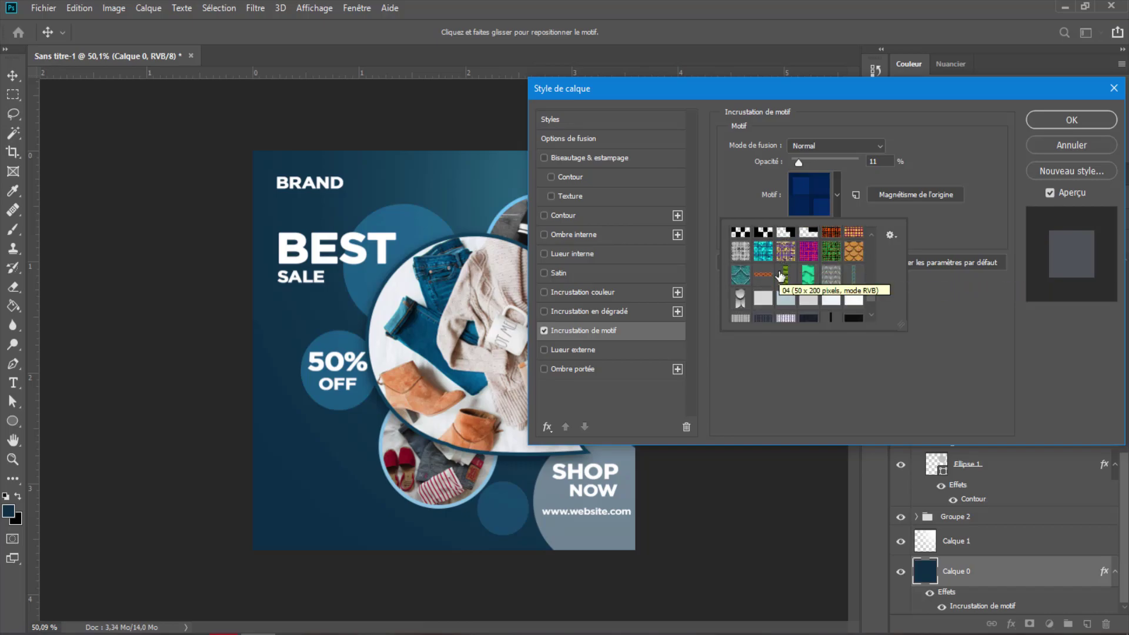
scroll(782, 276, down, 2)
click(791, 310)
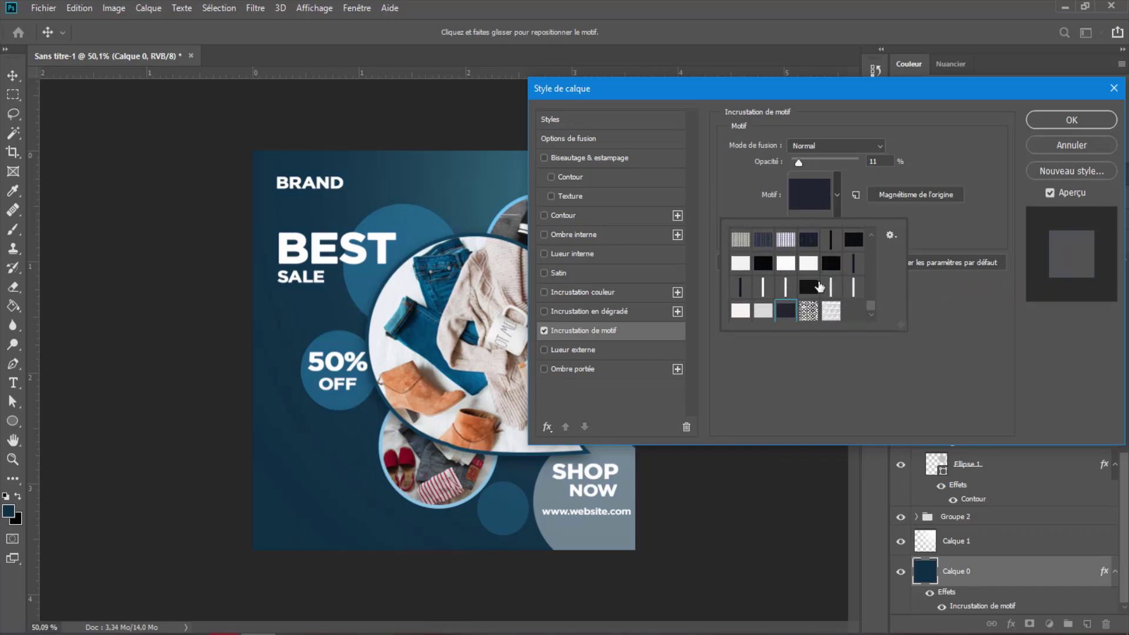
click(855, 246)
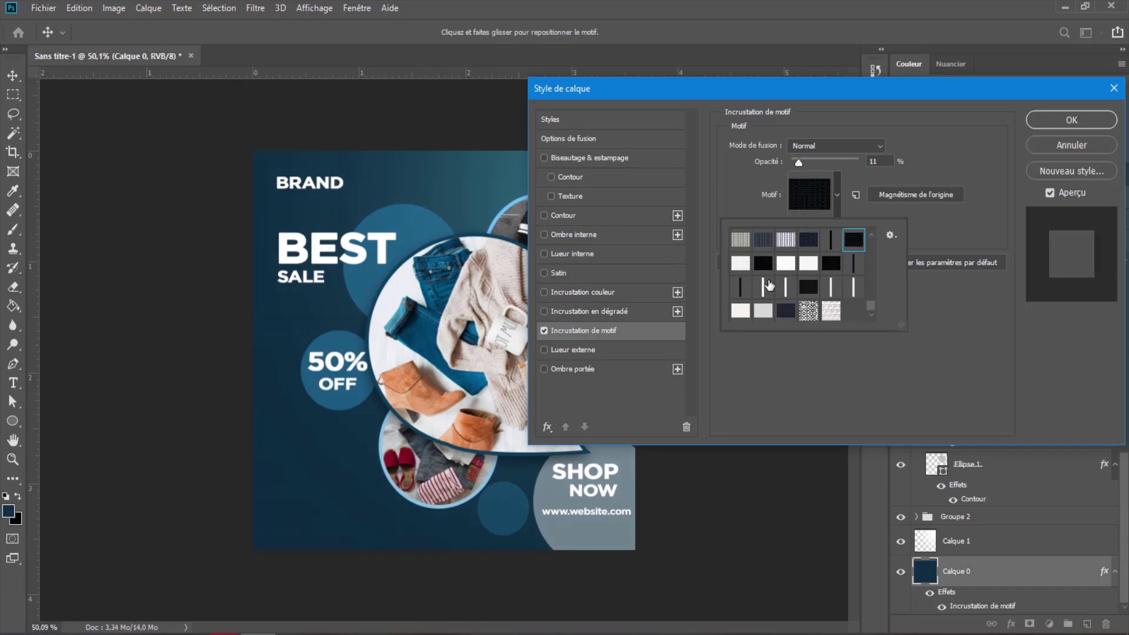
click(808, 312)
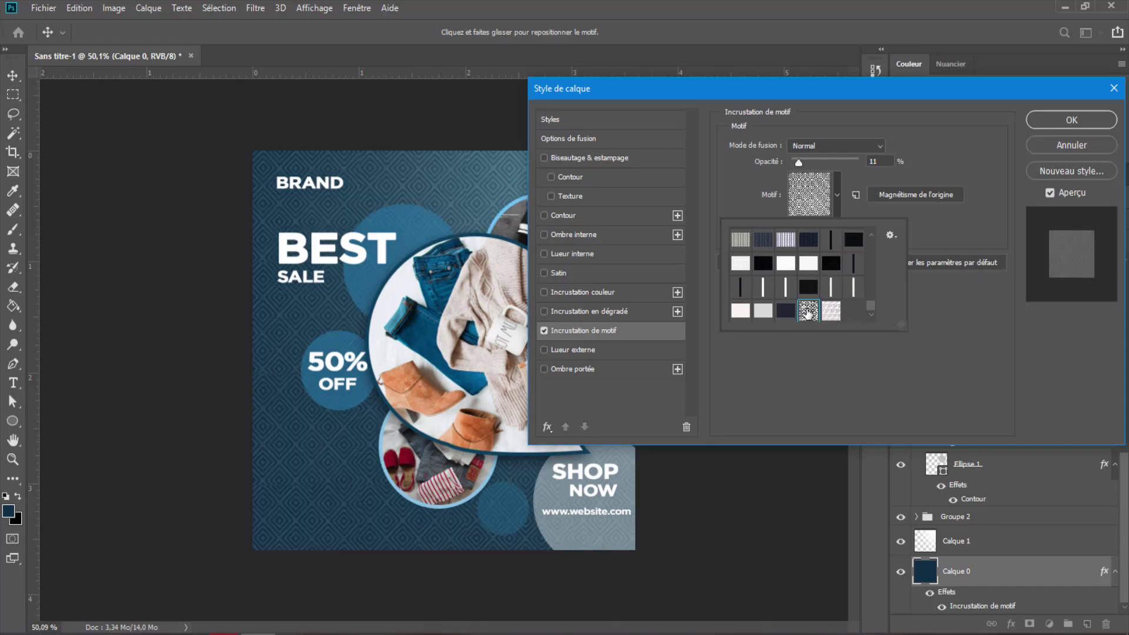
click(831, 311)
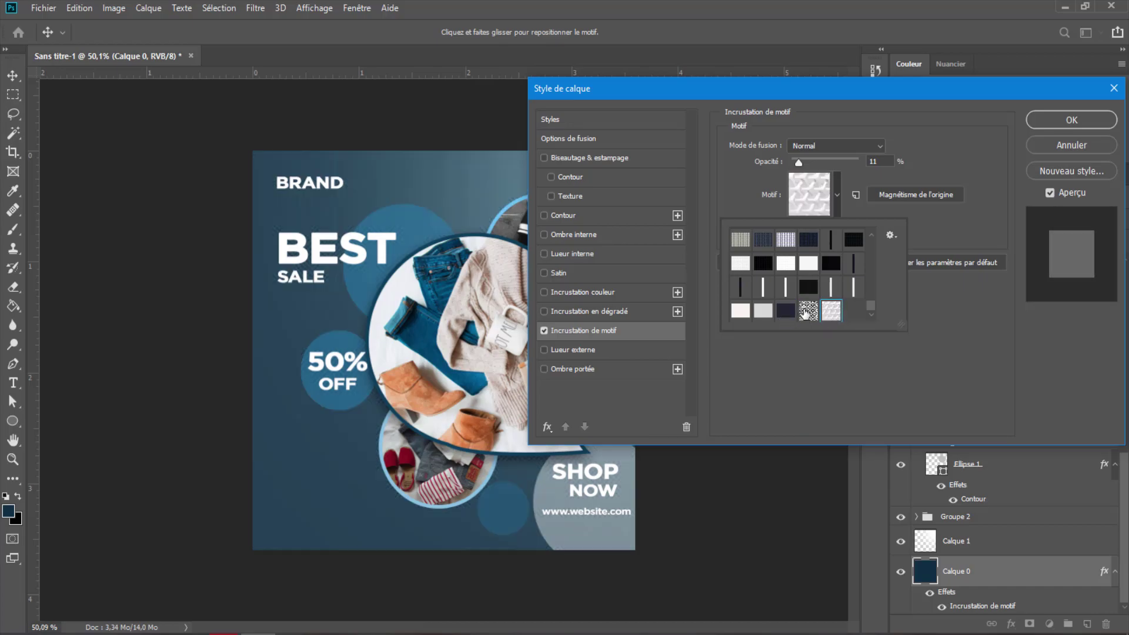
click(809, 312)
click(730, 164)
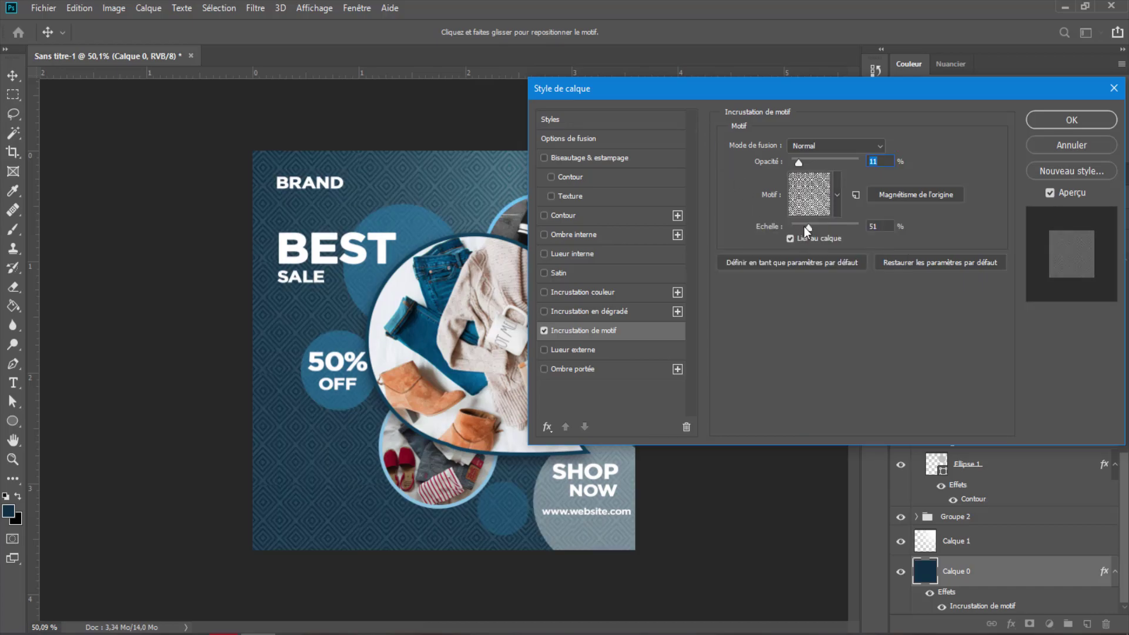
Step: Shrink the diamond pattern to 17% scale and about 3% opacity, then apply it
drag(807, 227, 798, 227)
drag(801, 164, 796, 165)
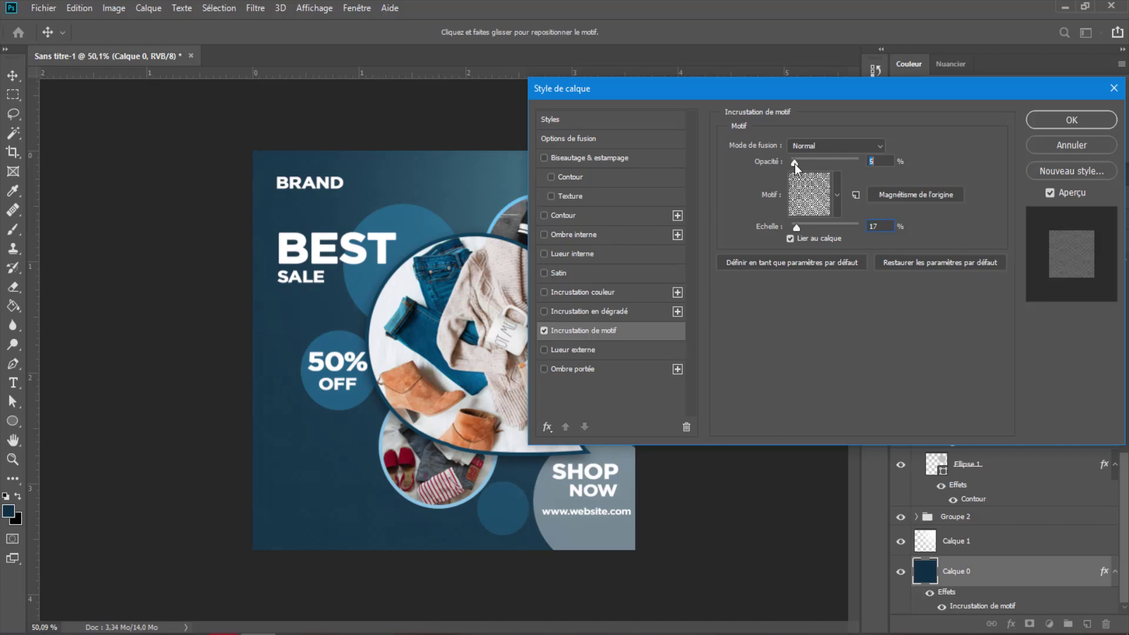
click(1071, 119)
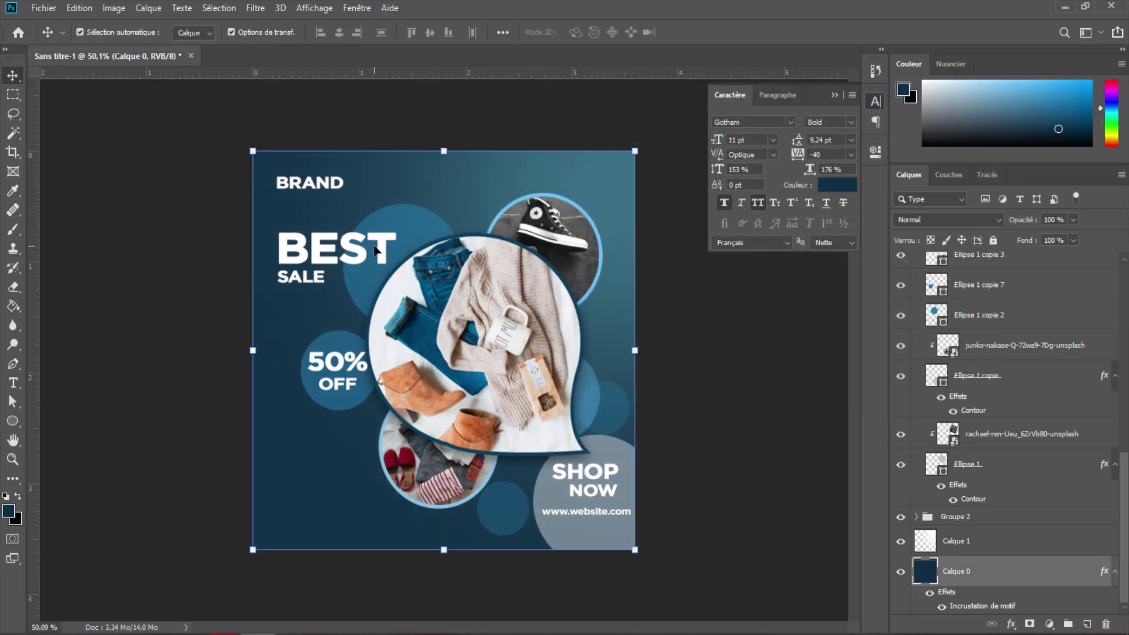
Step: Change the BEST text colour to 004266, then lighten it to #3fa2da
click(375, 250)
click(840, 188)
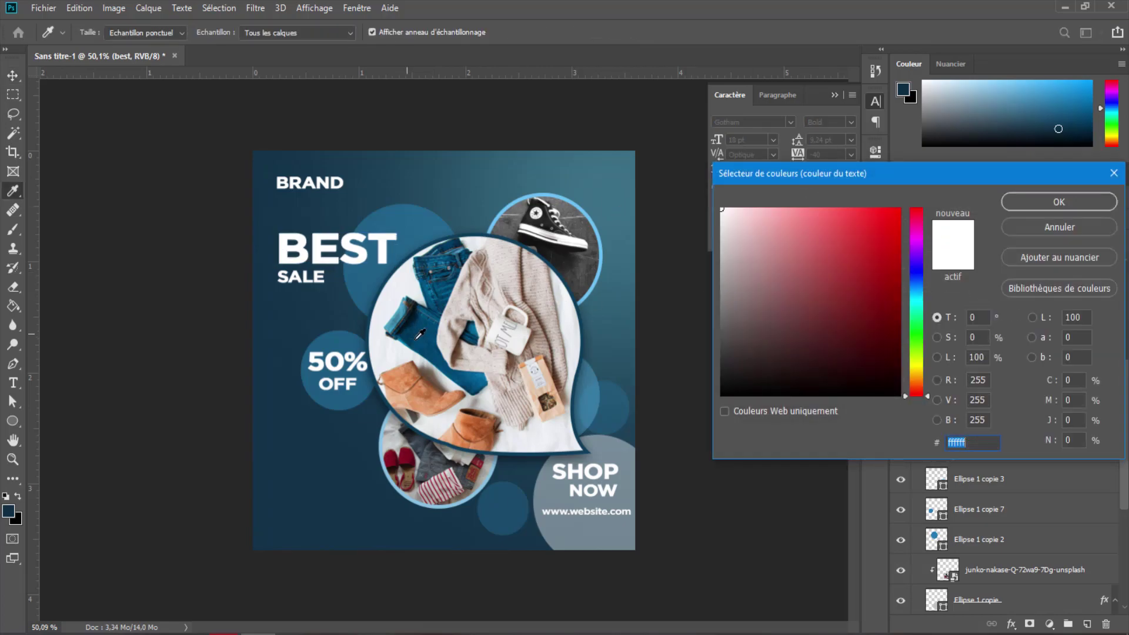
text(004266)
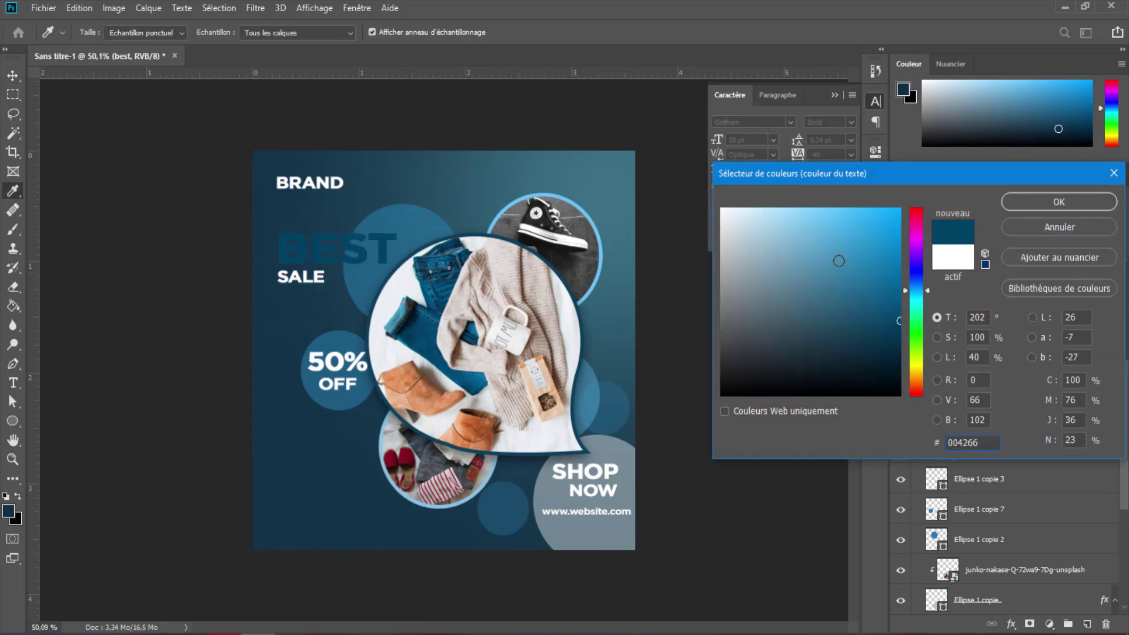
drag(897, 335, 848, 235)
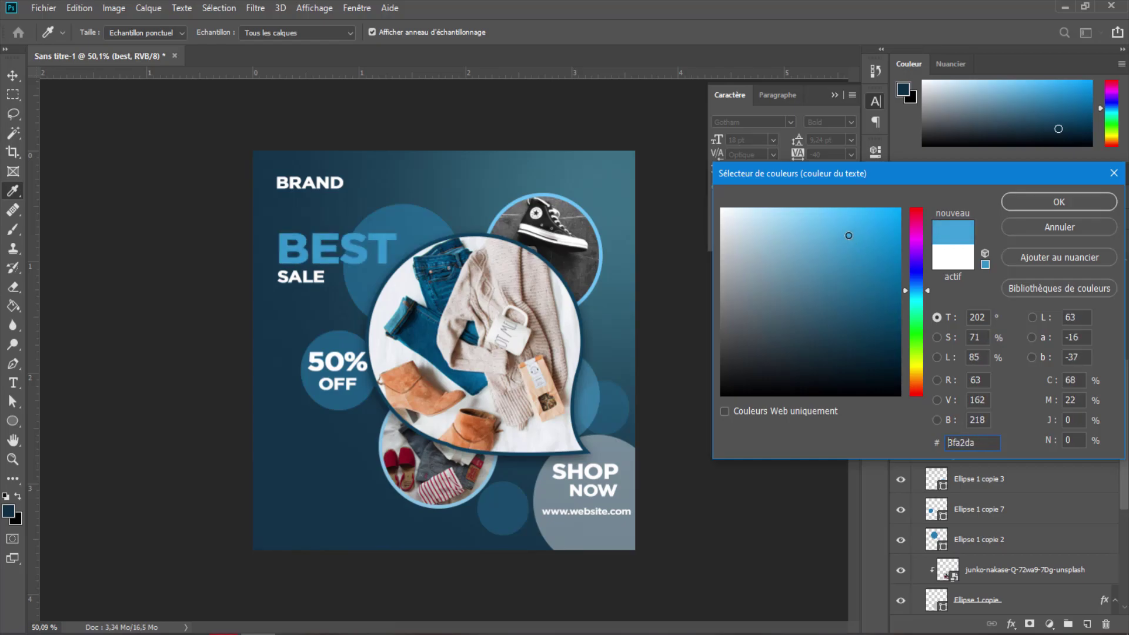
Step: Confirm the light blue for BEST and set it in The Bold Font
click(1052, 202)
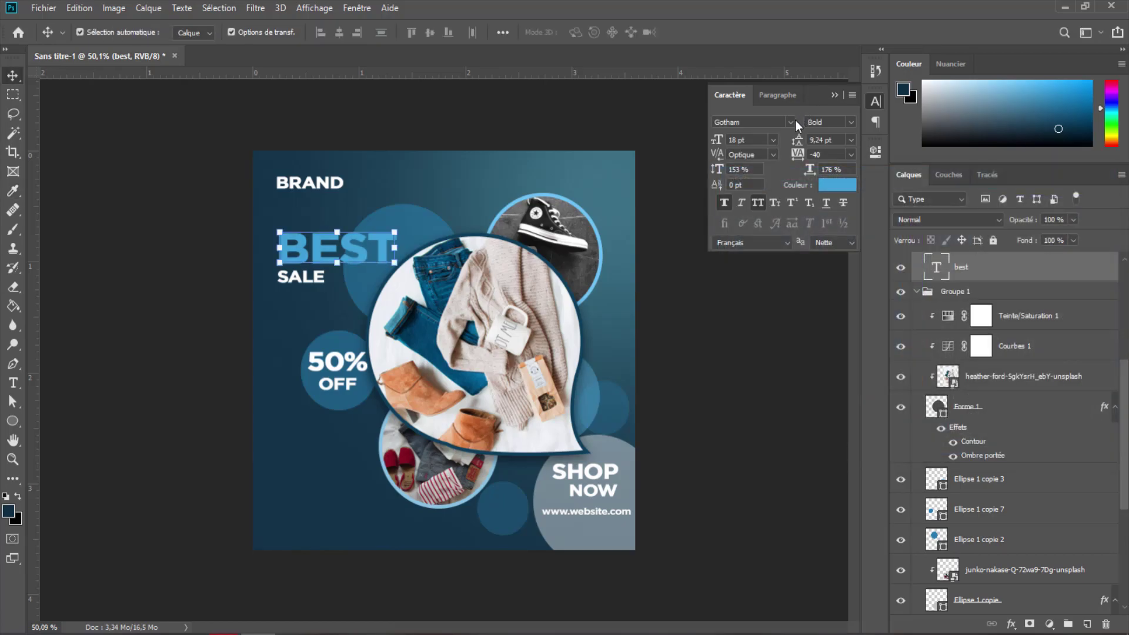
click(793, 121)
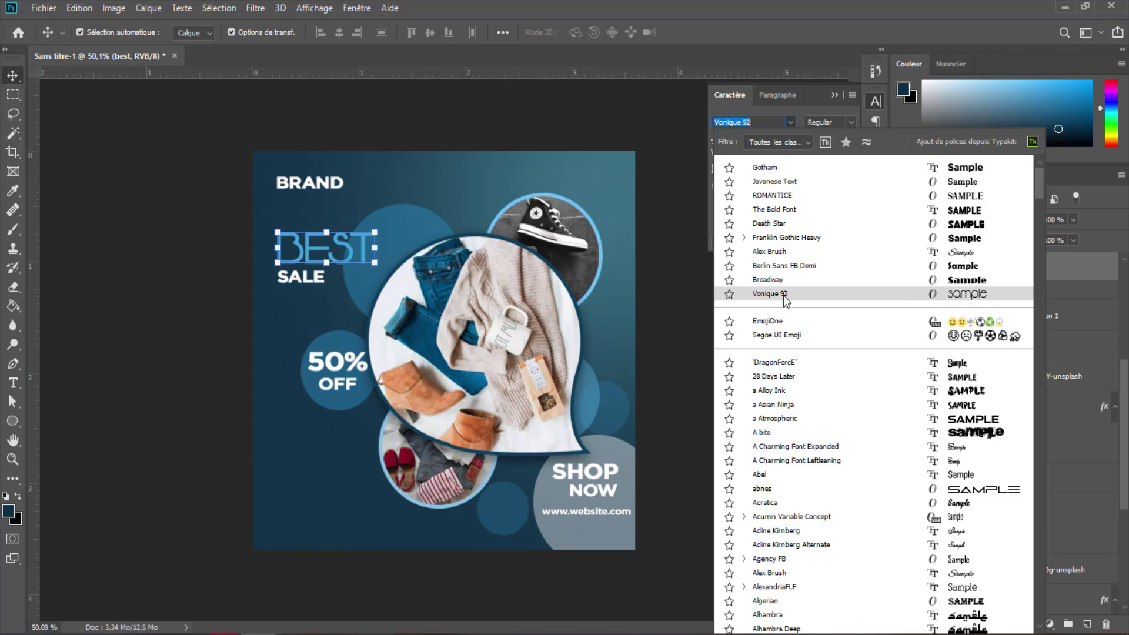
scroll(785, 297, down, 1)
scroll(786, 298, down, 1)
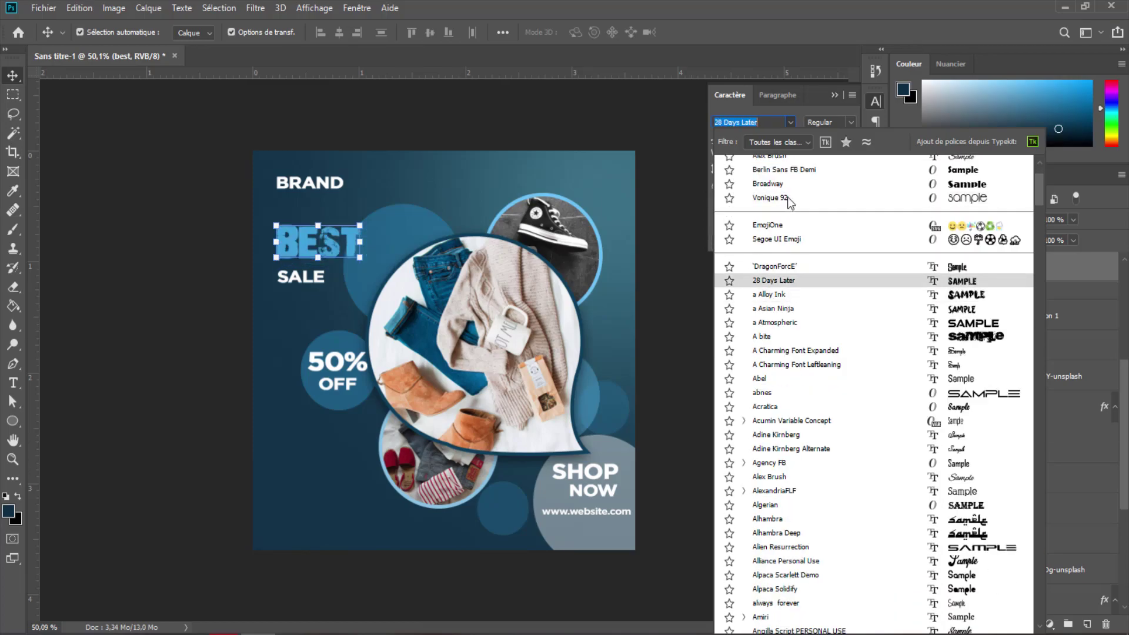
scroll(785, 212, up, 1)
scroll(783, 203, up, 1)
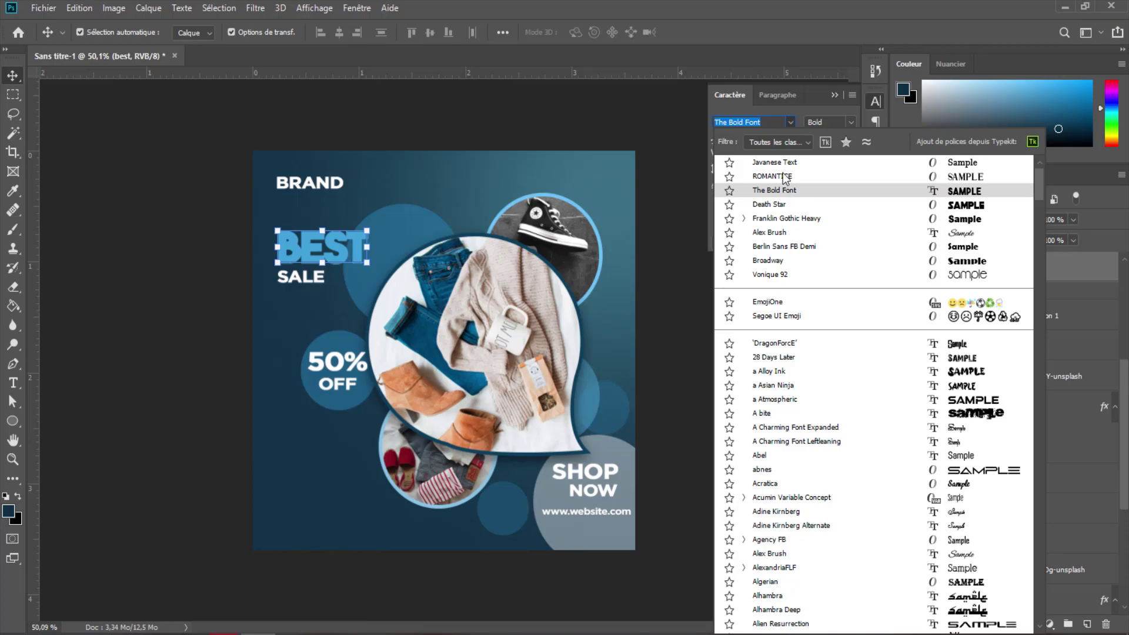
scroll(783, 178, up, 1)
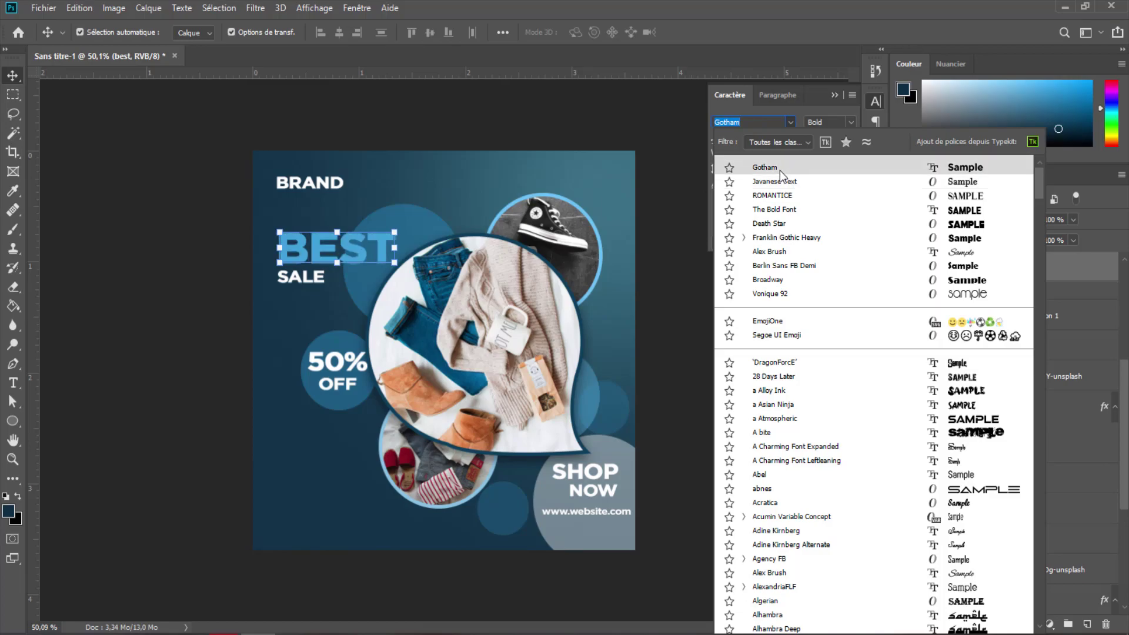
click(783, 210)
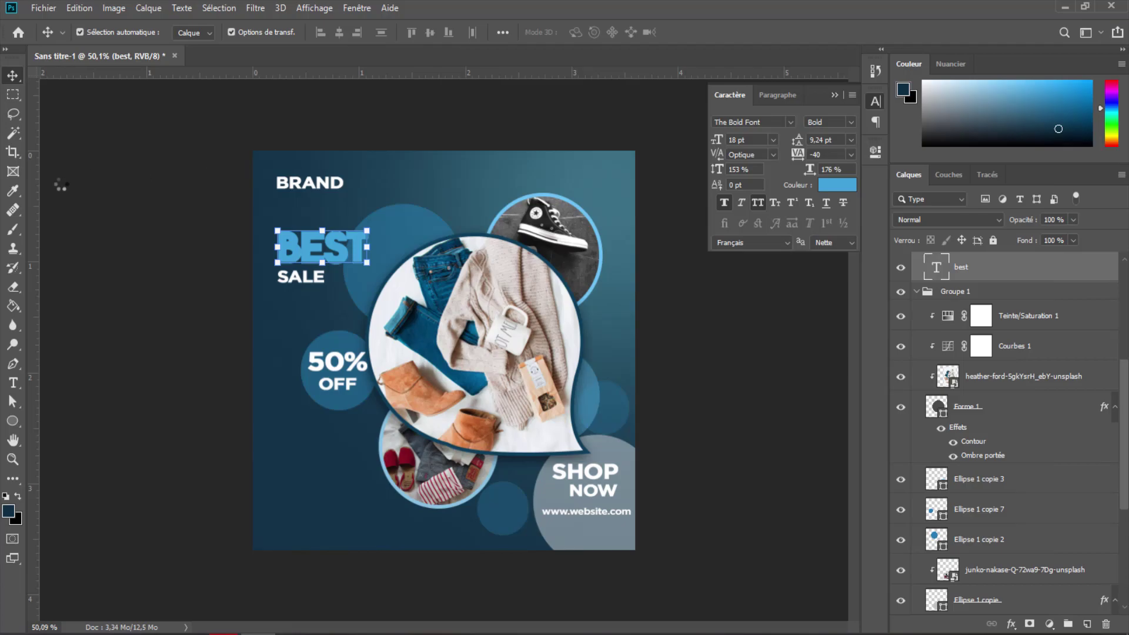
click(105, 197)
Step: Set the letter tracking of BEST to 0
click(288, 249)
click(132, 263)
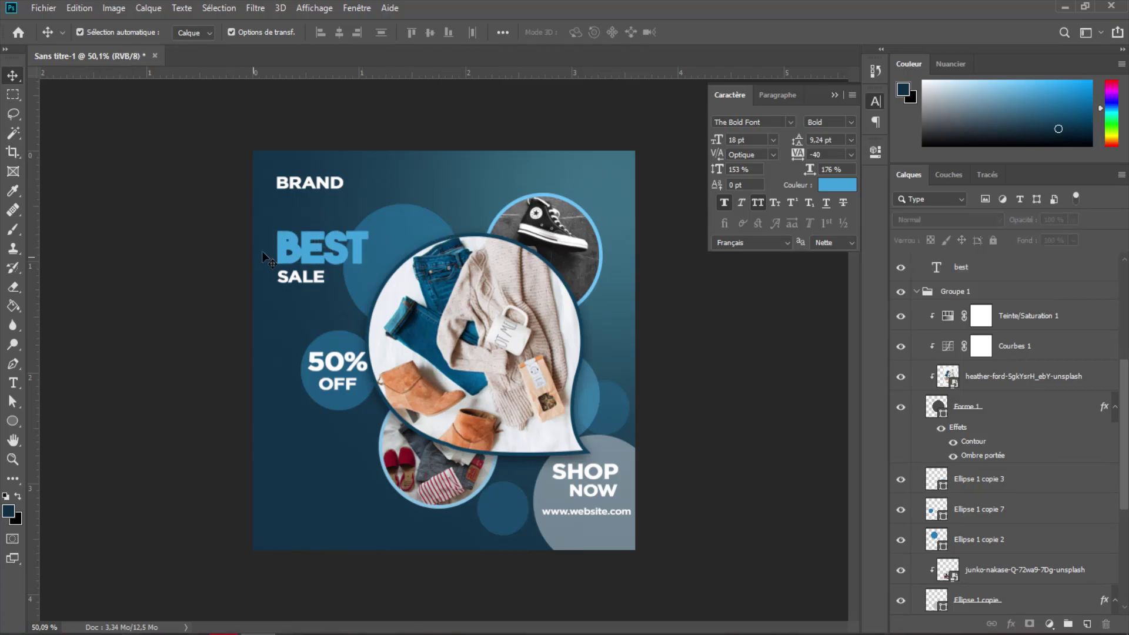
click(291, 250)
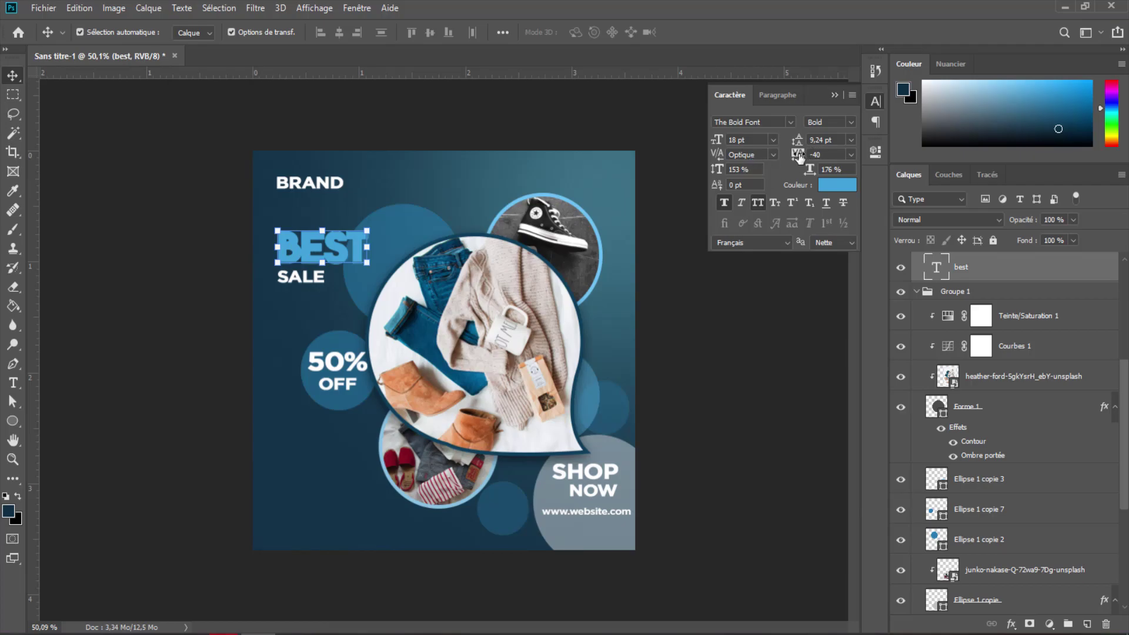
drag(794, 156, 801, 157)
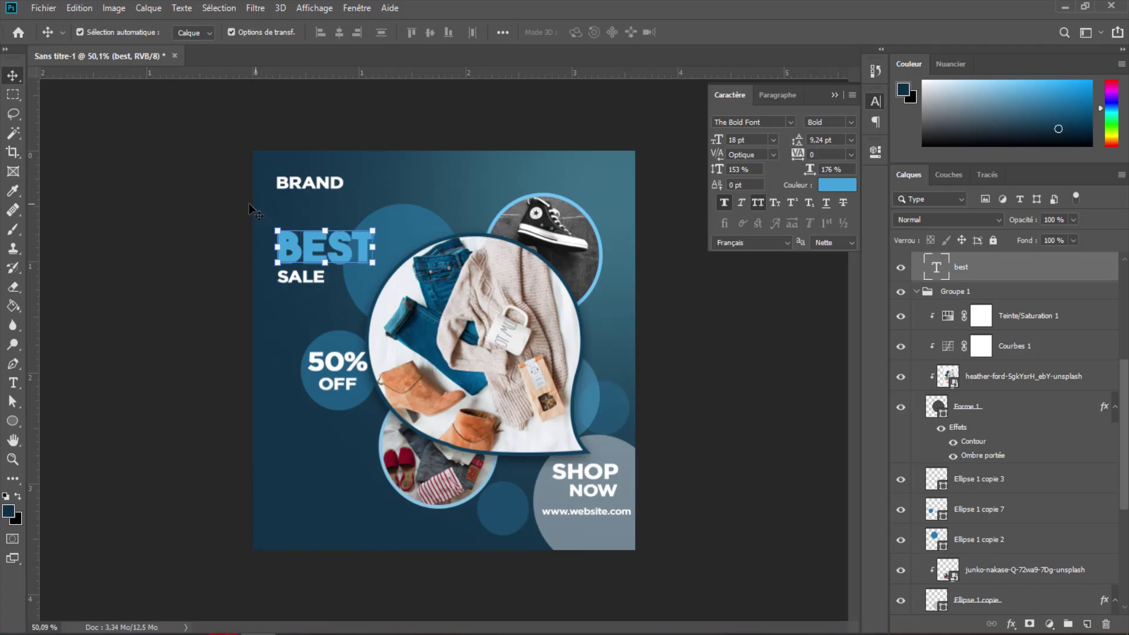
click(132, 254)
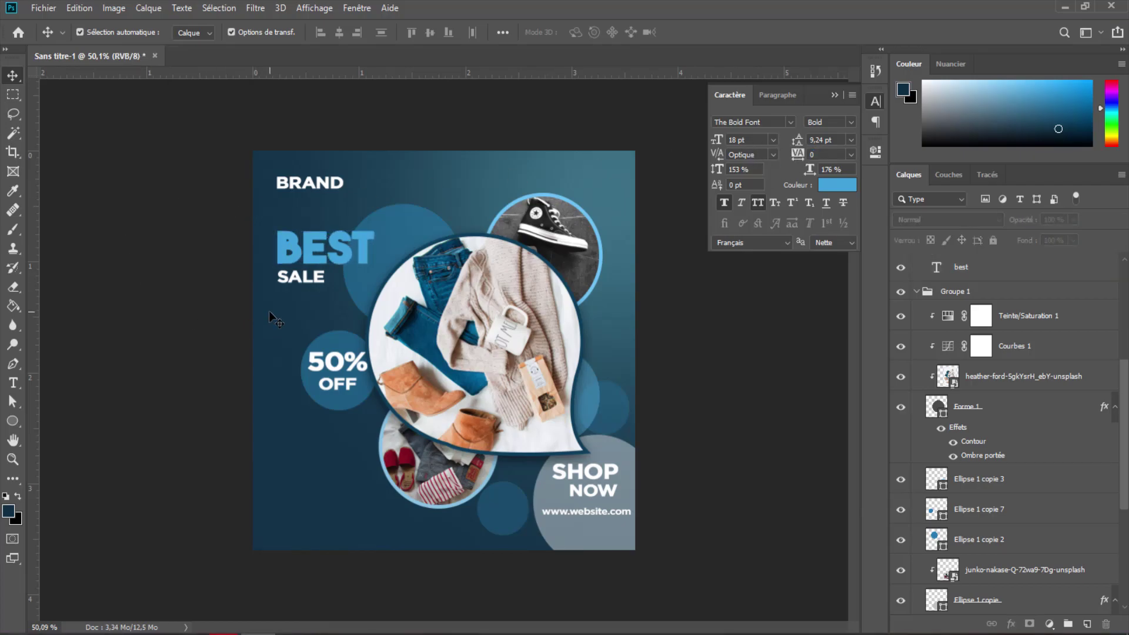
Step: Nudge the BRAND heading slightly lower
click(300, 214)
drag(301, 188, 303, 198)
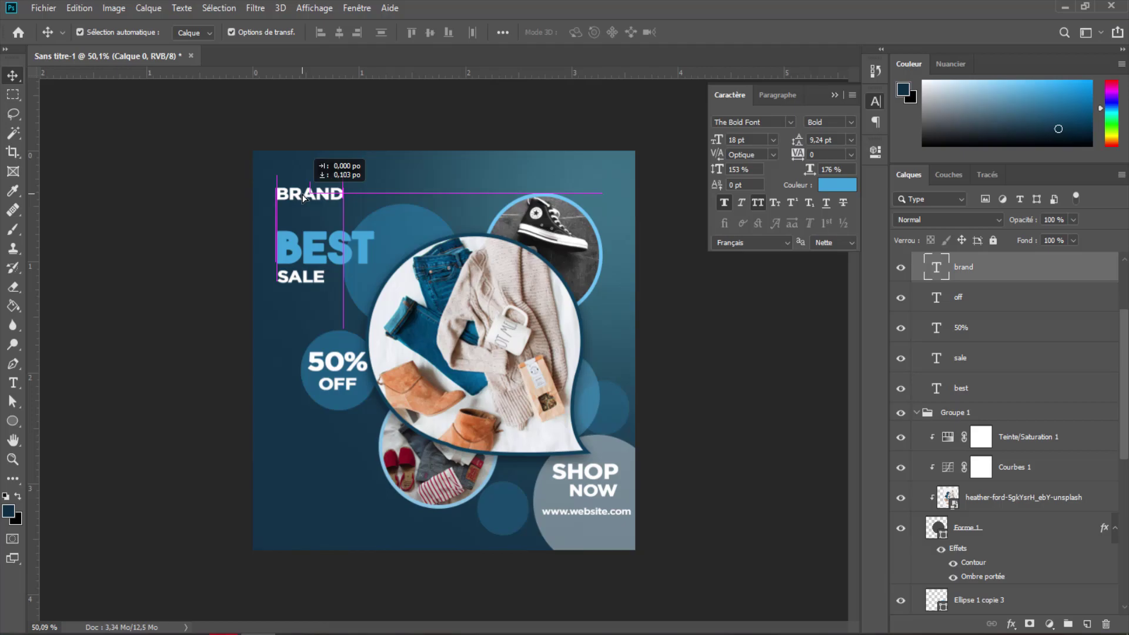
drag(304, 198, 304, 198)
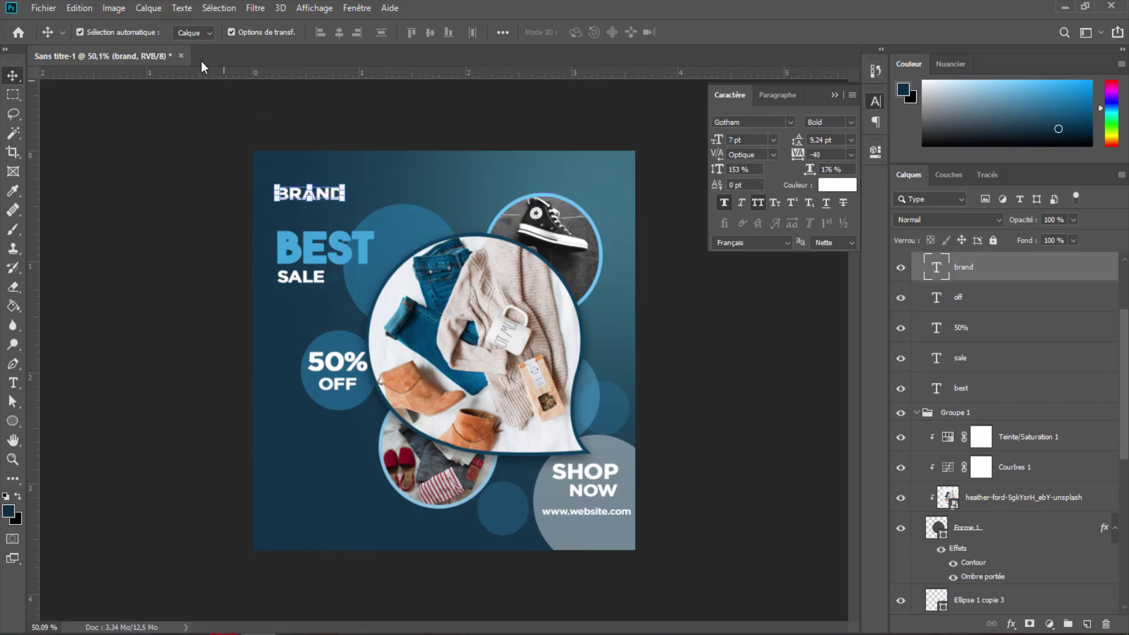
click(44, 8)
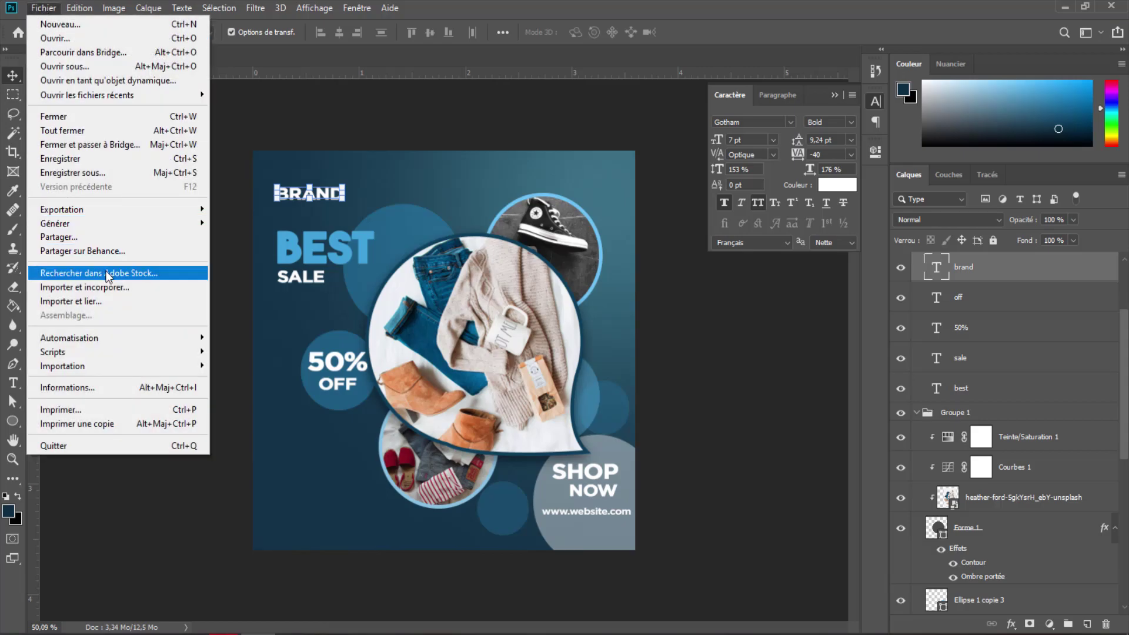
Step: Place Logo.png from the Desktop as a linked layer
click(118, 300)
scroll(226, 256, down, 3)
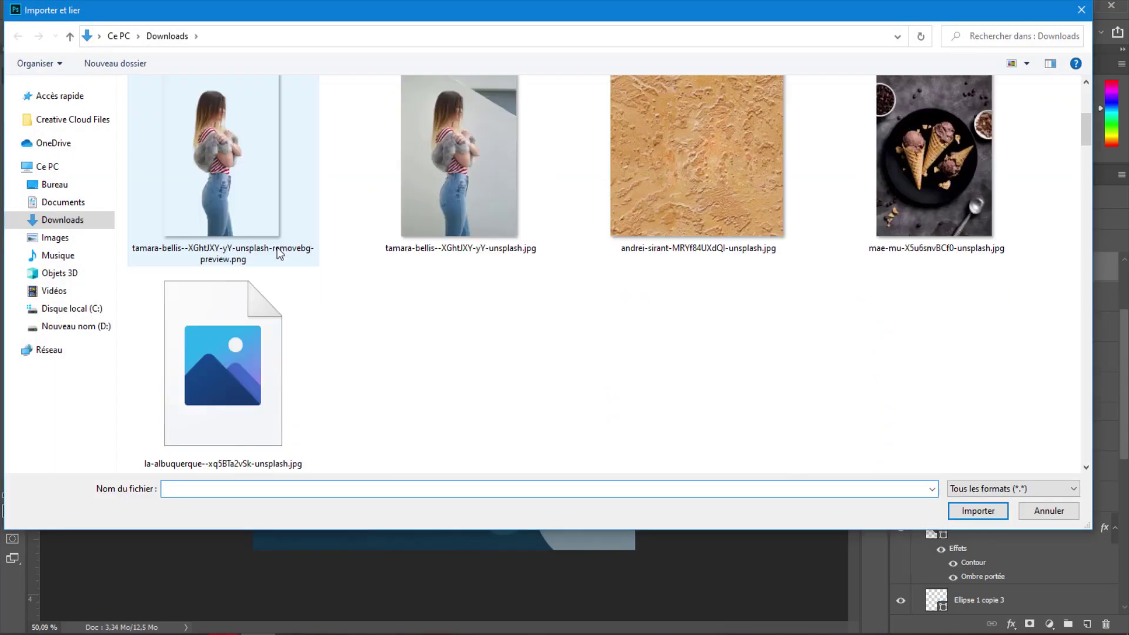
scroll(176, 276, down, 5)
click(78, 189)
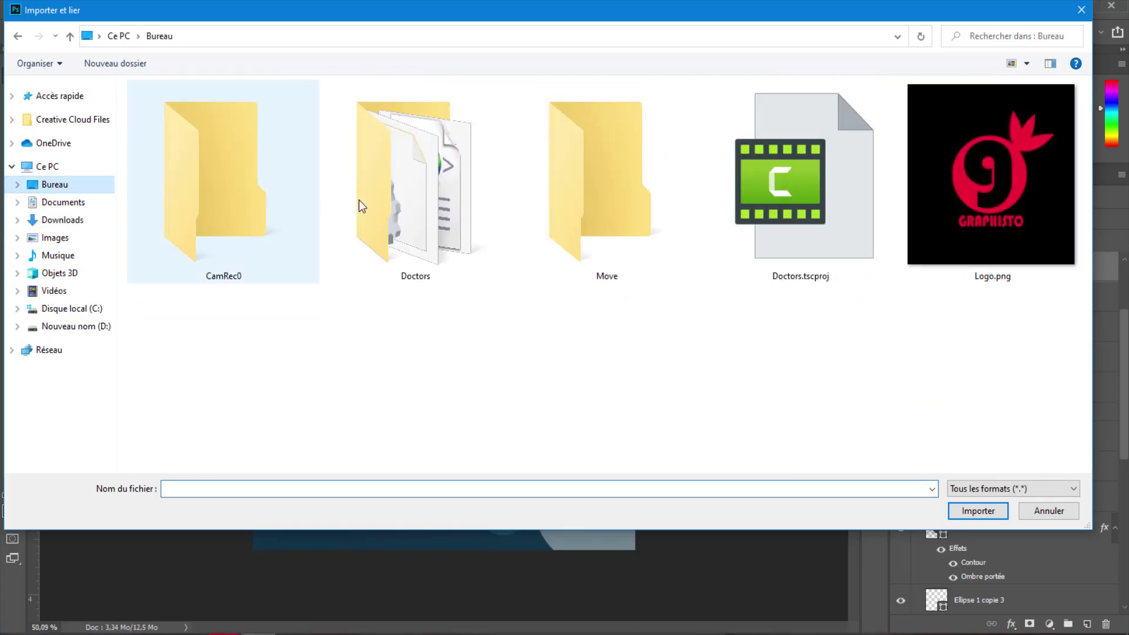
click(957, 185)
double_click(957, 185)
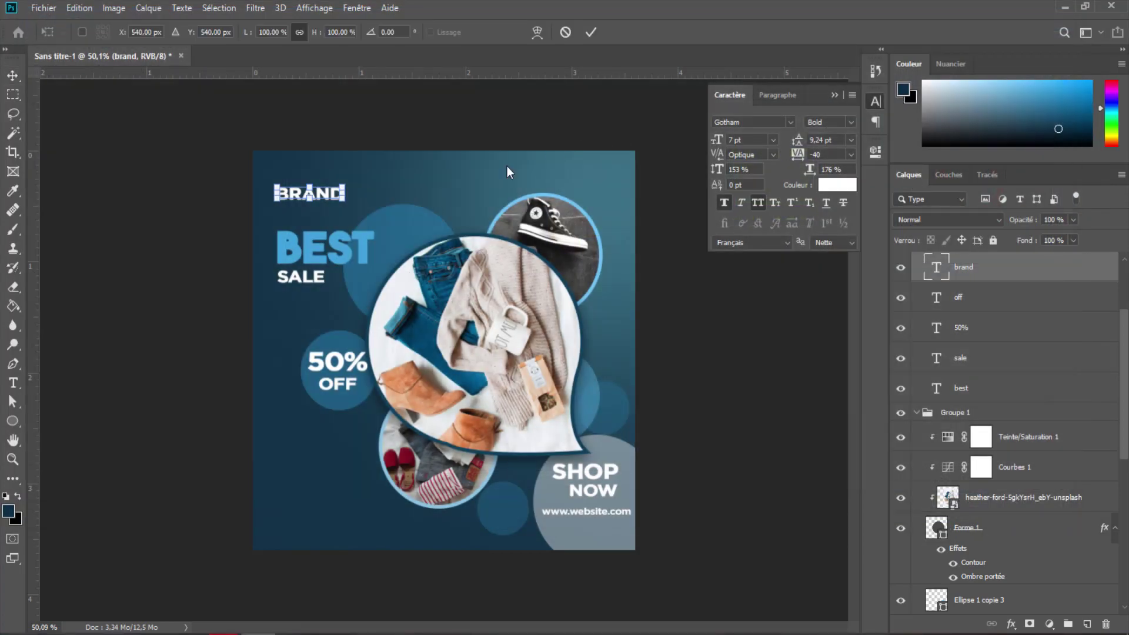
Step: Scale the logo to about 32% and fit it into the bottom-left corner
mouse_move(442, 396)
mouse_down()
mouse_move(422, 431)
mouse_move(305, 533)
mouse_up()
mouse_move(409, 377)
mouse_down()
mouse_move(307, 500)
mouse_move(326, 483)
mouse_up()
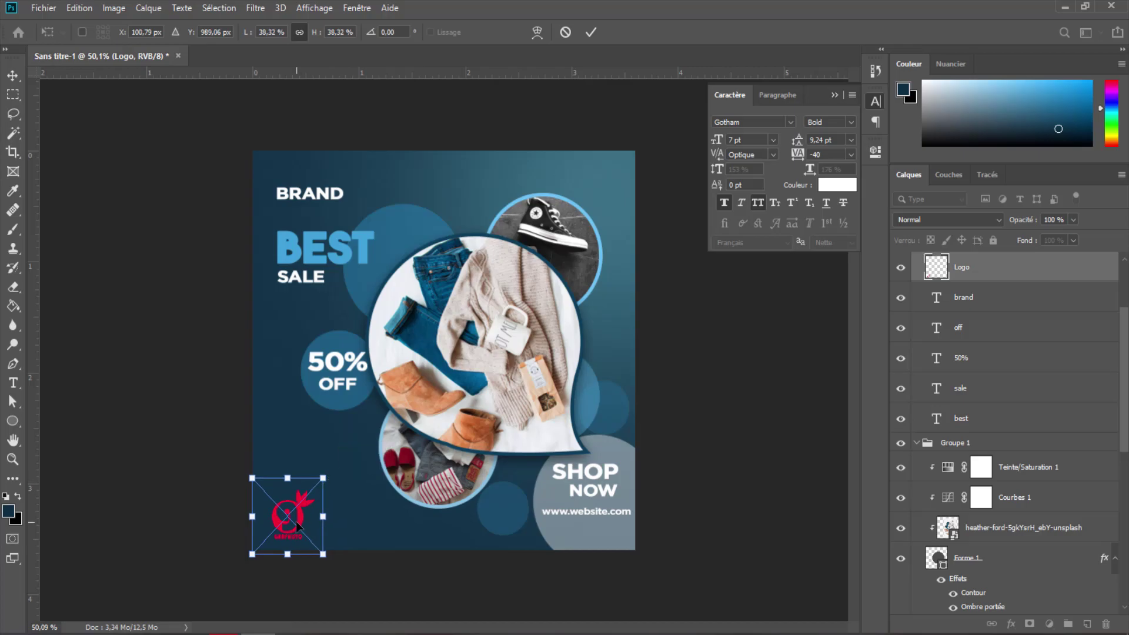
drag(295, 521, 304, 519)
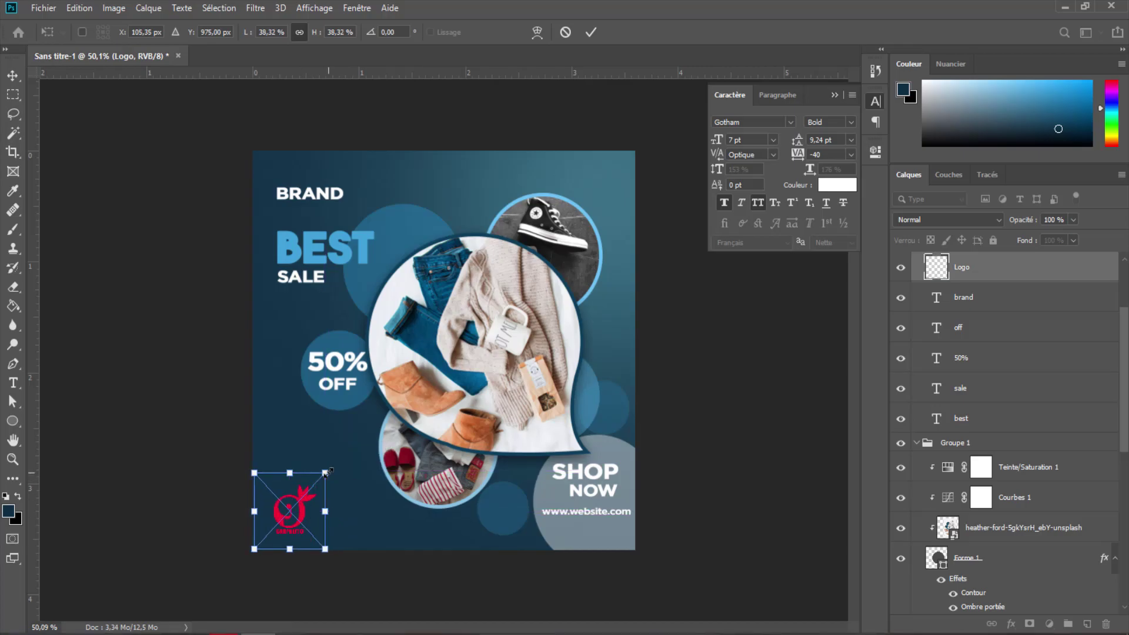
drag(325, 473, 315, 487)
drag(285, 524, 290, 516)
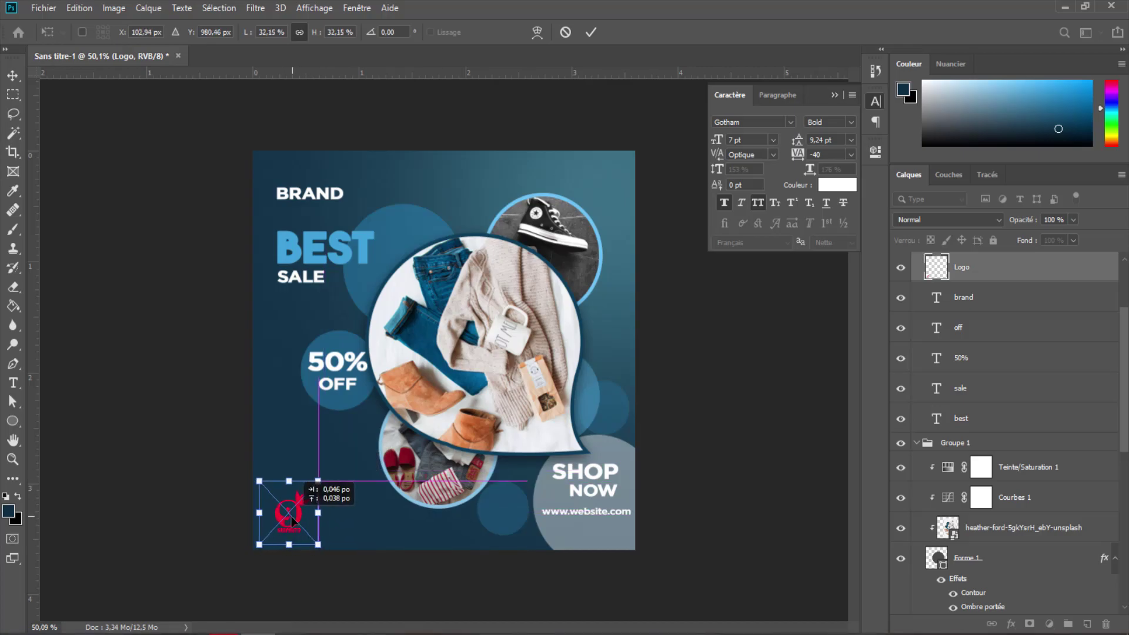
click(591, 32)
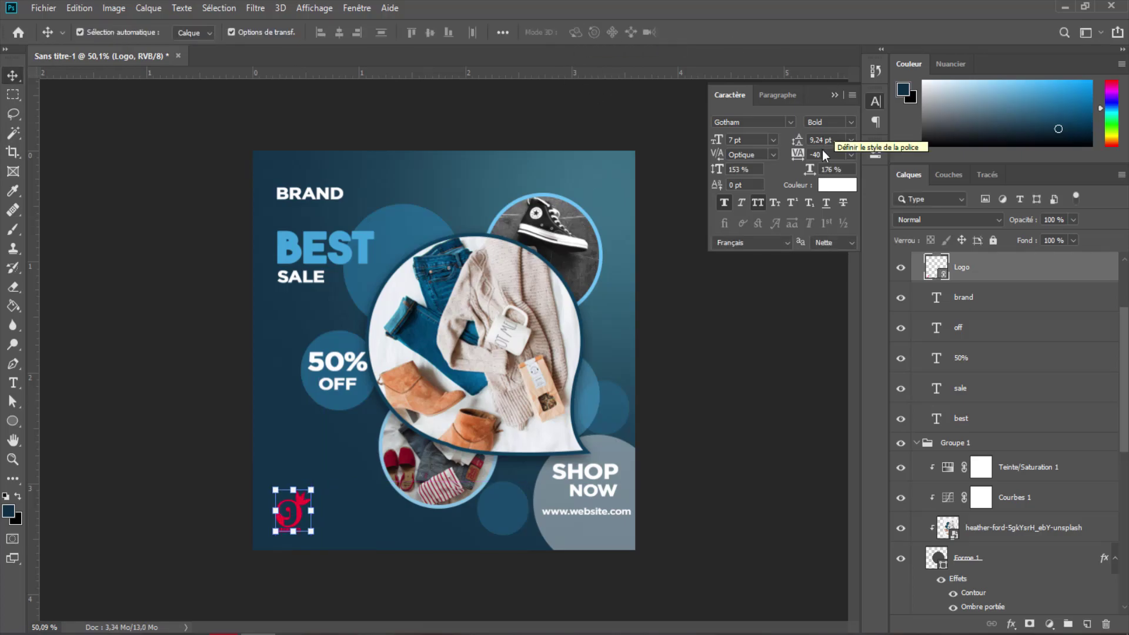
Step: Give the Logo layer a Color Overlay in blue #23658c sampled from the post
right_click(990, 263)
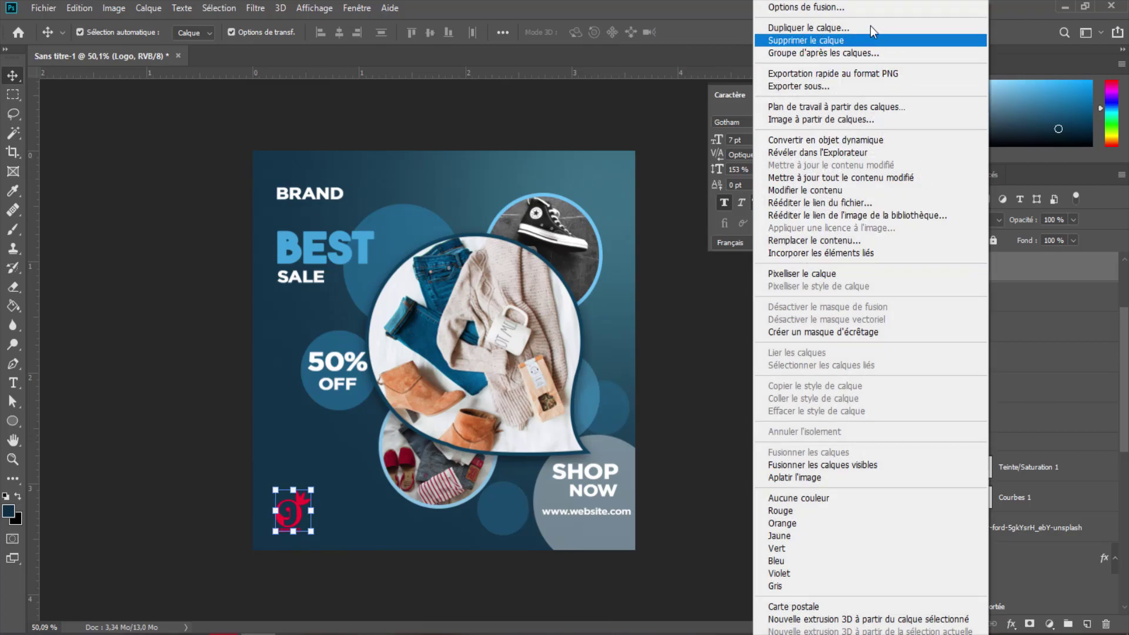
click(627, 148)
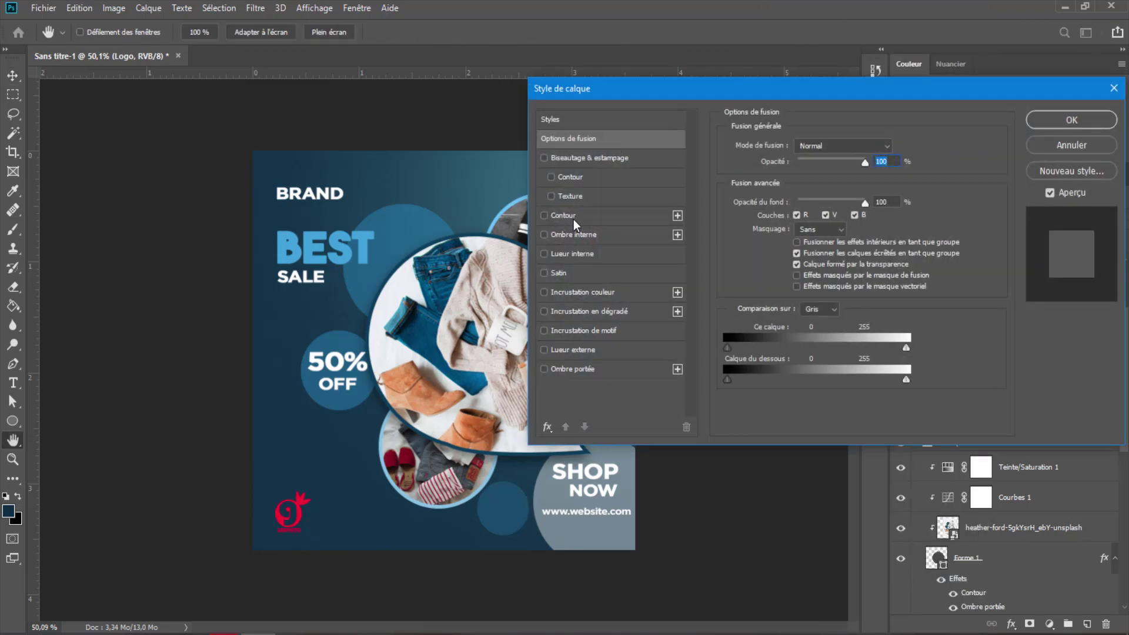
click(573, 218)
click(544, 215)
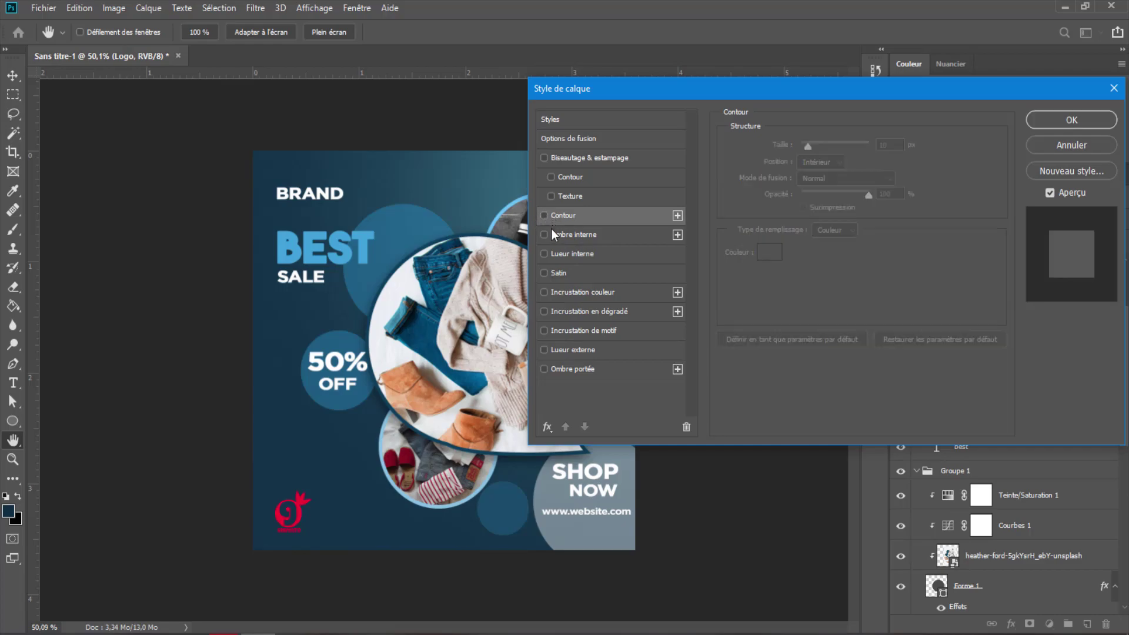
click(553, 234)
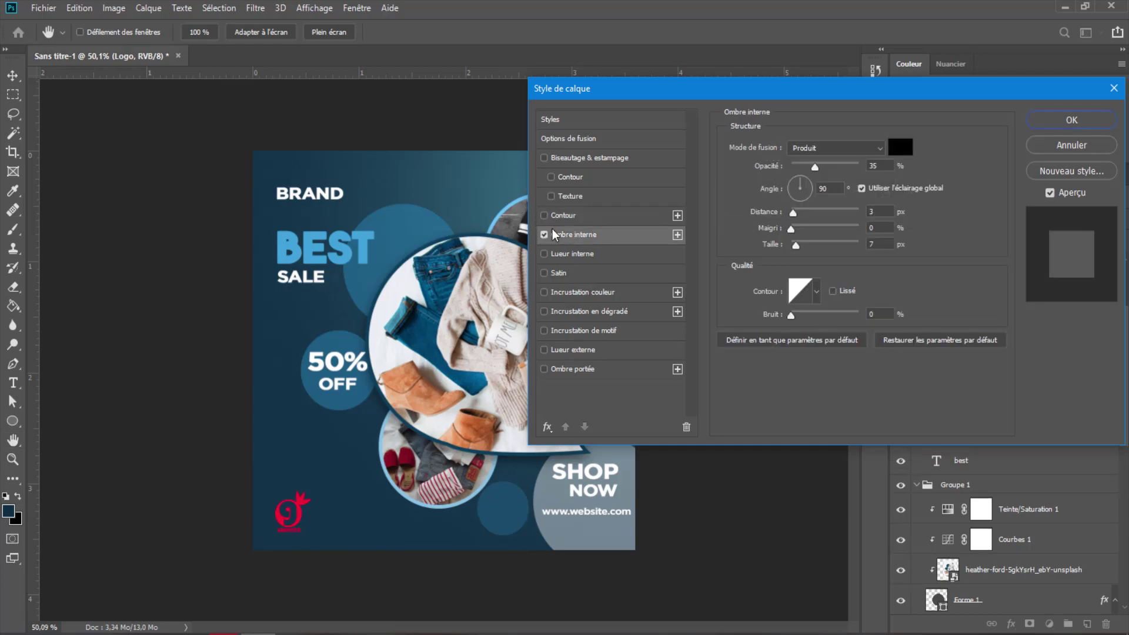
click(584, 292)
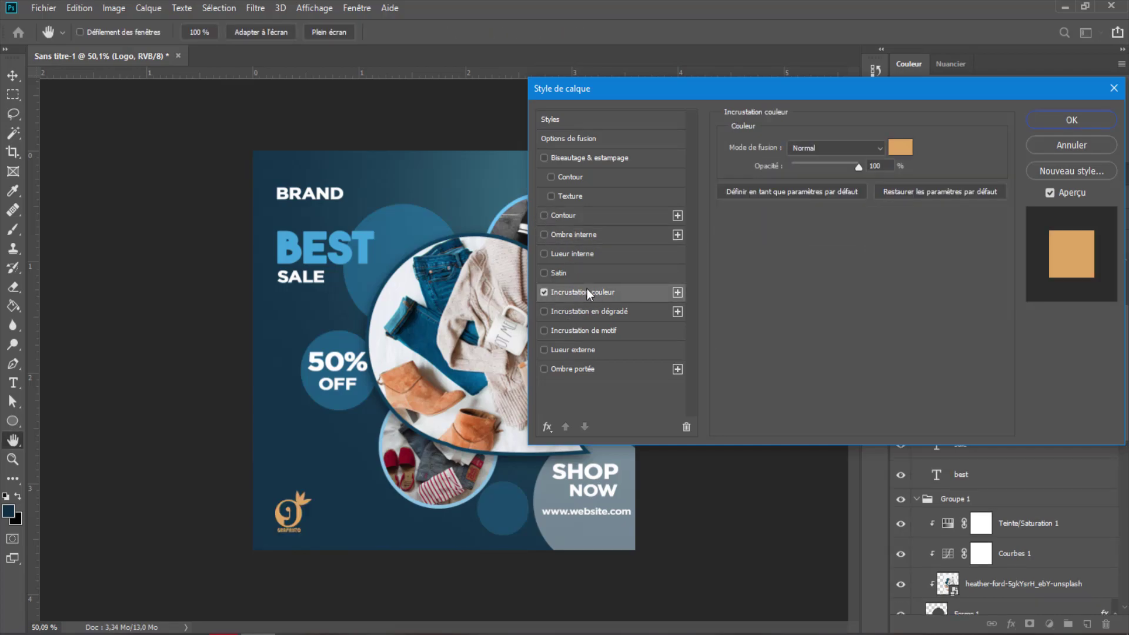
click(899, 147)
click(411, 223)
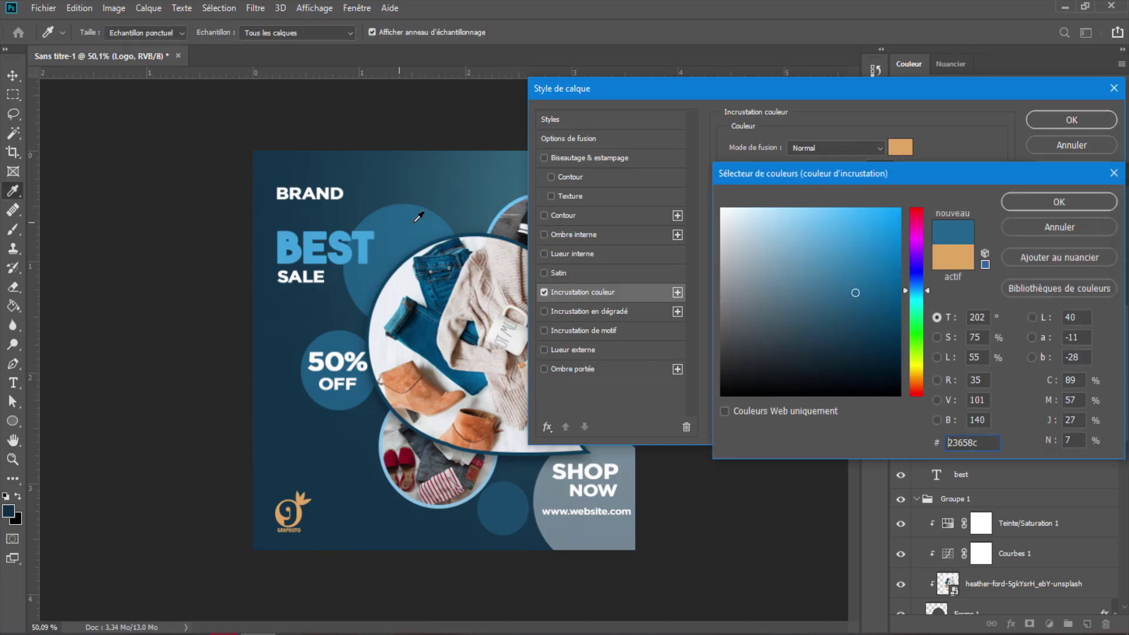
click(1045, 202)
click(1071, 120)
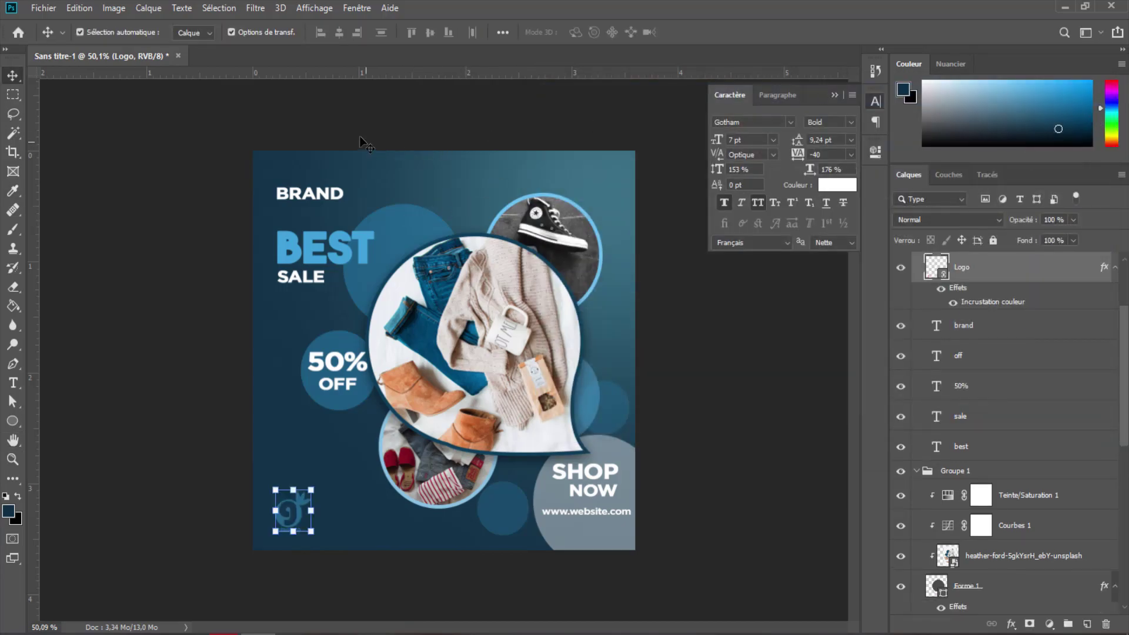
click(322, 193)
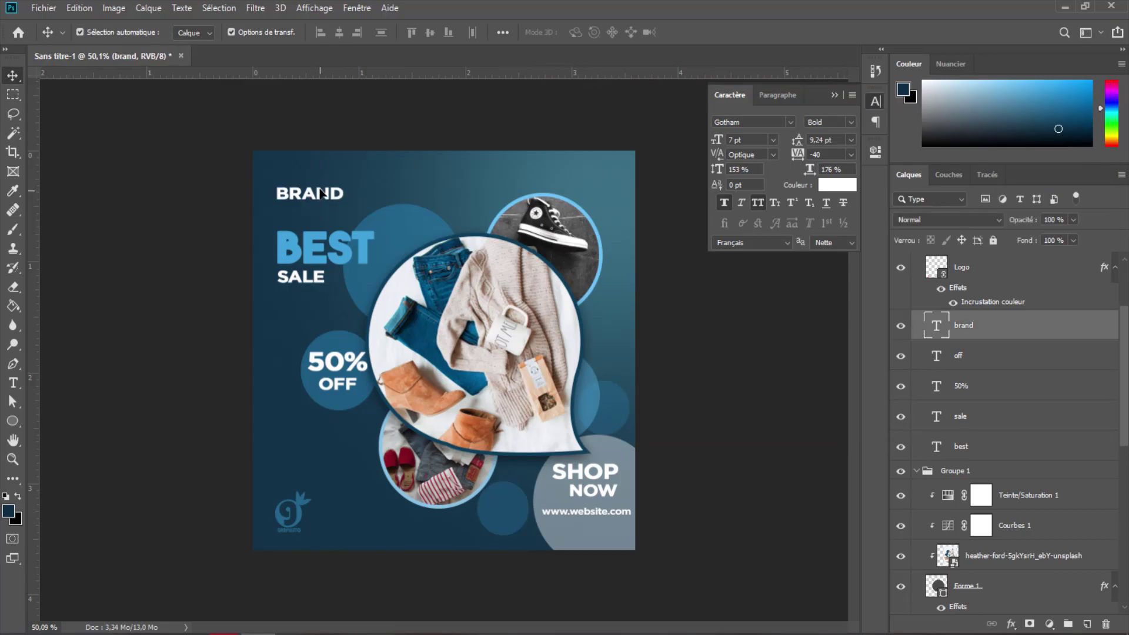
Step: Duplicate BRAND just below itself and change the copy's text to HERE
mouse_move(322, 193)
mouse_down()
mouse_move(316, 185)
mouse_move(320, 201)
mouse_up()
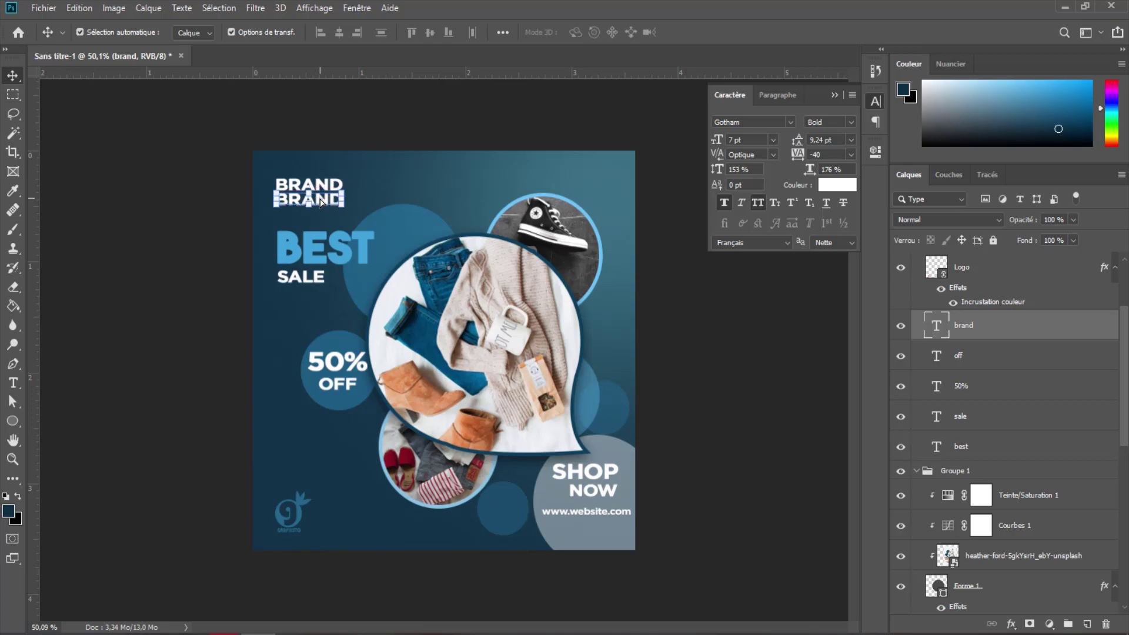
double_click(321, 202)
text(H)
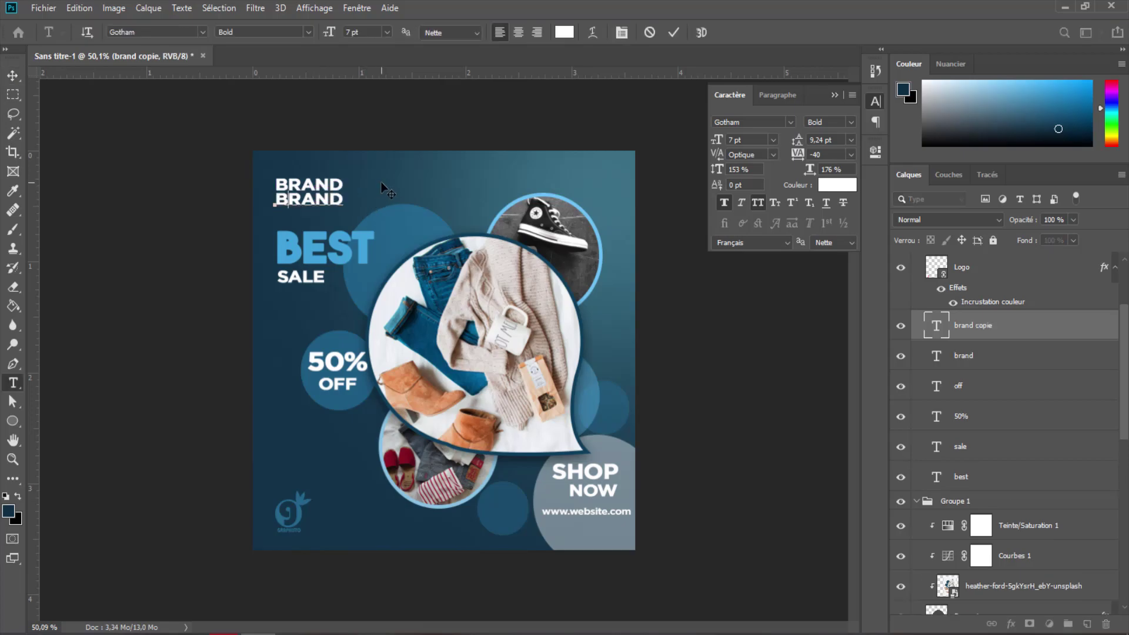
text(ERE)
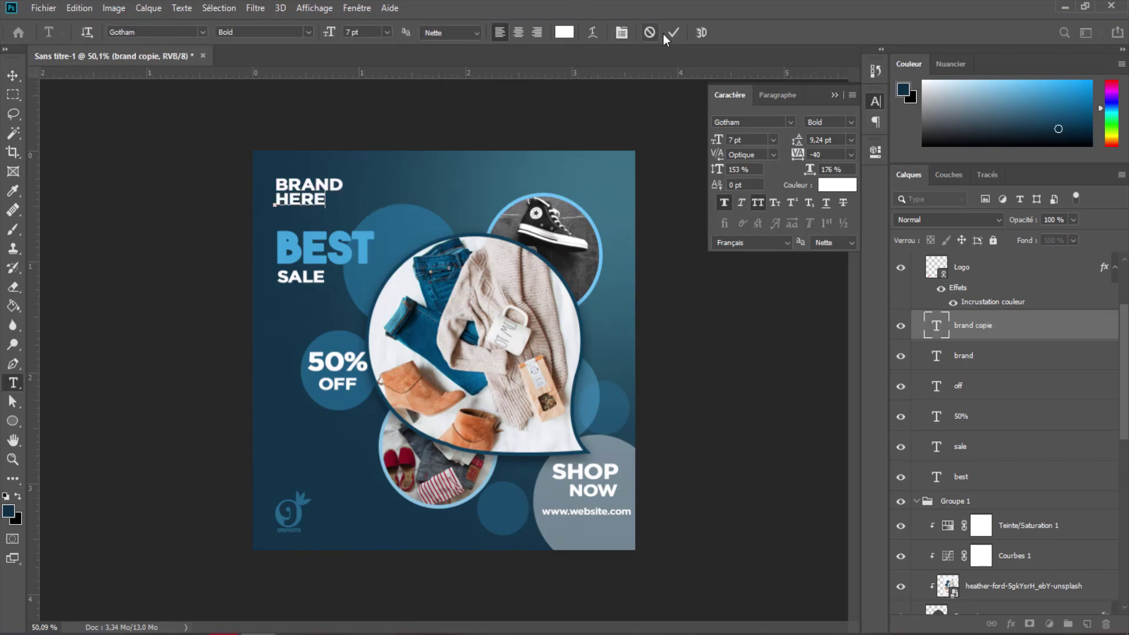
click(673, 32)
key(v)
Step: Set the HERE line in Gotham XLight
click(789, 122)
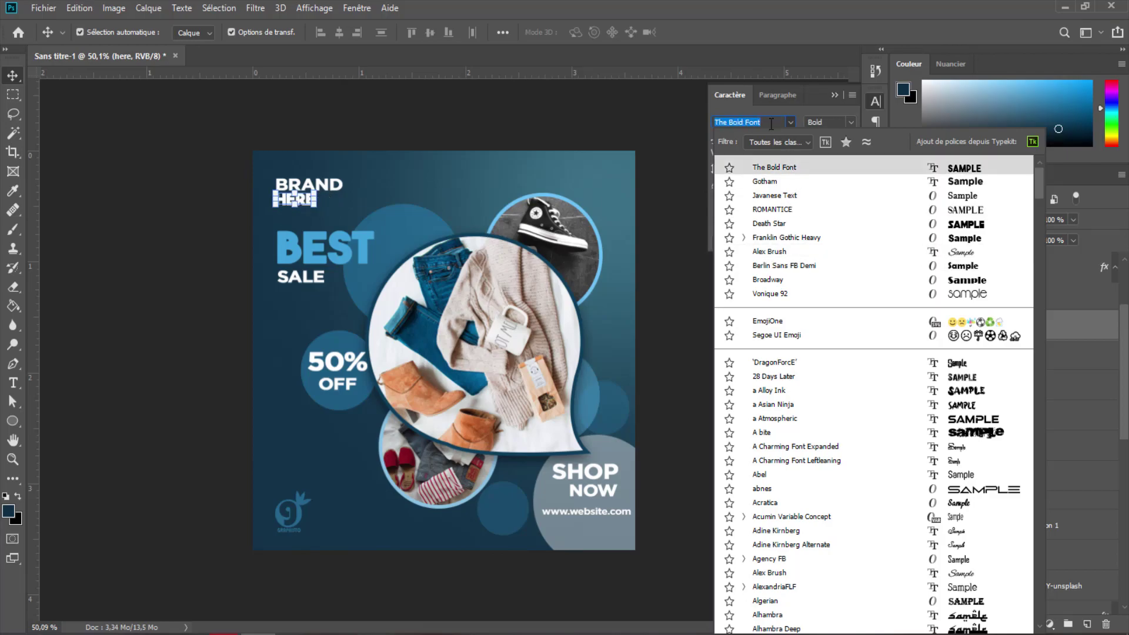
text(got)
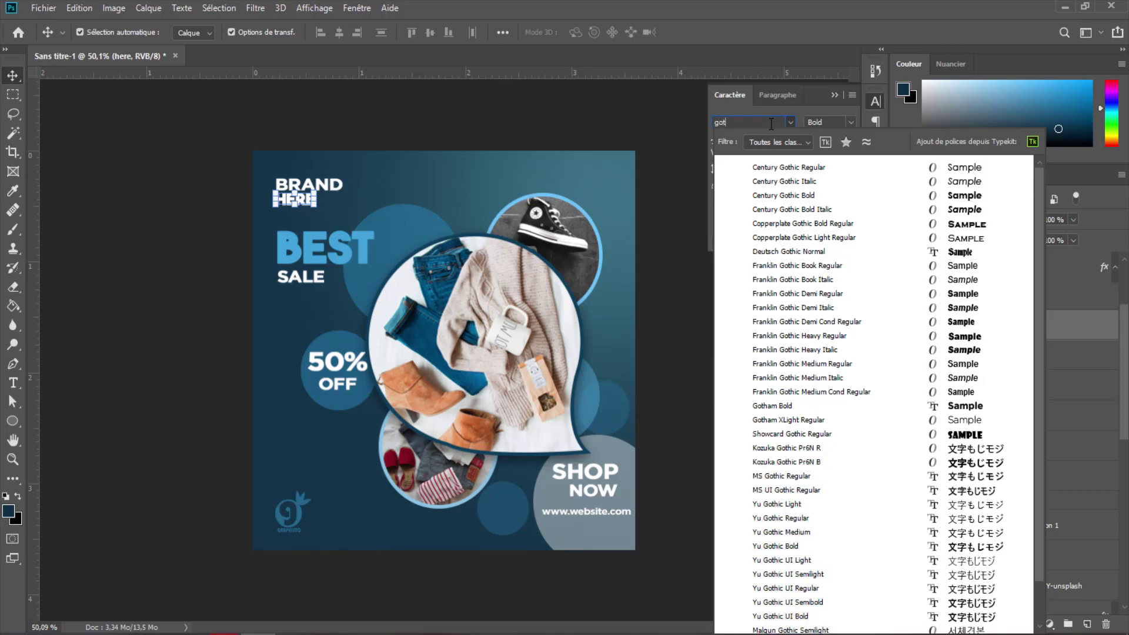
text(Gotham)
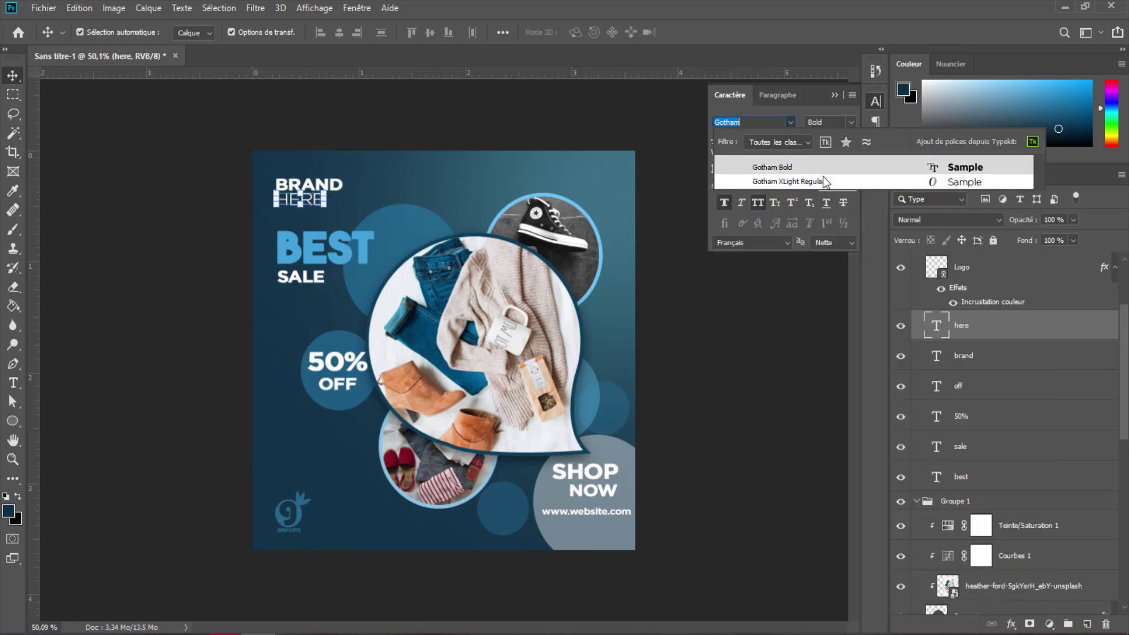
click(822, 180)
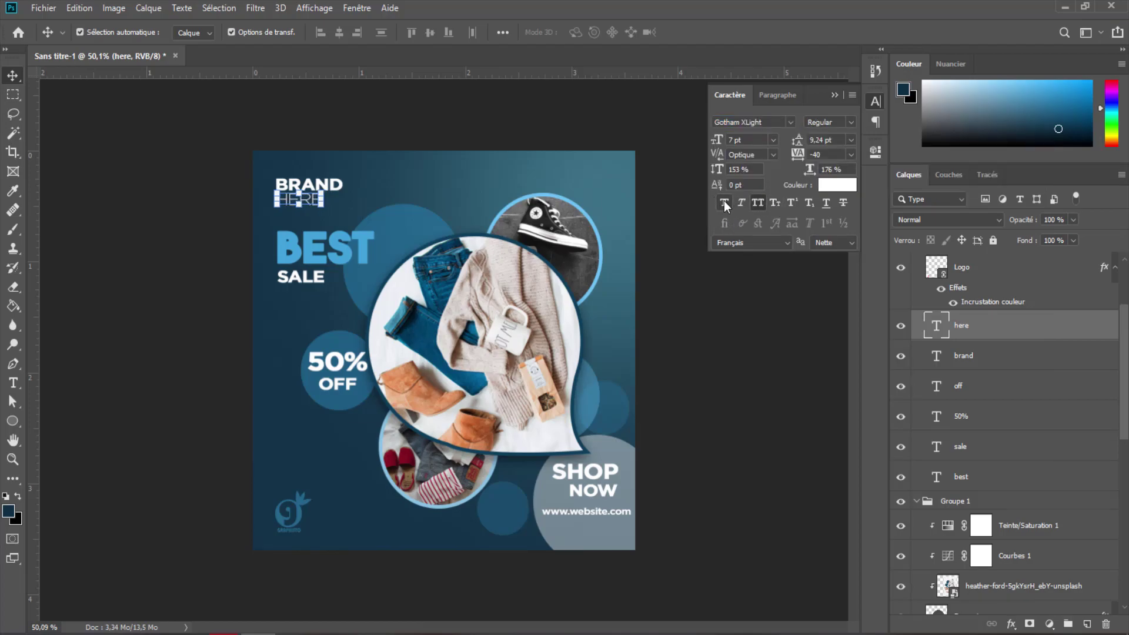
key(ctrl+Return)
Step: Try case, Faux Bold and Gotham XLight settings on the SALE text
double_click(303, 276)
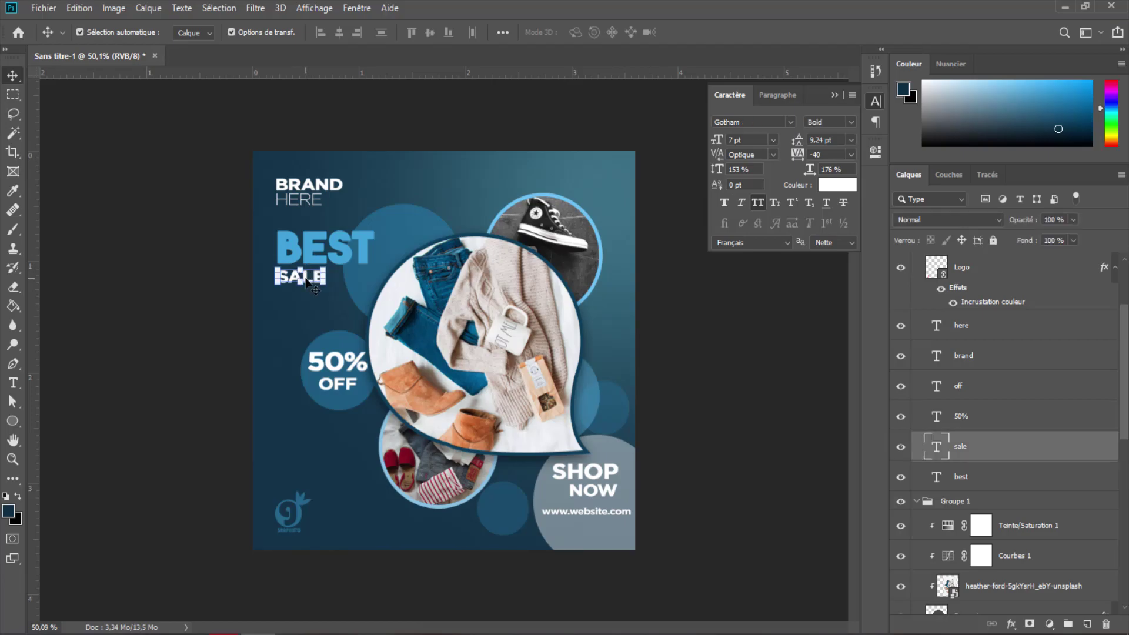
click(750, 203)
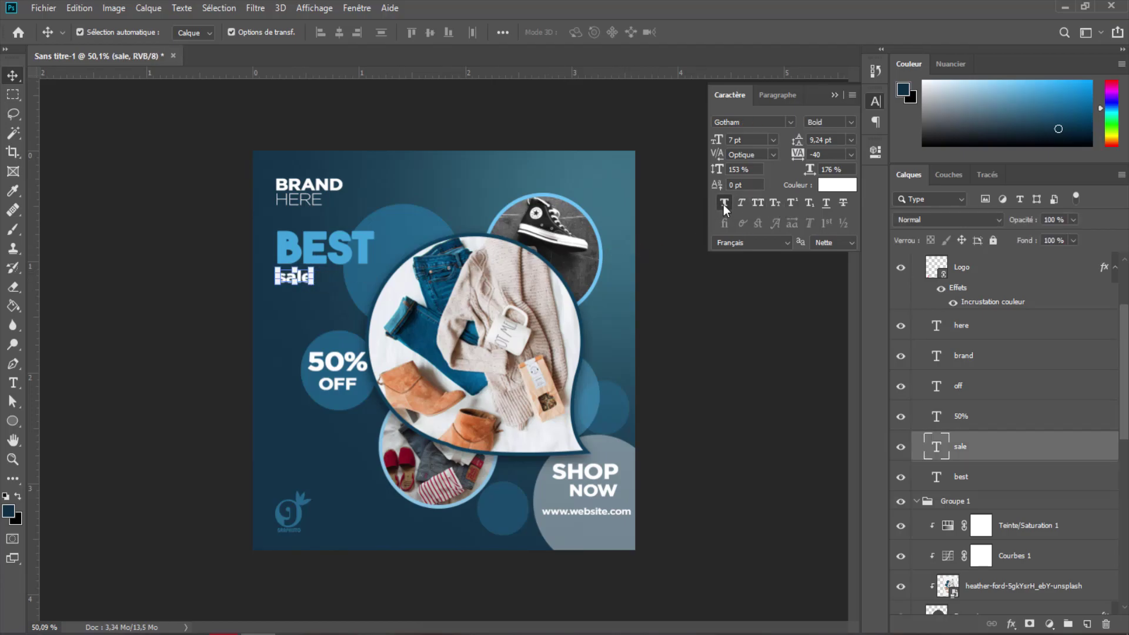
click(723, 202)
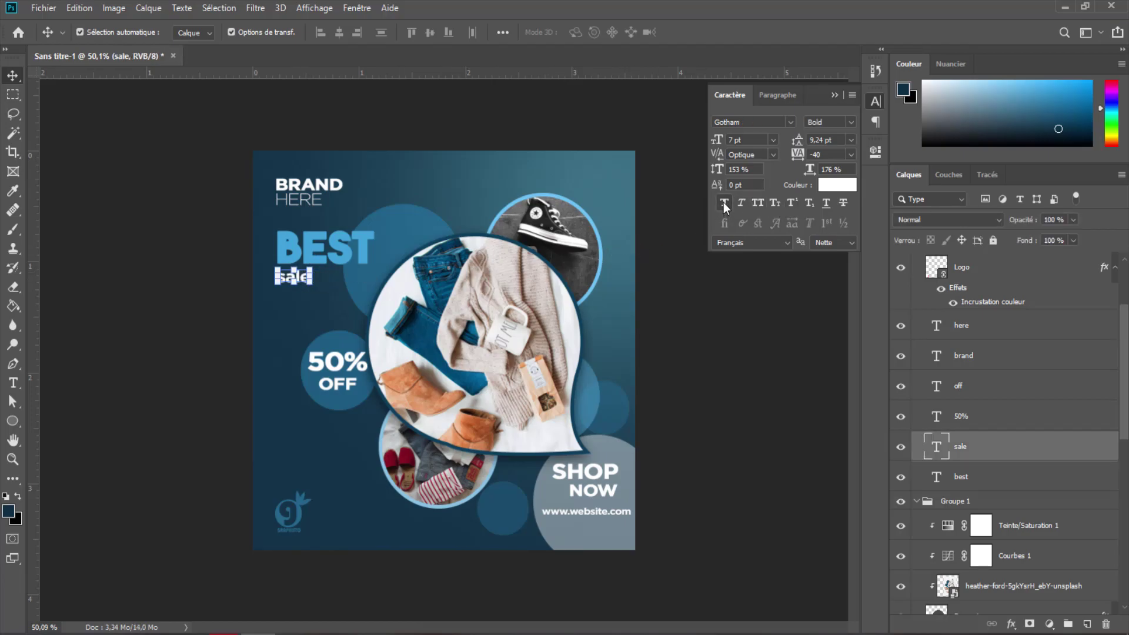
click(757, 203)
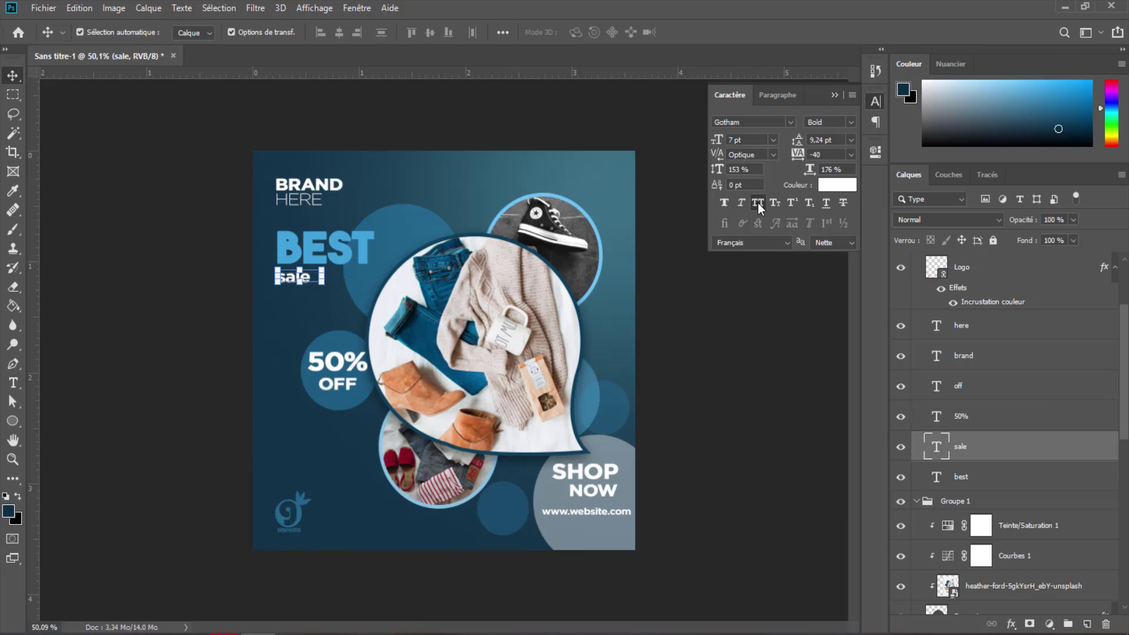
click(788, 122)
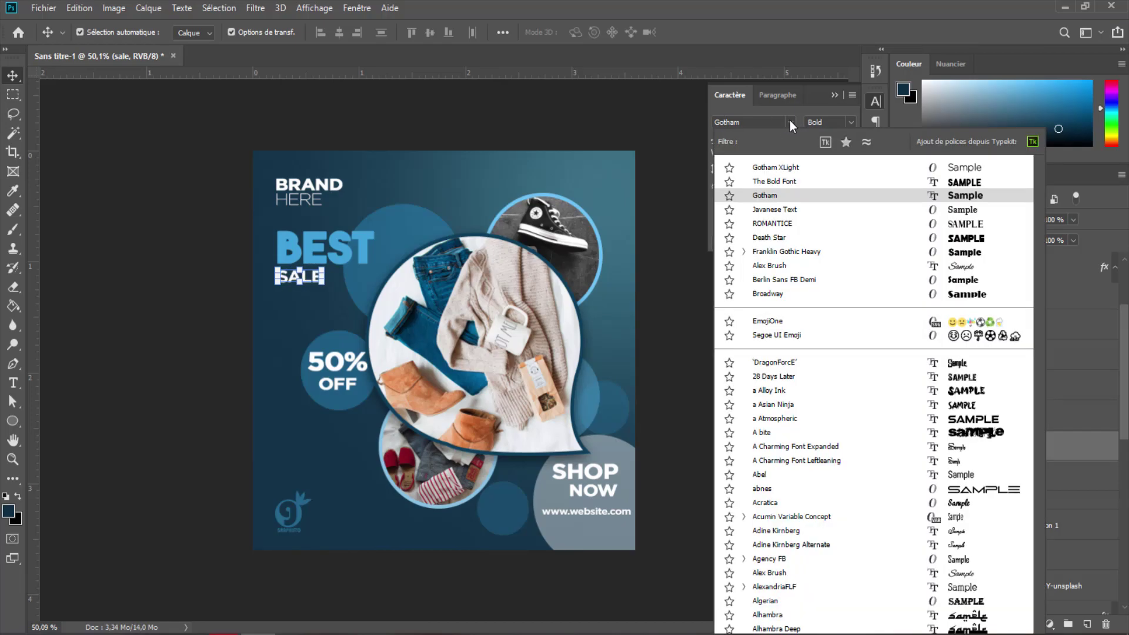
click(779, 168)
click(724, 203)
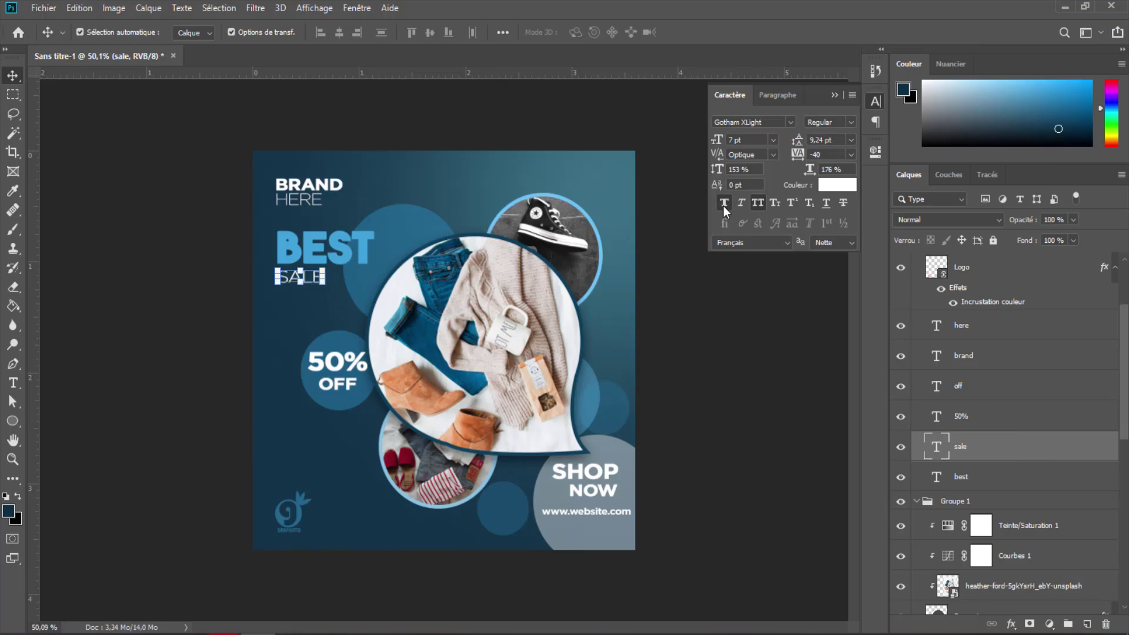
click(451, 122)
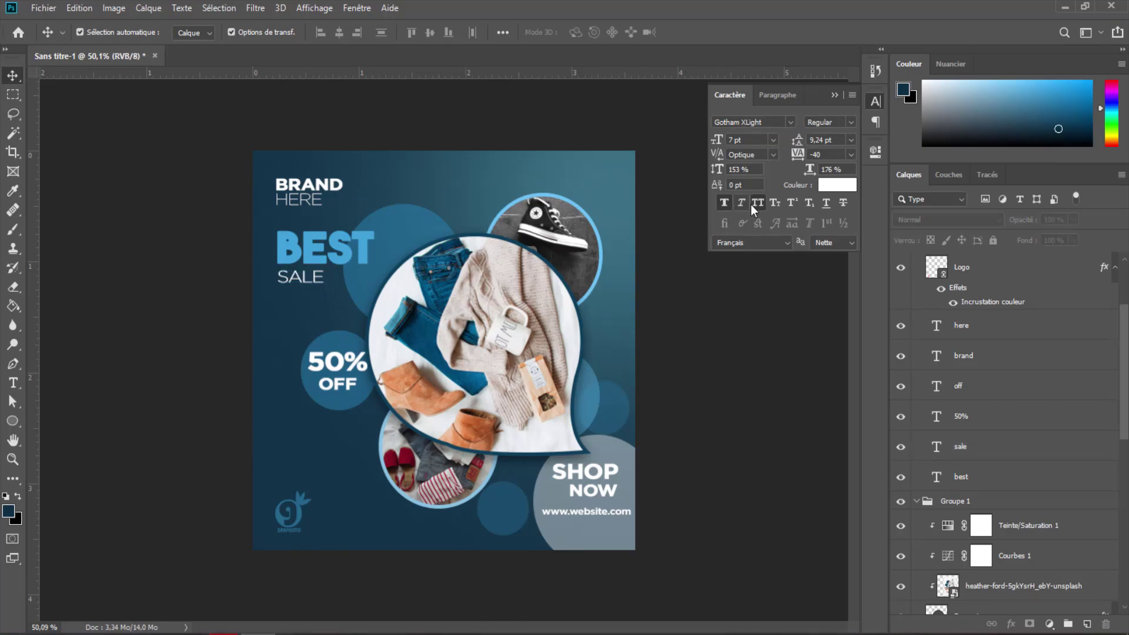
Step: Set SALE in The Bold Font and widen its tracking to 60
click(792, 122)
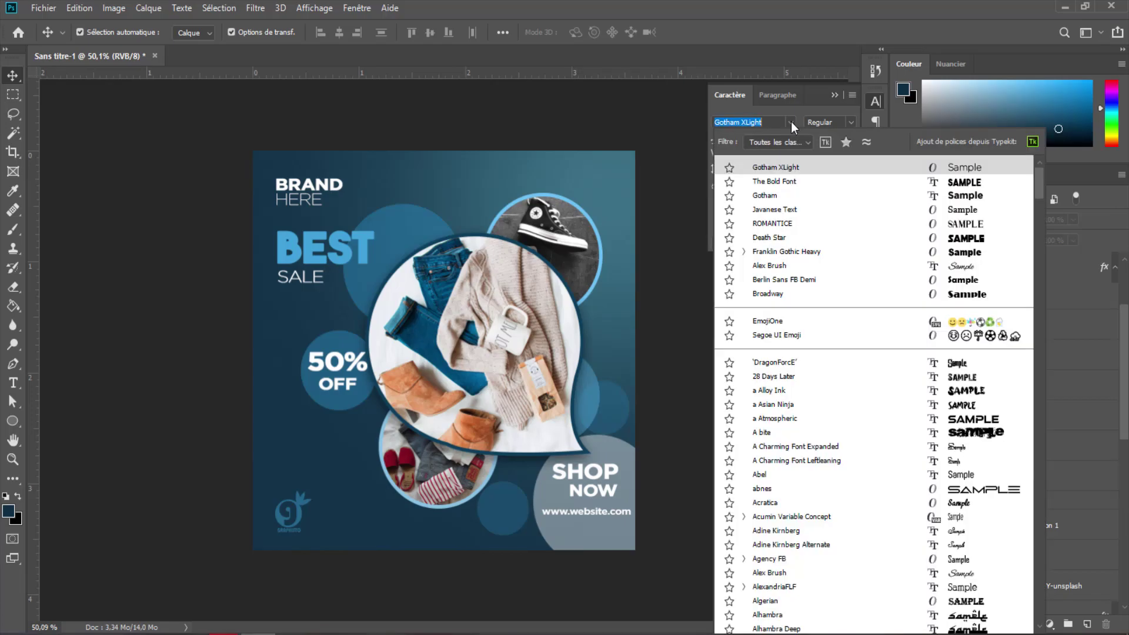
click(784, 182)
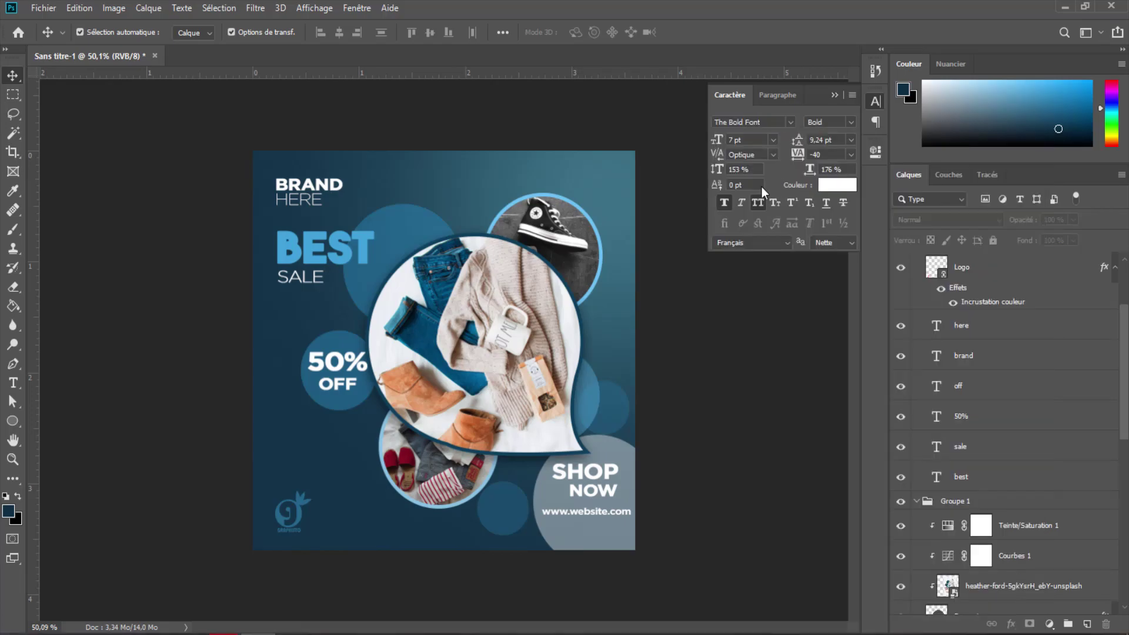
double_click(299, 277)
click(790, 122)
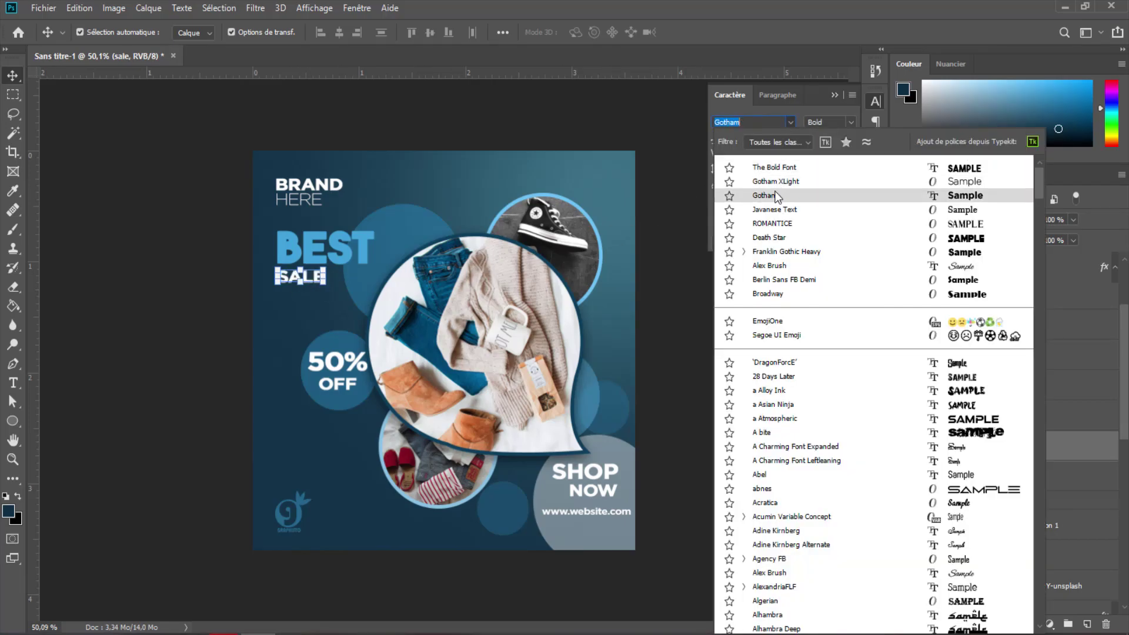
click(778, 170)
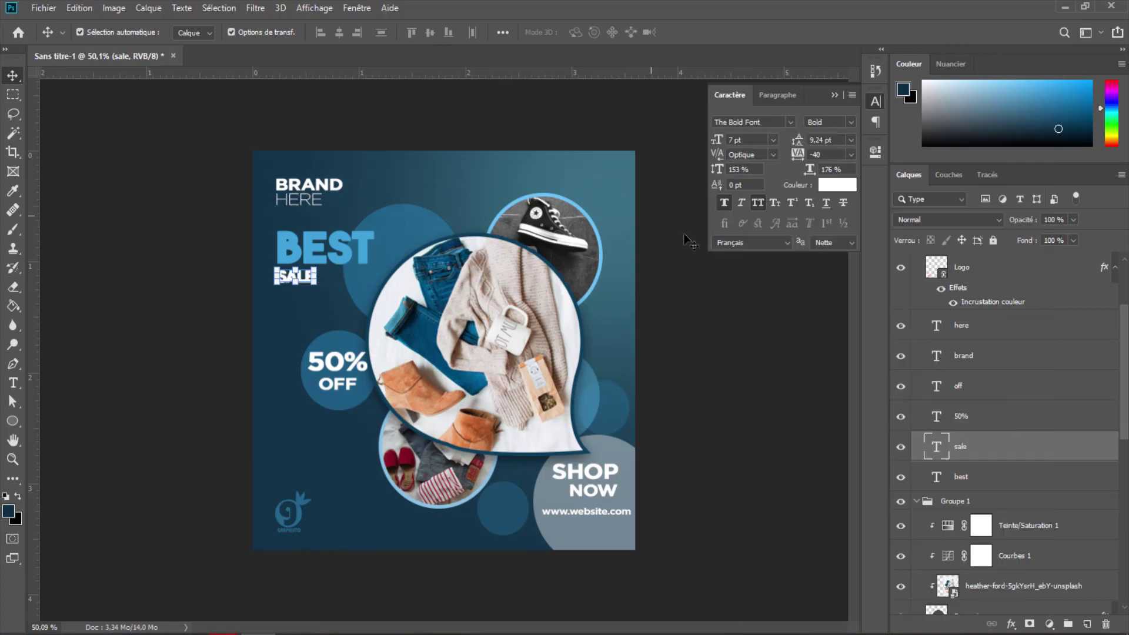
click(693, 296)
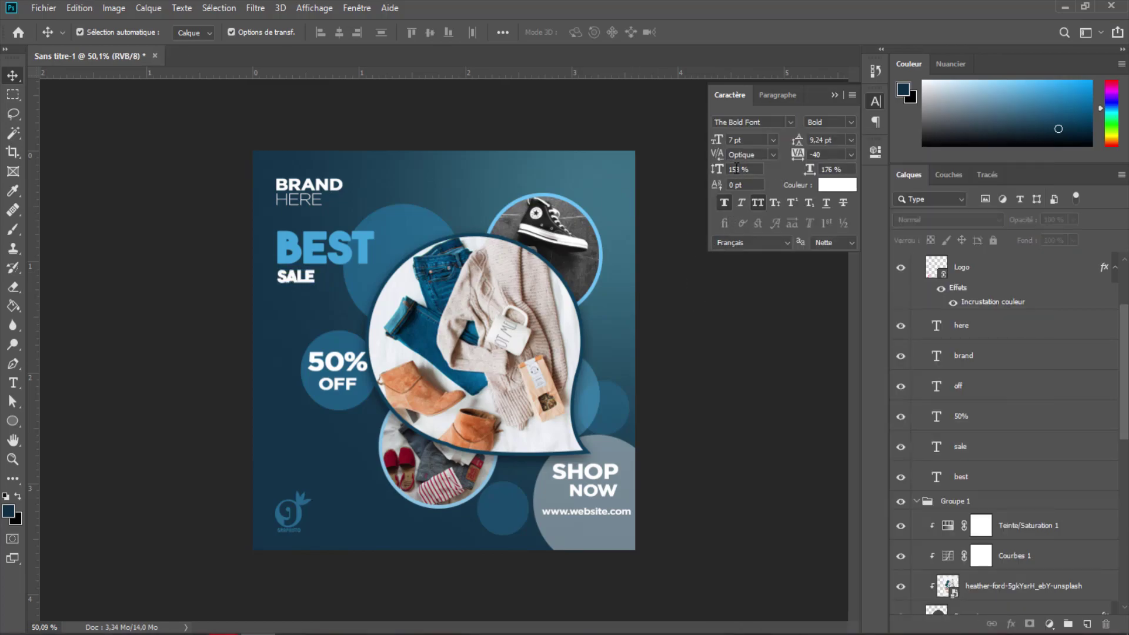
click(309, 276)
drag(797, 154, 804, 154)
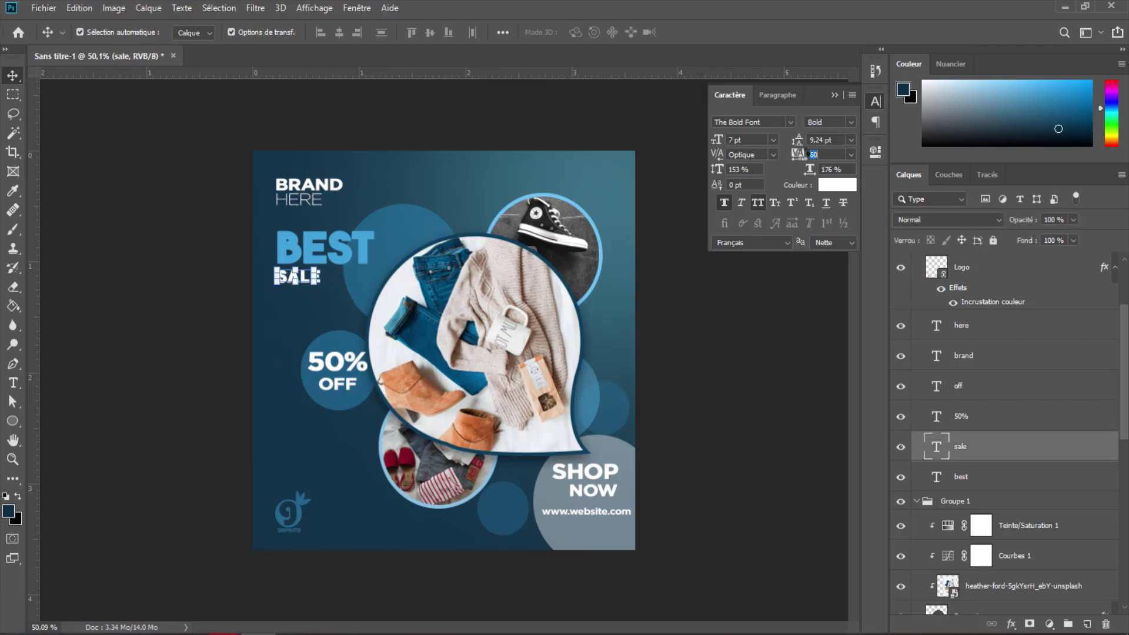
click(166, 365)
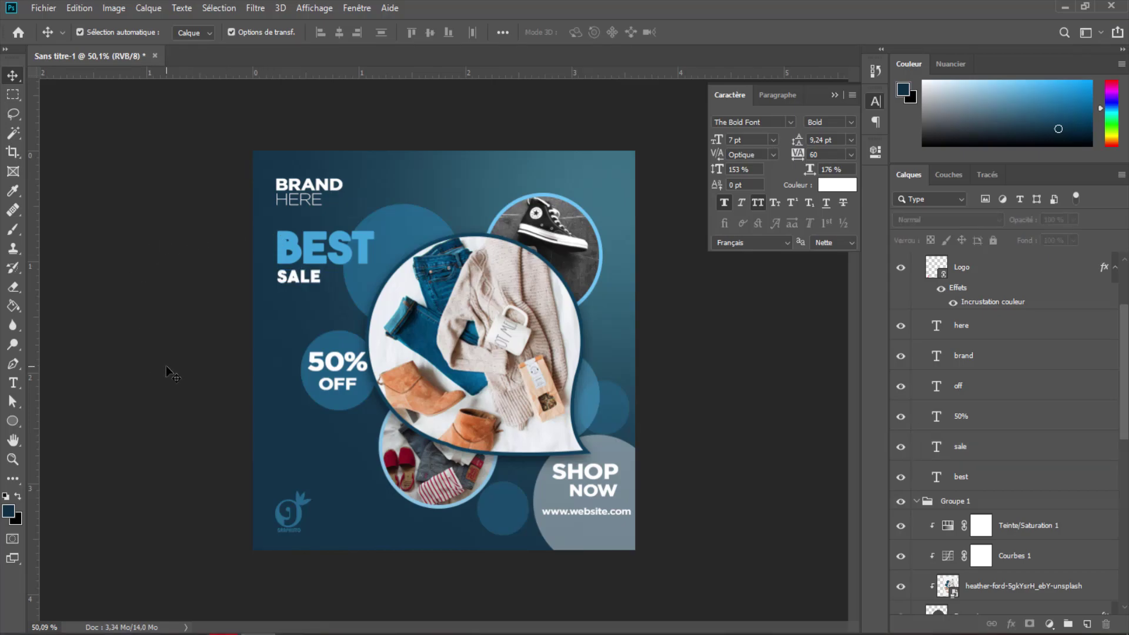
Step: Add a low point to the clothing photo's Courbes 1 curve and pull it down
click(440, 361)
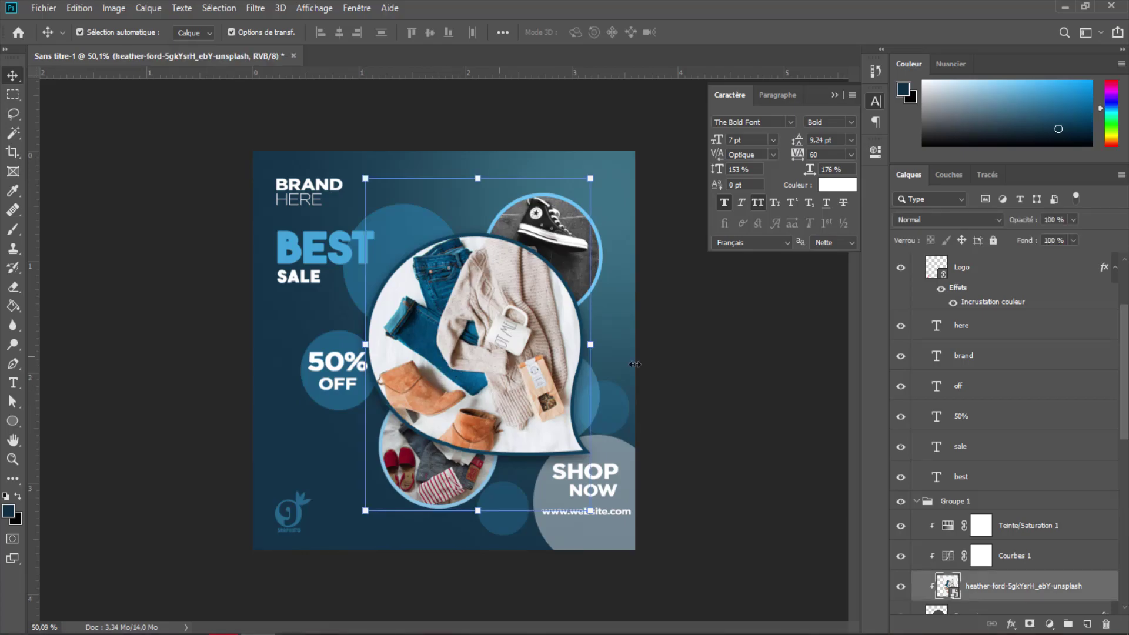
scroll(970, 529, down, 1)
double_click(948, 520)
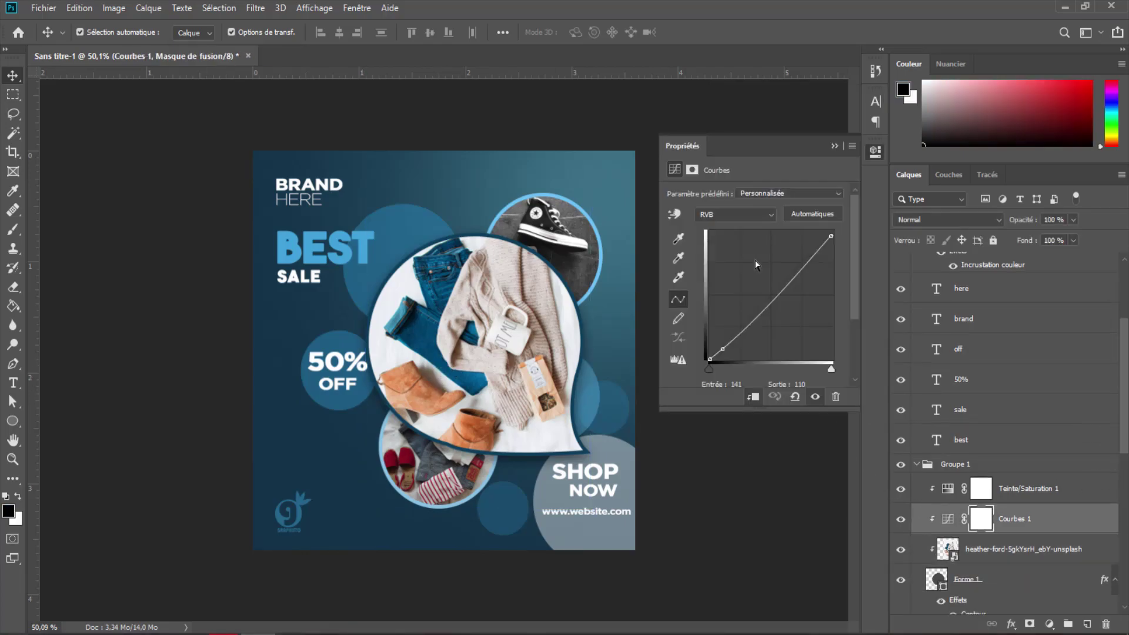
drag(723, 345, 719, 350)
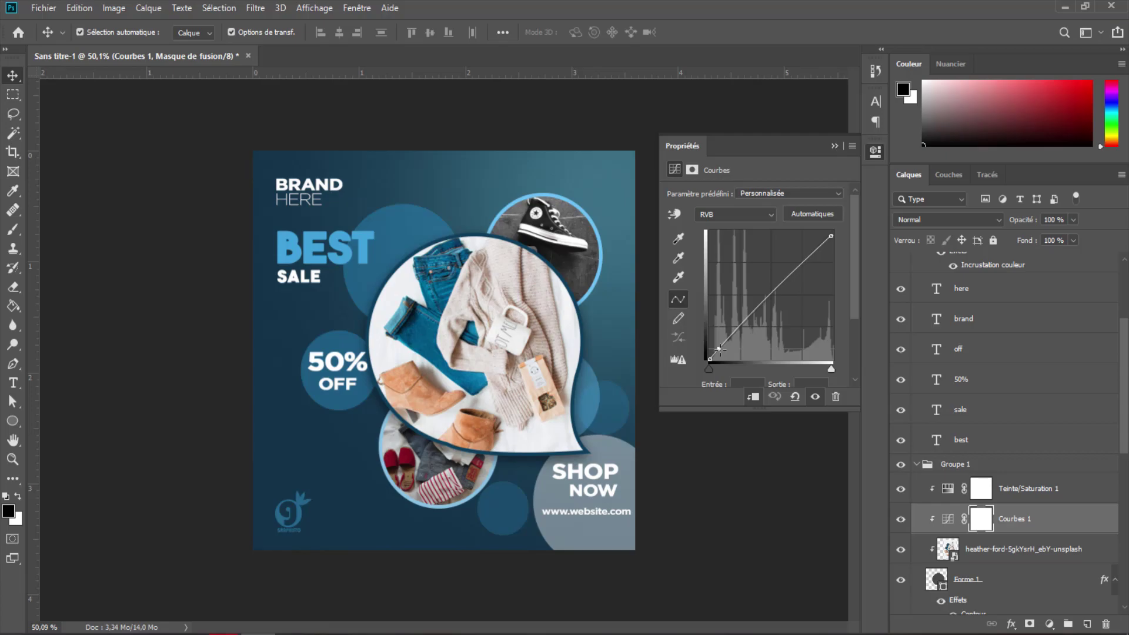
drag(719, 348, 721, 351)
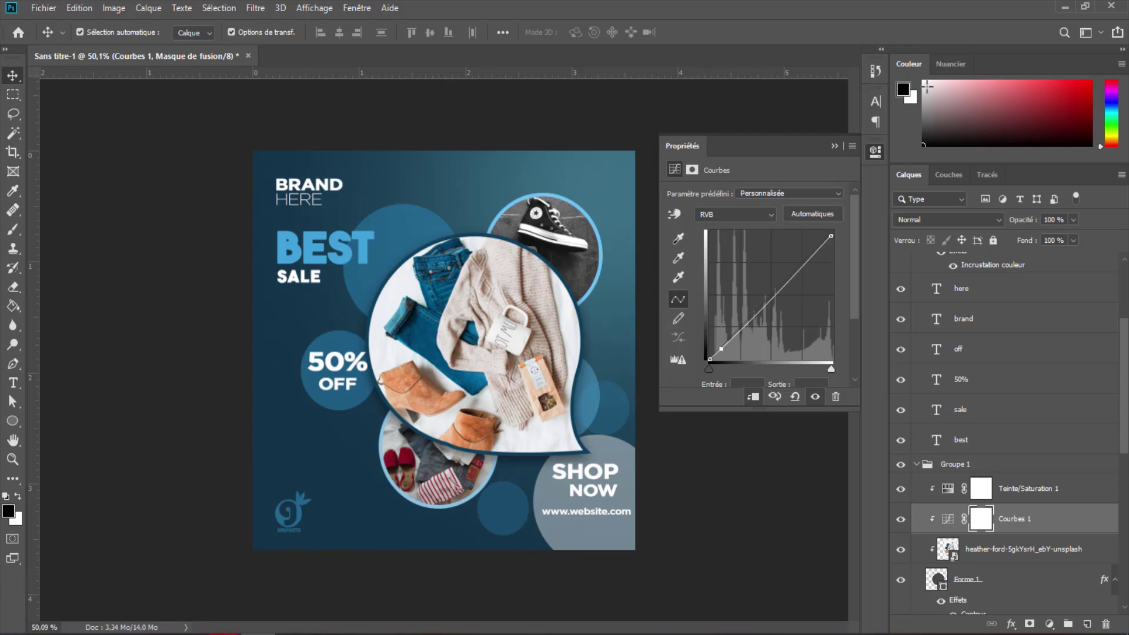
click(834, 146)
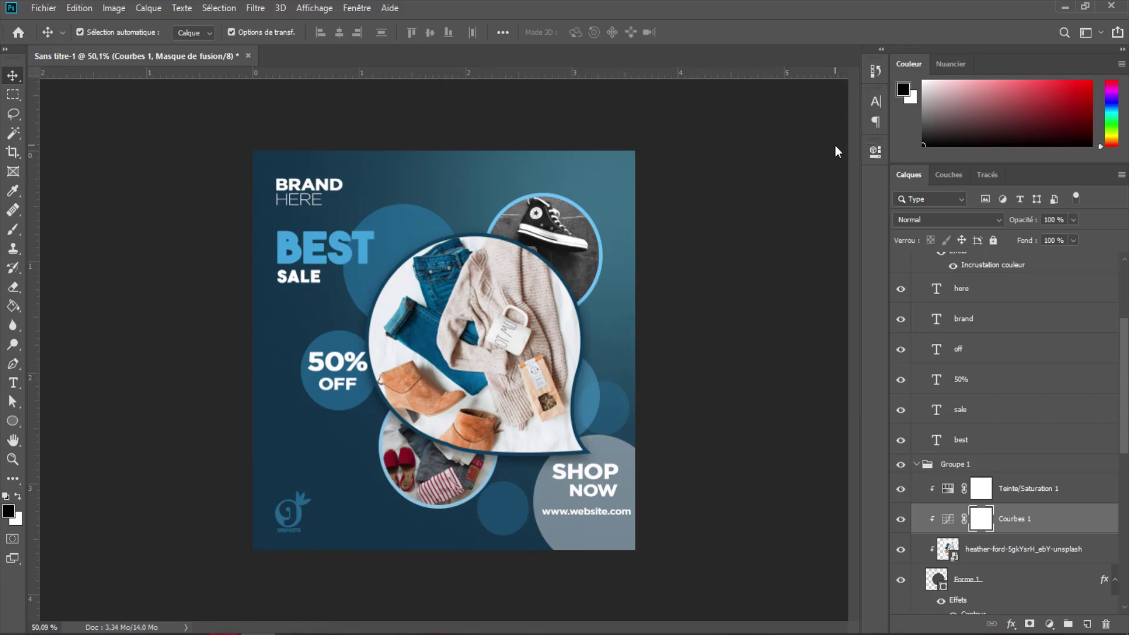